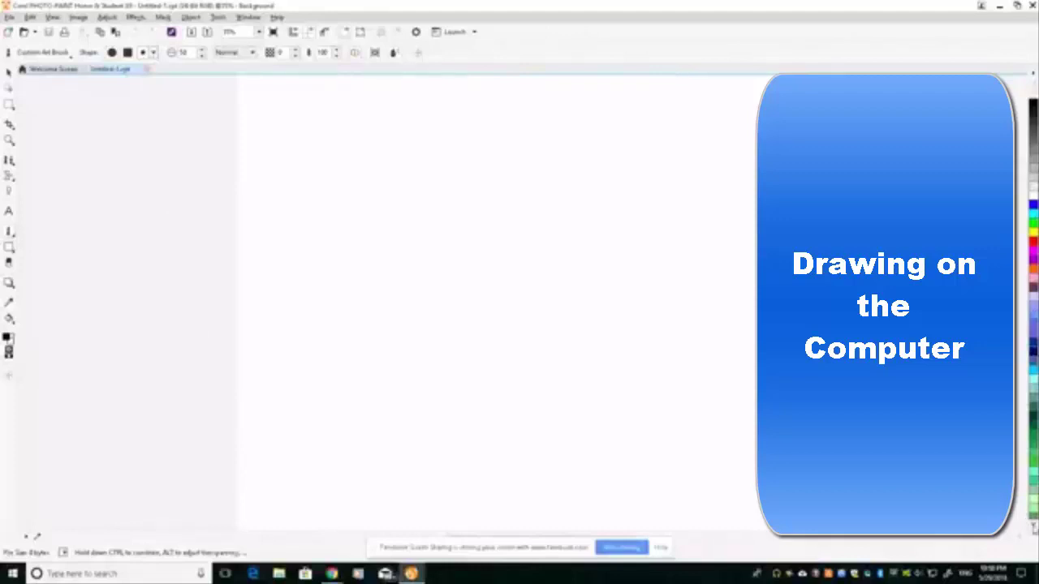
- Paint a peach band across the upper edge of the page with the soft round 100 nib enlarged to size 500
left_click(1034, 528)
left_click(1033, 527)
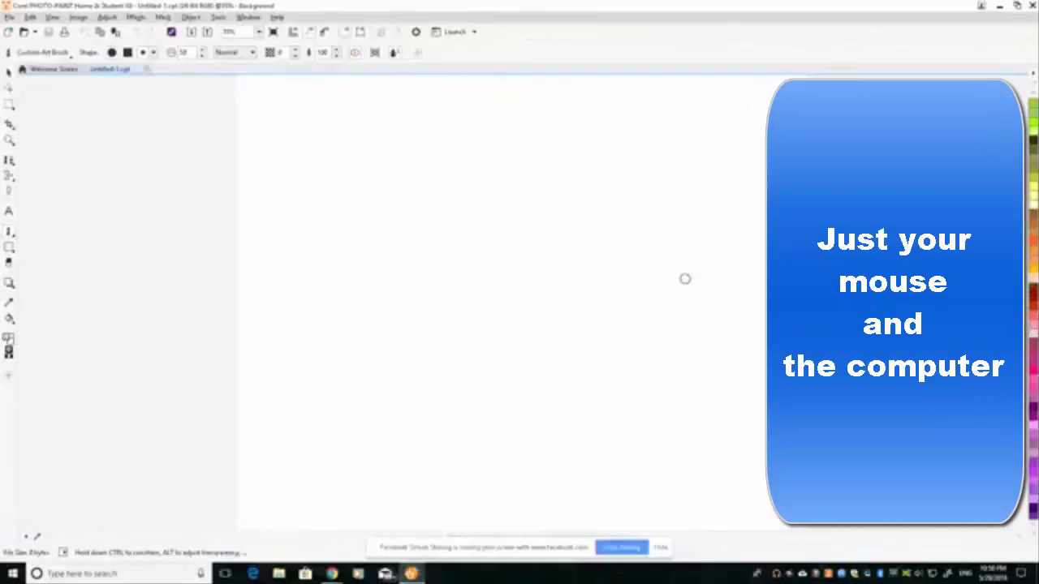
left_click(153, 52)
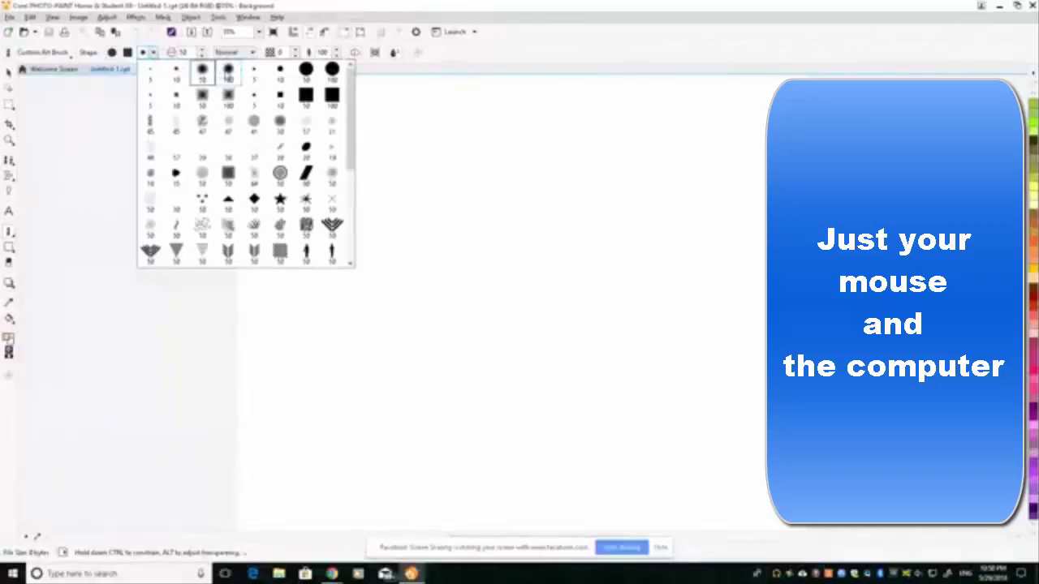
left_click(228, 72)
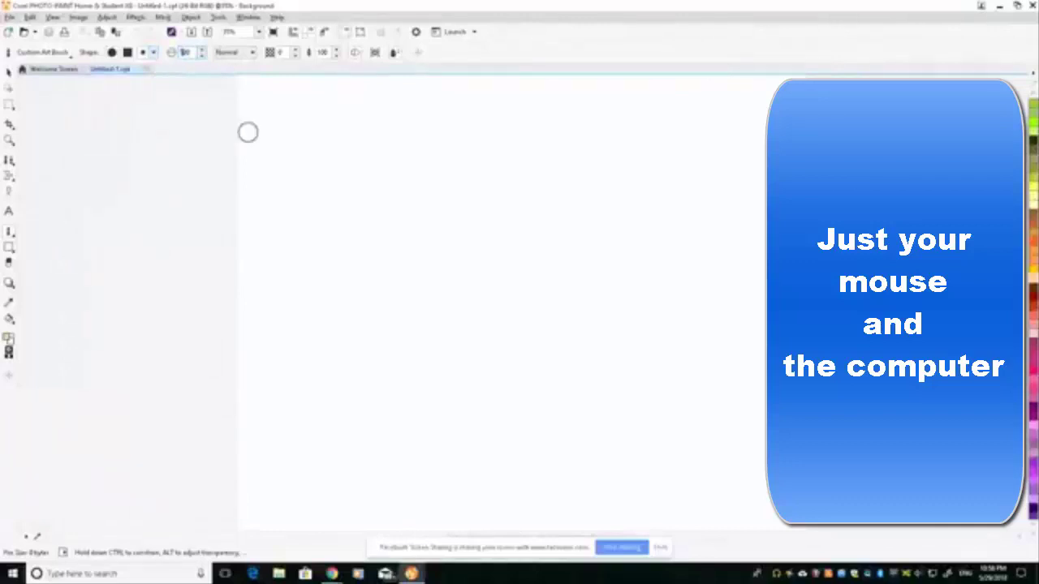
type("5")
key("Return")
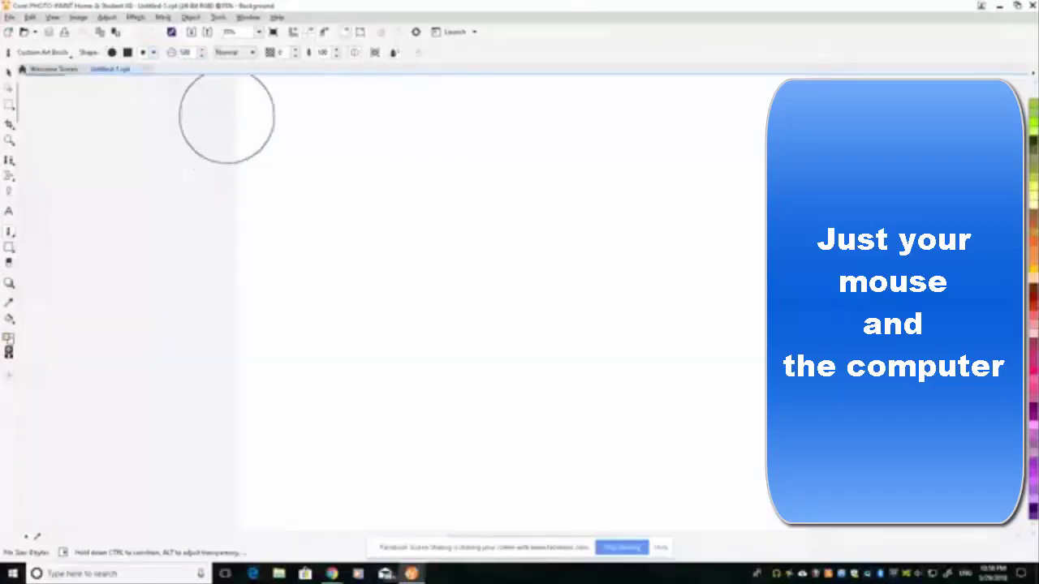
mouse_move(225, 111)
left_mouse_down()
mouse_move(832, 112)
mouse_move(783, 115)
left_mouse_up()
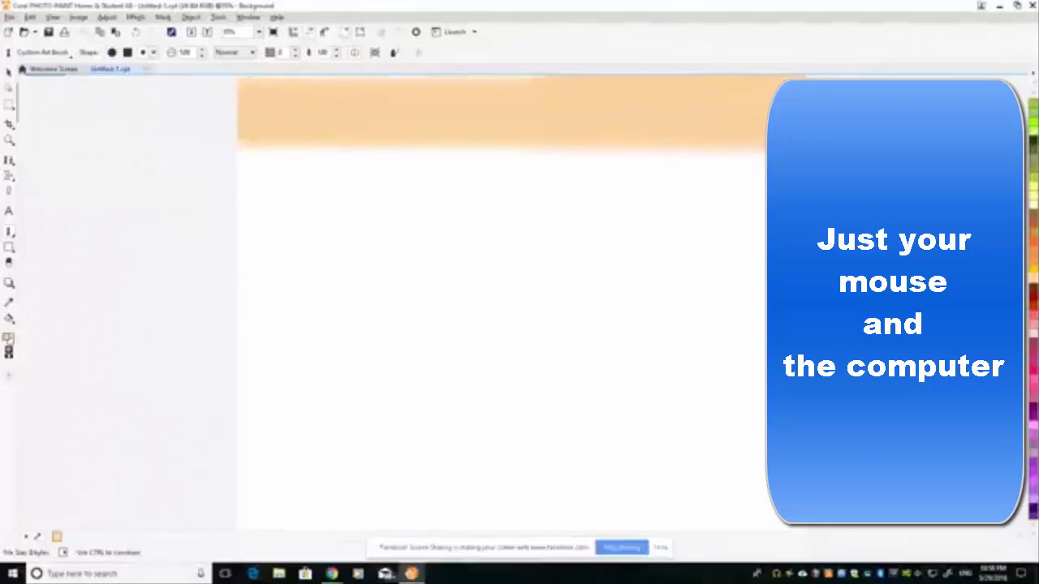
- Search Windows for the sound settings and check the recording devices in the Sound dialog
mouse_move(332, 574)
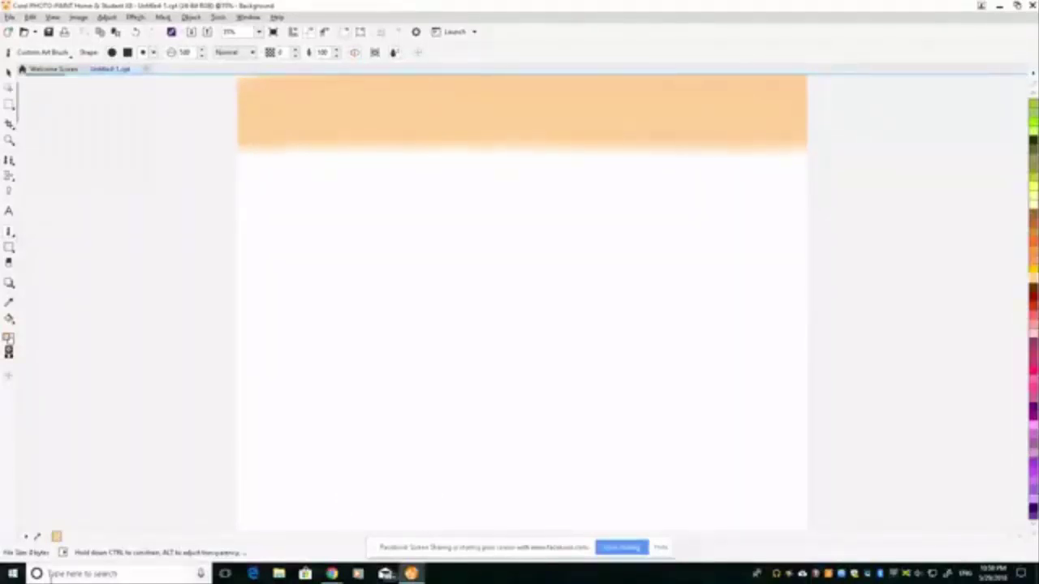
left_click(50, 575)
type("so")
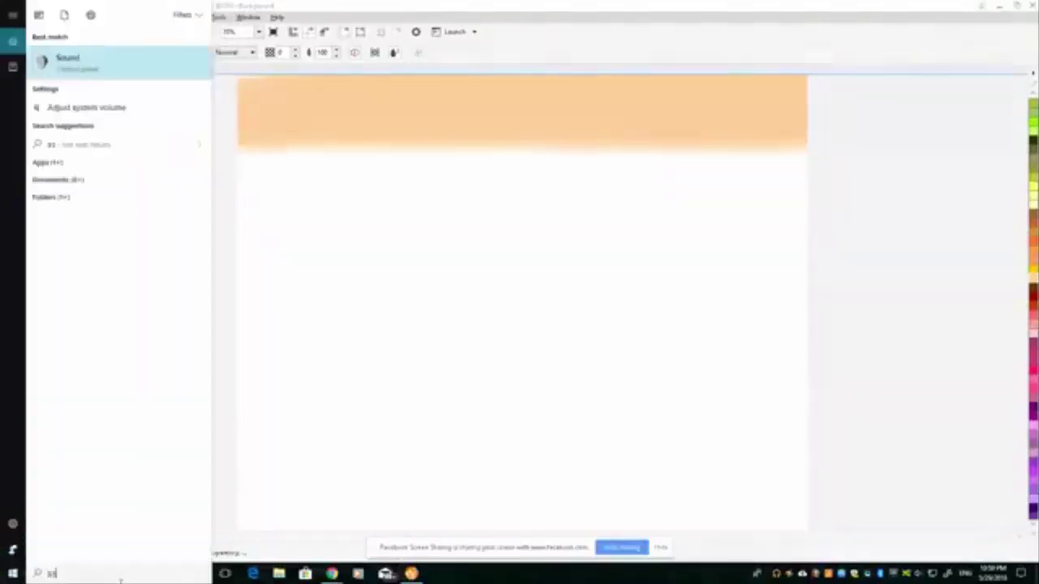
type("und")
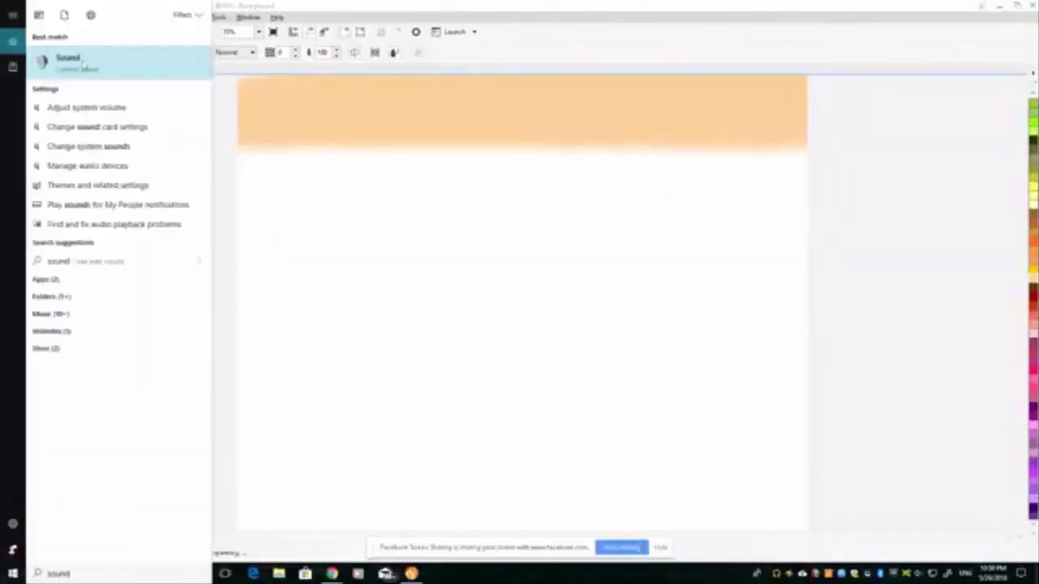
left_click(81, 68)
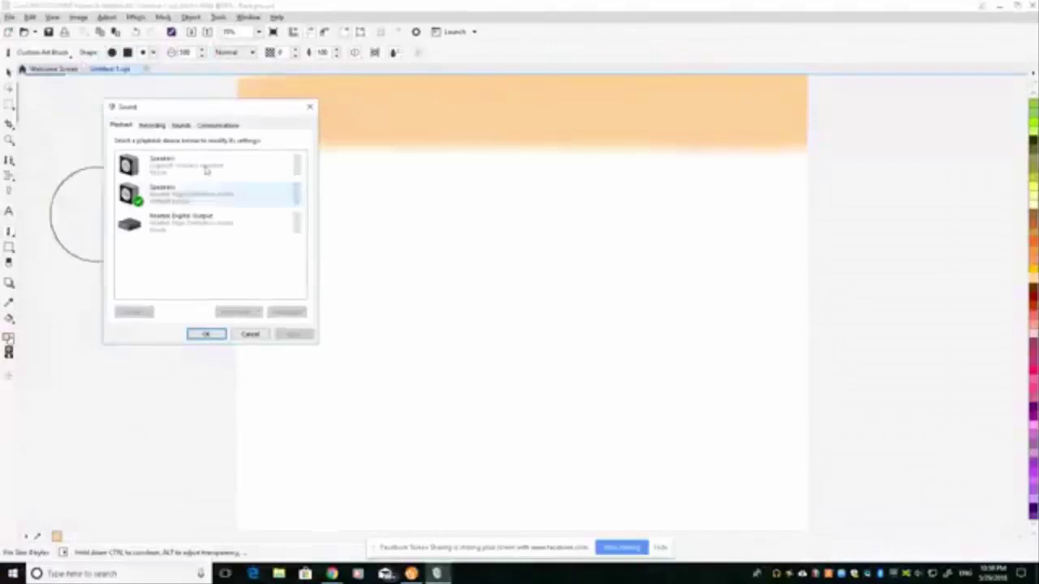
left_click(160, 127)
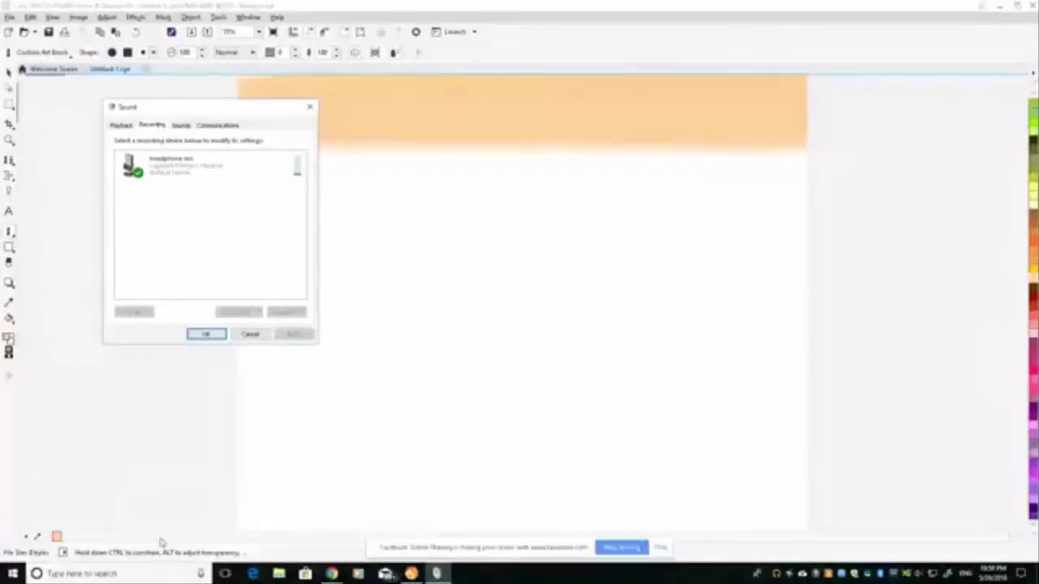
left_click(205, 334)
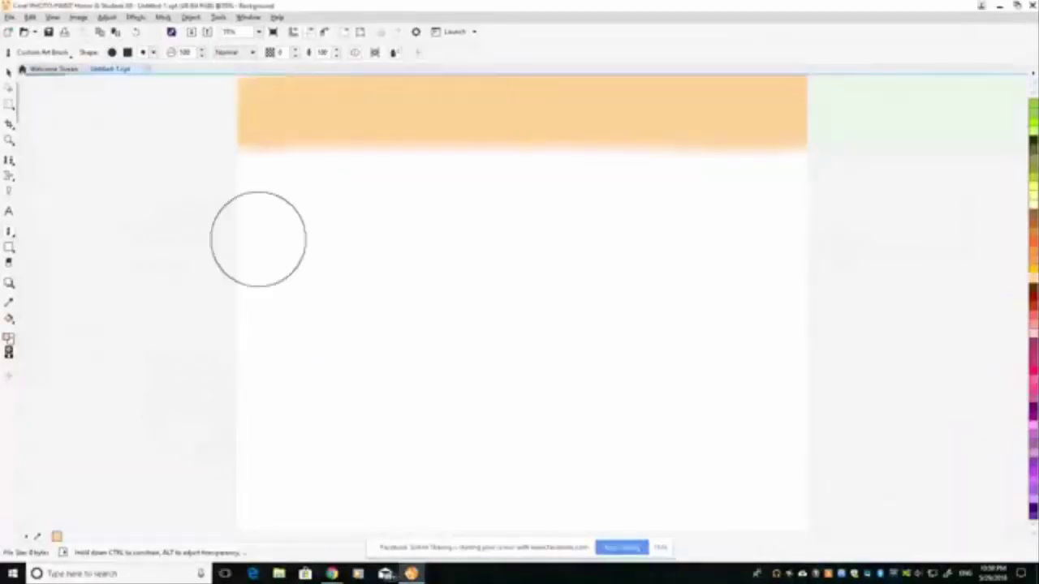
- Fill the page below the band with broad peach strokes, down to a wavy edge rising from lower left to middle right
left_click(219, 182)
left_click_drag(219, 182, 881, 176)
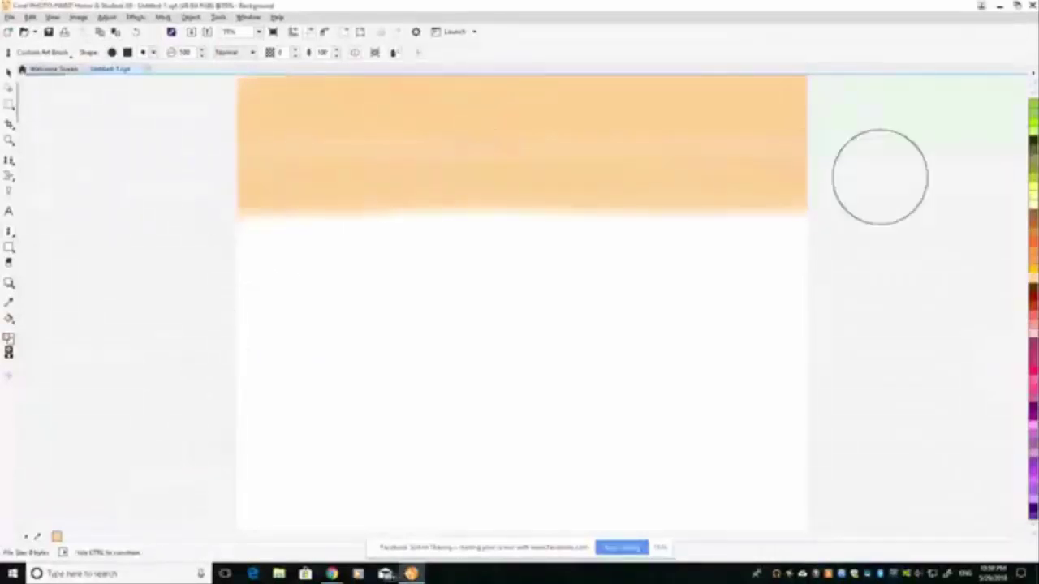
left_click_drag(195, 244, 862, 240)
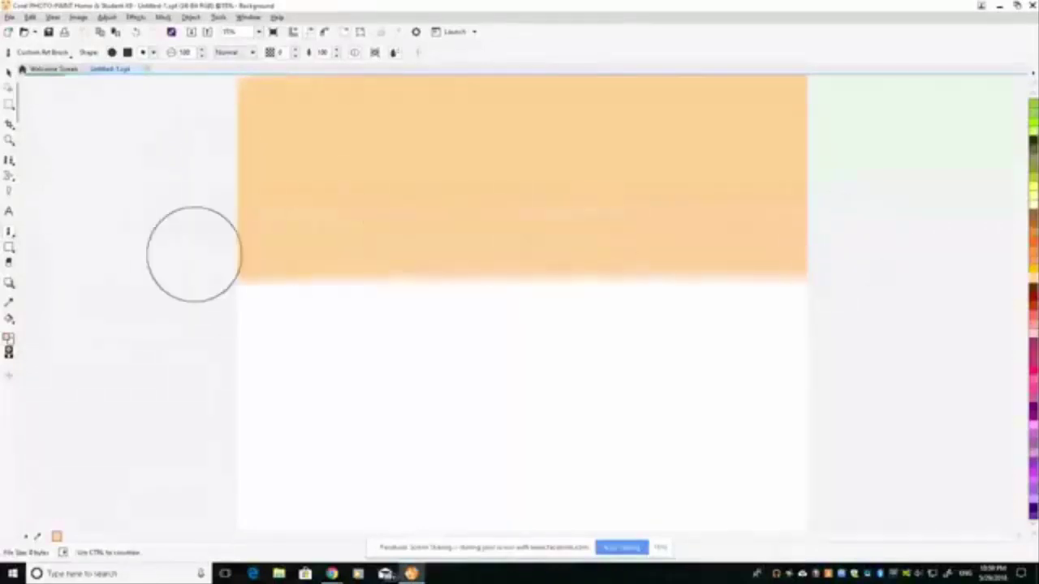
mouse_move(193, 251)
left_mouse_down()
mouse_move(833, 252)
mouse_move(735, 275)
mouse_move(654, 311)
mouse_move(445, 350)
mouse_move(277, 422)
mouse_move(114, 457)
left_mouse_up()
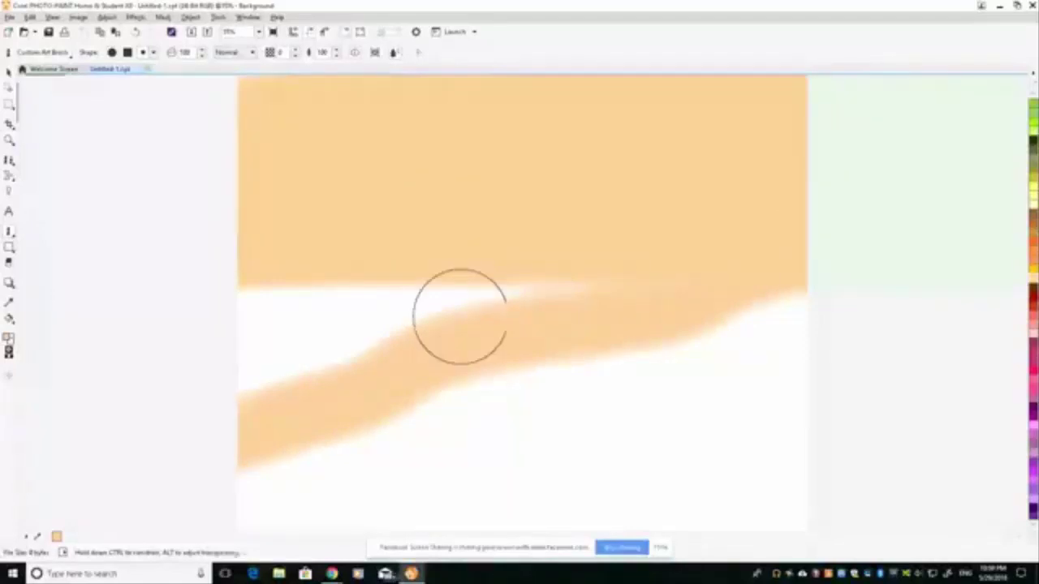
left_click_drag(547, 285, 191, 287)
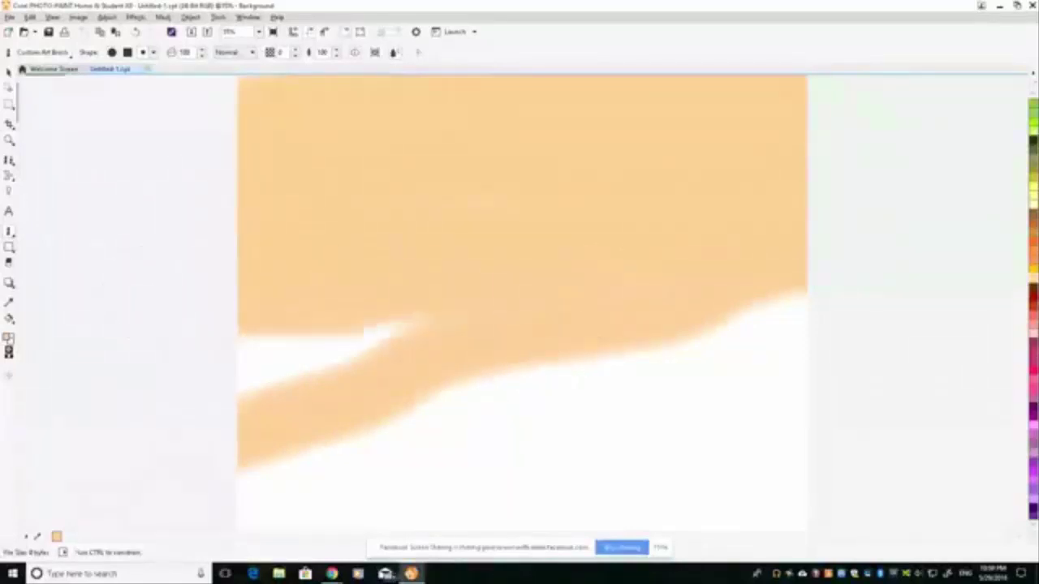
mouse_move(439, 308)
left_mouse_down()
mouse_move(364, 329)
mouse_move(220, 324)
left_mouse_up()
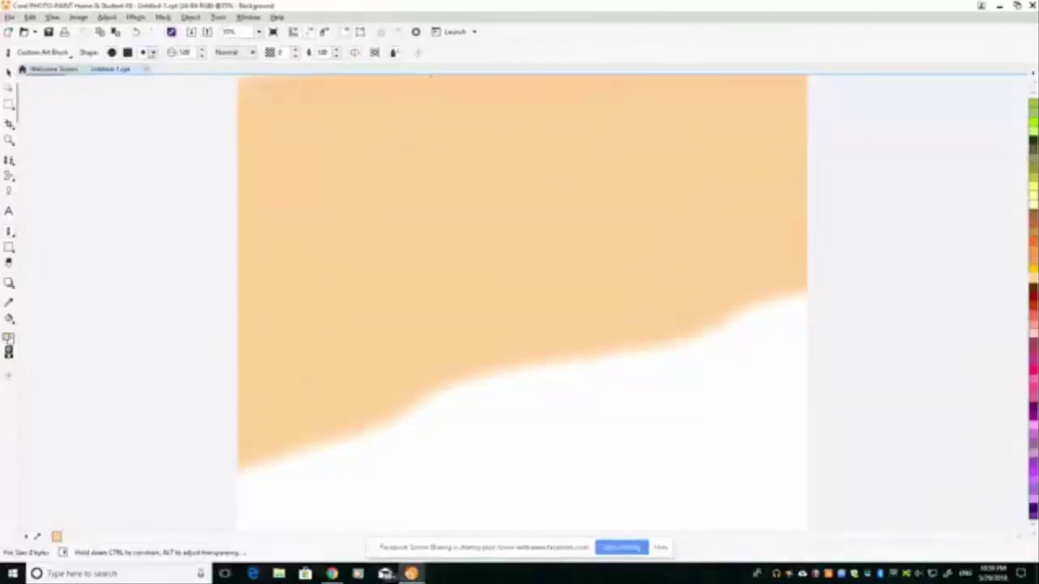
- Choose the textured round 50 nib and blue paint, and dab six small dots across the peach area
left_click(153, 52)
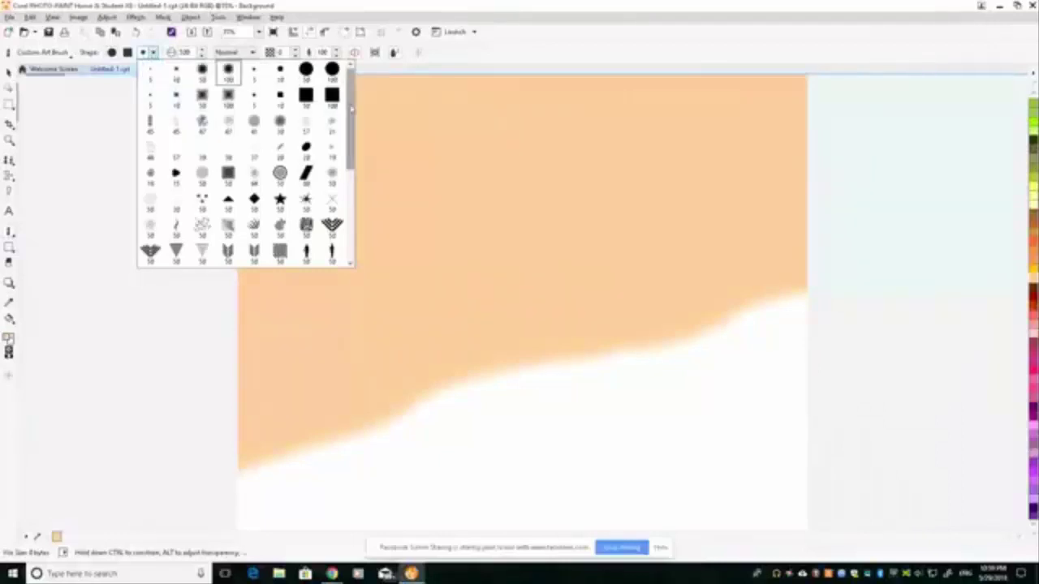
left_click_drag(347, 110, 333, 190)
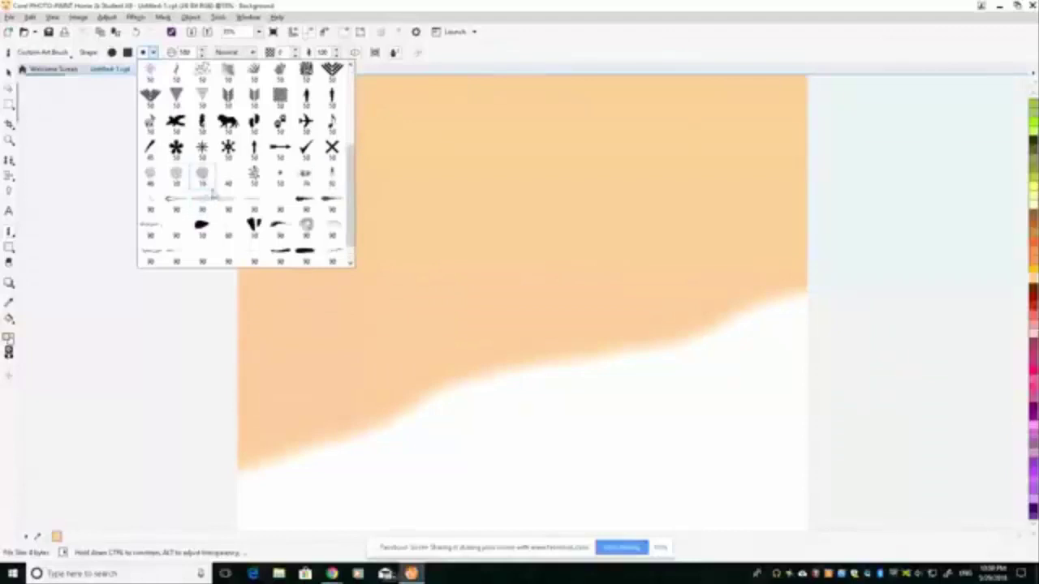
scroll(349, 153, "up", 2)
left_click_drag(349, 154, 349, 140)
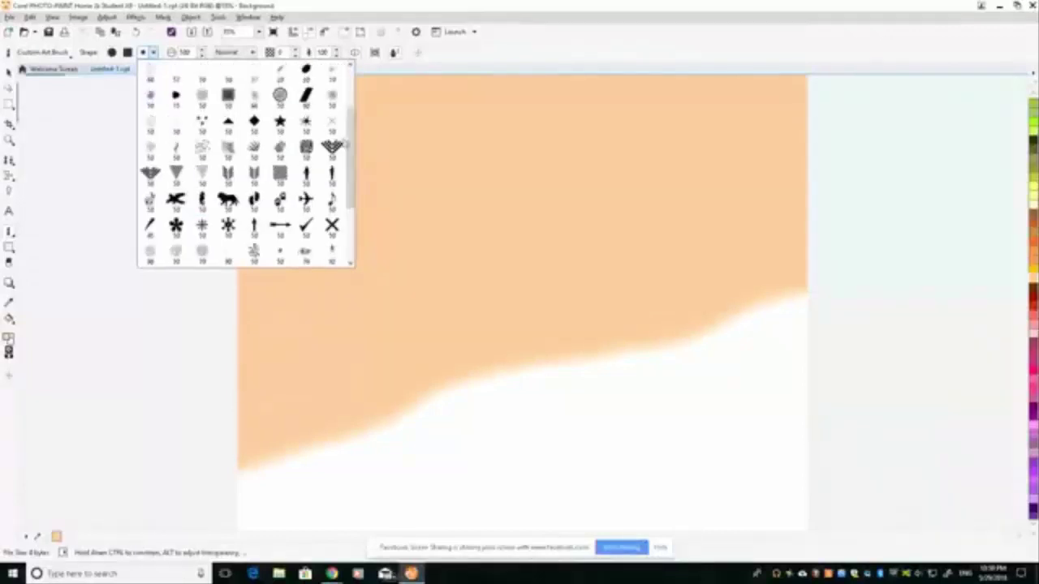
left_click(333, 95)
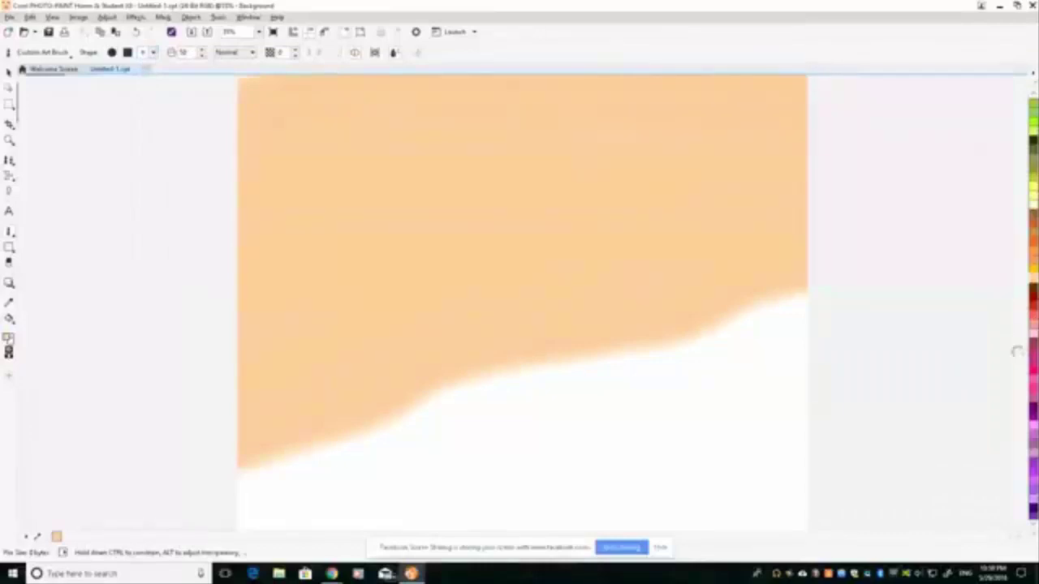
scroll(1033, 526, "down", 3)
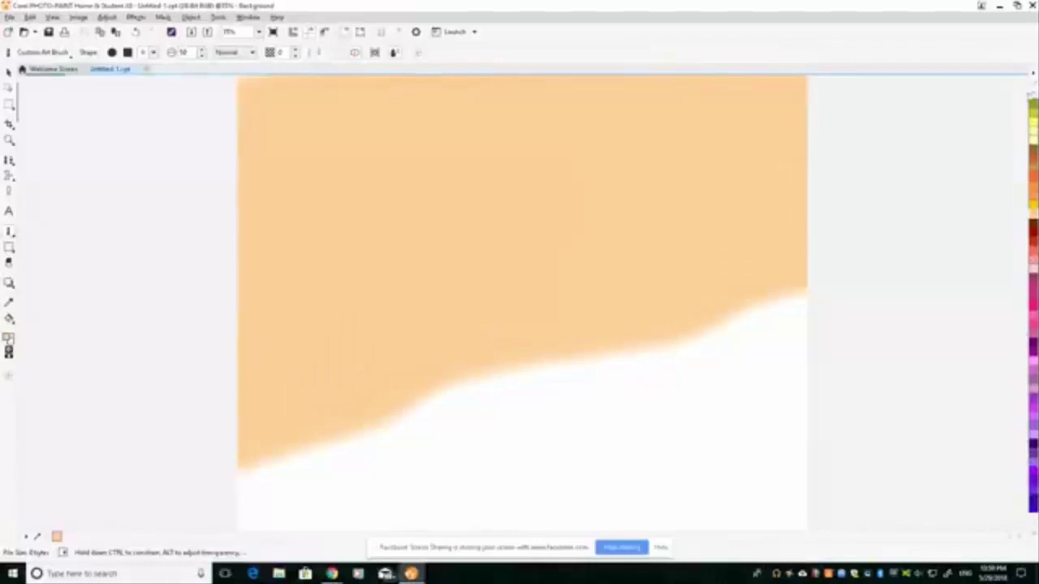
scroll(1032, 308, "down", 10)
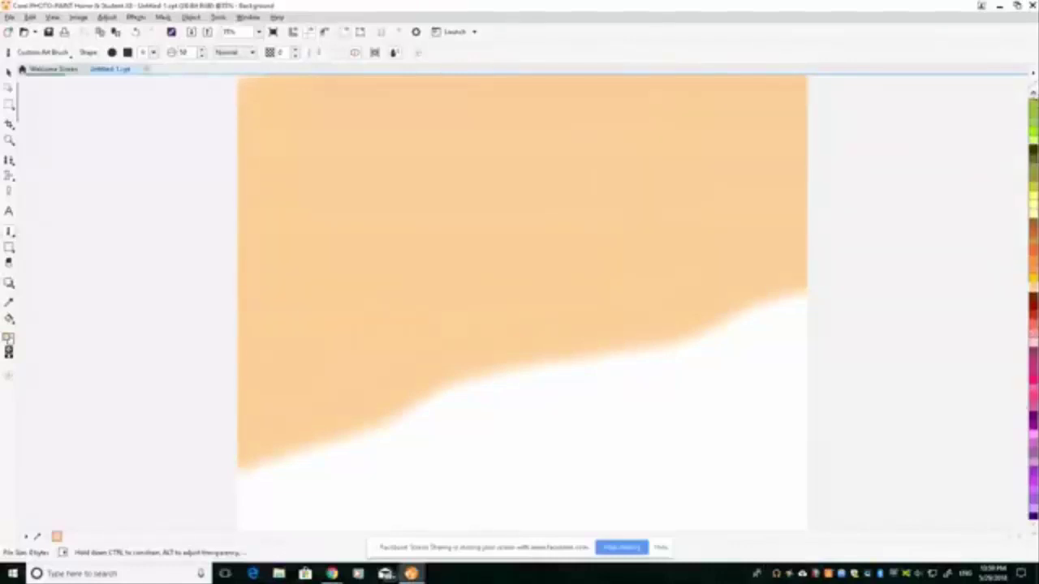
scroll(1032, 308, "up", 10)
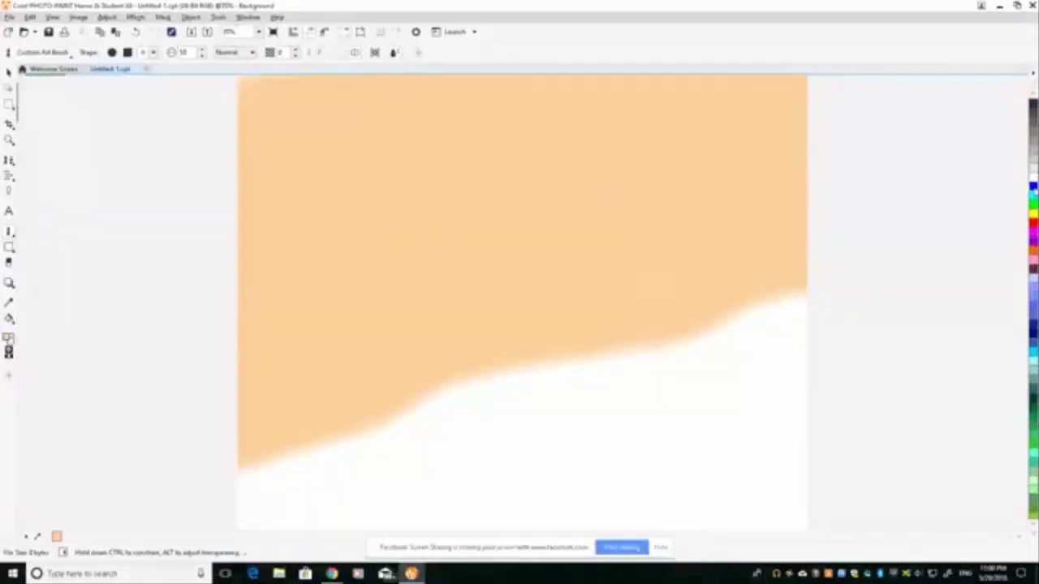
left_click(750, 162)
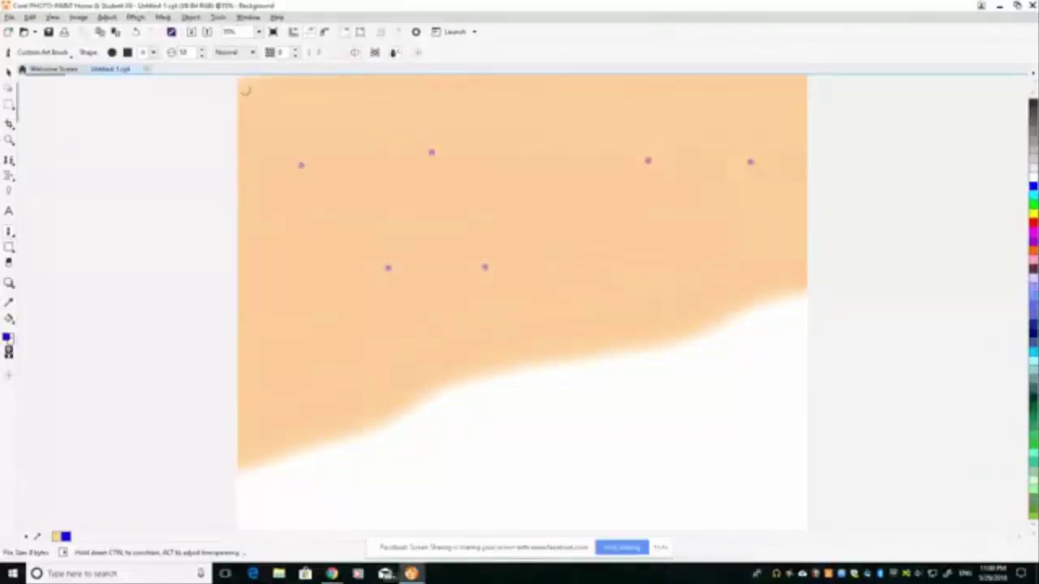
- Set the brush size to 350 and dab four large soft blue spots spread over the peach area
left_click(155, 53)
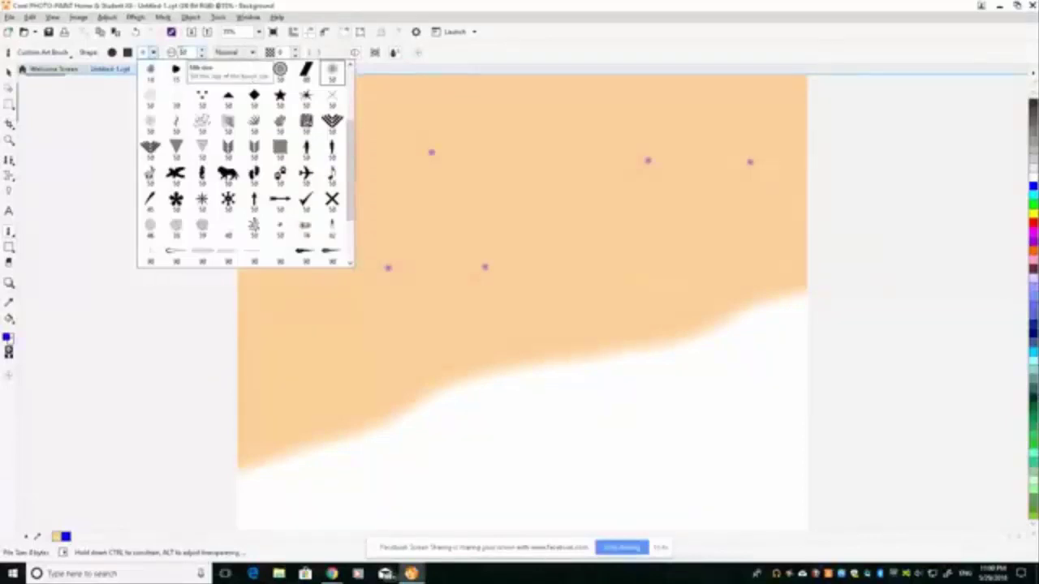
left_click(183, 52)
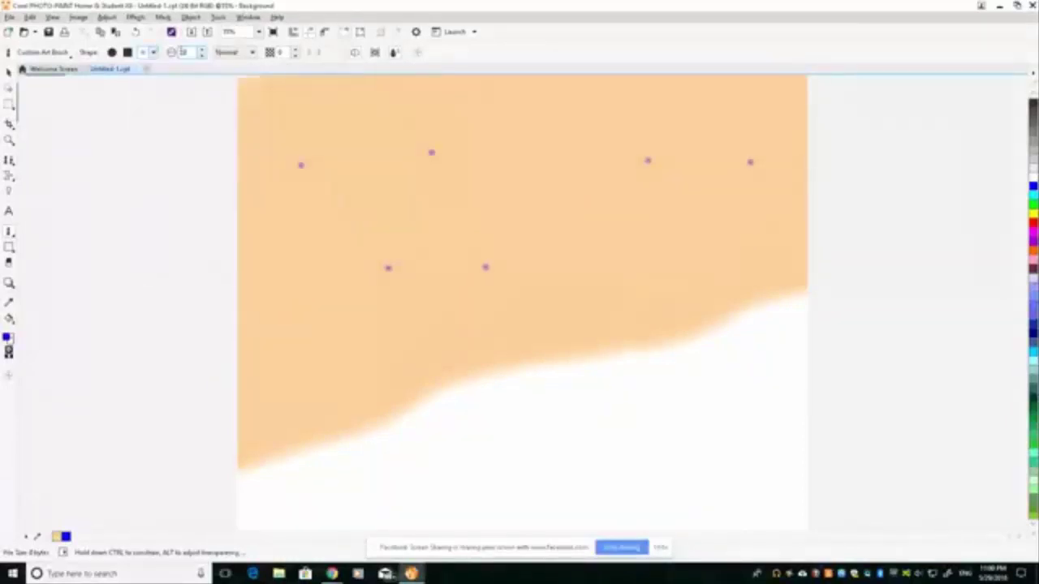
key("5")
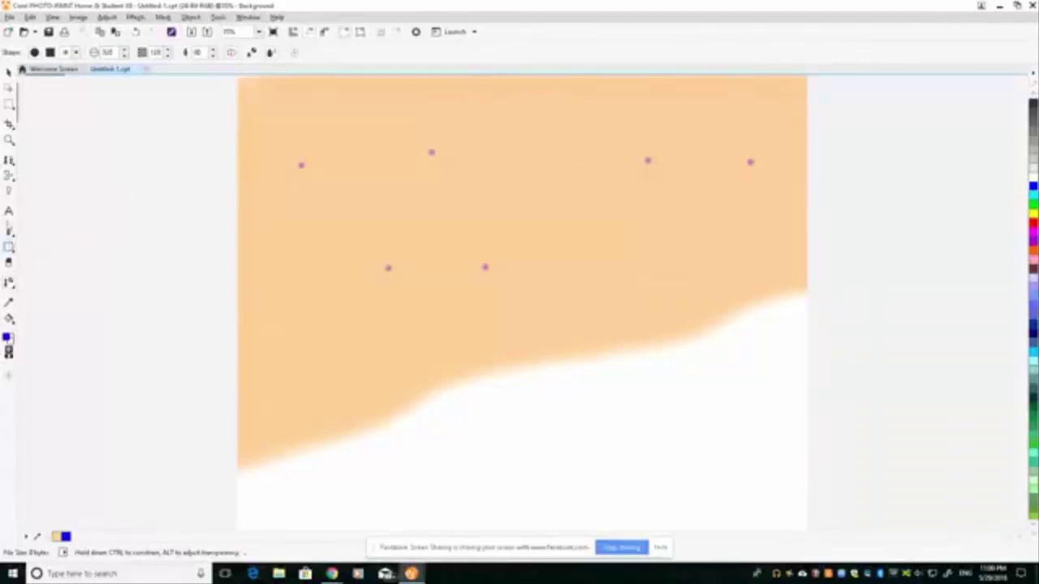
left_click(9, 233)
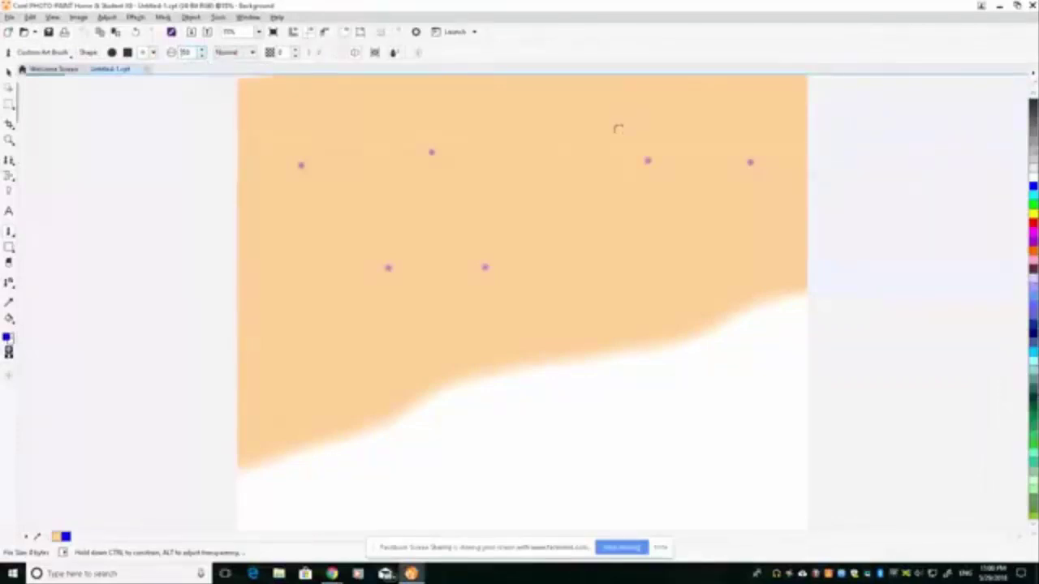
left_click(653, 190)
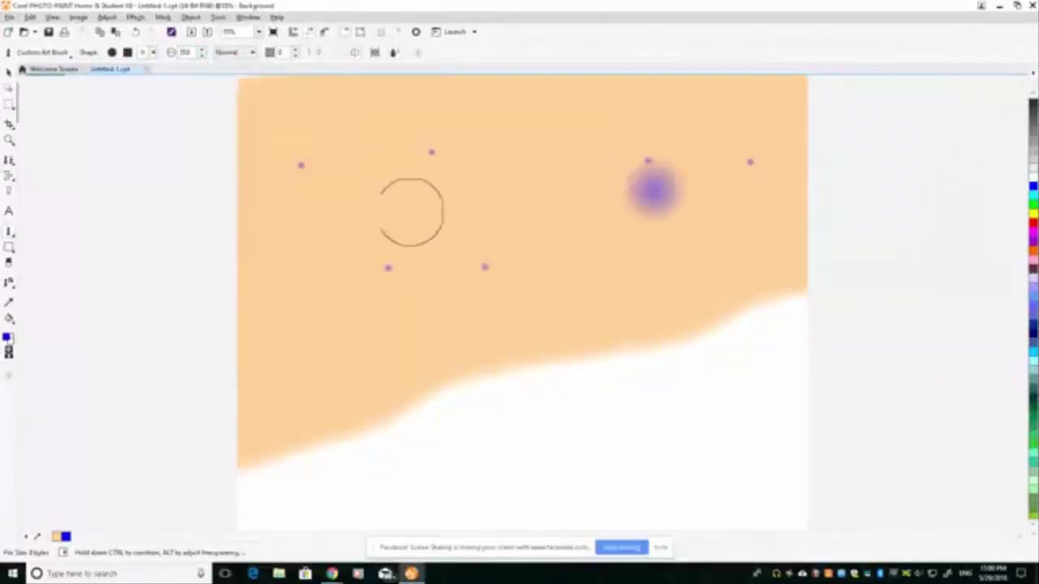
left_click(376, 209)
left_click(321, 360)
left_click(507, 117)
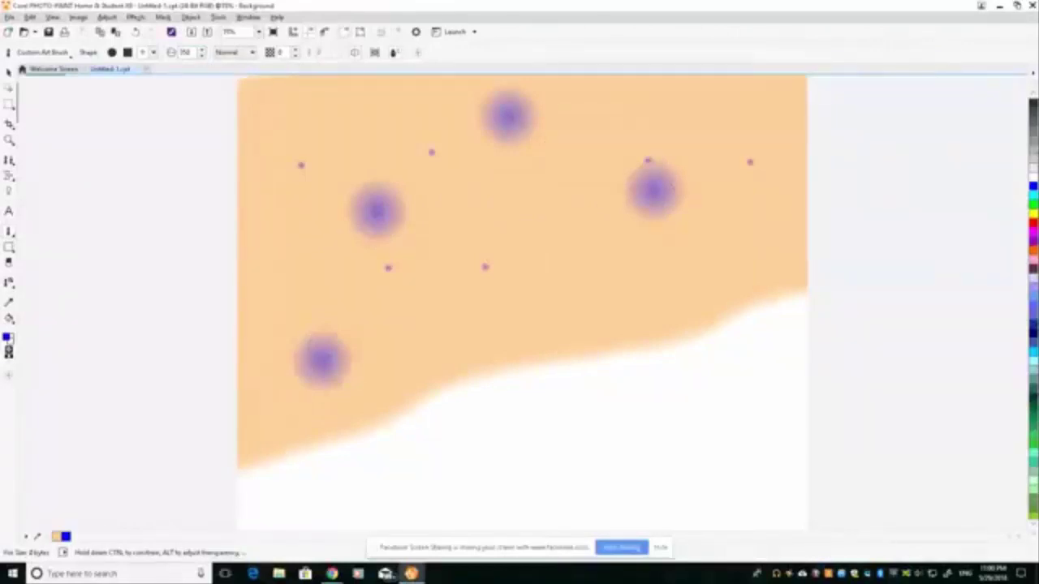
- Switch the paint colour to green and dab six large soft spots between the blue ones
left_click(1033, 207)
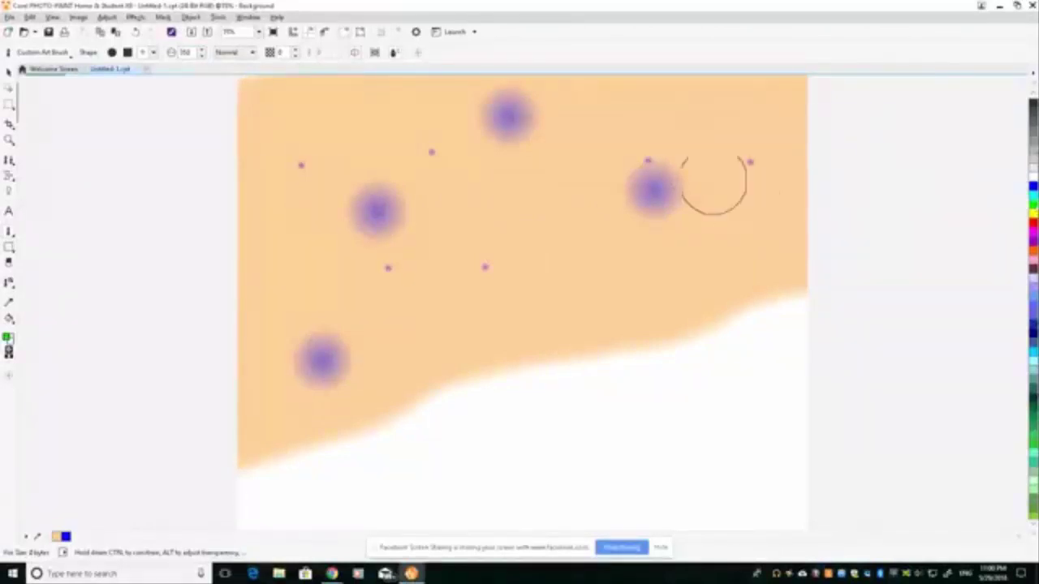
left_click(735, 127)
left_click(633, 268)
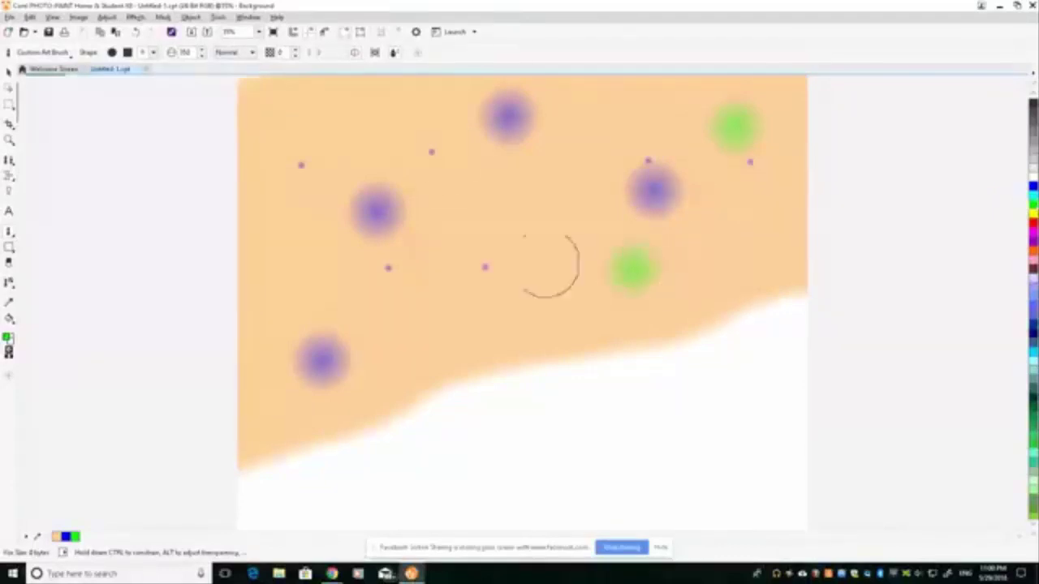
left_click(385, 123)
left_click(281, 143)
left_click(279, 246)
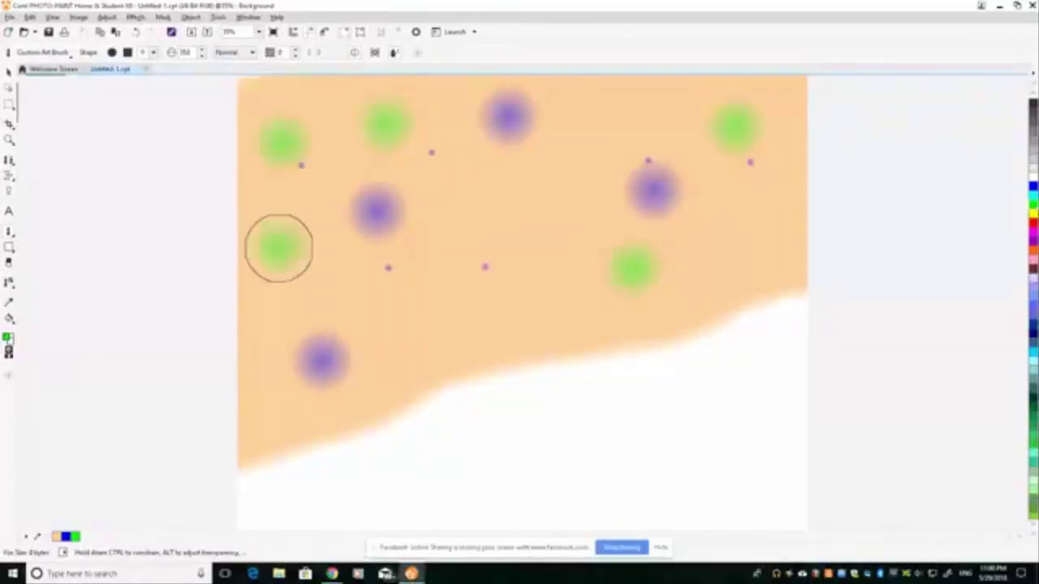
left_click(493, 294)
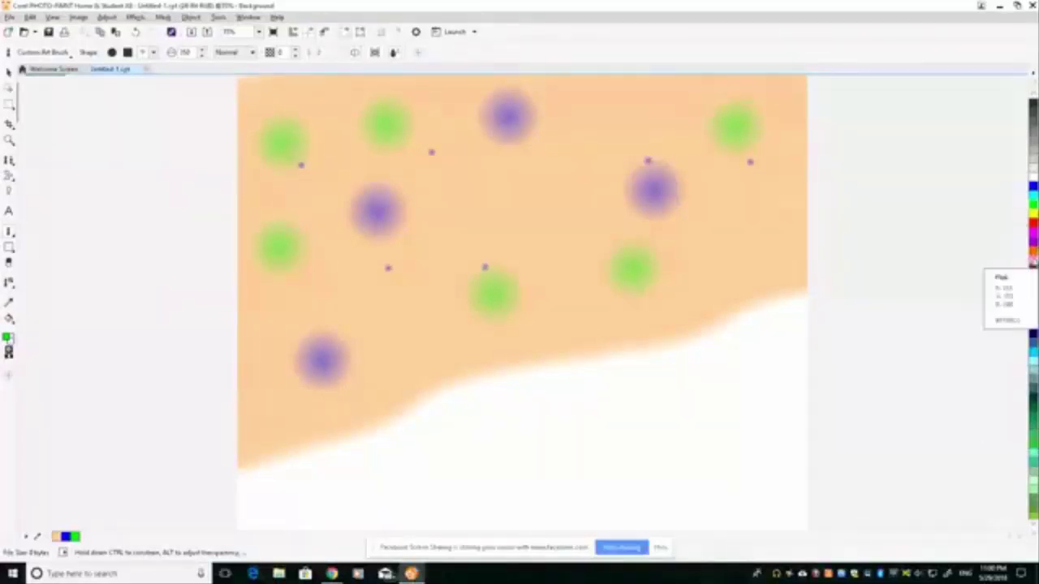
- Switch the paint colour to Pink and dab eight large soft spots scattered across the peach area
left_click(1033, 262)
left_click(752, 199)
left_click(724, 232)
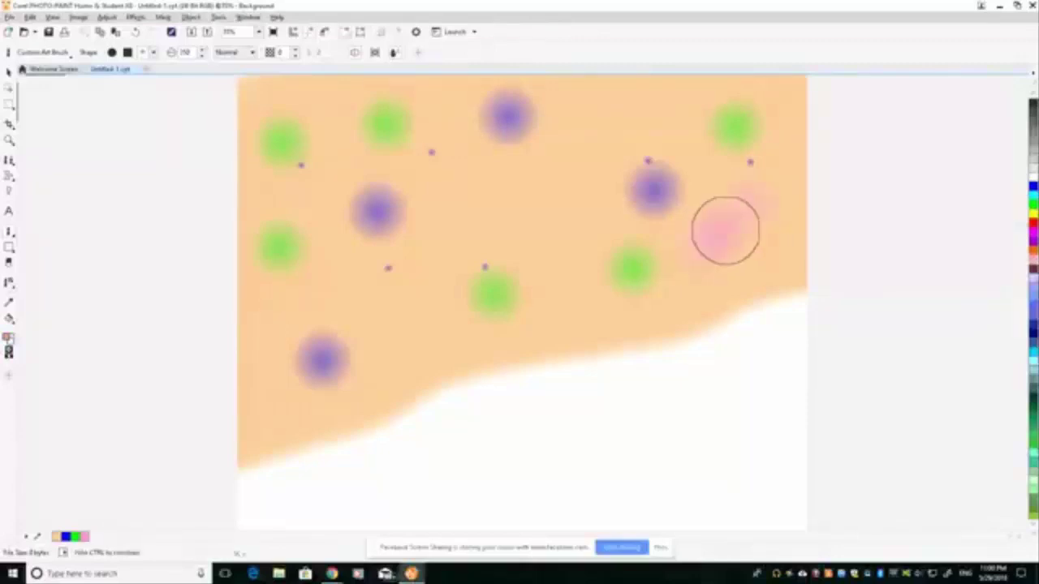
left_click(591, 198)
left_click(499, 199)
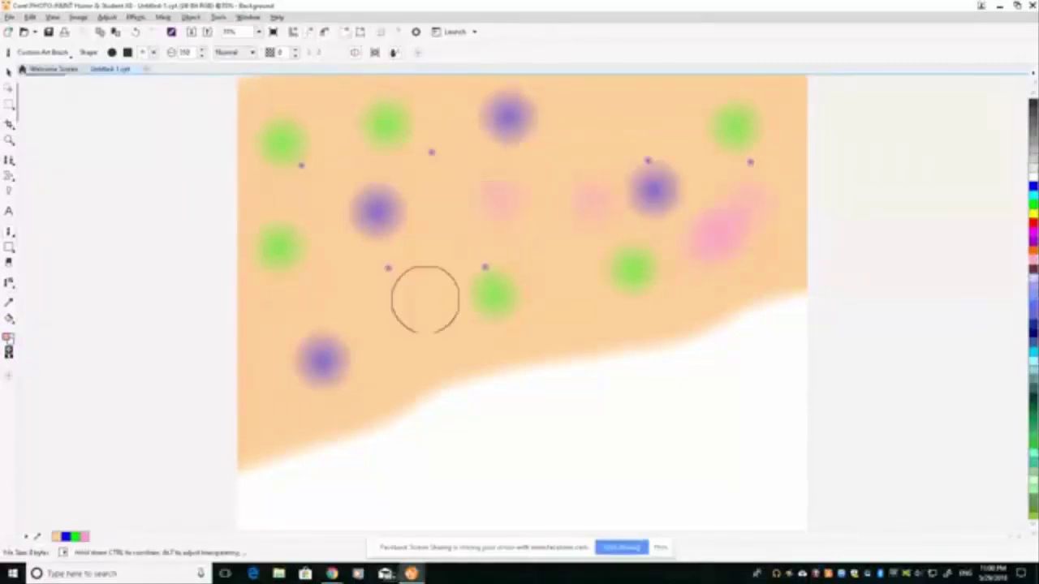
left_click(426, 300)
left_click(304, 305)
left_click(272, 372)
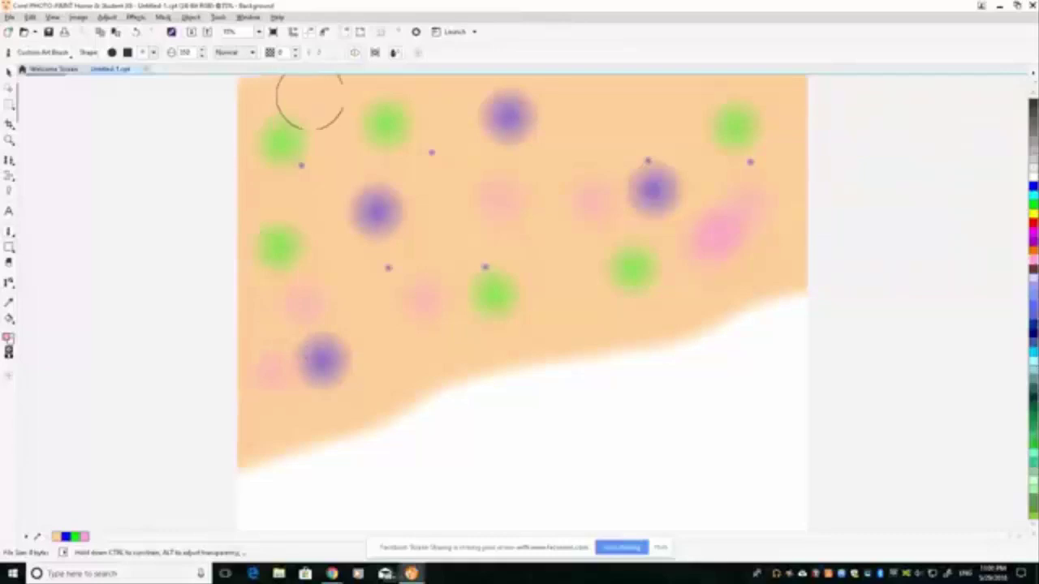
left_click(321, 103)
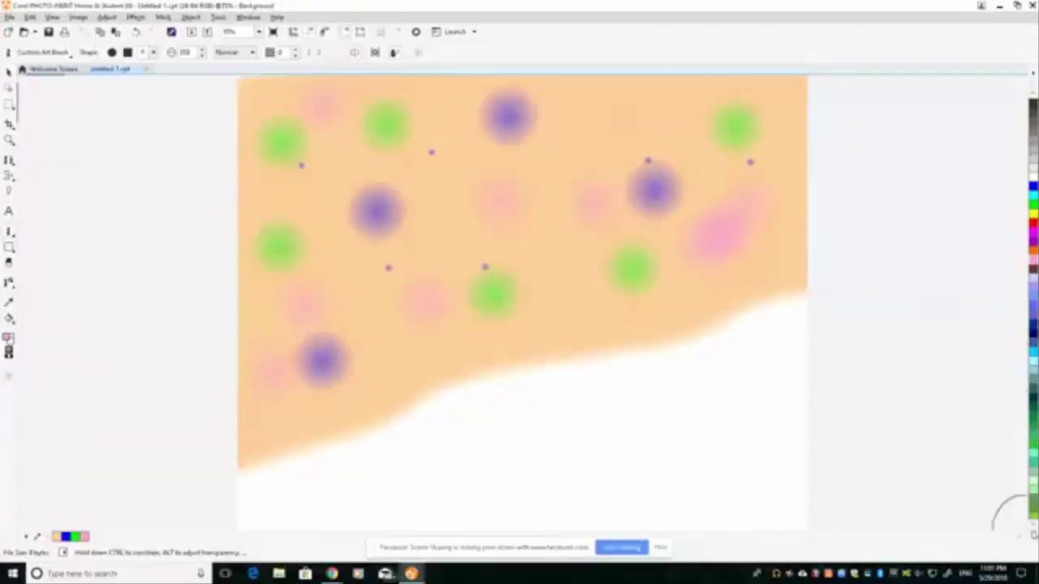
- Choose a coral paint and dab three soft spots along the page's upper right edge and one over the central green spot
left_click(1033, 534)
left_click(1033, 534)
left_click(1033, 534)
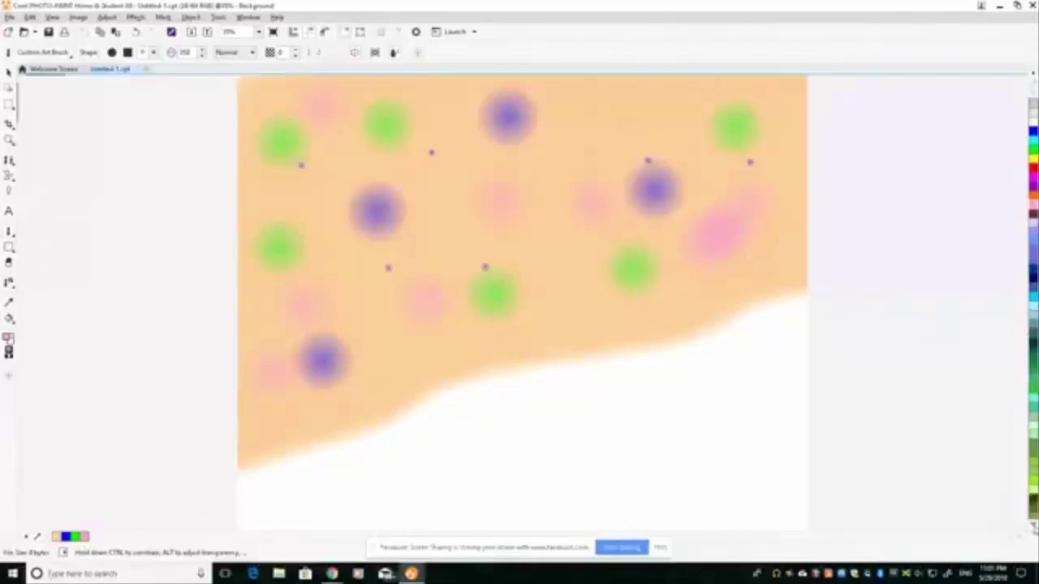
left_click(1033, 528)
left_click(1033, 528)
left_click(1033, 527)
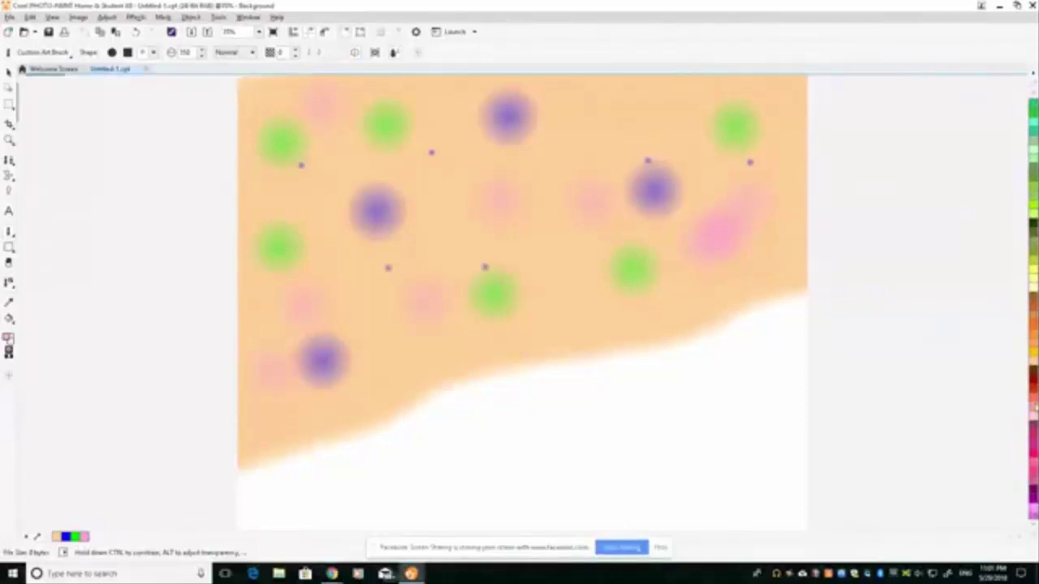
left_click(781, 105)
left_click(672, 114)
left_click(557, 105)
left_click(491, 290)
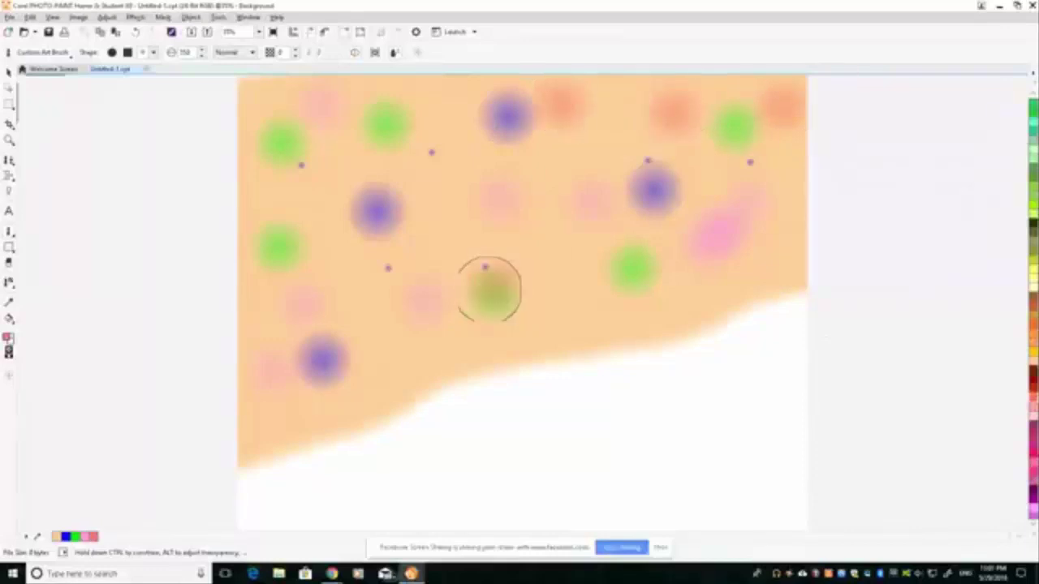
- Dab more coral spots around the blue, green and pink ones in the left half of the peach area
left_click(434, 349)
left_click(436, 224)
left_click(362, 280)
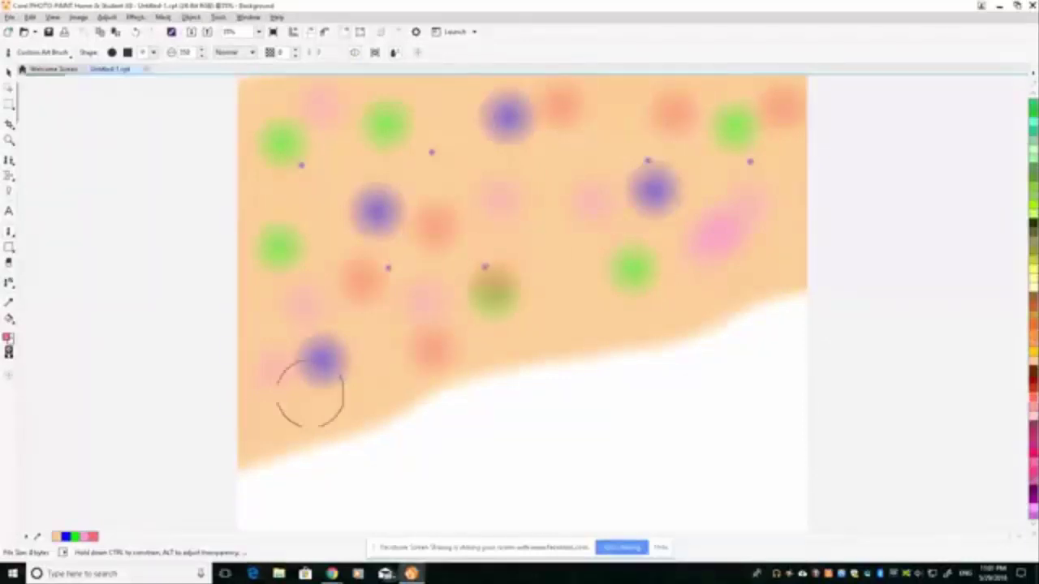
left_click(277, 418)
left_click(268, 305)
left_click(272, 197)
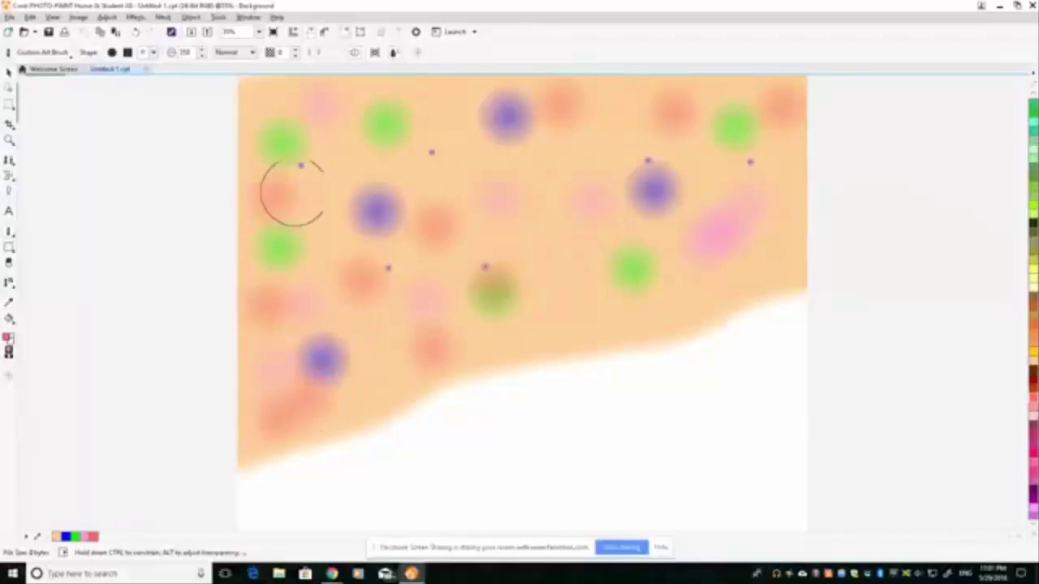
left_click(328, 148)
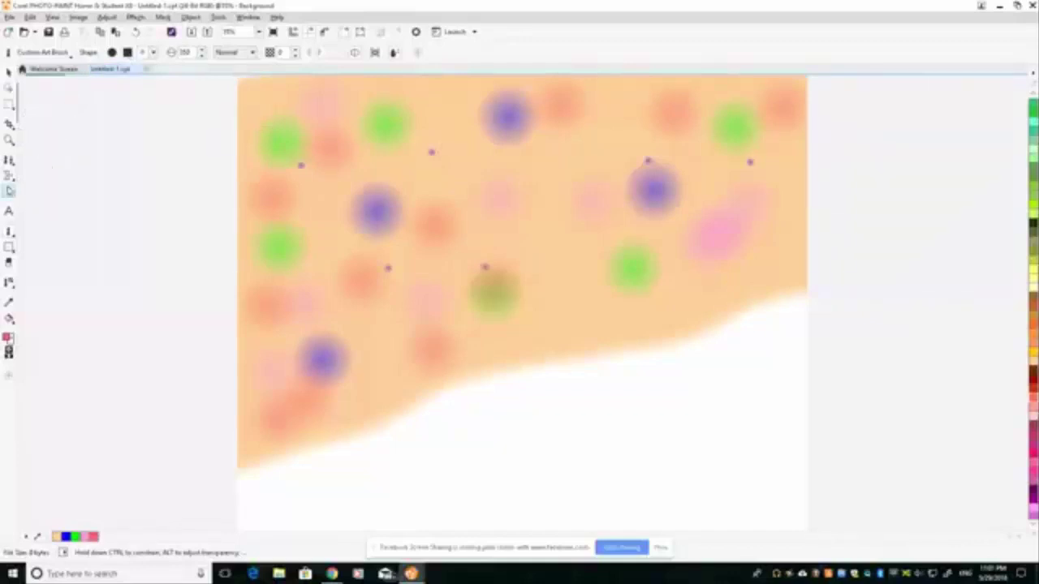
- With the Smear tool at size 500, smear the coloured spots broadly across the whole peach area
left_click(9, 190)
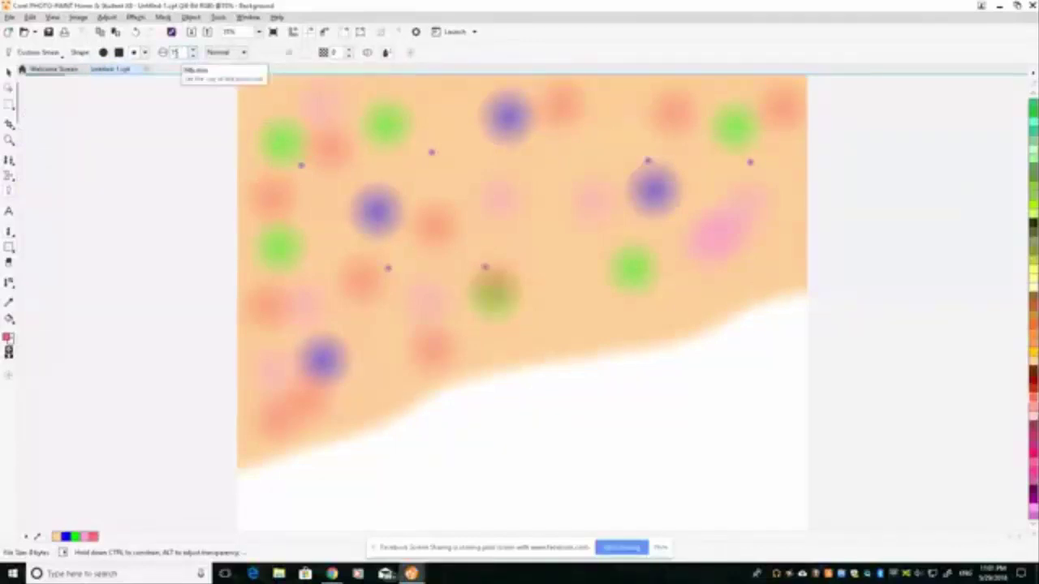
double_click(174, 52)
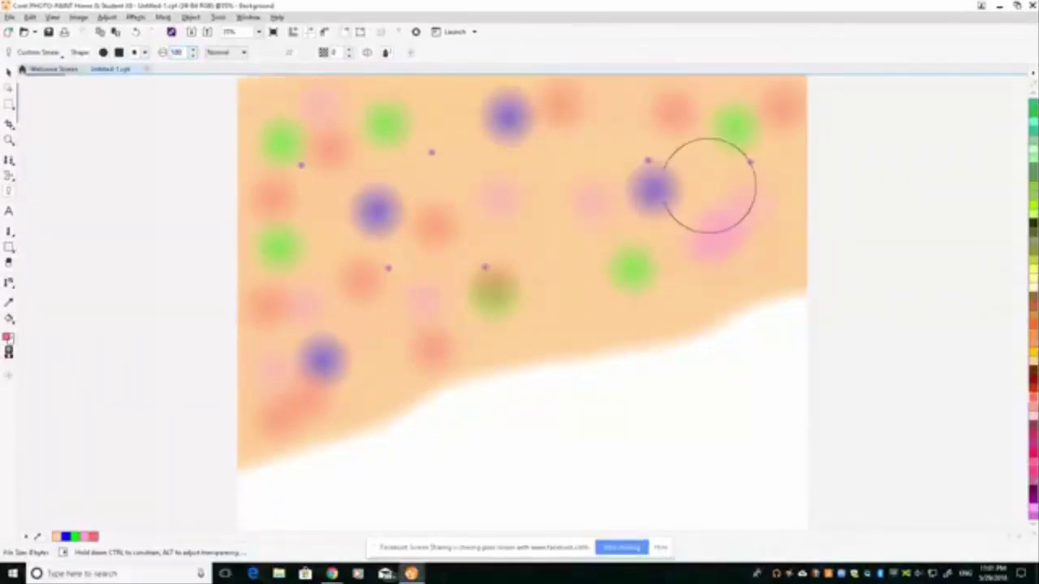
mouse_move(674, 185)
left_mouse_down()
mouse_move(675, 125)
mouse_move(605, 151)
mouse_move(545, 140)
mouse_move(454, 147)
mouse_move(553, 146)
mouse_move(525, 274)
mouse_move(561, 283)
mouse_move(351, 359)
mouse_move(324, 338)
left_mouse_up()
mouse_move(410, 260)
left_mouse_down()
mouse_move(479, 246)
mouse_move(475, 214)
mouse_move(419, 129)
mouse_move(569, 128)
mouse_move(630, 192)
mouse_move(724, 156)
mouse_move(522, 107)
mouse_move(499, 156)
mouse_move(452, 170)
mouse_move(383, 96)
mouse_move(292, 98)
mouse_move(318, 246)
mouse_move(326, 129)
mouse_move(444, 155)
mouse_move(368, 336)
mouse_move(287, 392)
mouse_move(278, 240)
mouse_move(877, 231)
mouse_move(778, 216)
mouse_move(815, 172)
mouse_move(796, 150)
mouse_move(797, 118)
mouse_move(676, 246)
mouse_move(679, 284)
mouse_move(560, 247)
mouse_move(635, 205)
mouse_move(483, 300)
mouse_move(405, 310)
mouse_move(273, 415)
mouse_move(360, 264)
mouse_move(383, 237)
mouse_move(417, 242)
mouse_move(510, 139)
mouse_move(370, 213)
mouse_move(363, 282)
mouse_move(276, 246)
mouse_move(346, 228)
mouse_move(318, 114)
mouse_move(326, 113)
mouse_move(348, 153)
mouse_move(413, 98)
mouse_move(412, 215)
mouse_move(513, 119)
mouse_move(654, 162)
mouse_move(738, 124)
mouse_move(793, 185)
mouse_move(685, 296)
mouse_move(645, 149)
mouse_move(648, 255)
mouse_move(598, 308)
mouse_move(656, 163)
mouse_move(761, 260)
mouse_move(700, 133)
mouse_move(677, 122)
mouse_move(687, 186)
mouse_move(631, 111)
mouse_move(542, 130)
mouse_move(446, 206)
mouse_move(696, 325)
left_mouse_up()
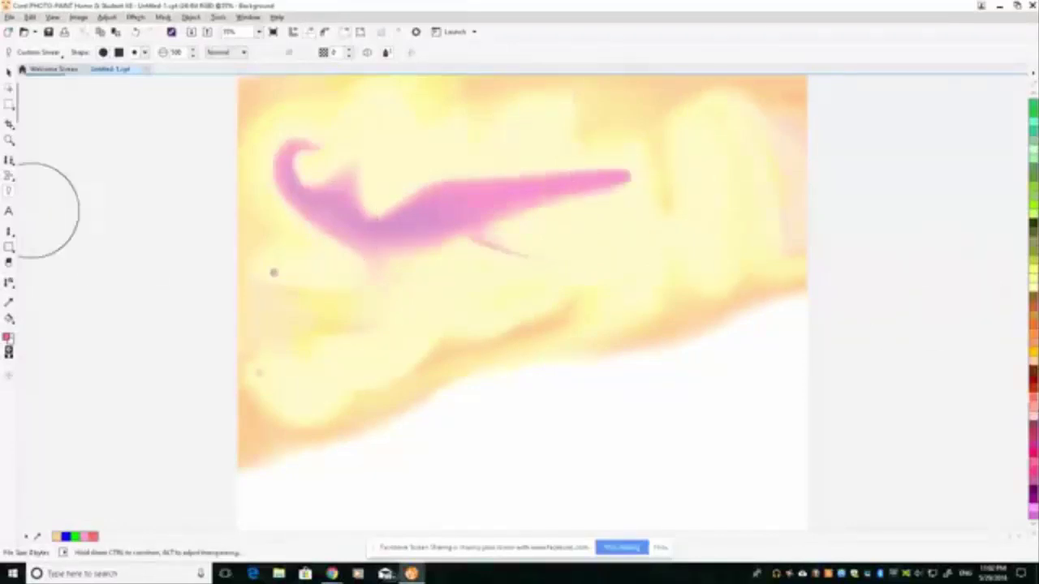
- Return to the art brush and dab two sea-green spots and three rose-pink spots over the smeared area
left_click(9, 232)
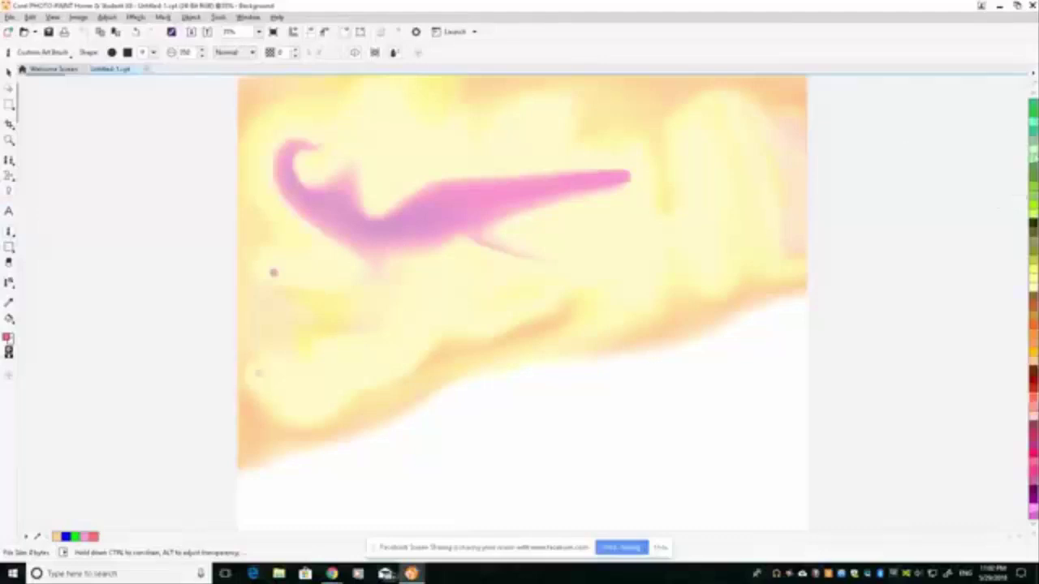
left_click(680, 203)
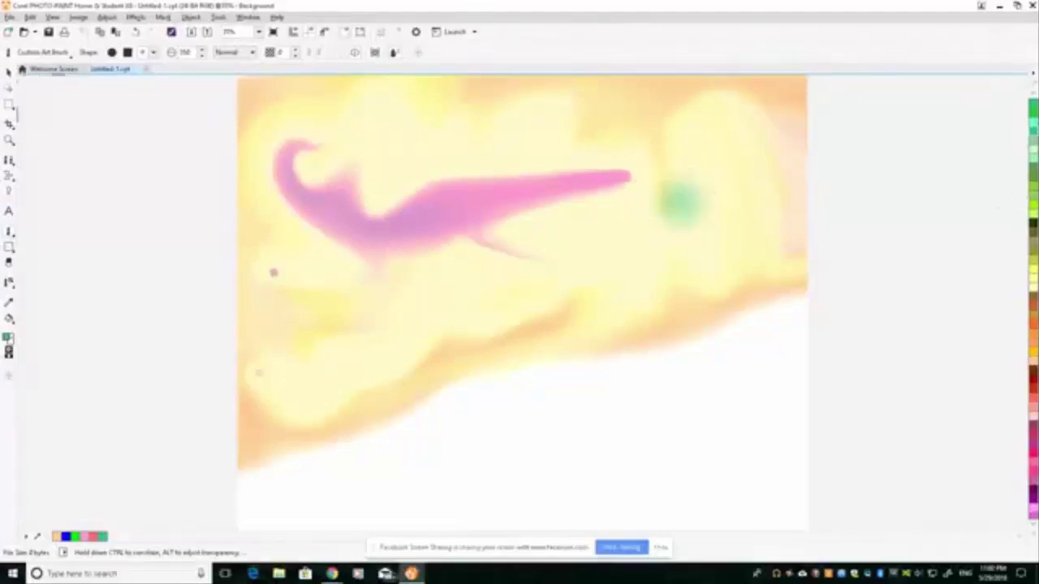
left_click(367, 319)
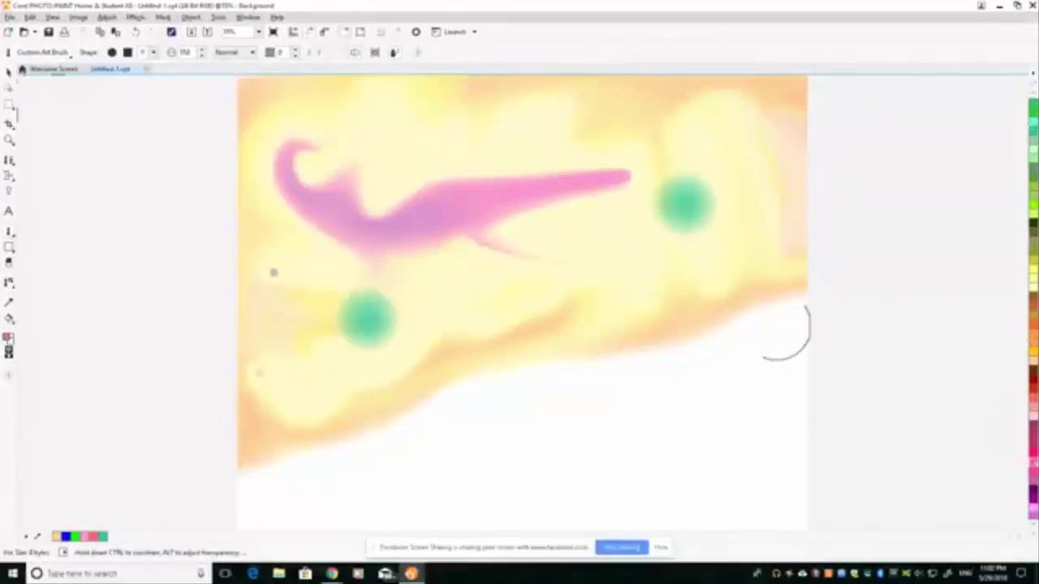
left_click(554, 118)
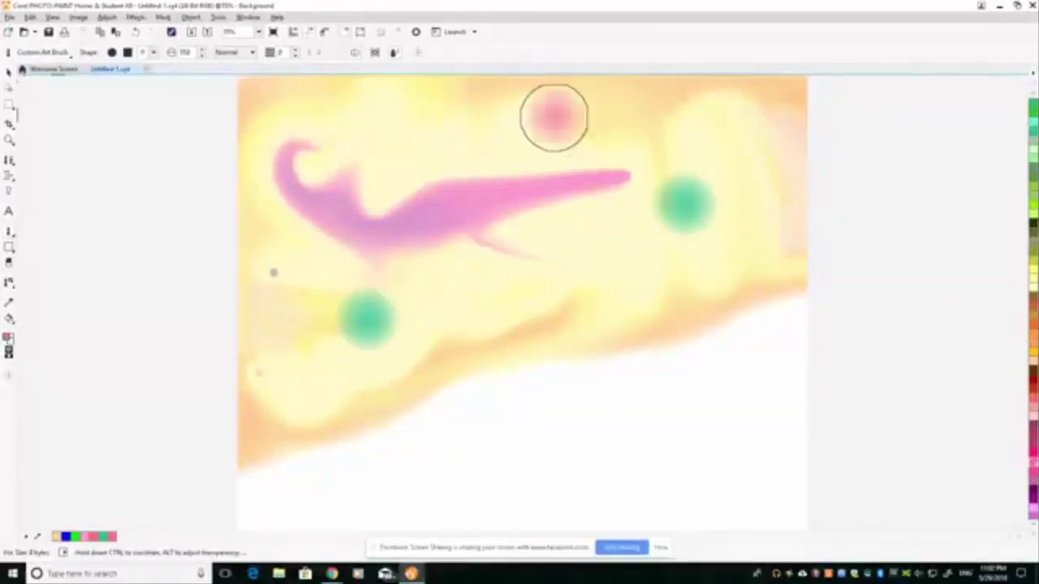
left_click(595, 271)
left_click(365, 126)
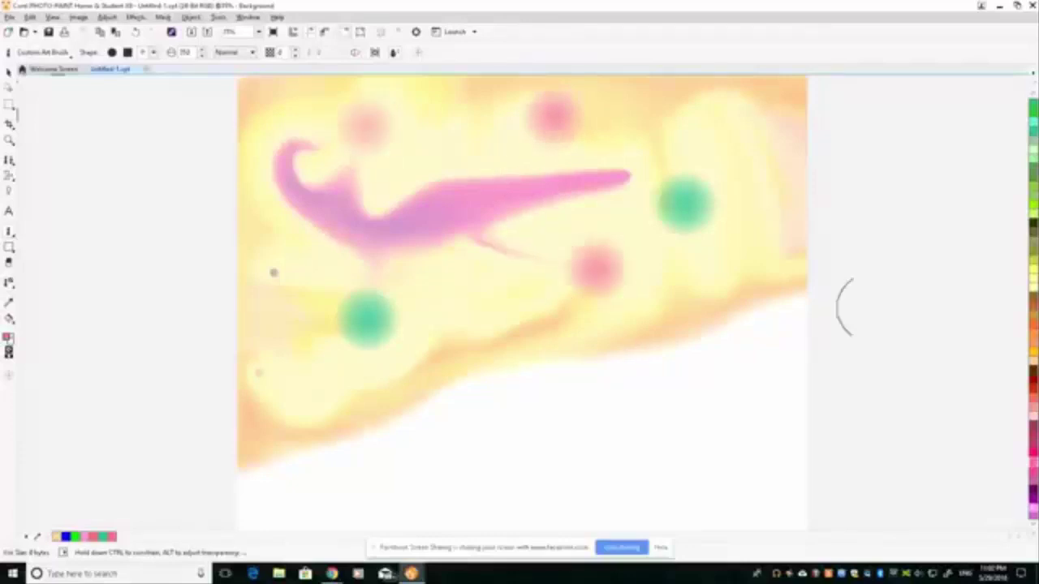
- Dab one orange spot below the purple-pink streak and three purple spots at its lower centre, far left and upper right
left_click(517, 221)
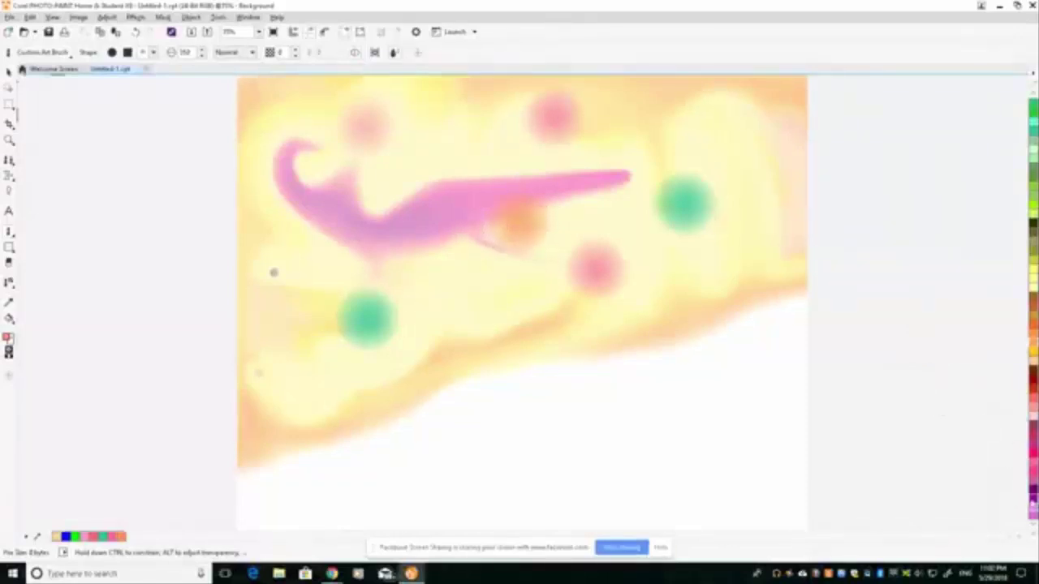
left_click(508, 301)
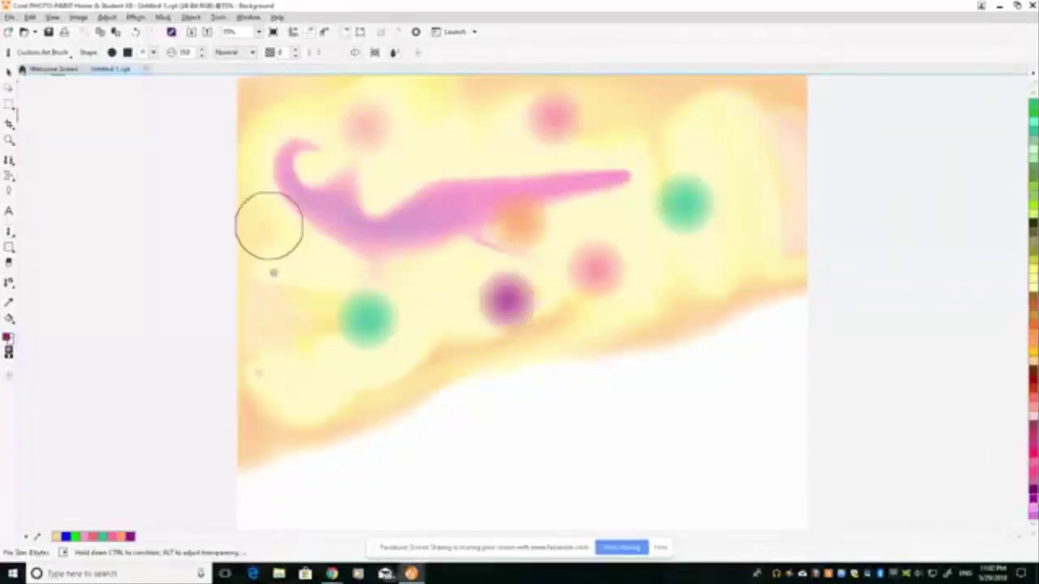
left_click(272, 257)
left_click(712, 105)
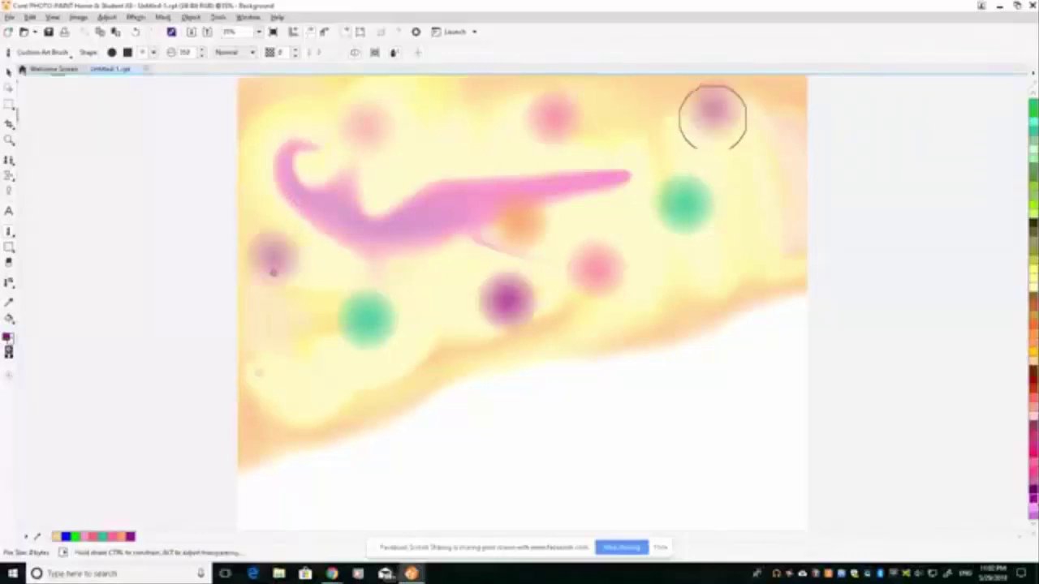
- Choose a blue-violet paint and dab two soft spots above the purple-pink streak
scroll(1032, 519, "down", 10)
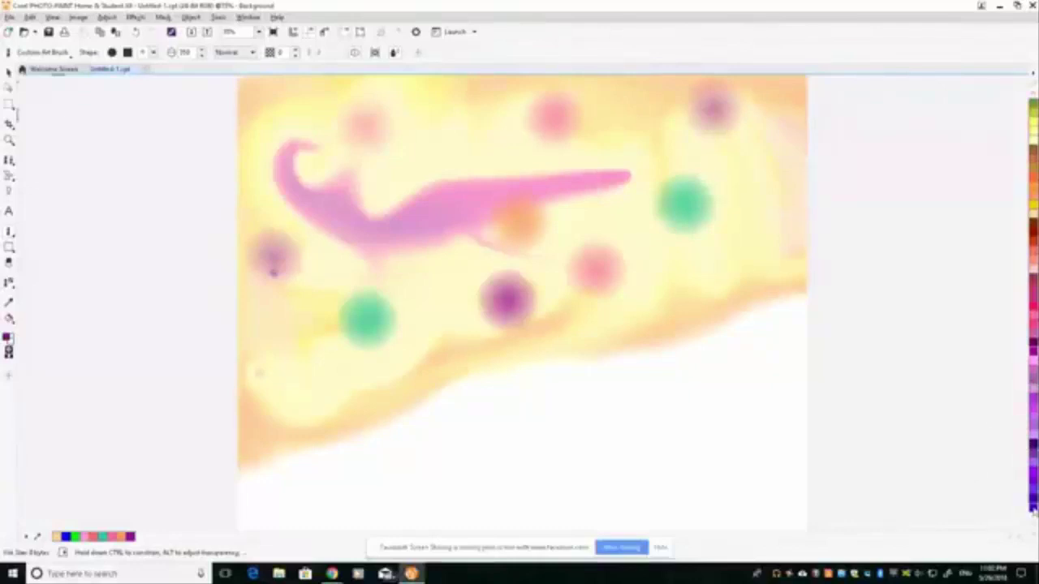
left_click(631, 146)
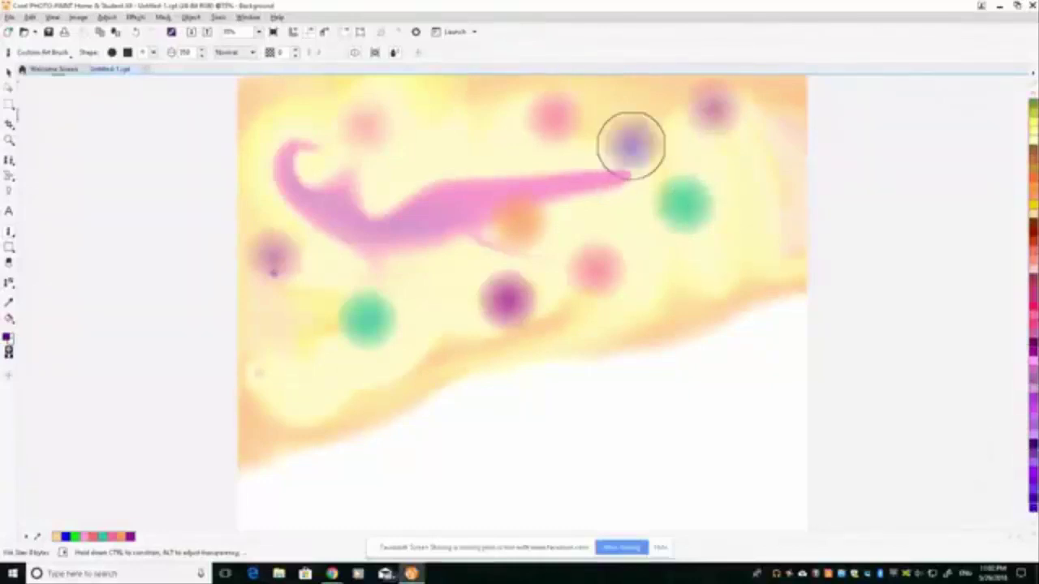
left_click(471, 145)
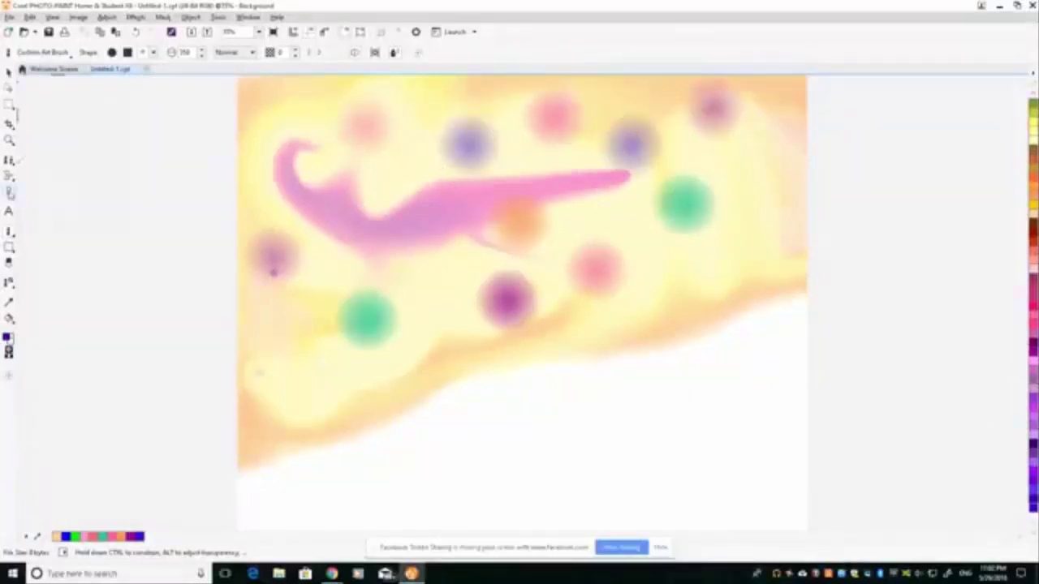
- Smear the left part of the purple-pink streak, the left sea-green spot and the central purple spot into angular streaks
mouse_move(337, 198)
left_mouse_down()
mouse_move(343, 154)
mouse_move(381, 166)
mouse_move(344, 138)
mouse_move(336, 213)
left_mouse_up()
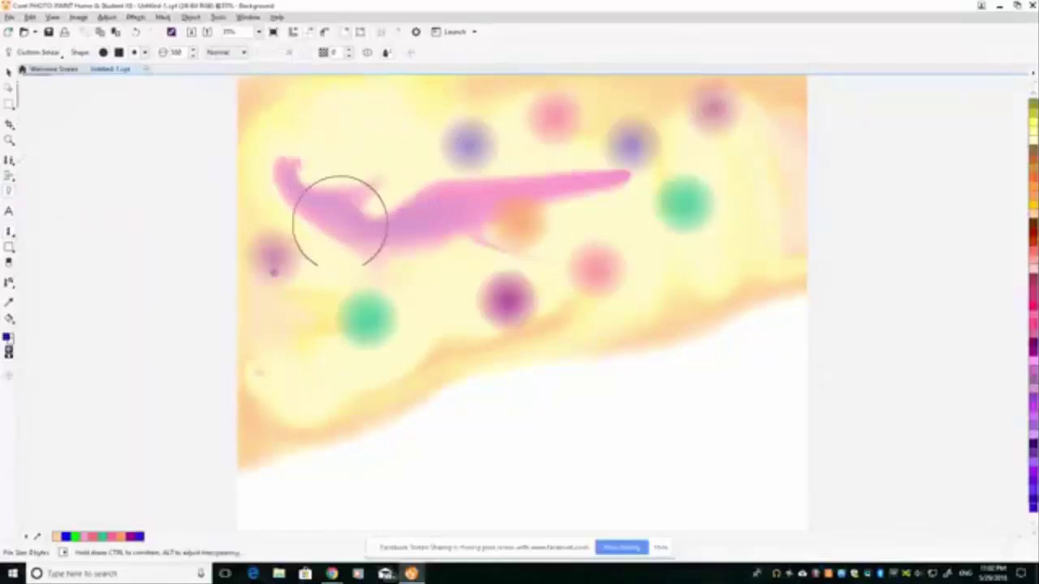
mouse_move(311, 261)
left_mouse_down()
mouse_move(373, 213)
mouse_move(322, 217)
mouse_move(314, 238)
mouse_move(308, 225)
mouse_move(383, 154)
mouse_move(376, 268)
left_mouse_up()
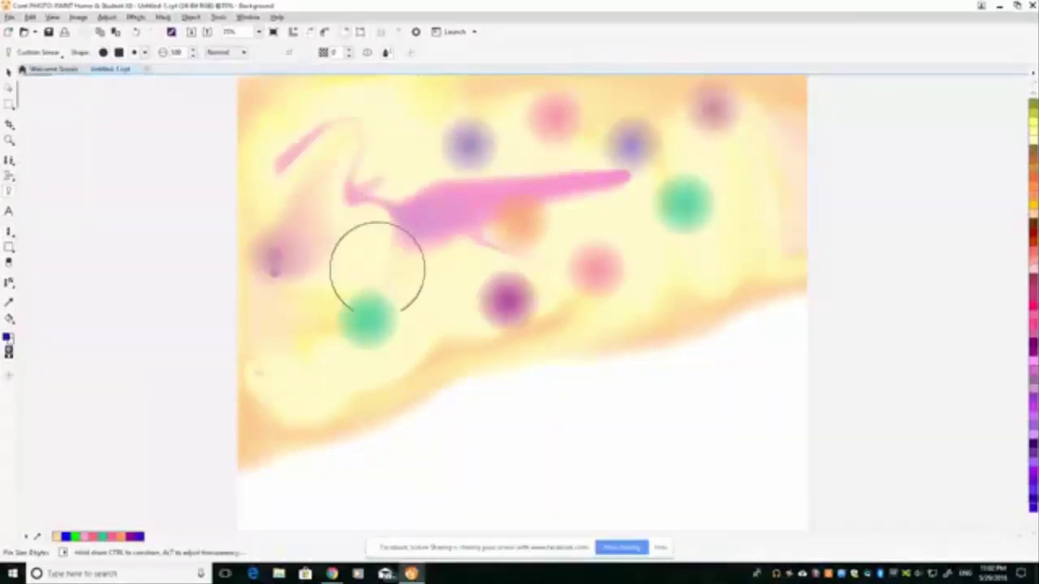
mouse_move(370, 304)
left_mouse_down()
mouse_move(399, 260)
mouse_move(359, 301)
mouse_move(296, 418)
left_mouse_up()
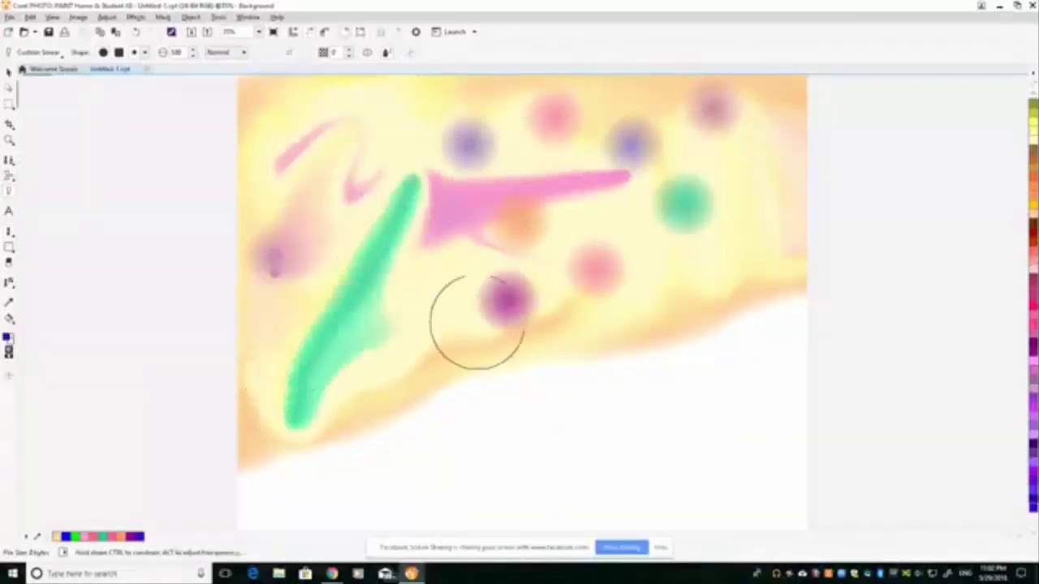
mouse_move(507, 300)
left_mouse_down()
mouse_move(476, 301)
mouse_move(413, 349)
left_mouse_up()
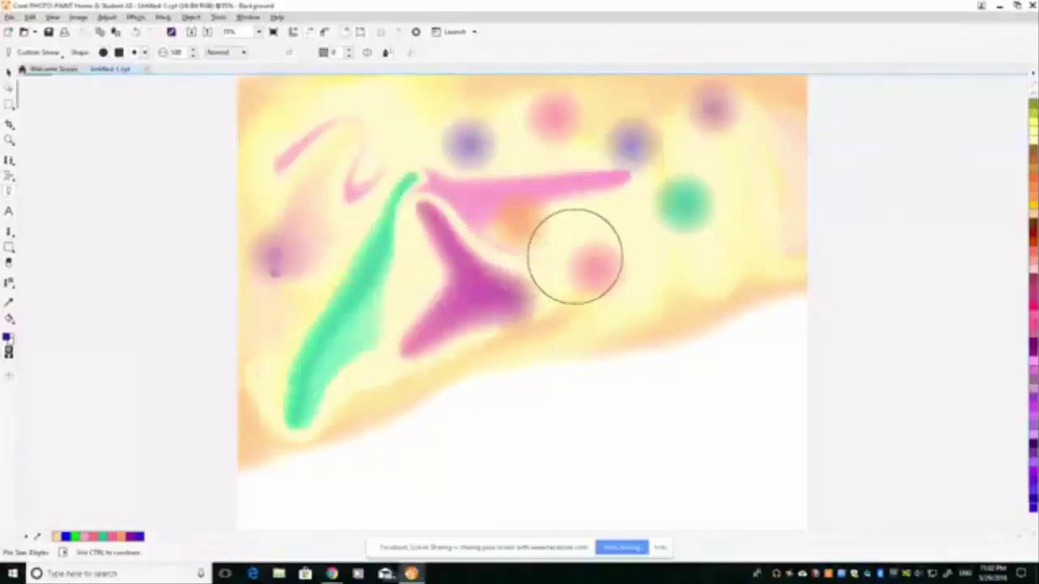
- Smear the pink, sea-green, purple and blue-violet spots along the top and right of the painting into flowing streaks
left_click_drag(576, 255, 562, 209)
mouse_move(707, 205)
left_mouse_down()
mouse_move(813, 223)
mouse_move(797, 217)
mouse_move(694, 240)
mouse_move(647, 279)
mouse_move(685, 194)
mouse_move(648, 169)
mouse_move(647, 35)
mouse_move(643, 126)
mouse_move(835, 204)
left_mouse_up()
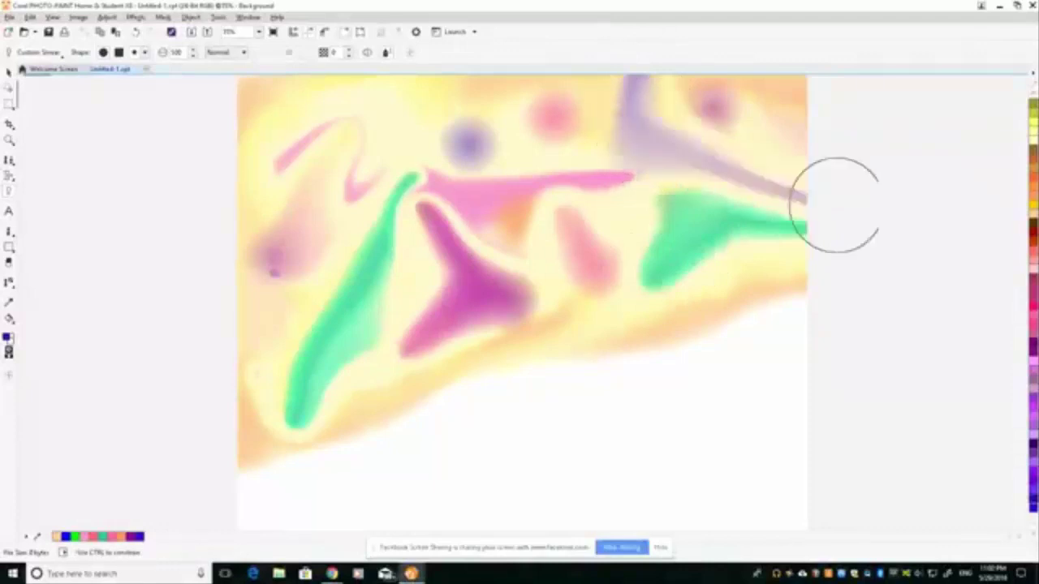
left_click_drag(737, 106, 771, 77)
mouse_move(727, 114)
left_mouse_down()
mouse_move(712, 165)
mouse_move(654, 214)
left_mouse_up()
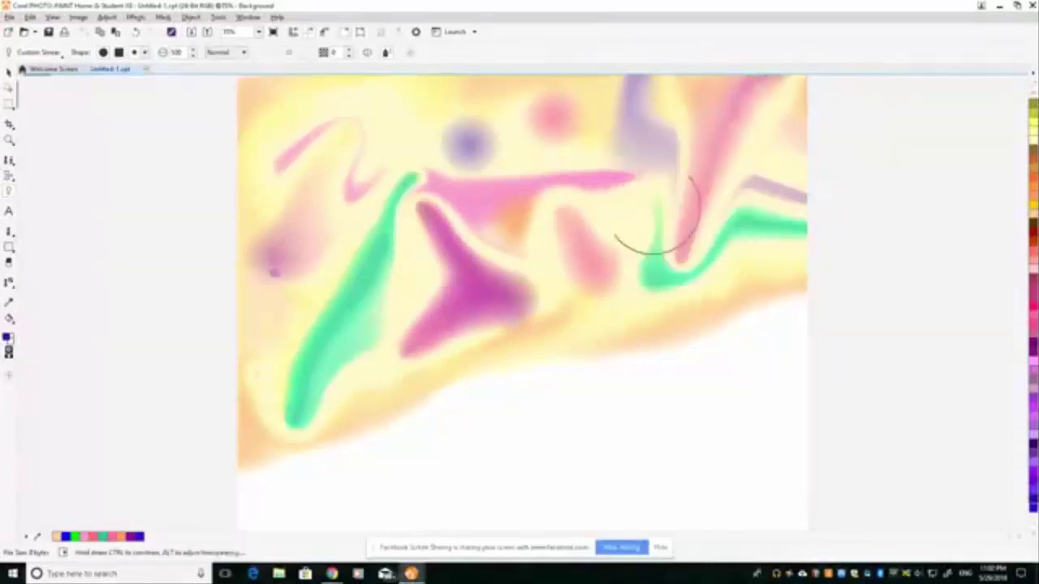
left_click_drag(568, 128, 575, 105)
left_click_drag(600, 172, 650, 203)
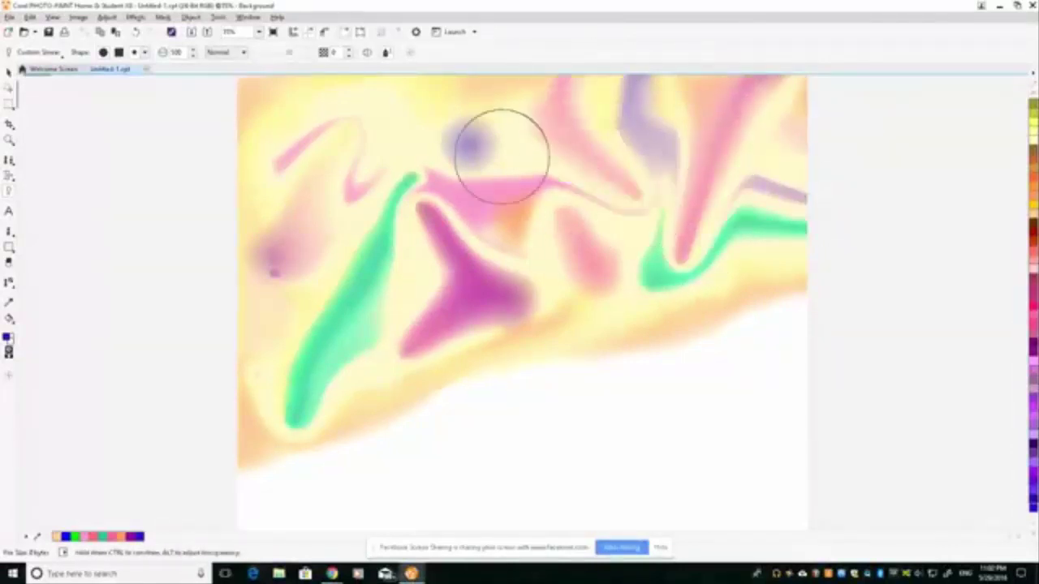
mouse_move(487, 150)
left_mouse_down()
mouse_move(482, 72)
mouse_move(445, 127)
mouse_move(375, 91)
mouse_move(442, 133)
mouse_move(396, 180)
mouse_move(544, 195)
left_mouse_up()
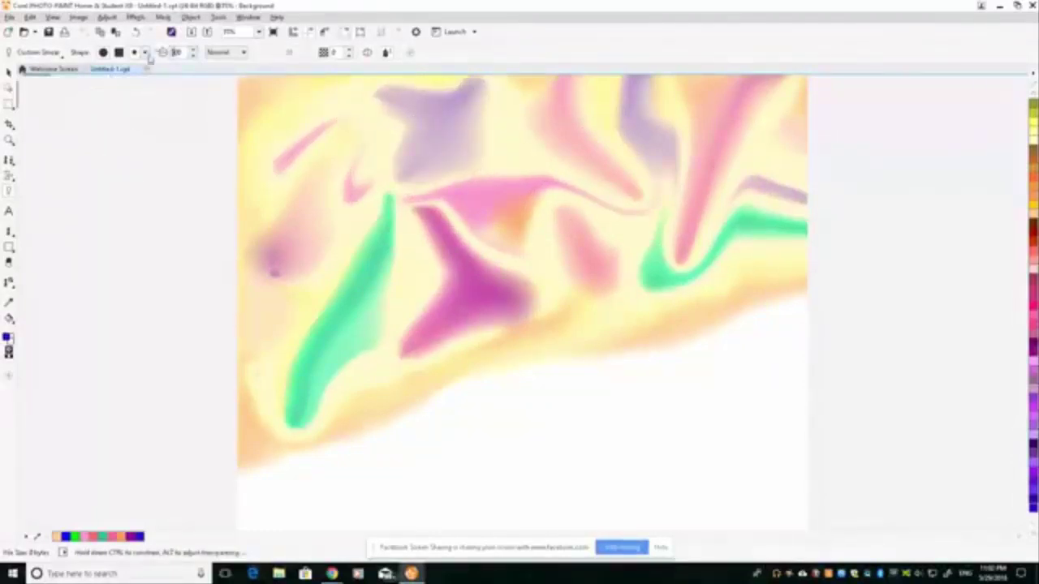
- Set the smear size to 700 and smear the streaks across the painting into broader, softer shapes
type("100")
mouse_move(300, 134)
left_mouse_down()
mouse_move(324, 109)
mouse_move(310, 126)
mouse_move(311, 226)
mouse_move(359, 92)
mouse_move(298, 139)
mouse_move(422, 134)
mouse_move(418, 107)
mouse_move(394, 178)
mouse_move(374, 202)
mouse_move(441, 287)
mouse_move(507, 235)
mouse_move(538, 237)
mouse_move(523, 274)
mouse_move(577, 194)
mouse_move(722, 142)
mouse_move(690, 111)
mouse_move(729, 201)
mouse_move(666, 200)
mouse_move(726, 215)
mouse_move(742, 183)
mouse_move(694, 212)
mouse_move(668, 215)
mouse_move(687, 196)
mouse_move(554, 232)
mouse_move(581, 151)
mouse_move(529, 134)
mouse_move(546, 191)
mouse_move(450, 289)
mouse_move(421, 226)
mouse_move(433, 209)
mouse_move(450, 272)
mouse_move(428, 194)
mouse_move(445, 248)
mouse_move(389, 161)
mouse_move(435, 221)
mouse_move(386, 266)
mouse_move(442, 241)
mouse_move(397, 211)
mouse_move(460, 266)
mouse_move(415, 195)
mouse_move(400, 230)
mouse_move(406, 203)
mouse_move(297, 344)
mouse_move(371, 291)
mouse_move(440, 266)
mouse_move(495, 190)
mouse_move(393, 233)
mouse_move(462, 153)
mouse_move(510, 162)
mouse_move(457, 213)
mouse_move(382, 325)
mouse_move(492, 289)
mouse_move(378, 319)
mouse_move(311, 406)
mouse_move(383, 352)
mouse_move(320, 209)
mouse_move(378, 220)
mouse_move(360, 186)
mouse_move(268, 105)
left_mouse_up()
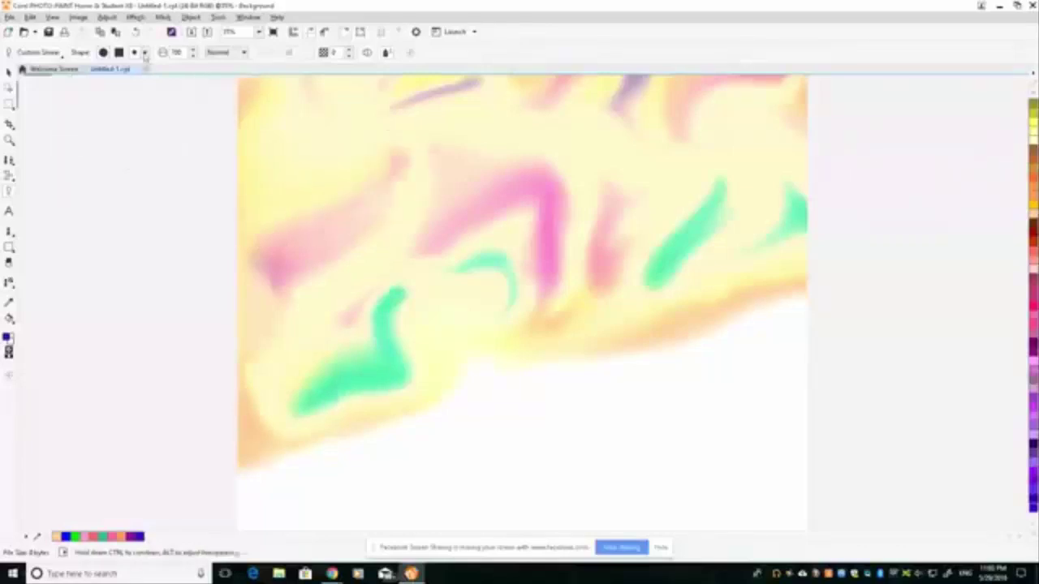
- Choose a textured brush tip, set the smear size to 500 and smear the coloured streaks across the whole painting into broad bristly strokes
left_click(145, 53)
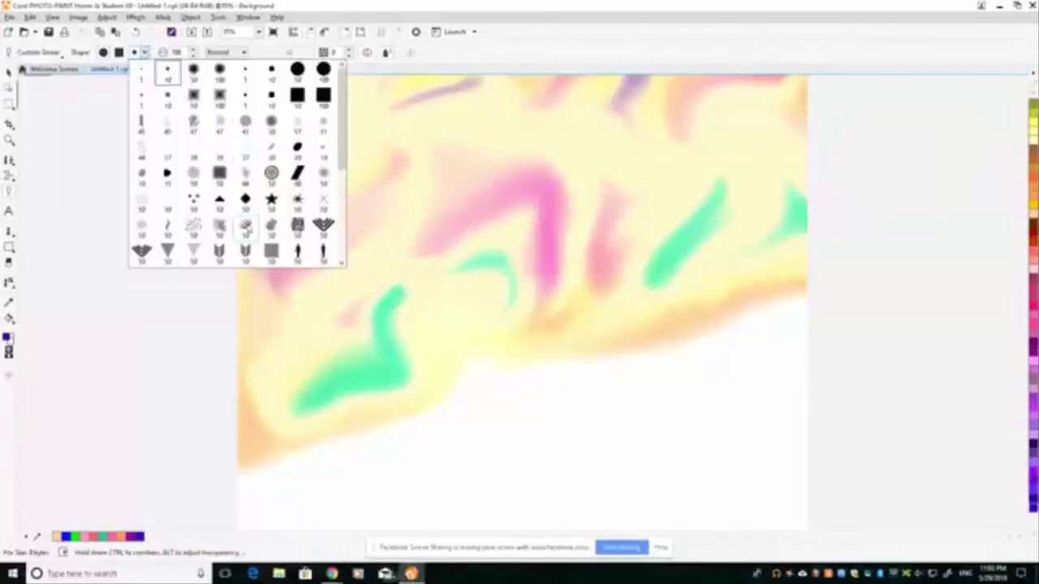
left_click(245, 227)
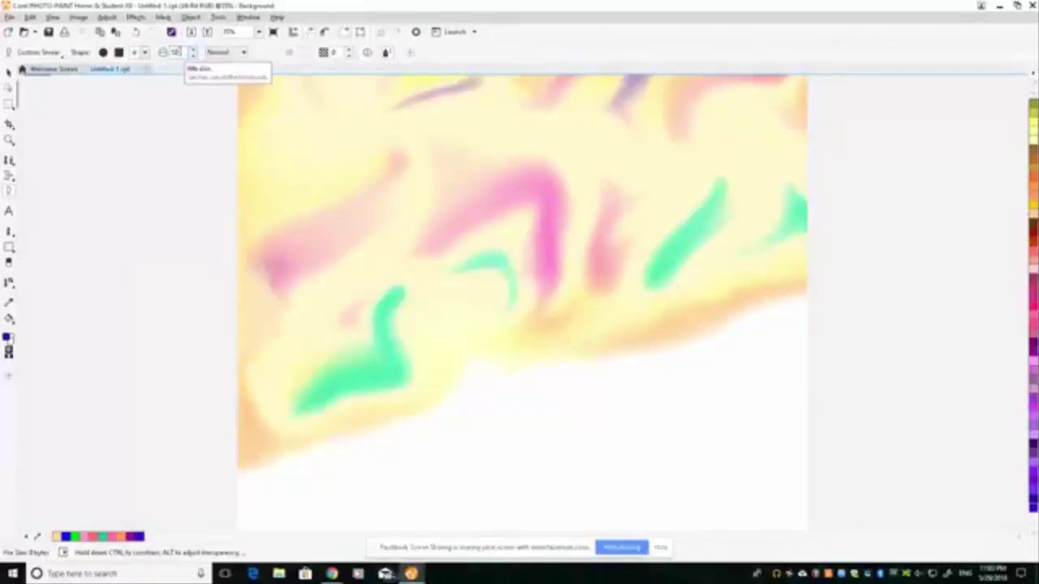
type("0")
mouse_move(547, 204)
left_mouse_down()
mouse_move(610, 140)
mouse_move(647, 150)
mouse_move(593, 141)
mouse_move(752, 263)
mouse_move(657, 219)
mouse_move(657, 183)
mouse_move(711, 158)
mouse_move(753, 165)
mouse_move(674, 307)
mouse_move(632, 281)
mouse_move(643, 186)
mouse_move(769, 166)
mouse_move(673, 252)
mouse_move(564, 318)
mouse_move(451, 314)
mouse_move(492, 281)
mouse_move(417, 329)
mouse_move(569, 351)
mouse_move(470, 341)
mouse_move(345, 380)
mouse_move(372, 191)
mouse_move(325, 215)
mouse_move(333, 270)
mouse_move(301, 173)
mouse_move(320, 161)
mouse_move(315, 213)
mouse_move(253, 104)
mouse_move(375, 158)
mouse_move(378, 102)
mouse_move(464, 184)
mouse_move(335, 271)
mouse_move(477, 310)
mouse_move(650, 305)
mouse_move(788, 249)
mouse_move(485, 404)
mouse_move(427, 401)
mouse_move(323, 462)
mouse_move(272, 456)
mouse_move(664, 328)
mouse_move(555, 228)
mouse_move(409, 379)
mouse_move(308, 363)
mouse_move(329, 312)
mouse_move(625, 336)
mouse_move(669, 326)
mouse_move(666, 287)
mouse_move(769, 251)
mouse_move(635, 314)
mouse_move(599, 251)
mouse_move(596, 263)
mouse_move(731, 238)
mouse_move(701, 199)
mouse_move(605, 173)
mouse_move(676, 185)
mouse_move(599, 190)
mouse_move(604, 223)
mouse_move(426, 280)
mouse_move(297, 298)
mouse_move(262, 344)
mouse_move(359, 383)
mouse_move(677, 321)
mouse_move(473, 115)
left_mouse_up()
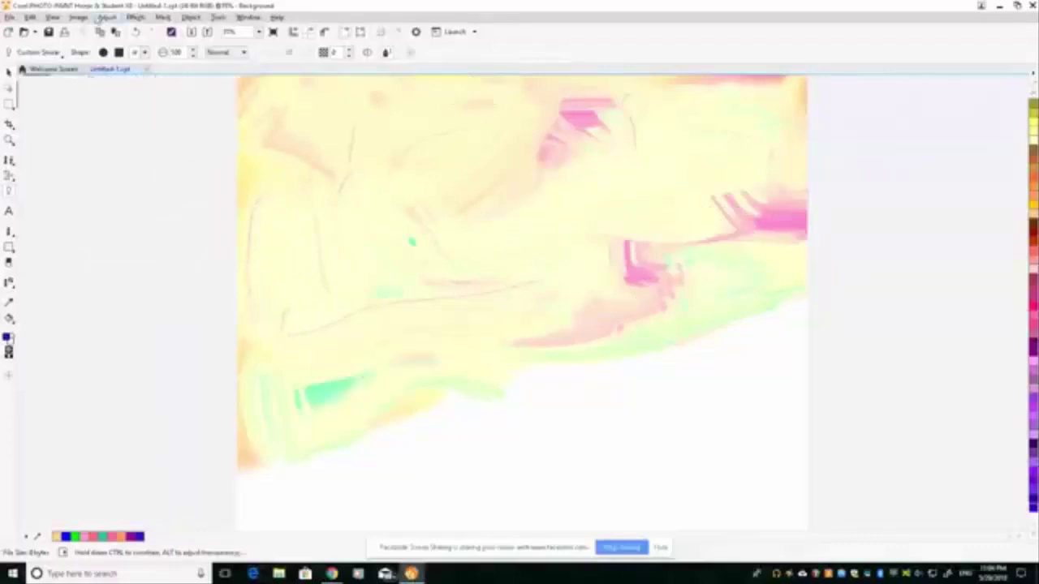
- Apply the Cubist art-stroke effect to the painting with size 7, brightness 5 and an orange paper colour
left_click(134, 18)
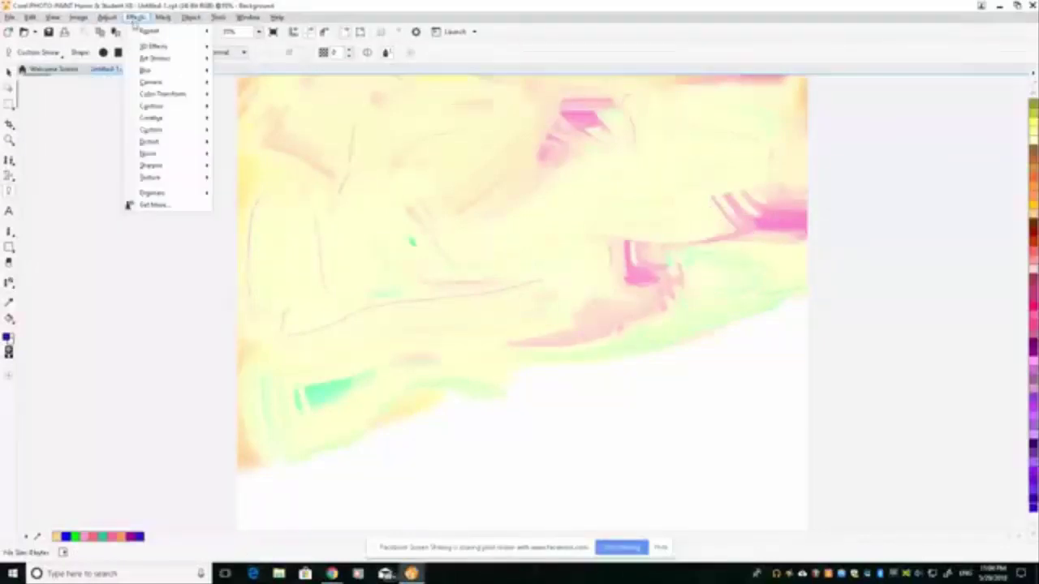
mouse_move(149, 48)
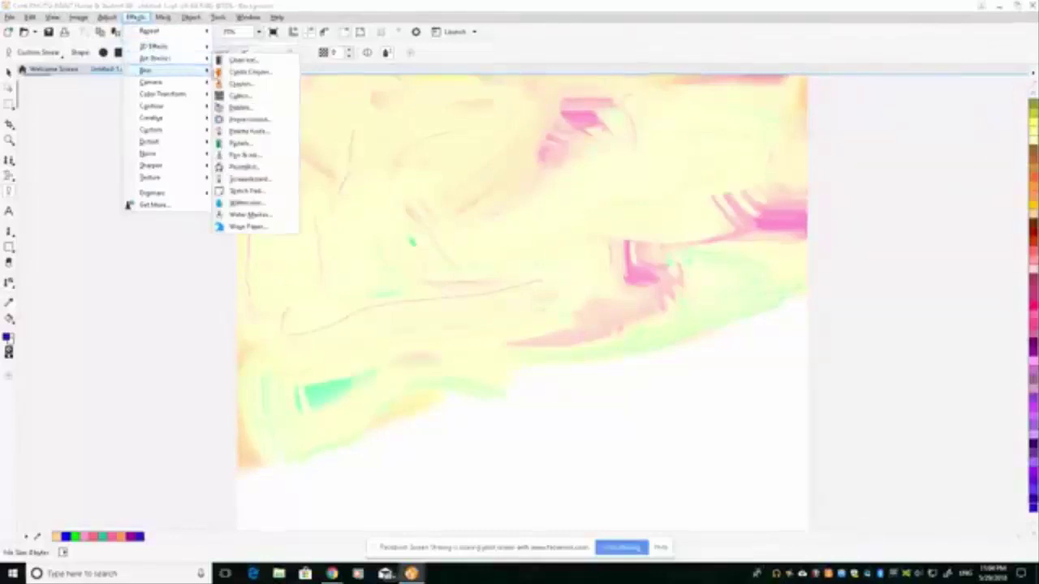
left_click(237, 96)
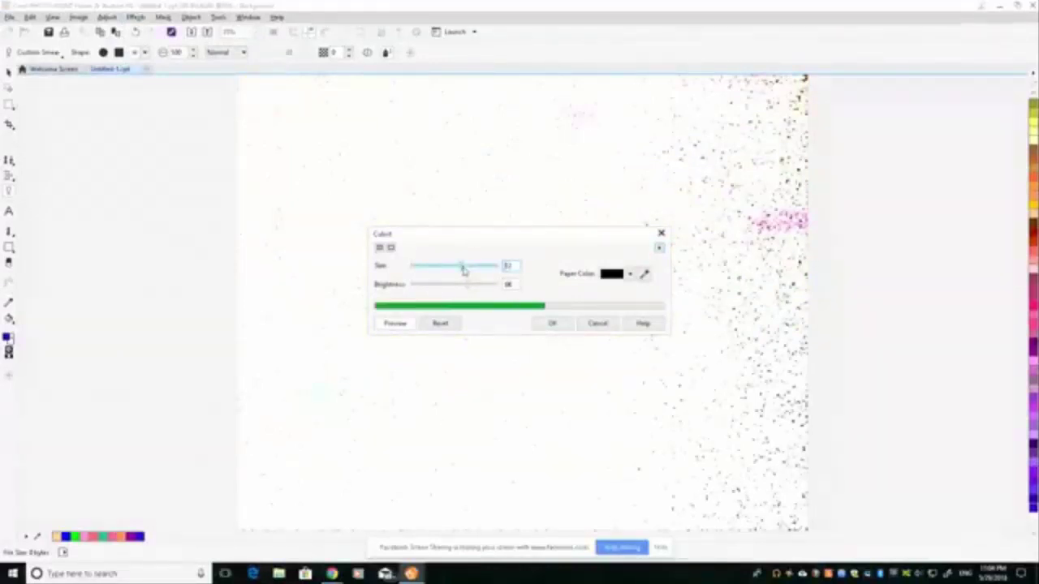
left_click(464, 272)
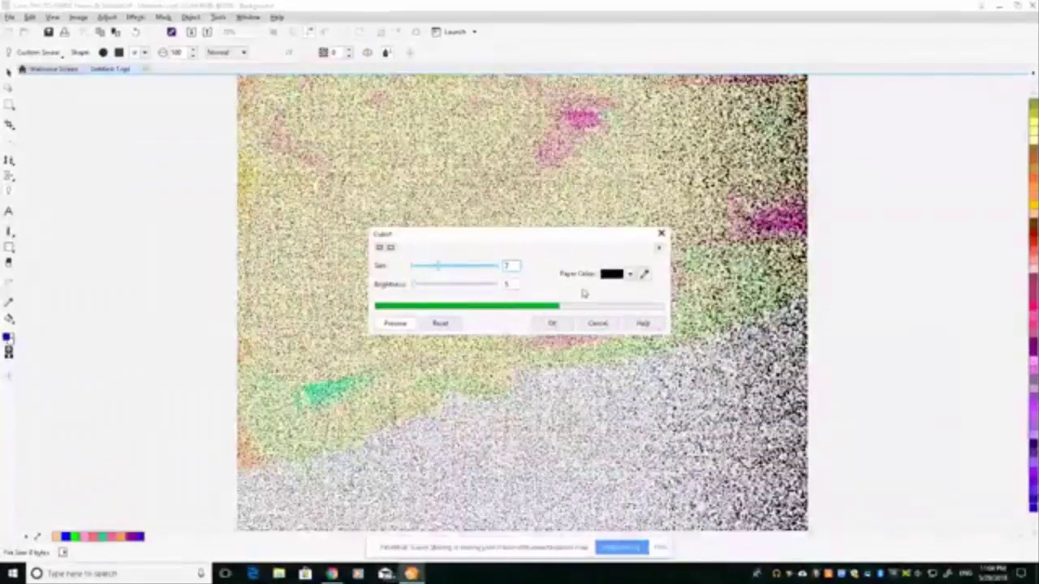
left_click(629, 275)
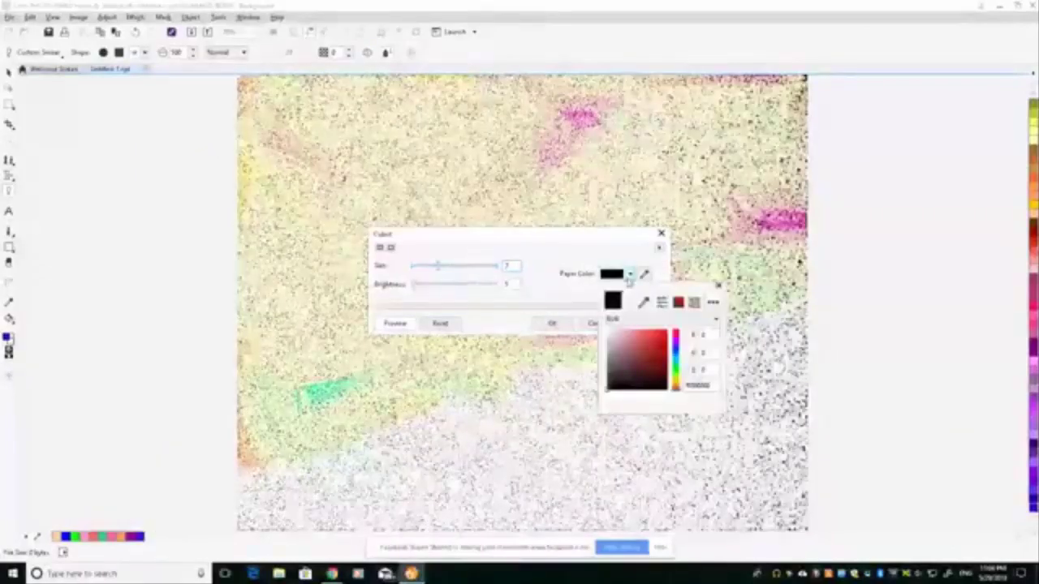
left_click(694, 303)
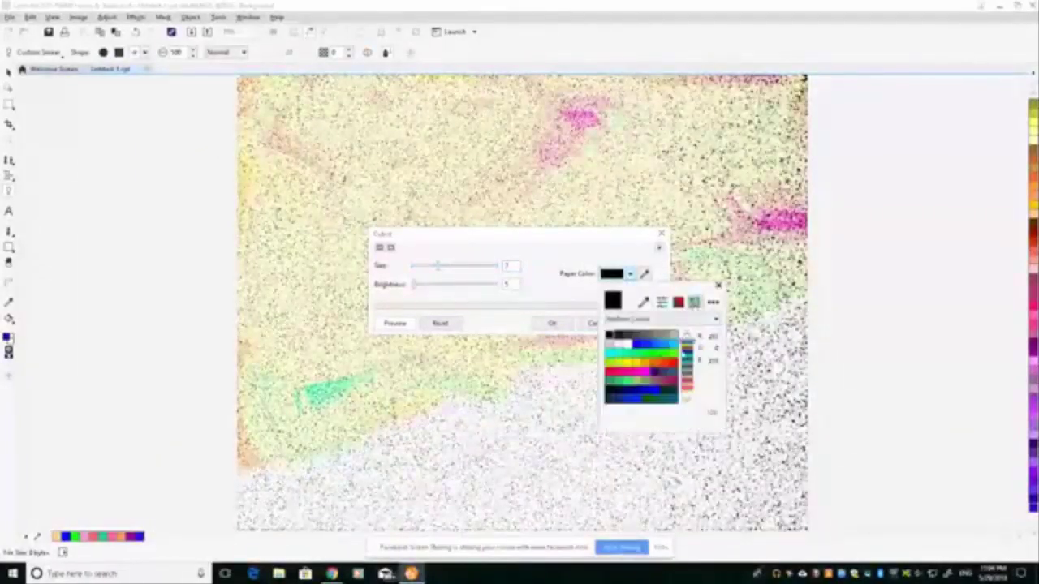
left_click(552, 325)
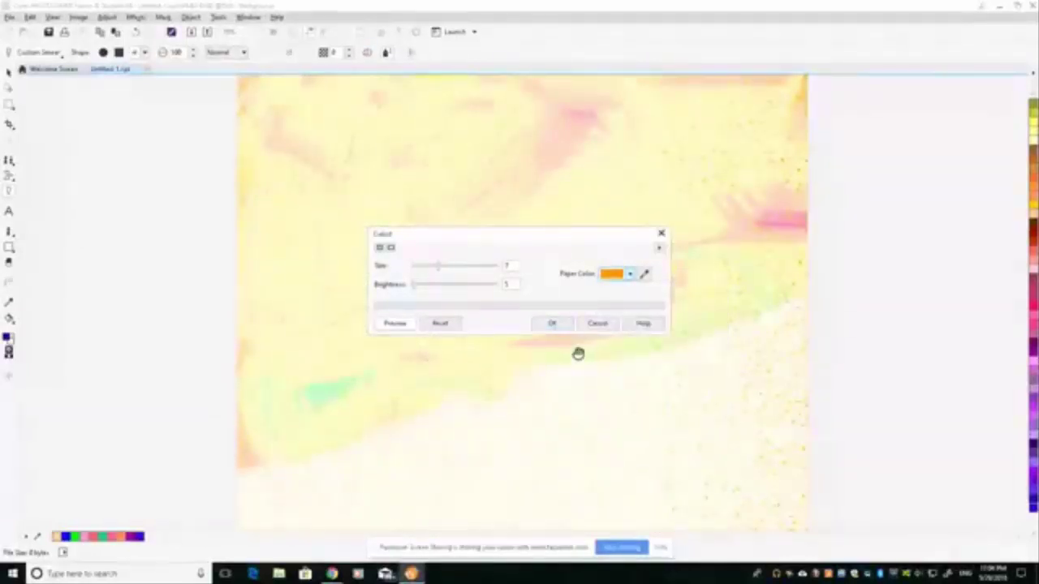
left_click(560, 323)
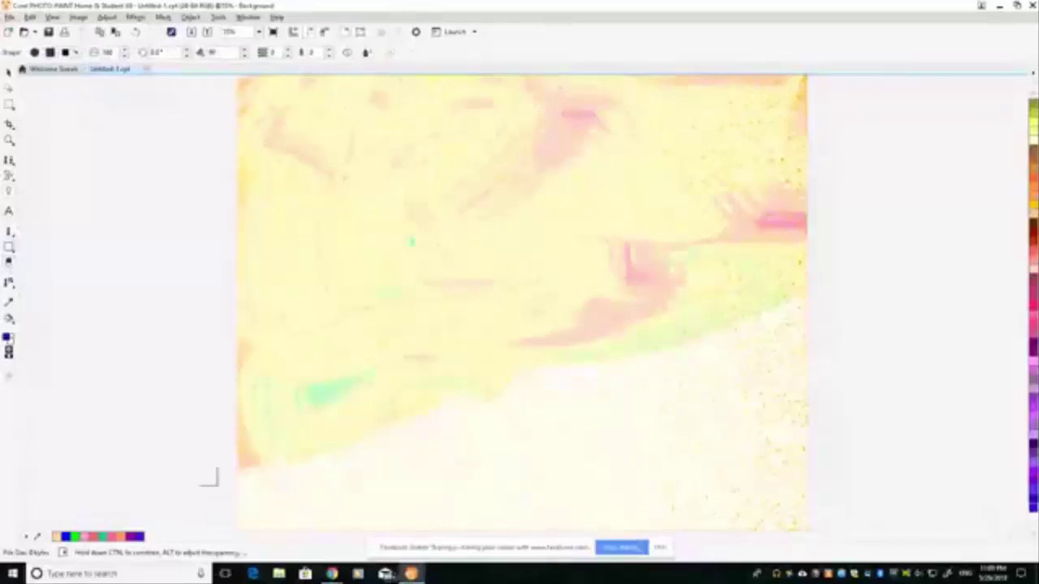
- Set the eraser to a round soft tip of size 400, erase a spot left of centre and clear the speckles from the lower white area
left_click(77, 53)
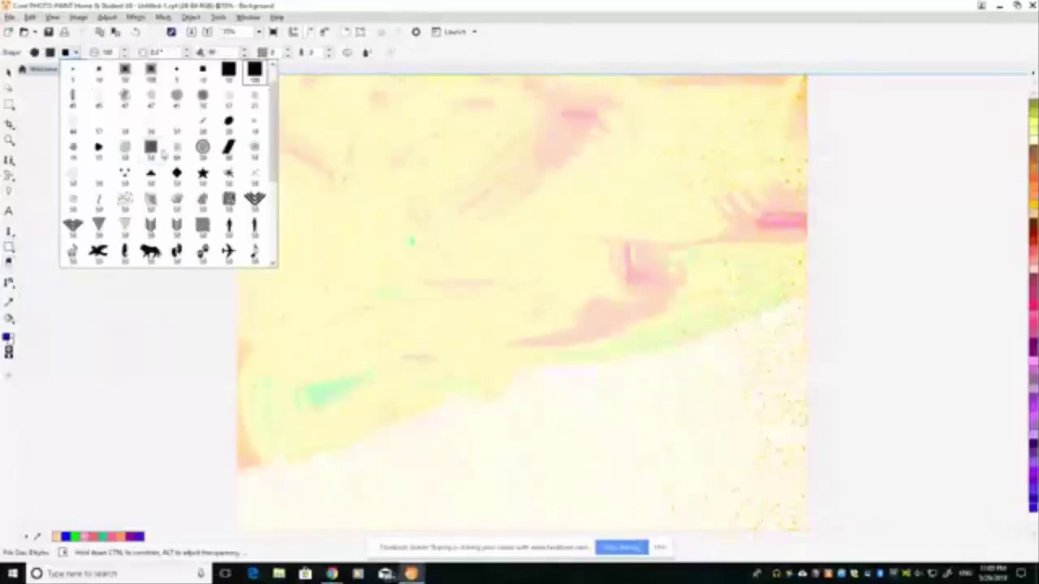
scroll(271, 79, "up", 1)
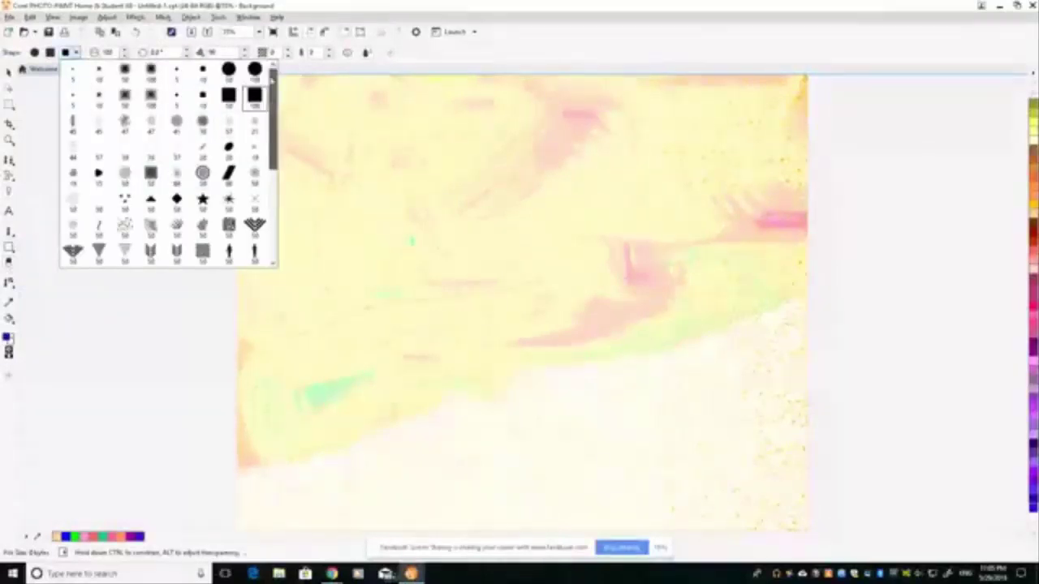
left_click(176, 70)
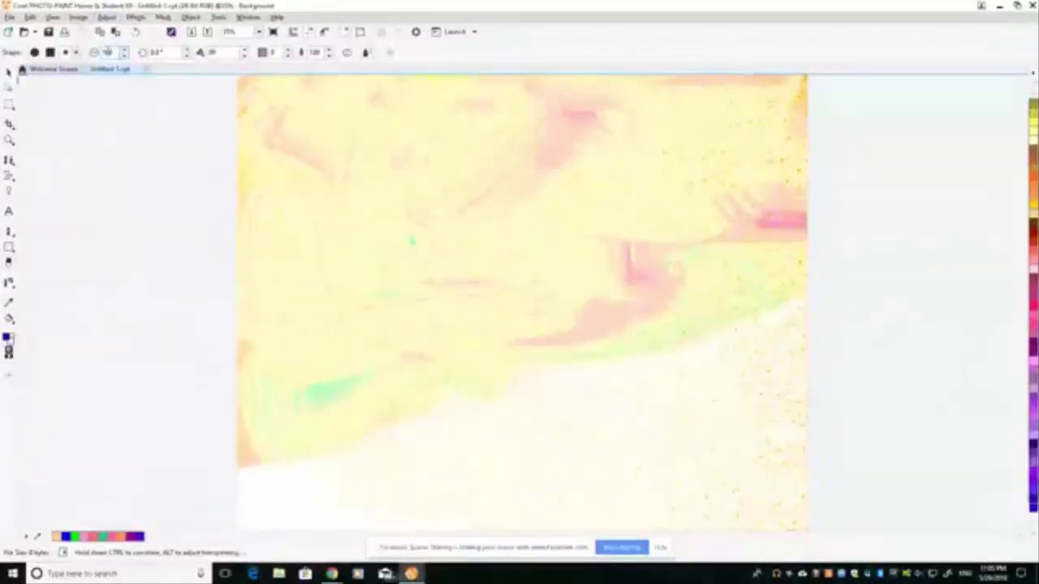
double_click(104, 52)
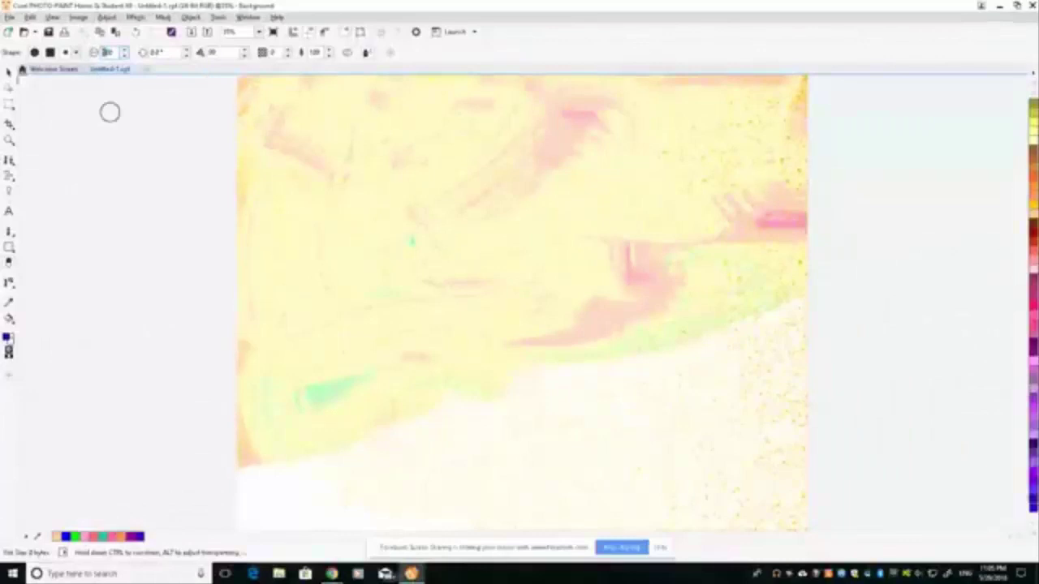
type("100")
left_click(336, 269)
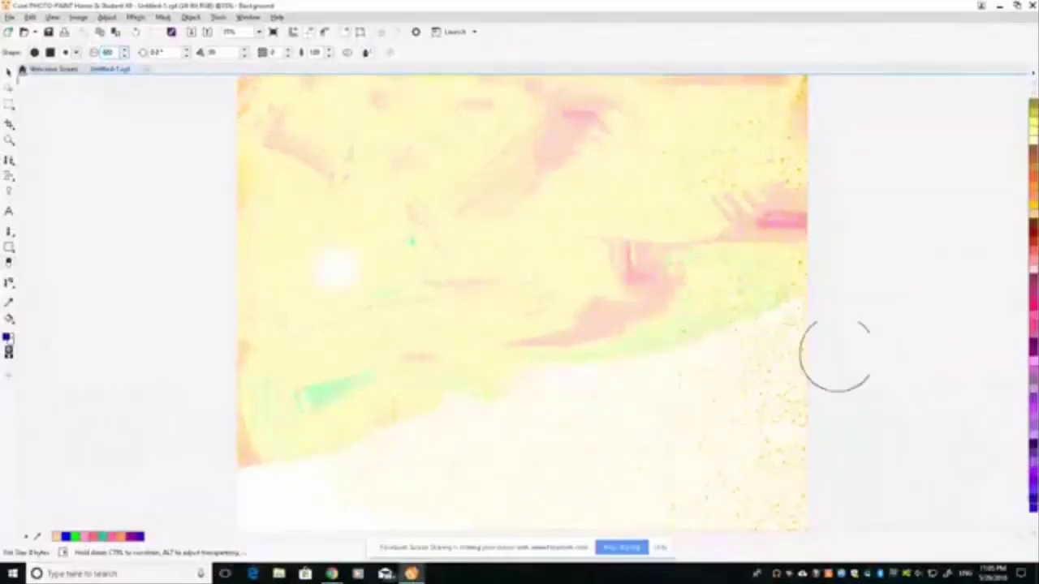
mouse_move(825, 324)
left_mouse_down()
mouse_move(652, 387)
mouse_move(234, 501)
mouse_move(725, 360)
mouse_move(841, 355)
mouse_move(262, 509)
mouse_move(907, 396)
mouse_move(419, 519)
mouse_move(951, 496)
mouse_move(902, 457)
mouse_move(304, 503)
mouse_move(837, 436)
mouse_move(603, 422)
mouse_move(376, 435)
left_mouse_up()
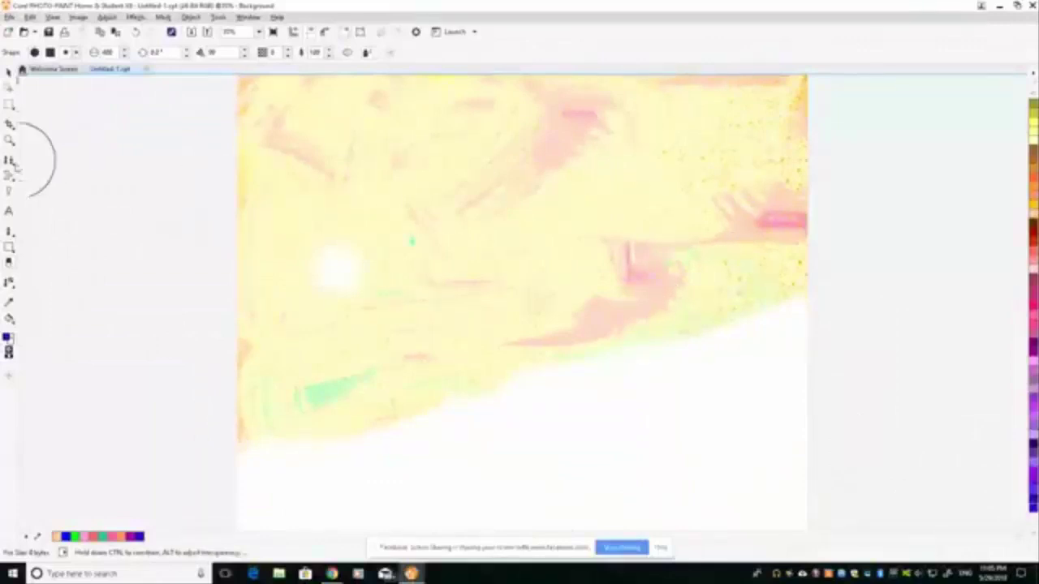
- Set the Art Brush size to 250, choose brick red and dab four soft spots across the coloured part of the painting
left_click(10, 192)
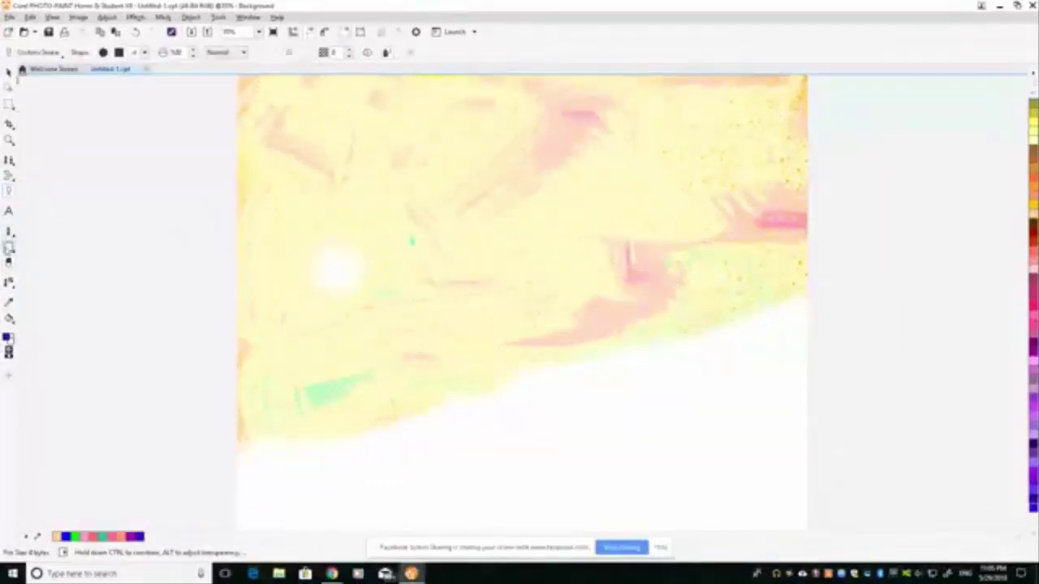
left_click(9, 233)
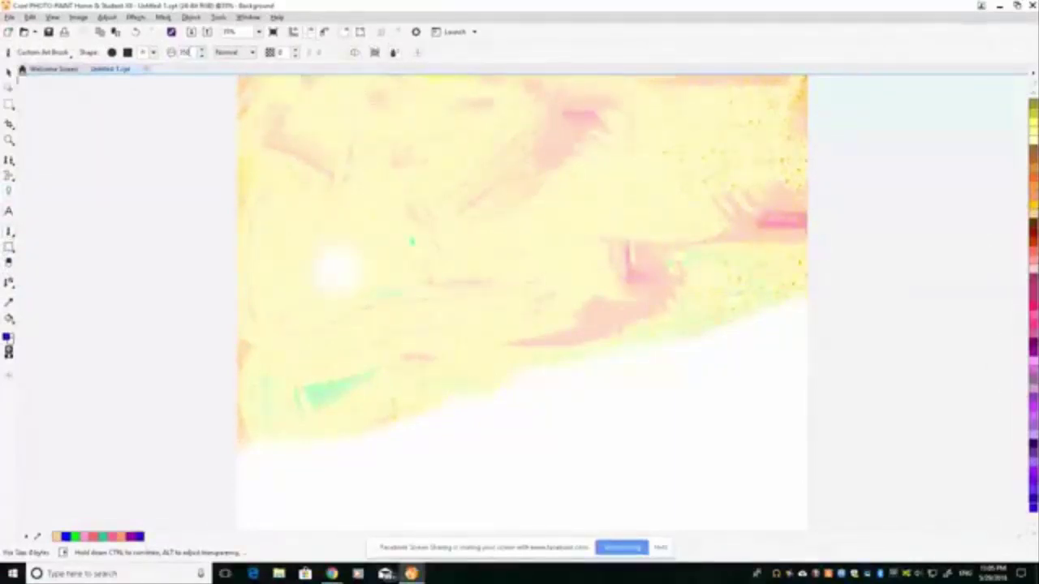
double_click(183, 52)
type("250")
key("Return")
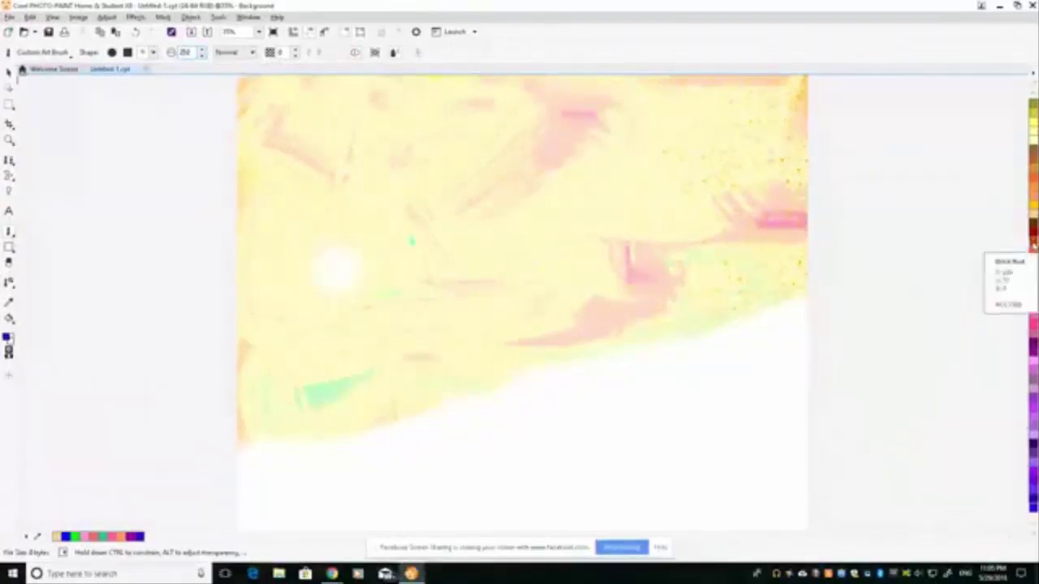
left_click(1032, 244)
left_click(778, 133)
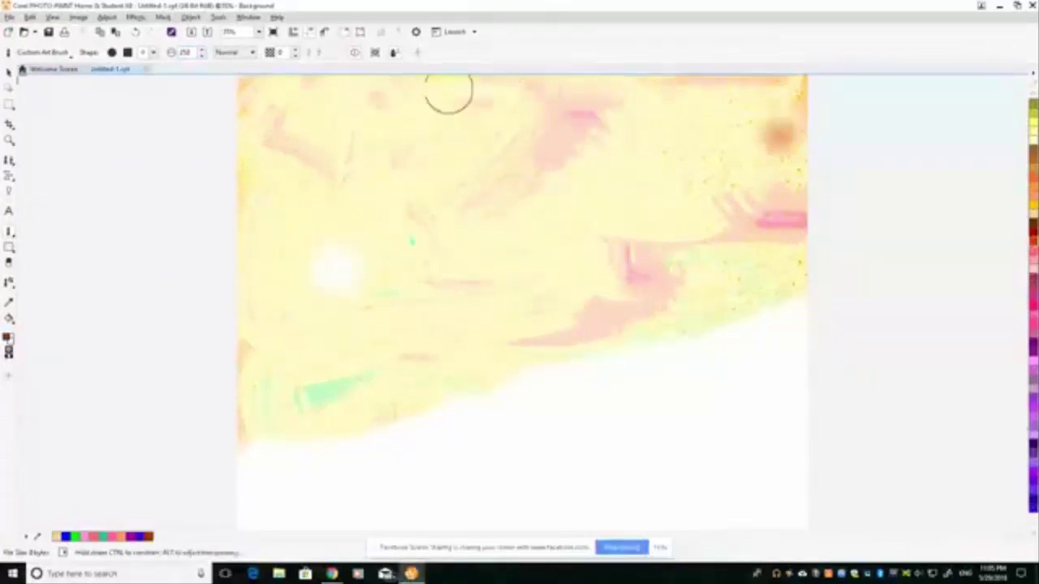
left_click(423, 95)
left_click(554, 279)
left_click(444, 370)
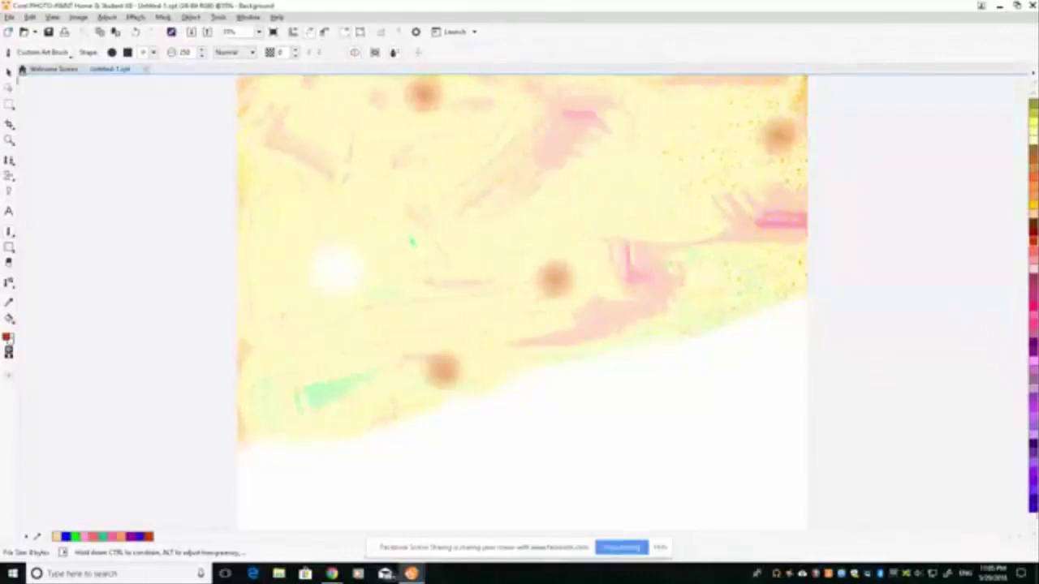
- Dab two soft blue-violet spots and two soft olive-yellow spots across the upper half of the painting
left_click(1032, 487)
left_click(686, 176)
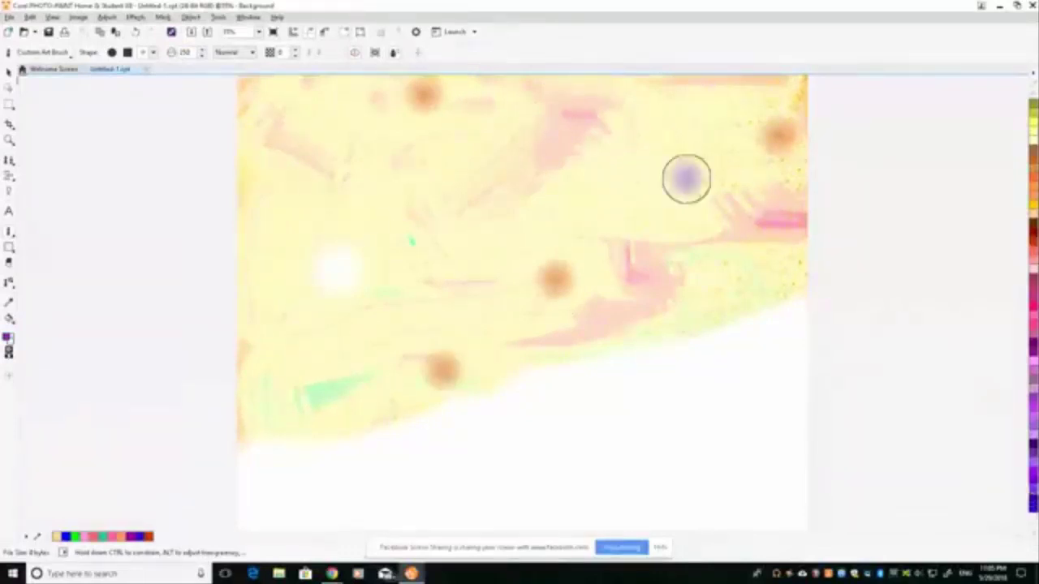
left_click(326, 151)
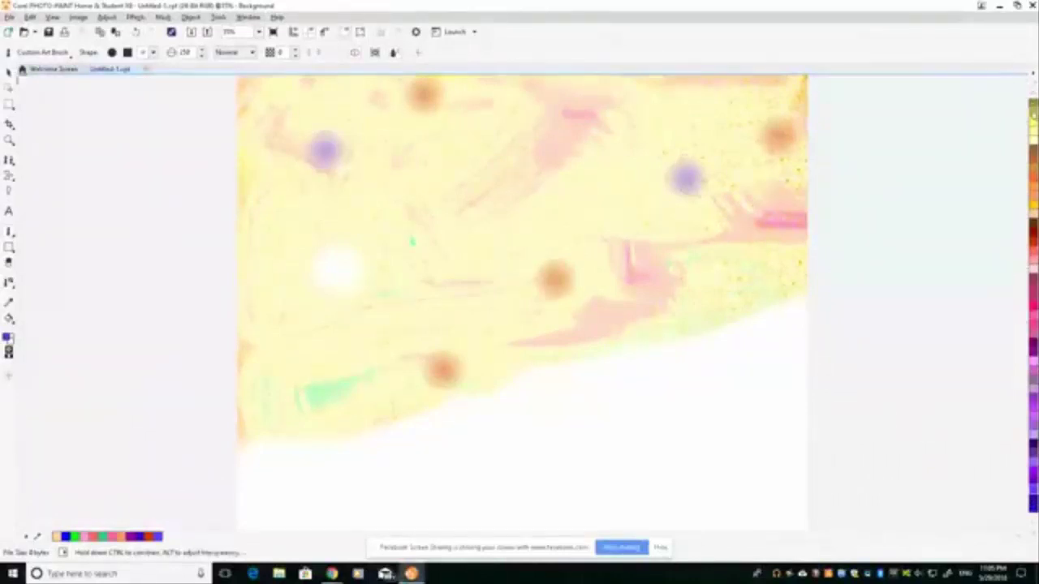
left_click(1032, 115)
left_click(670, 110)
left_click(490, 203)
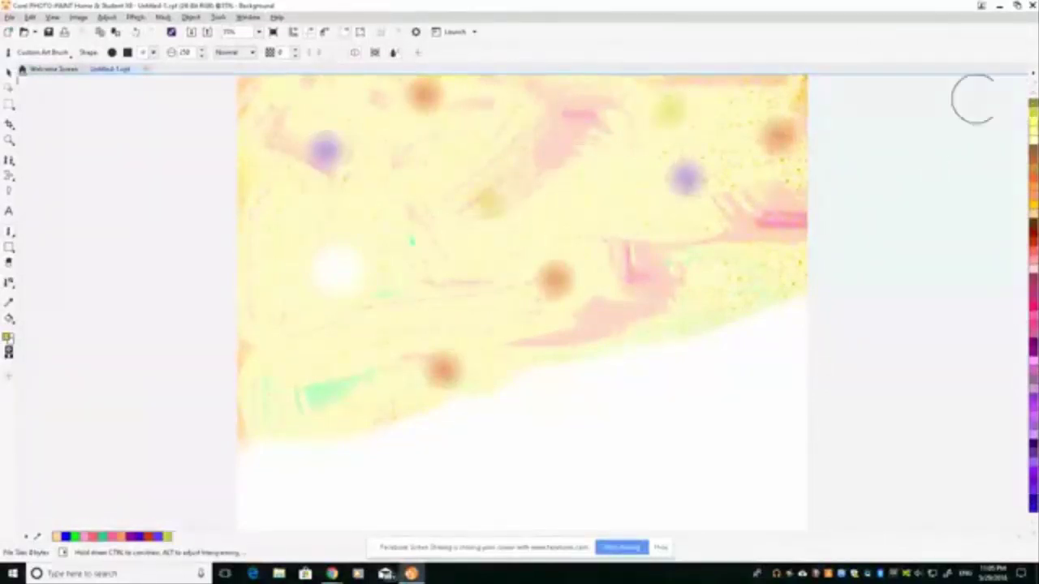
- Dab two soft pale pink spots in the upper part and five soft yellow spots between the other spots of the painting
scroll(1032, 106, "up", 3)
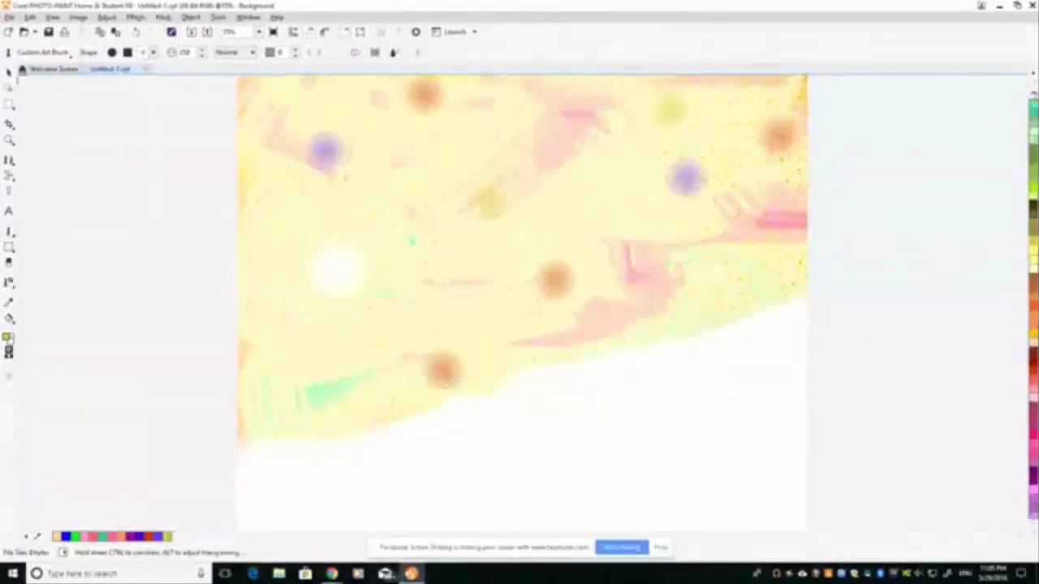
scroll(1033, 243, "up", 2)
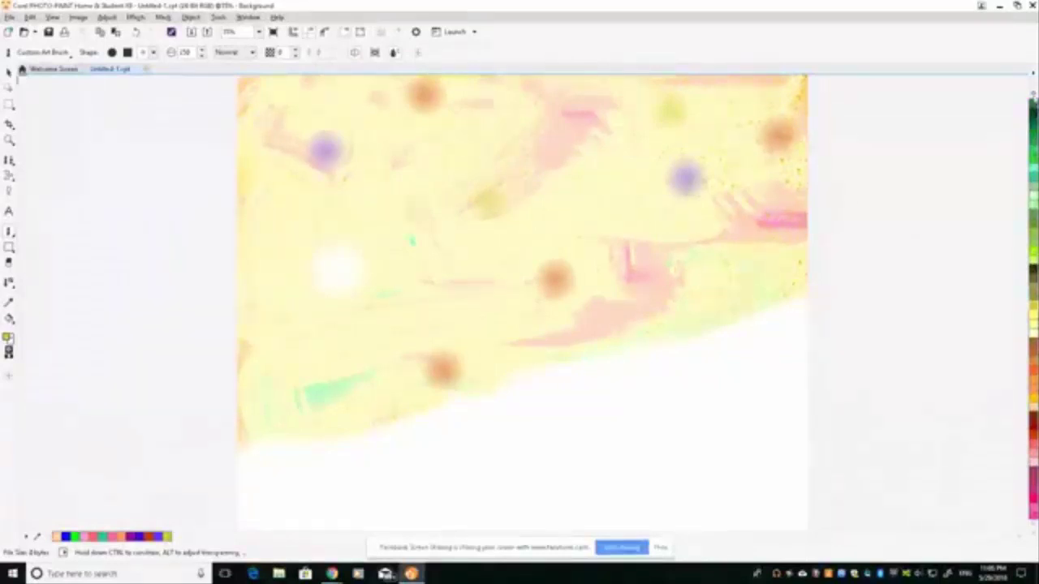
scroll(1032, 308, "up", 5)
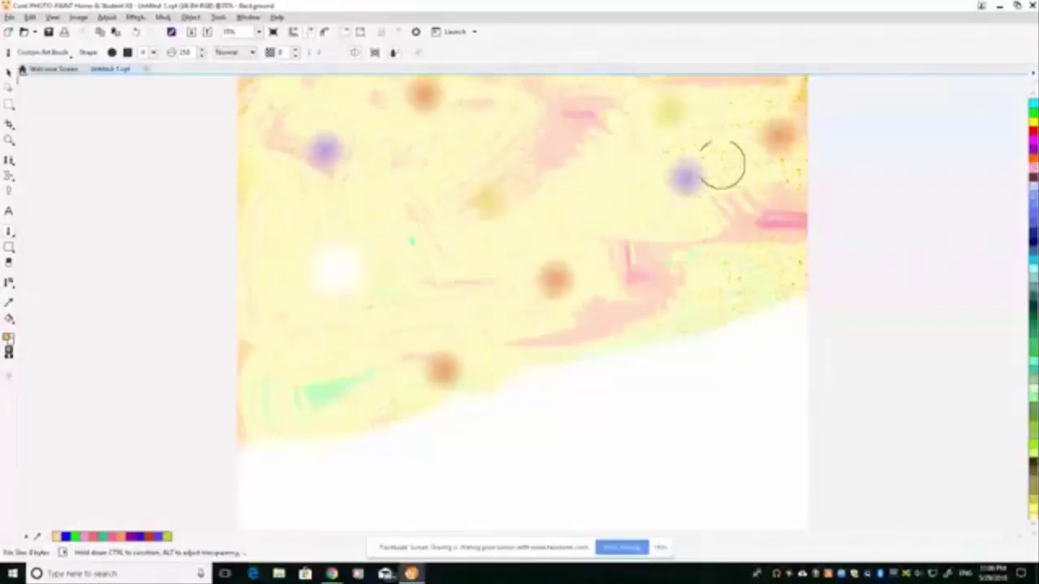
left_click(629, 165)
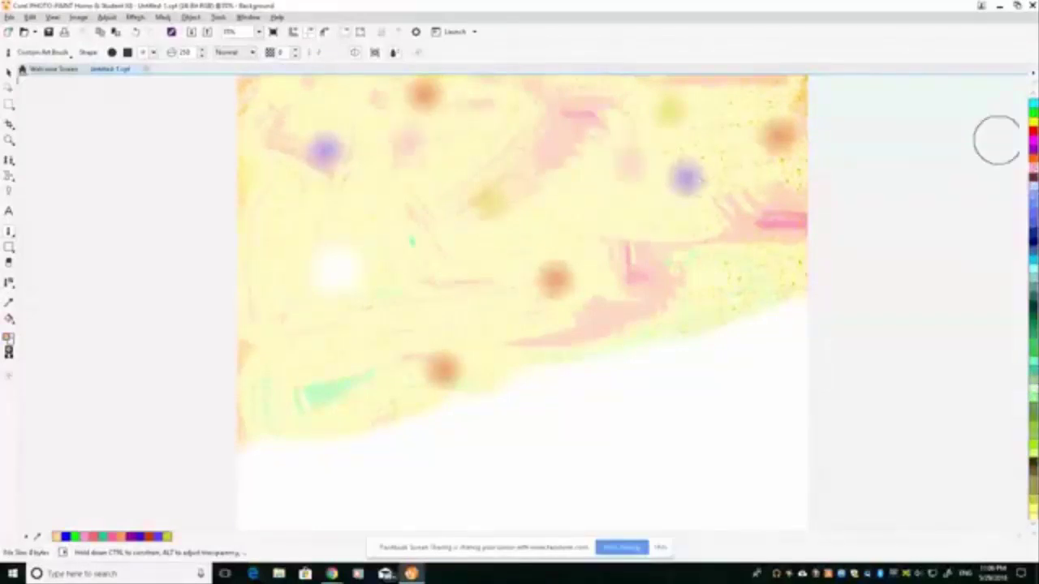
left_click(552, 191)
left_click(470, 275)
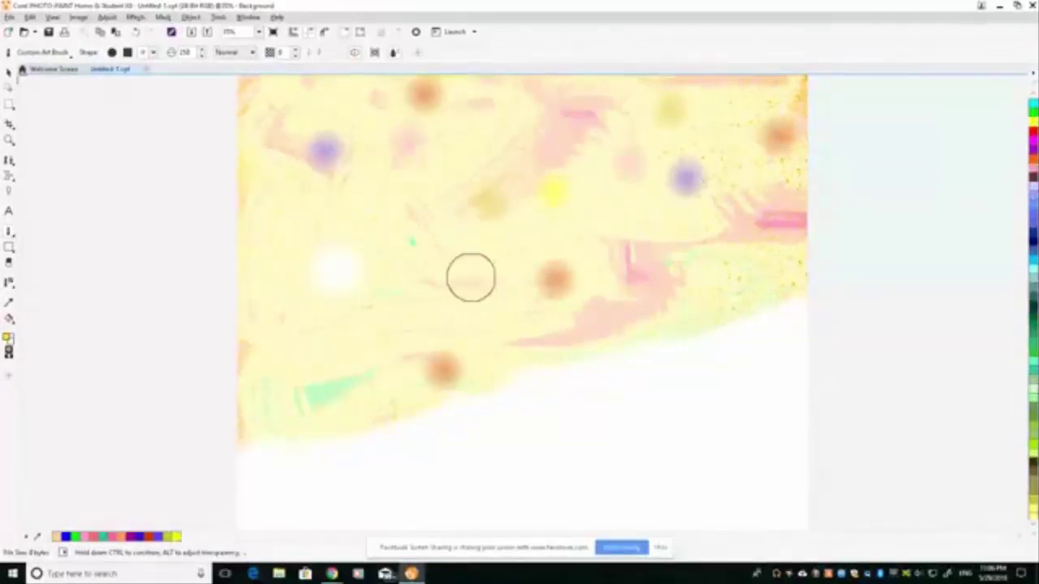
left_click(367, 323)
left_click(366, 174)
left_click(714, 152)
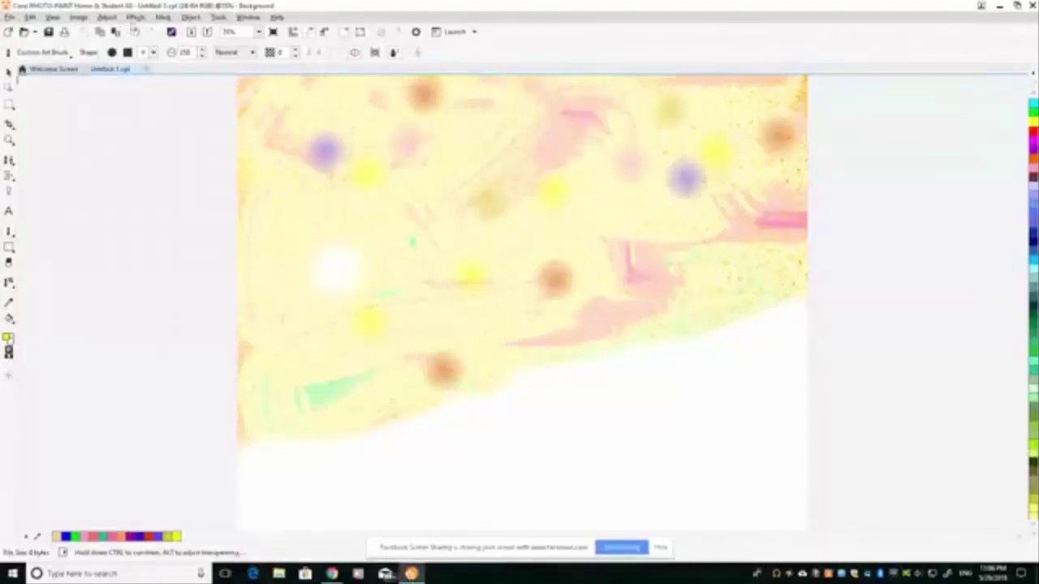
- Apply the Palette Knife art-stroke effect to the painting with blade size 41, soft edge 5 and angle 180
left_click(134, 18)
mouse_move(154, 46)
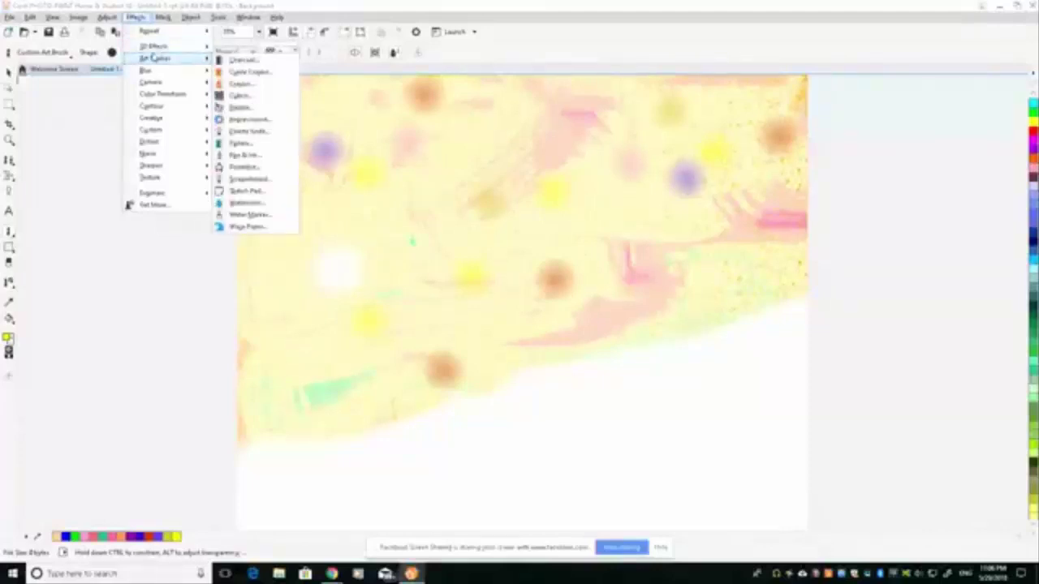
left_click(241, 132)
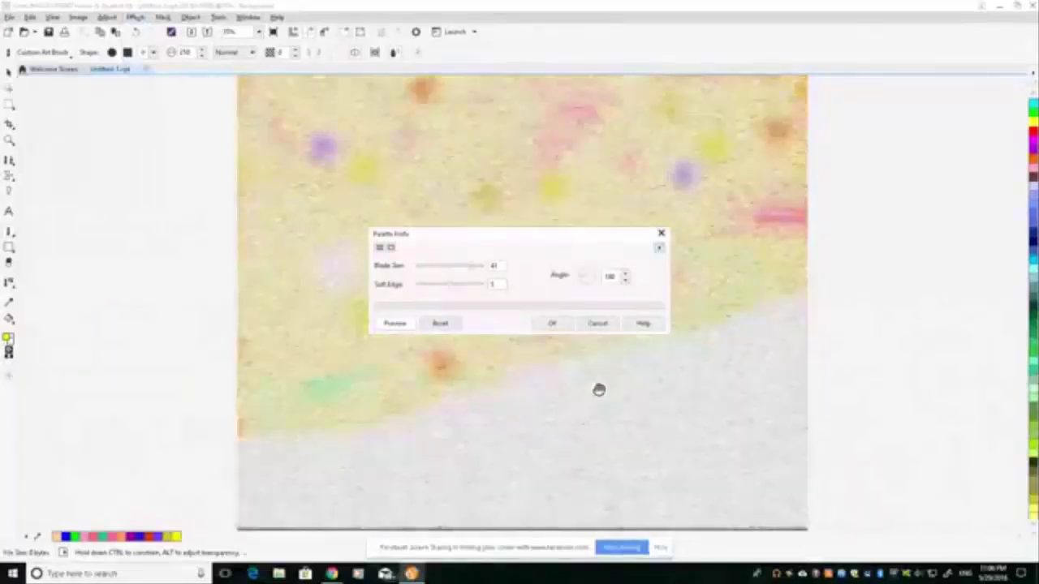
left_click(552, 324)
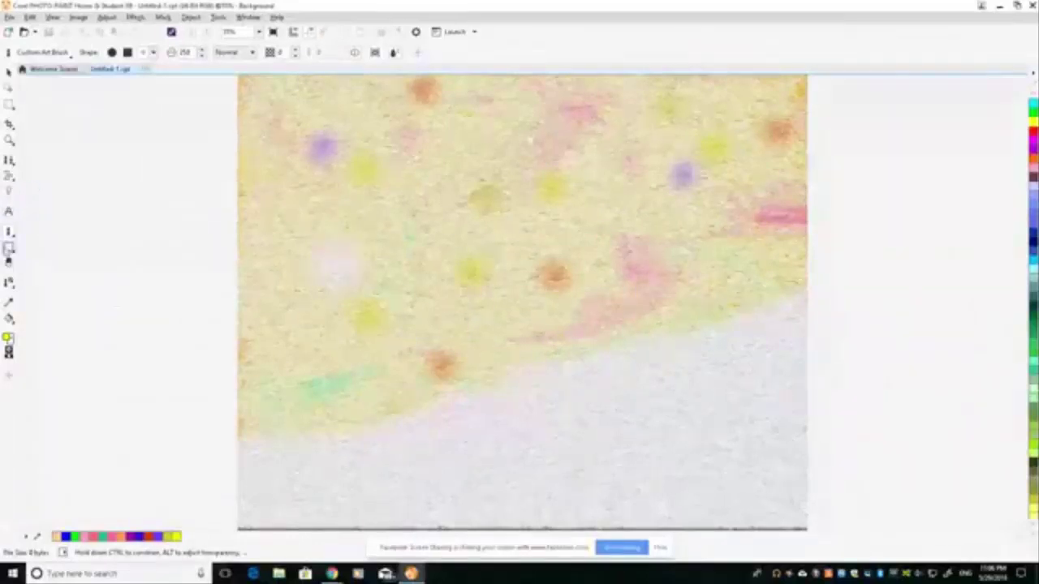
- Erase the textured blank area below the slanted edge of the coloured part of the painting
left_click(9, 259)
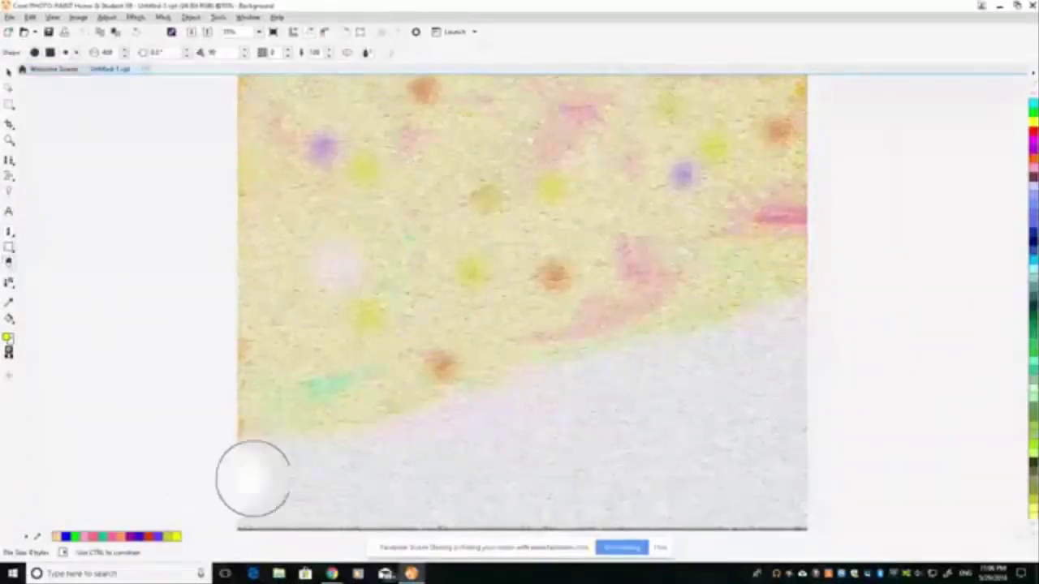
mouse_move(252, 479)
left_mouse_down()
mouse_move(815, 317)
mouse_move(379, 478)
mouse_move(245, 487)
mouse_move(214, 513)
mouse_move(510, 477)
mouse_move(897, 366)
mouse_move(827, 351)
mouse_move(656, 449)
mouse_move(468, 528)
mouse_move(915, 528)
mouse_move(892, 495)
mouse_move(476, 494)
mouse_move(721, 459)
left_mouse_up()
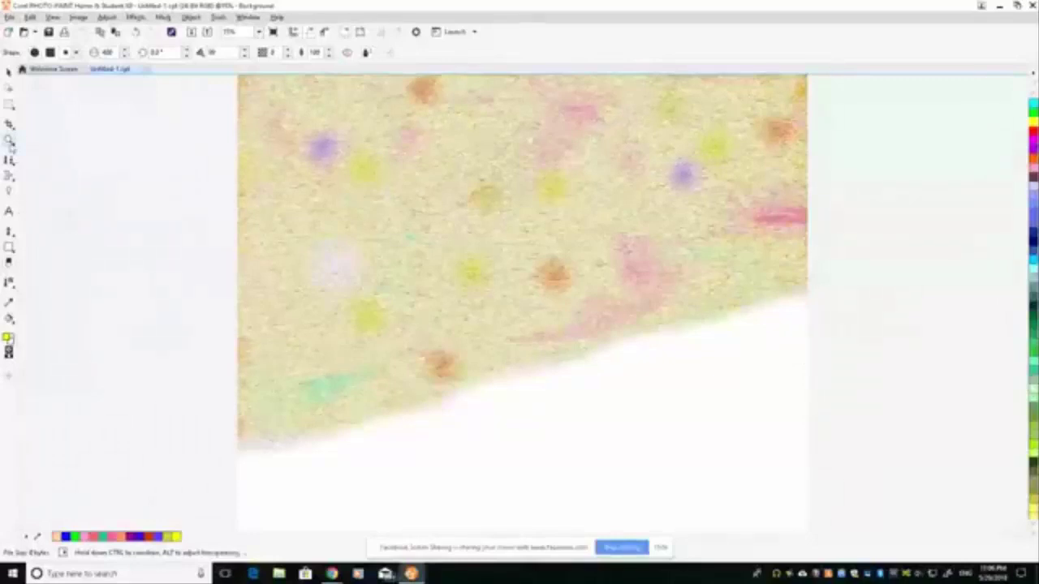
left_click(10, 141)
scroll(464, 274, "down", 1)
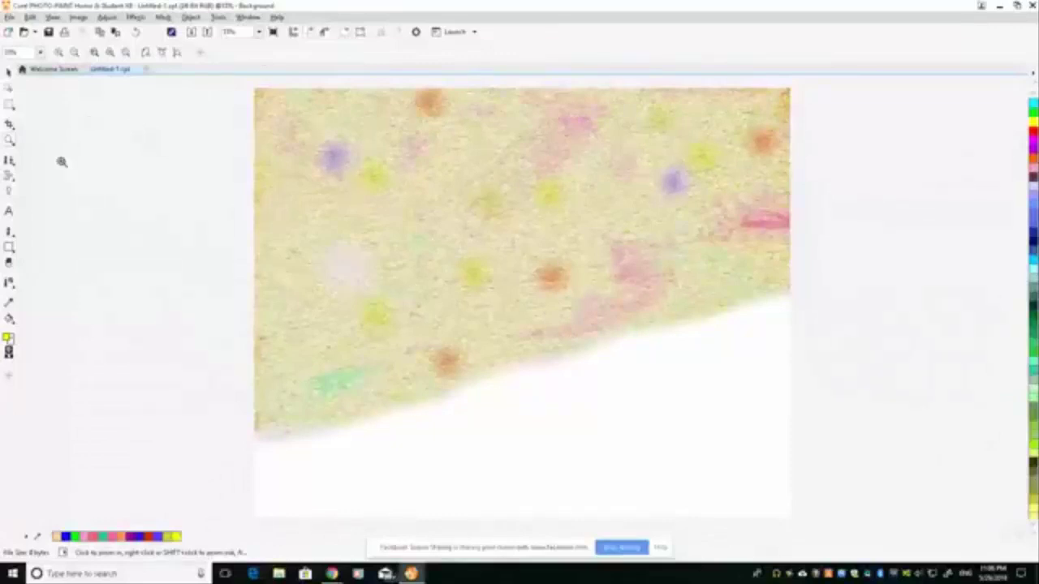
- Set the Art Brush size to 150, choose pink and paint a vertical stripe down the coloured part near the painting's right edge
left_click(9, 191)
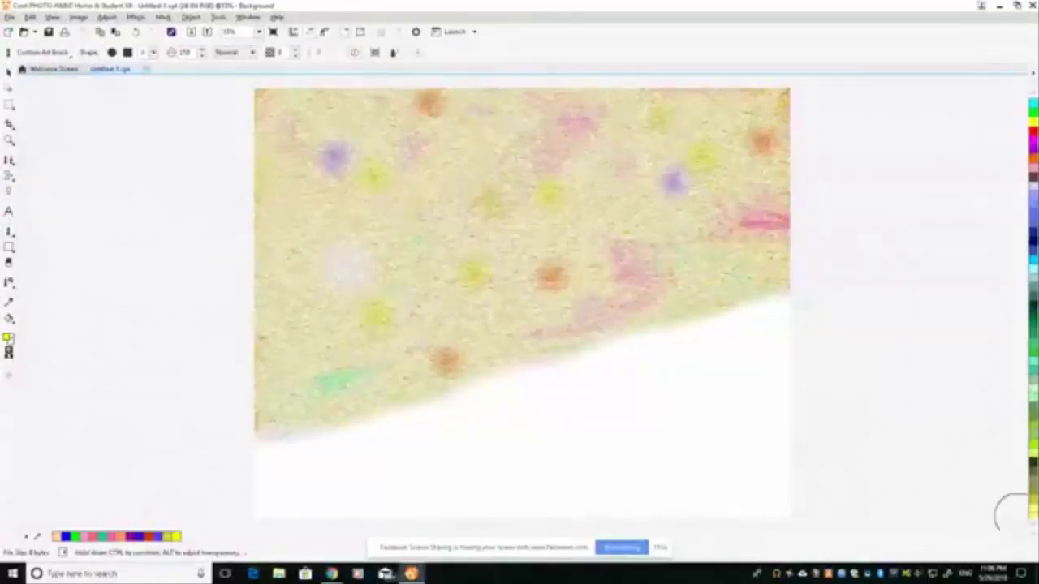
scroll(1033, 106, "up", 5)
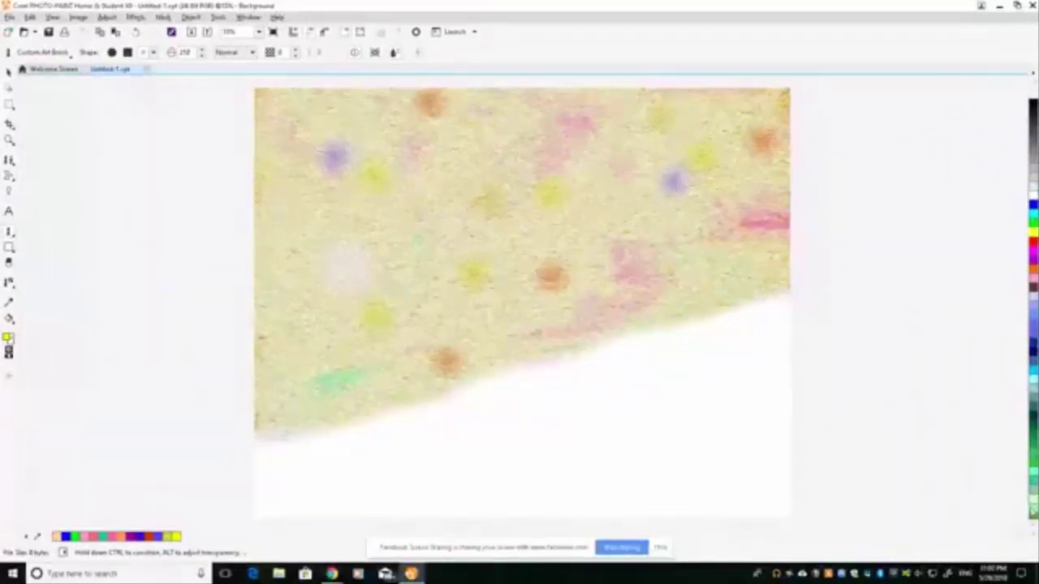
scroll(1033, 325, "down", 10)
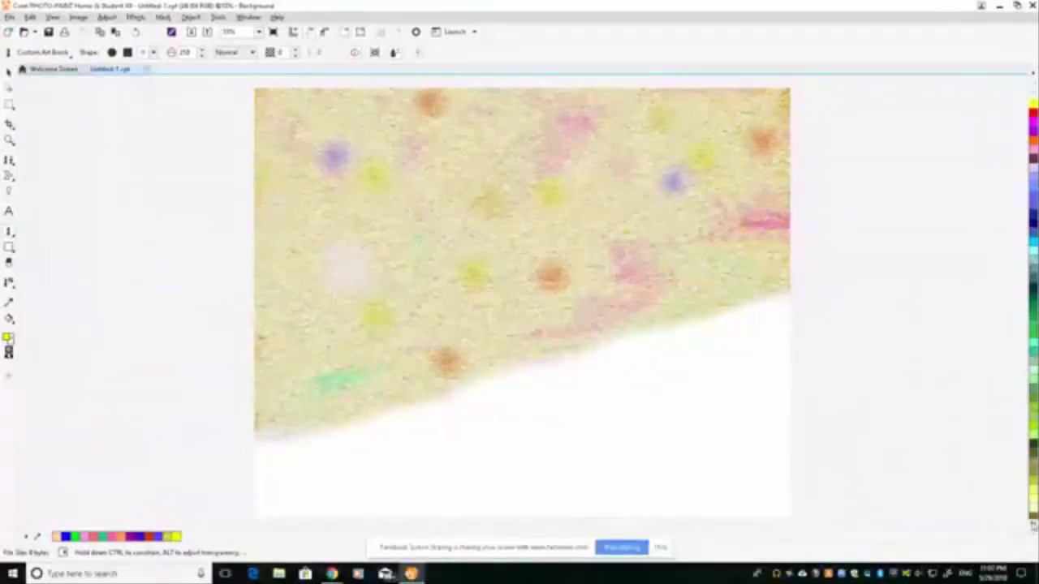
scroll(1032, 324, "down", 6)
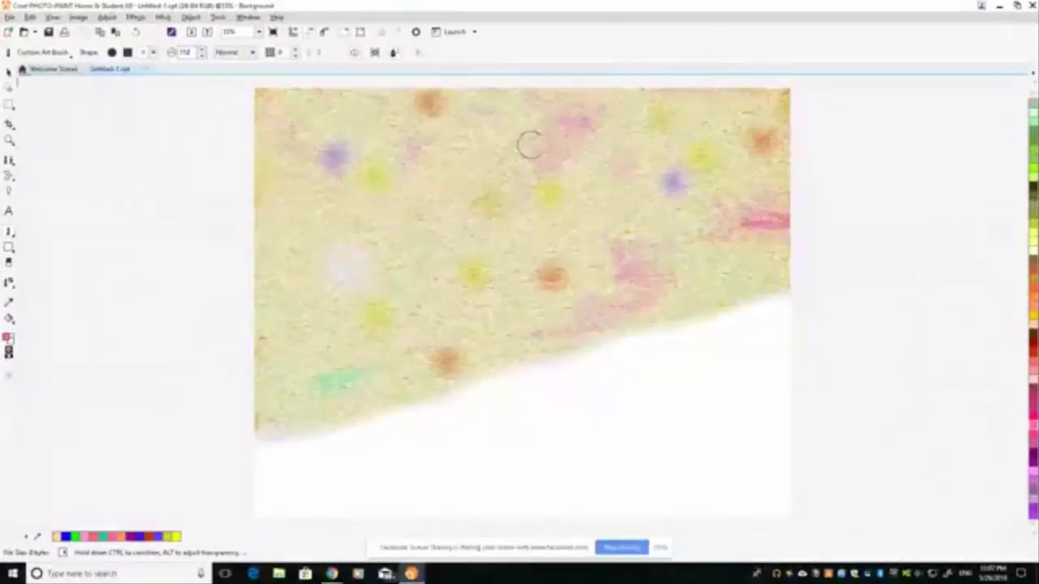
left_click_drag(752, 89, 752, 303)
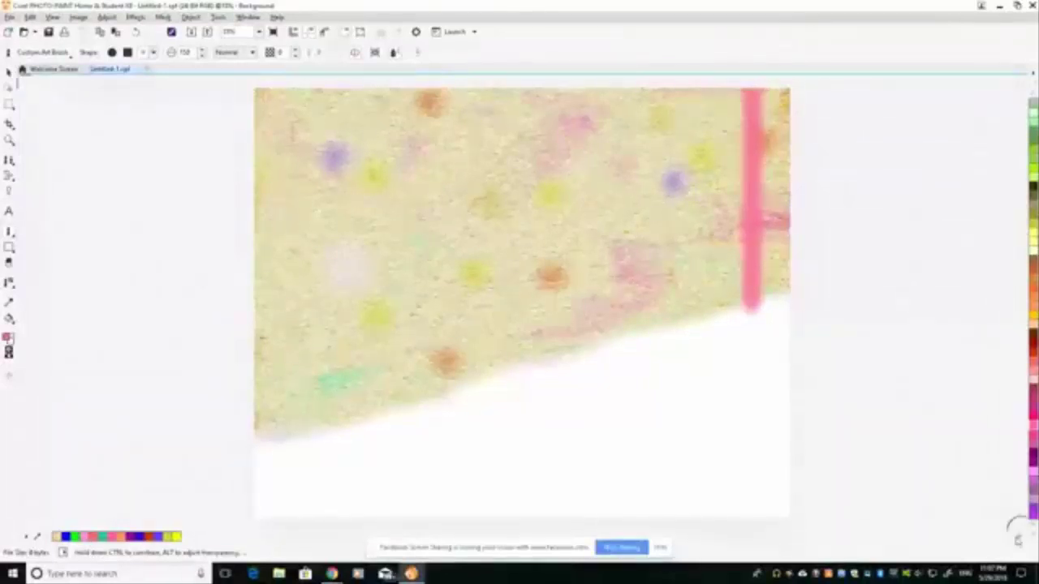
- Paint a steel-blue vertical stripe just left of the pink one and a bright purple stripe further left, both from the painting's top edge
scroll(1034, 308, "down", 5)
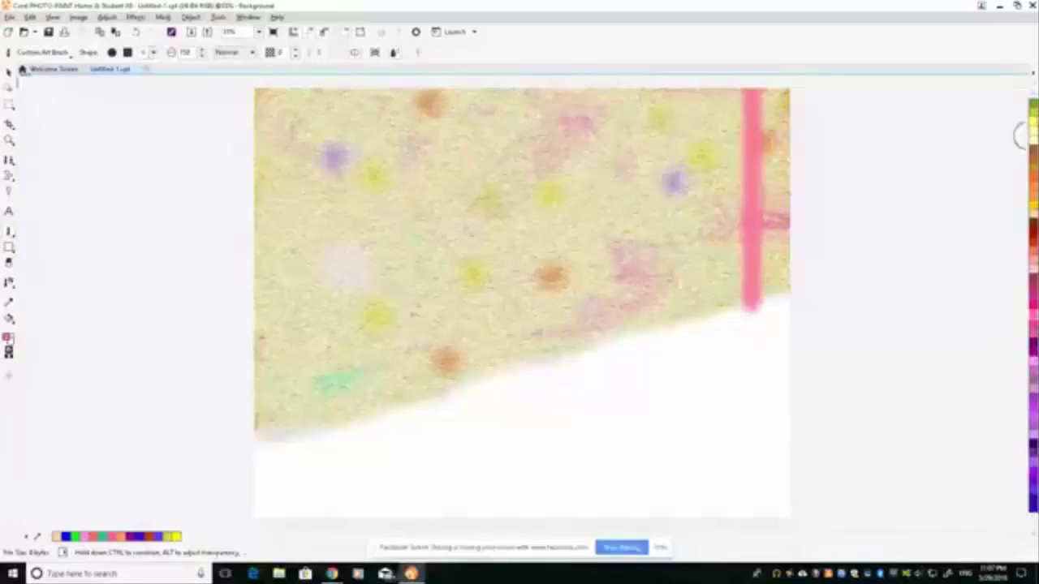
scroll(1034, 308, "up", 8)
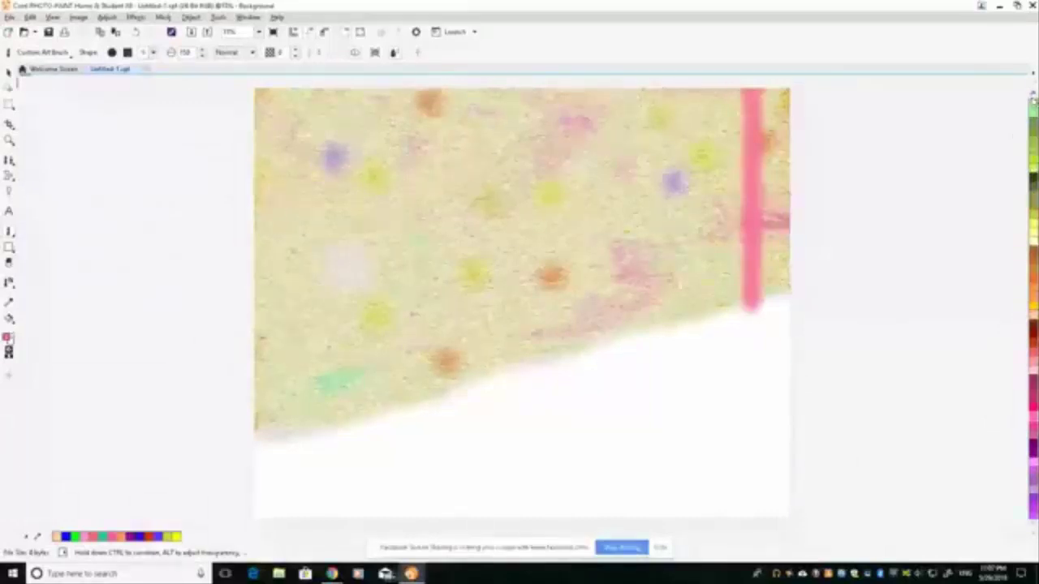
scroll(1033, 308, "up", 6)
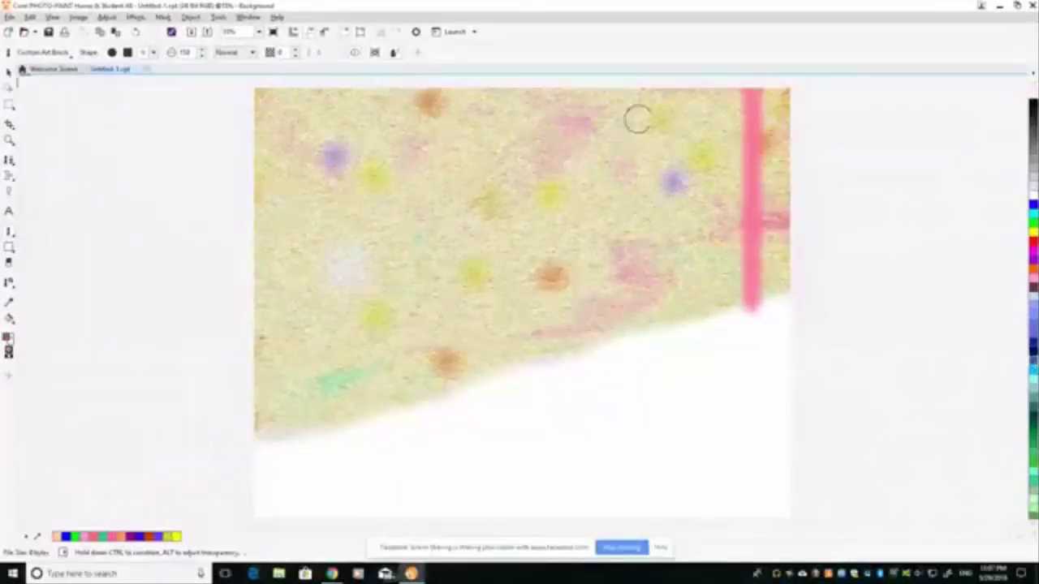
left_click_drag(715, 85, 714, 345)
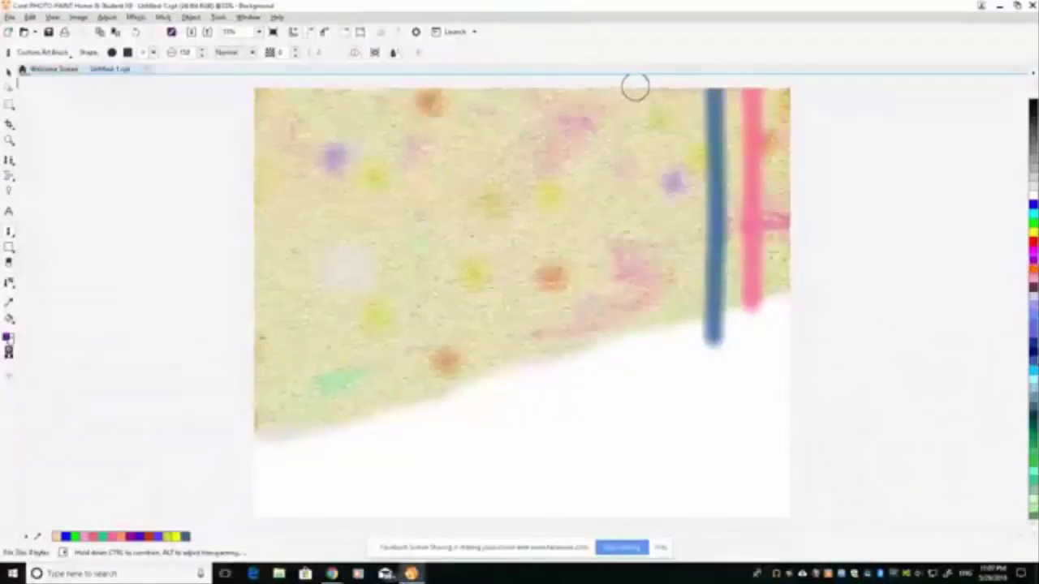
left_click_drag(635, 87, 633, 342)
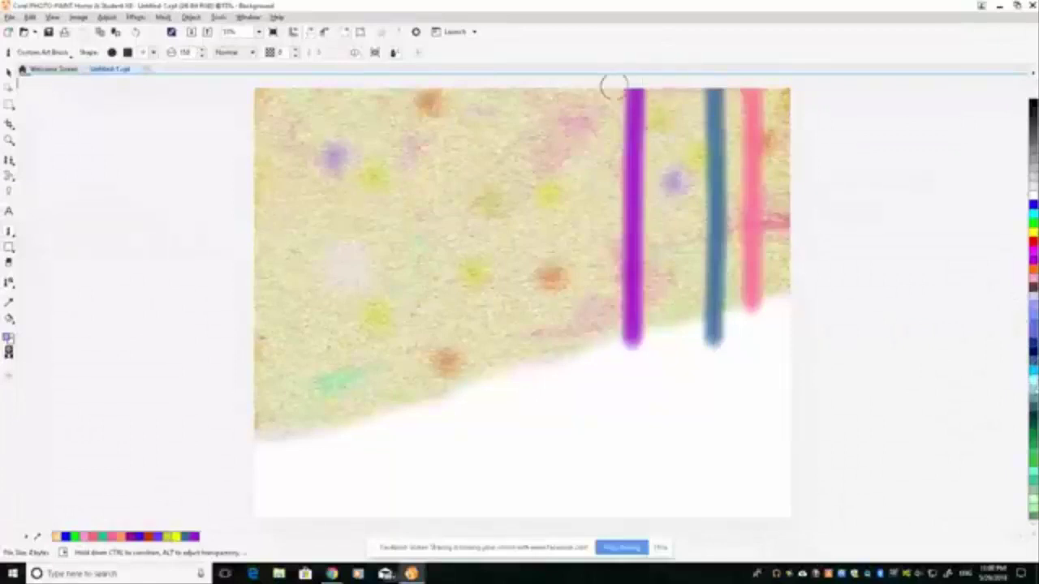
- Paint a pale teal stripe beside the bright purple one, an olive-brown stripe left of it and another pale teal stripe near the painting's left edge
left_click_drag(603, 89, 609, 375)
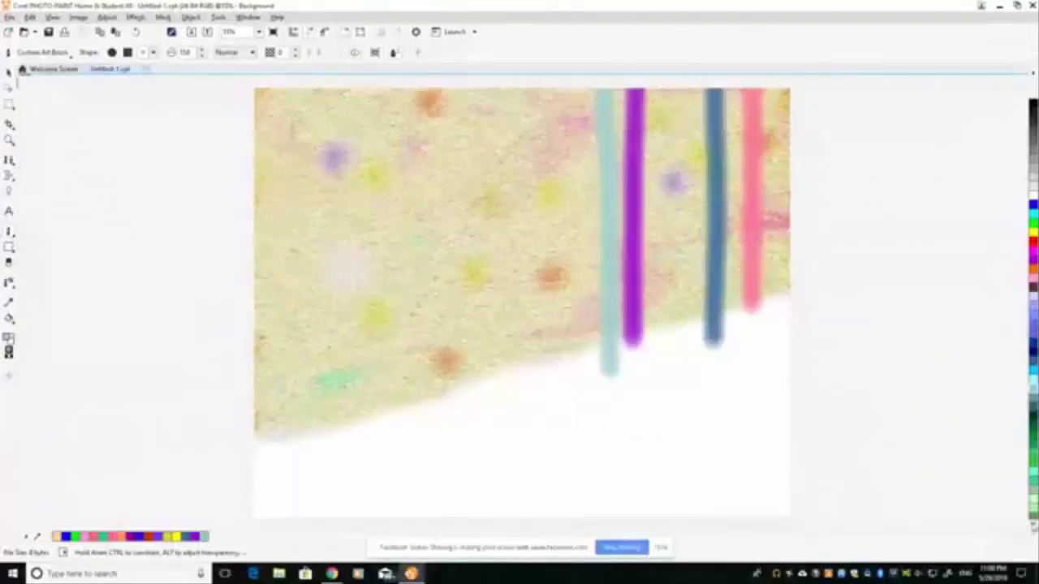
scroll(1033, 308, "down", 10)
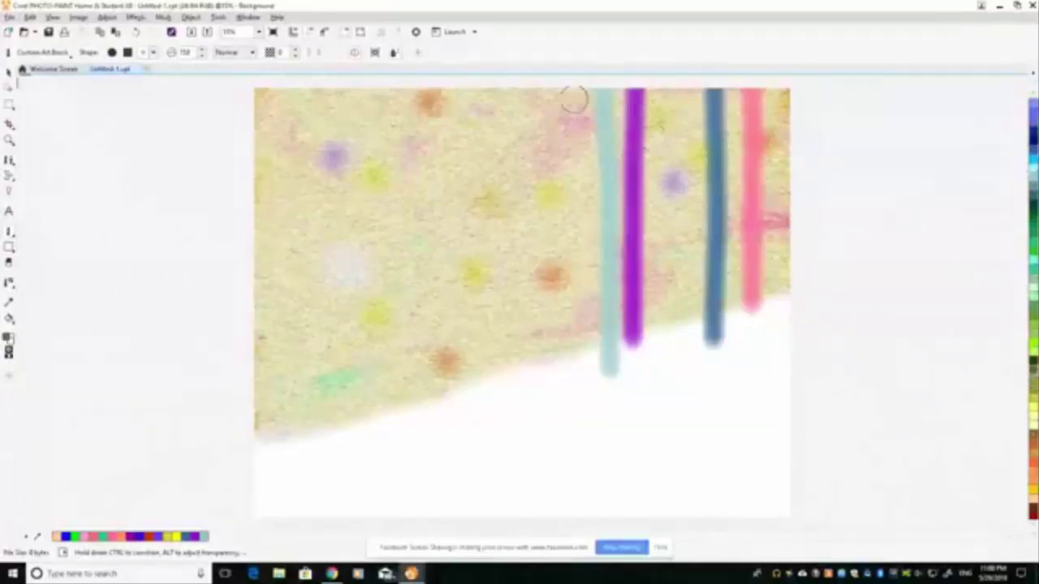
left_click_drag(558, 87, 533, 382)
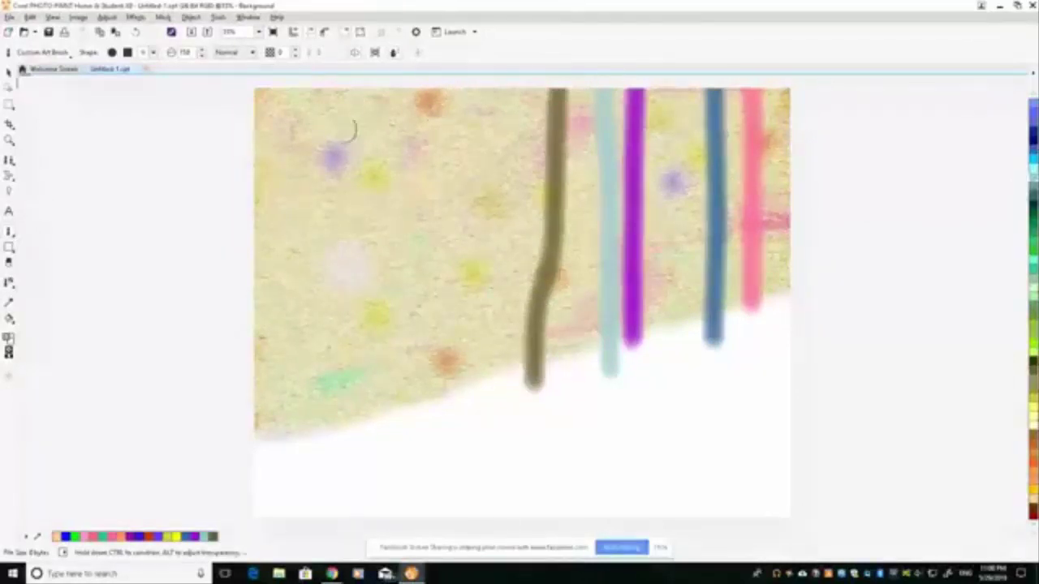
left_click_drag(325, 83, 308, 452)
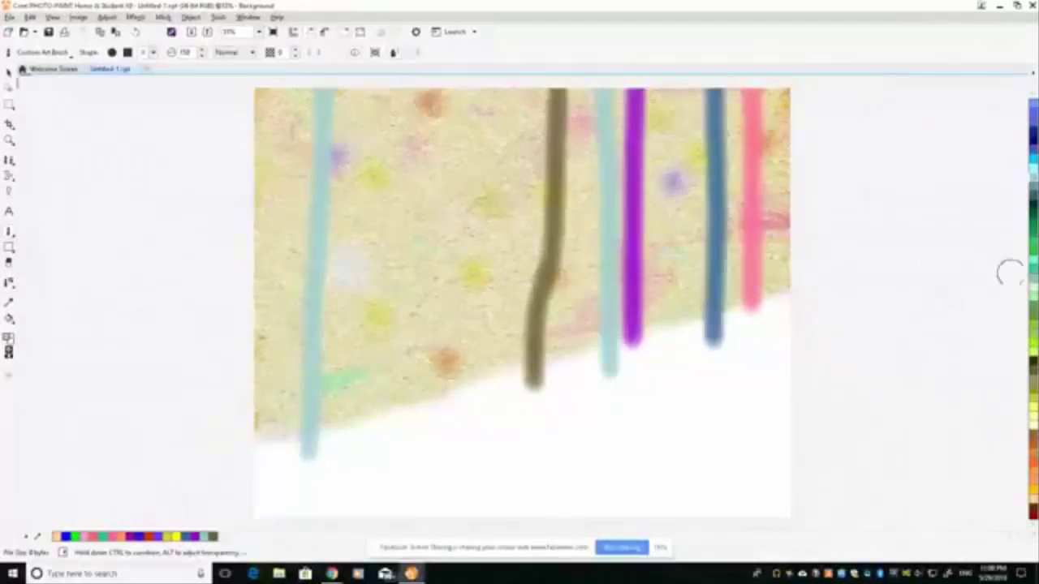
- Choose dark purple and paint a vertical stripe just left of the olive-brown one, ending in the blank area
left_click(1033, 527)
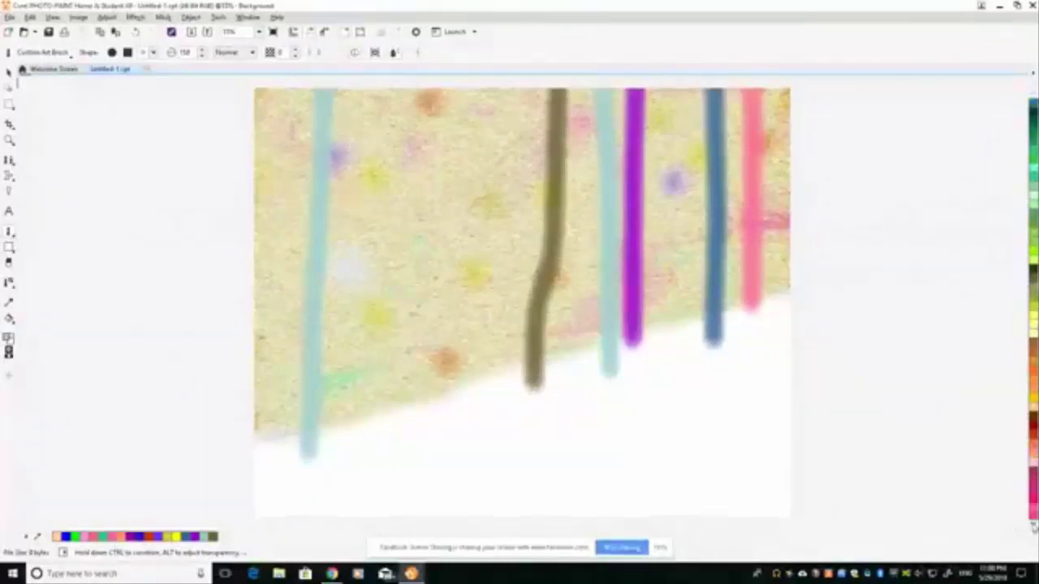
scroll(1033, 325, "down", 5)
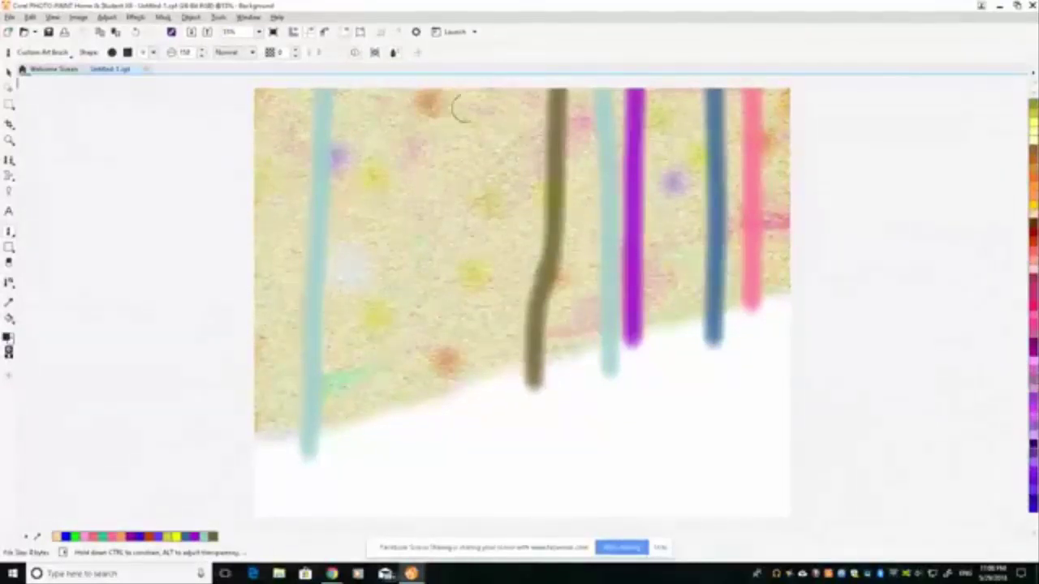
mouse_move(523, 89)
left_mouse_down()
mouse_move(510, 323)
mouse_move(518, 412)
left_mouse_up()
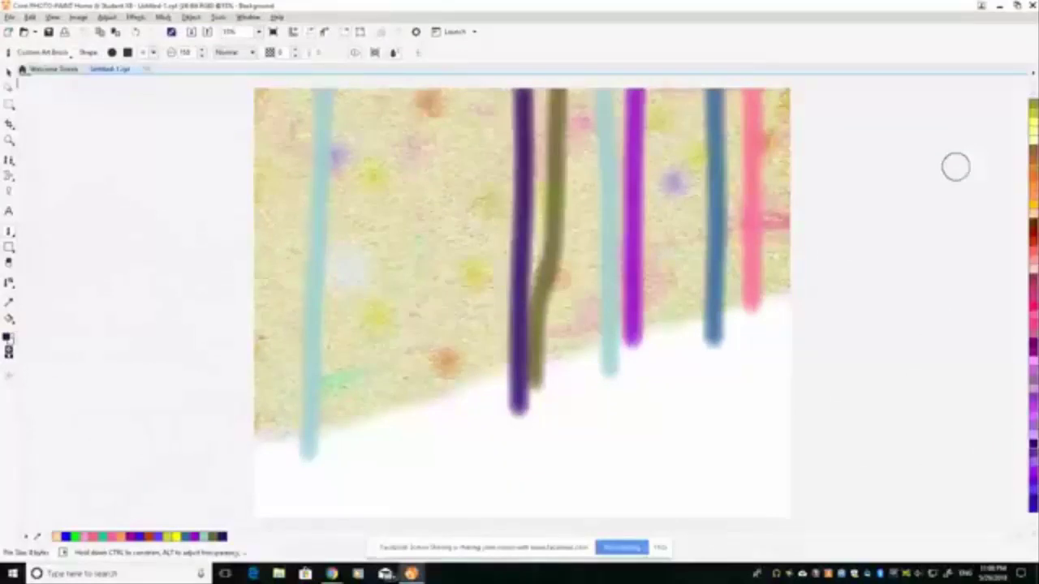
- Set the brush size to 100 and paint two dark brown vertical stripes between the dark purple stripe and the left pale teal stripe
double_click(185, 52)
type("100")
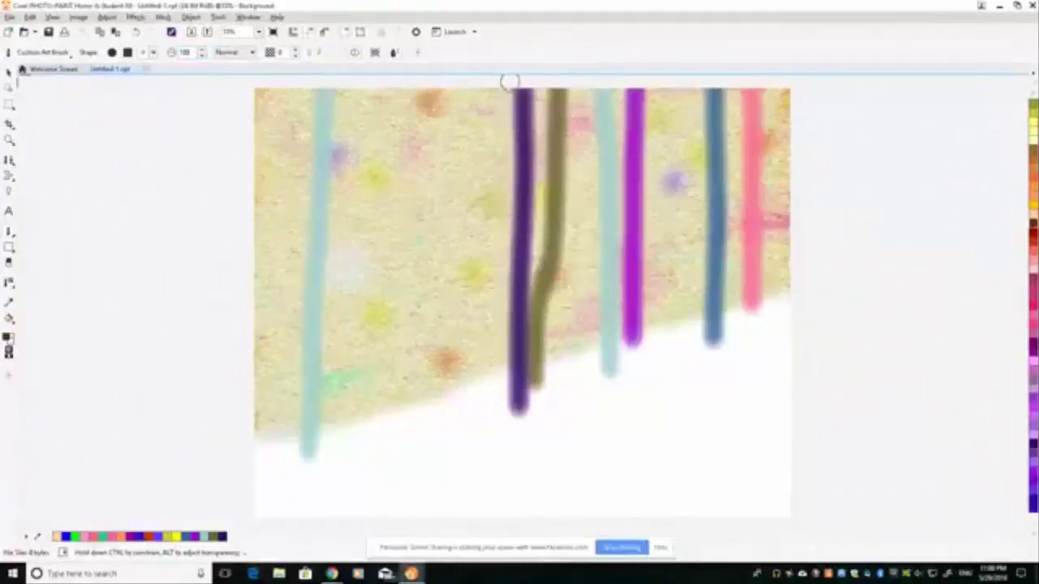
left_click_drag(479, 81, 467, 415)
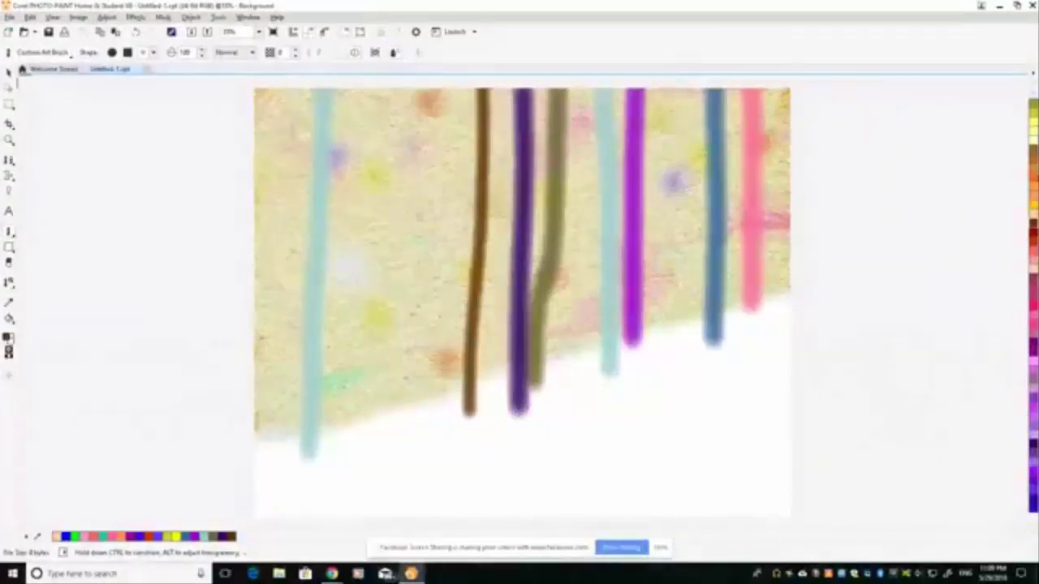
scroll(1032, 300, "up", 3)
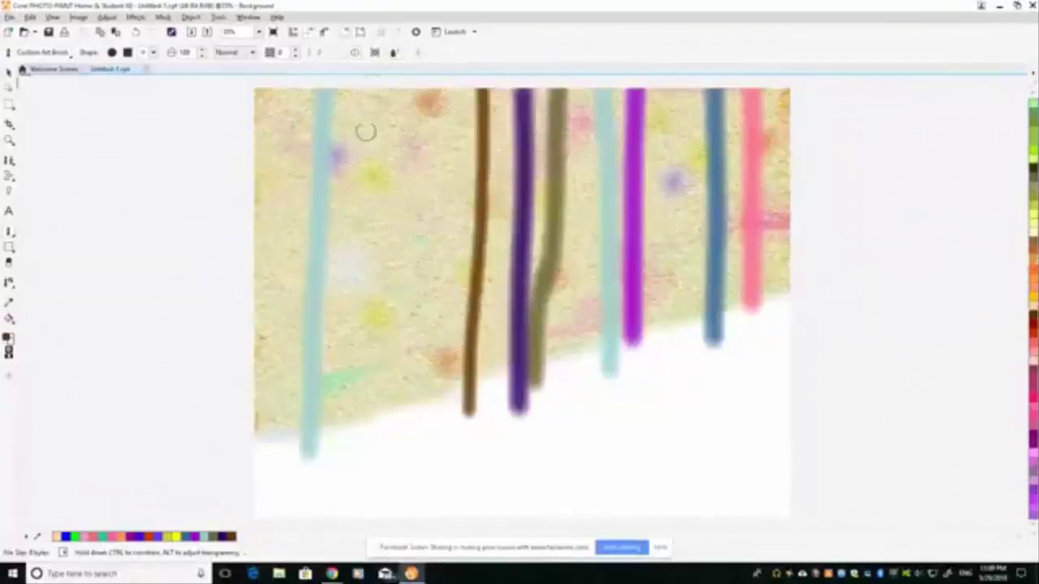
left_click_drag(371, 86, 364, 434)
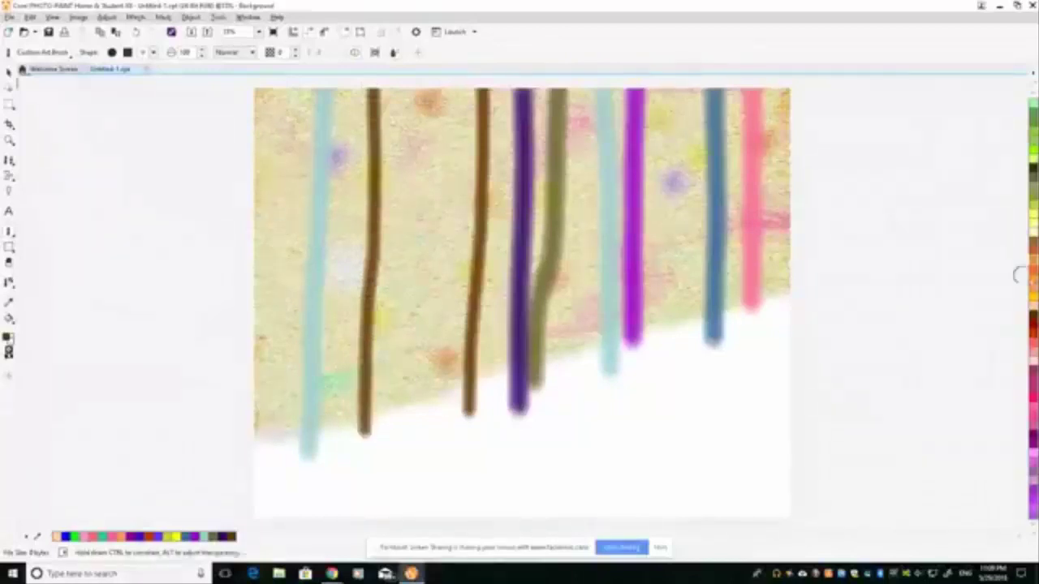
- Choose light orange and paint one stripe along the painting's left edge and another between the olive-brown and pale teal stripes
left_click(1032, 261)
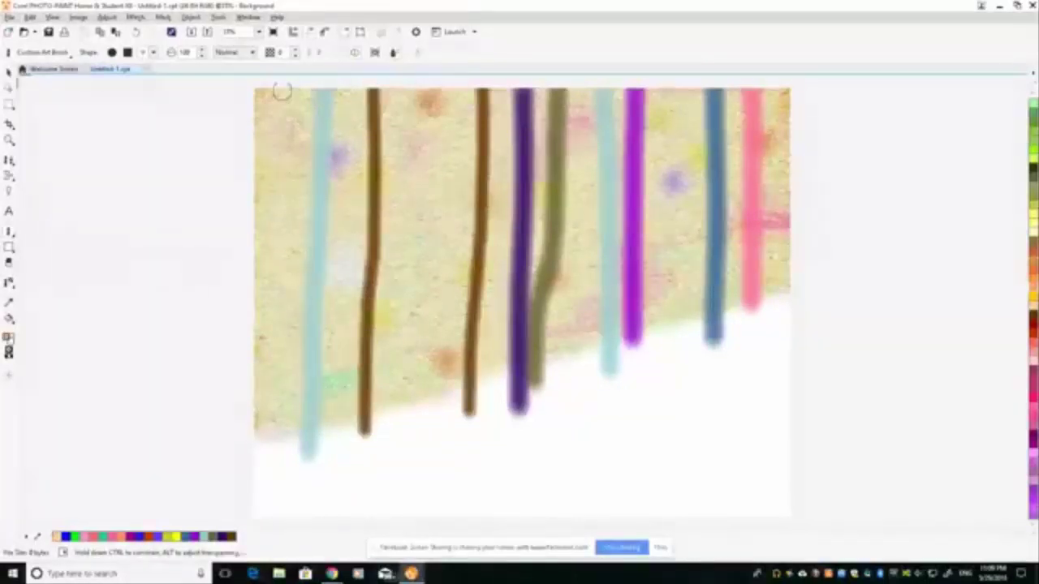
left_click_drag(280, 88, 265, 465)
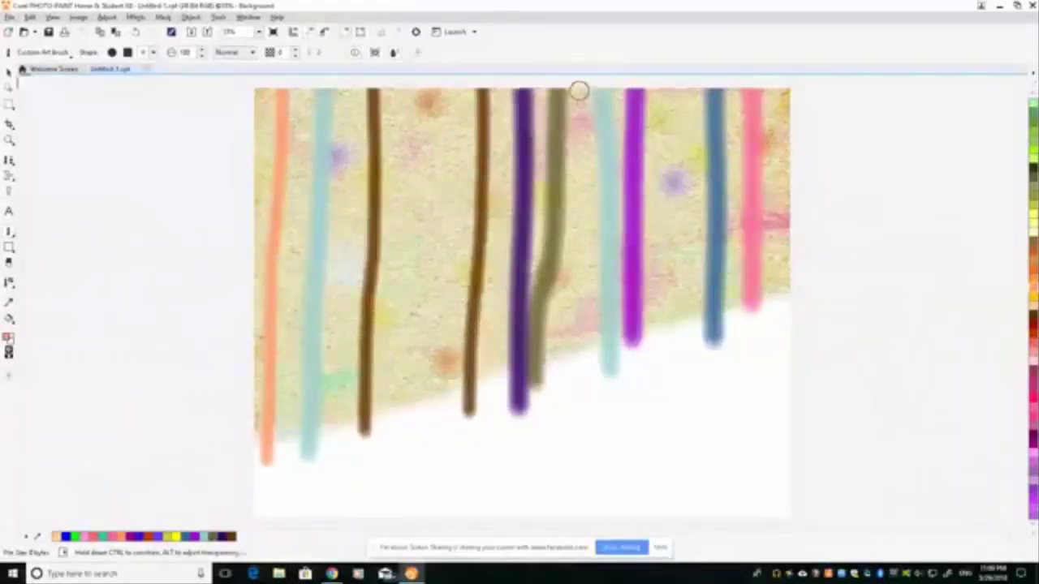
left_click_drag(578, 90, 584, 395)
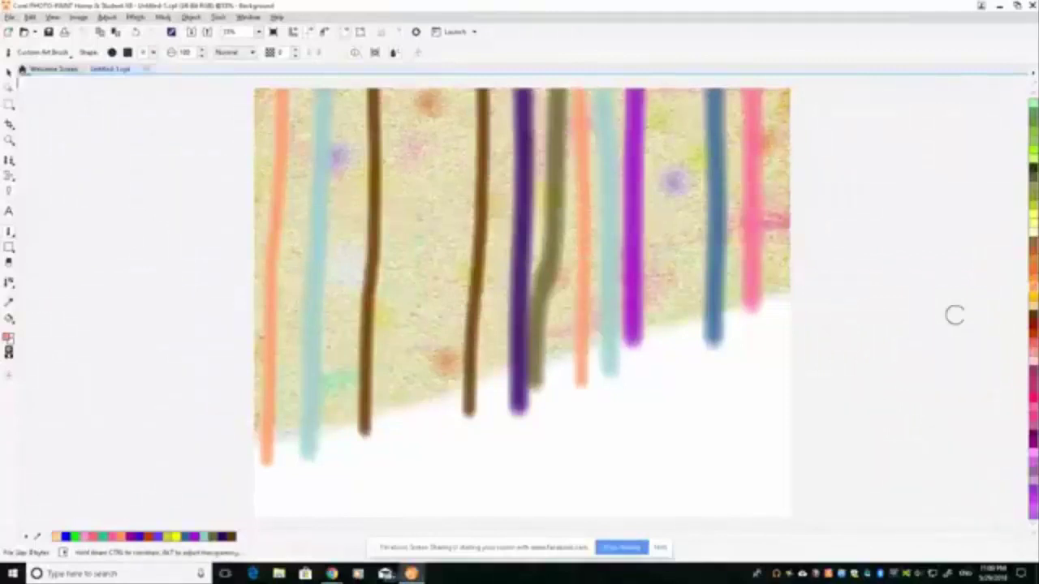
- Paint four light grey vertical stripes: beside the steel-blue stripe, two between the brown stripes, and one crossing the orange stripe at the left edge
scroll(1033, 309, "down", 1)
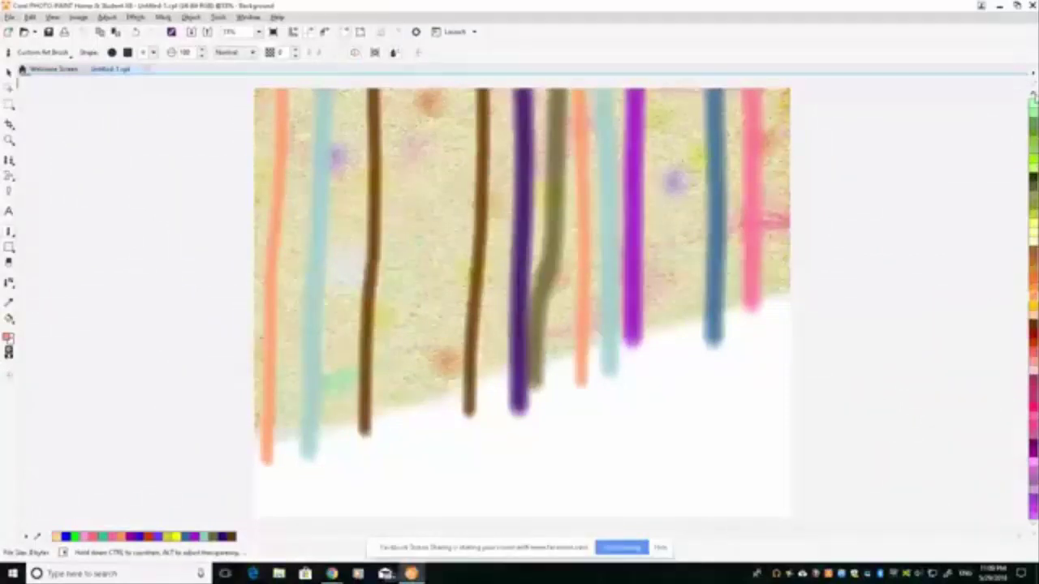
scroll(1032, 309, "down", 8)
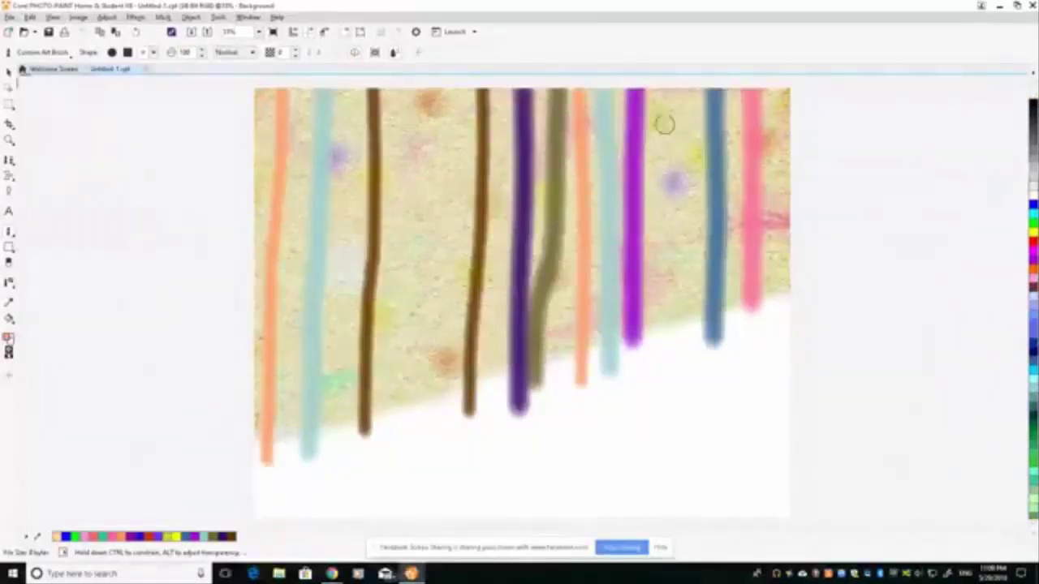
left_click_drag(684, 86, 687, 333)
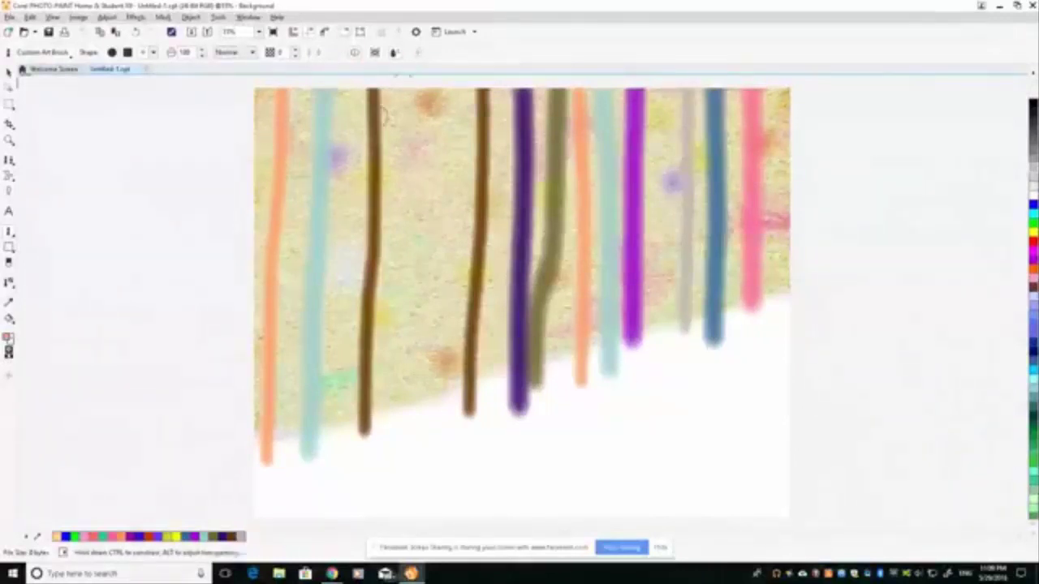
mouse_move(403, 86)
left_mouse_down()
mouse_move(400, 268)
mouse_move(381, 402)
left_mouse_up()
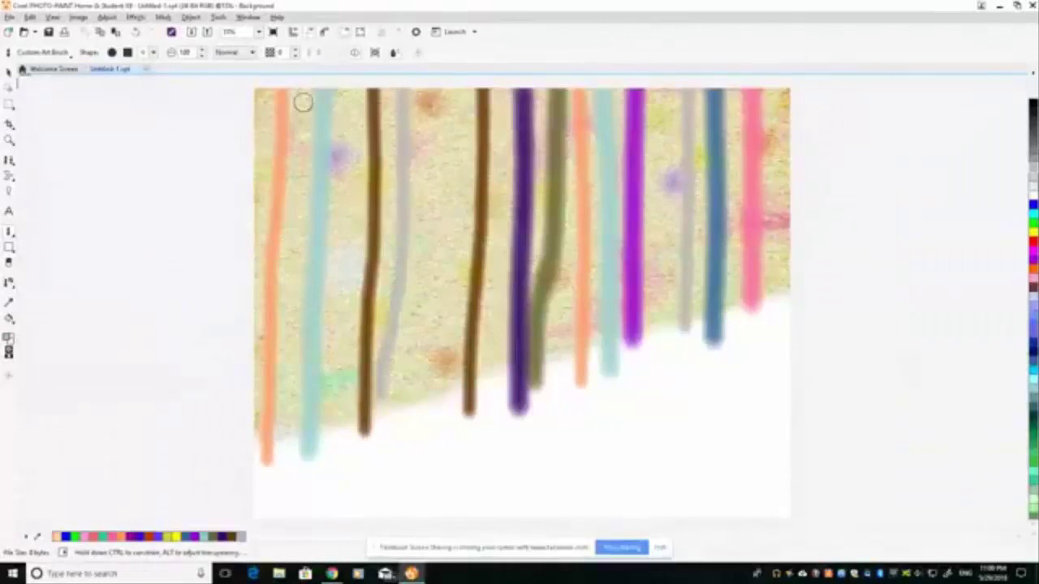
mouse_move(262, 96)
left_mouse_down()
mouse_move(261, 231)
mouse_move(287, 334)
mouse_move(285, 434)
left_mouse_up()
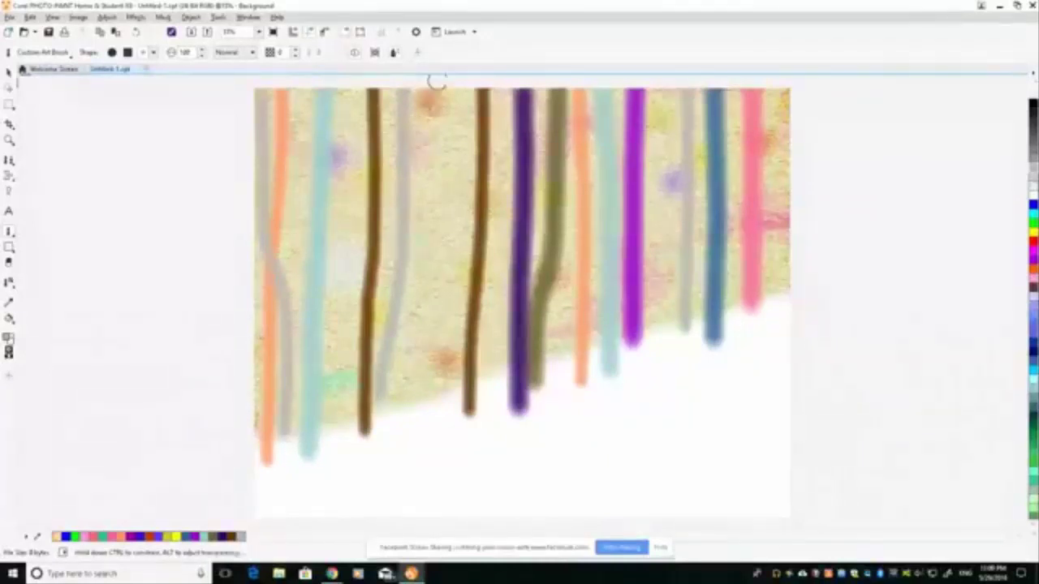
left_click_drag(436, 82, 427, 432)
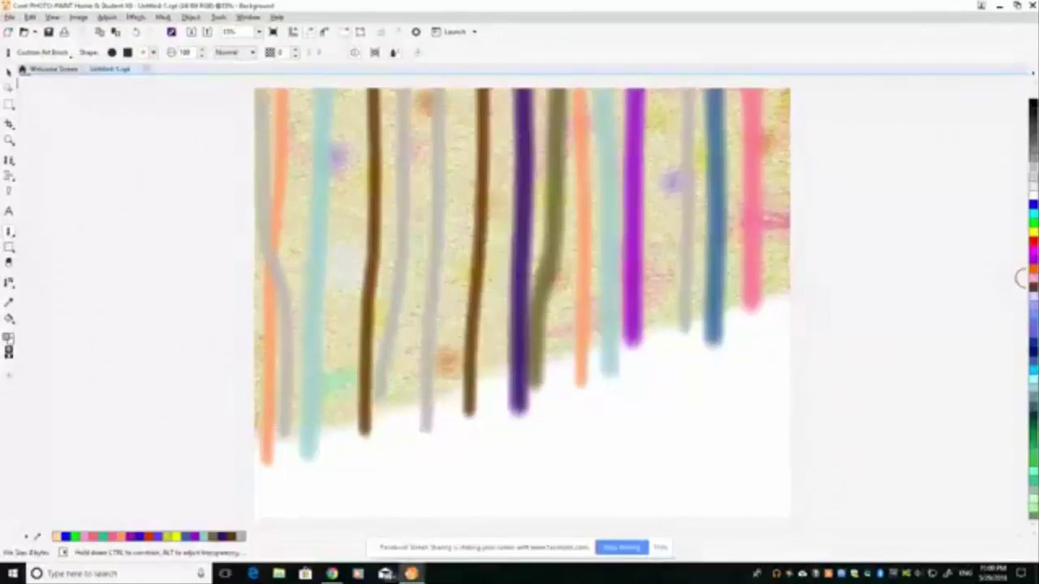
- Choose purple, set the brush size to 150 and paint slanted shadow strokes across the blank area from the bases of the wide stripes
left_click(1032, 169)
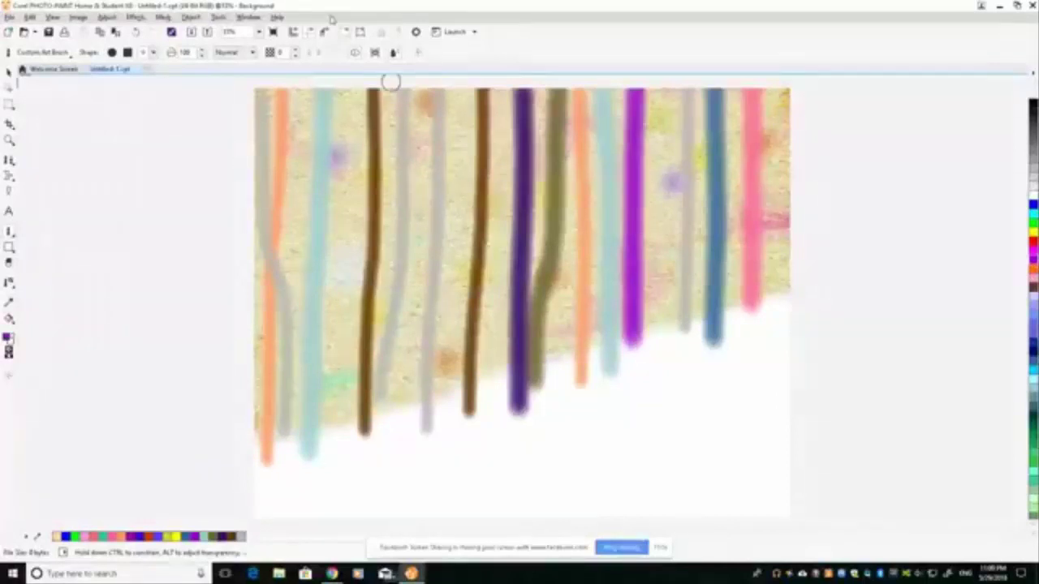
double_click(186, 52)
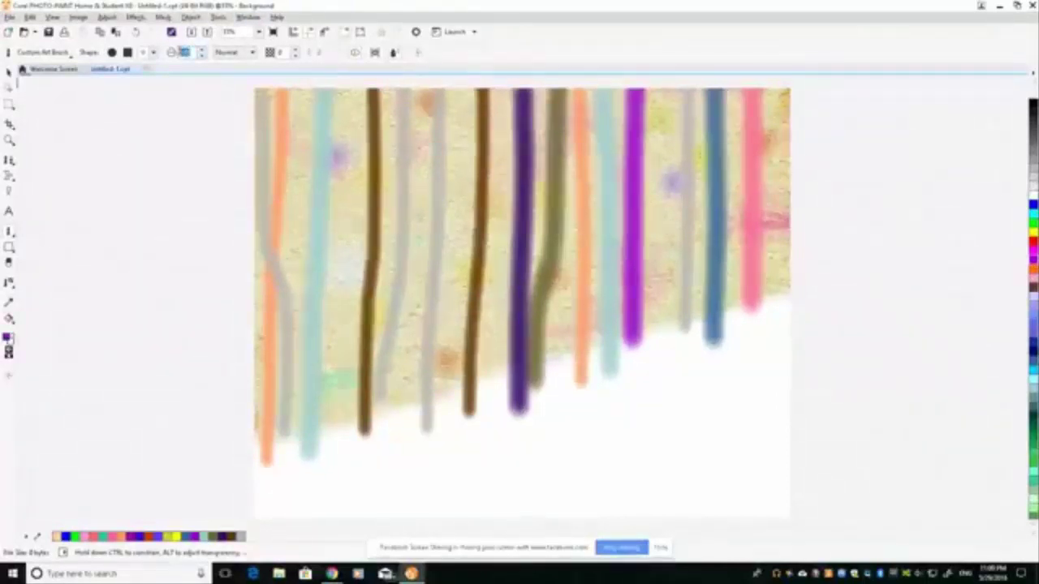
type("50")
left_click_drag(708, 334, 839, 505)
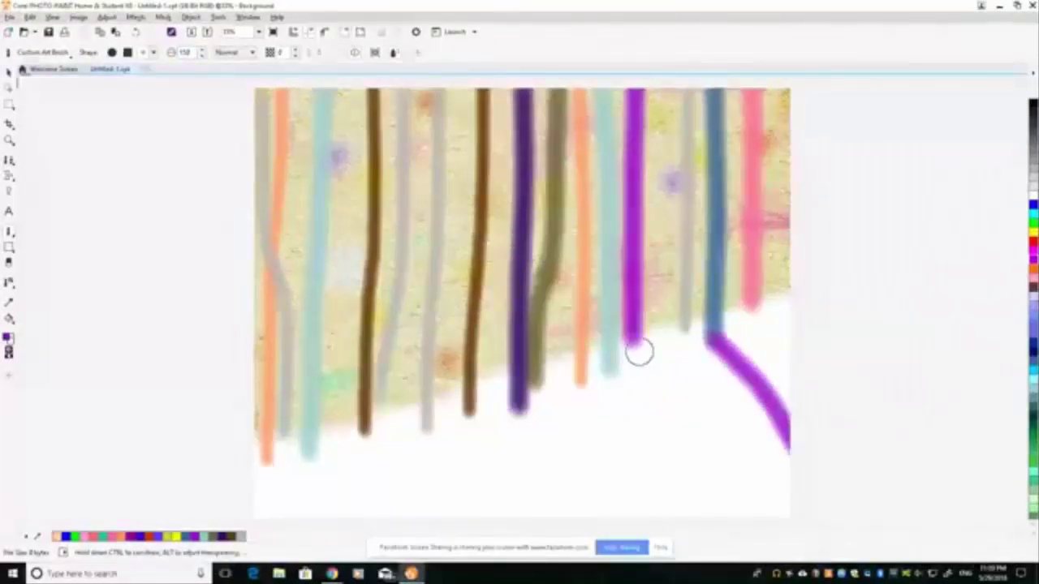
left_click_drag(639, 350, 759, 510)
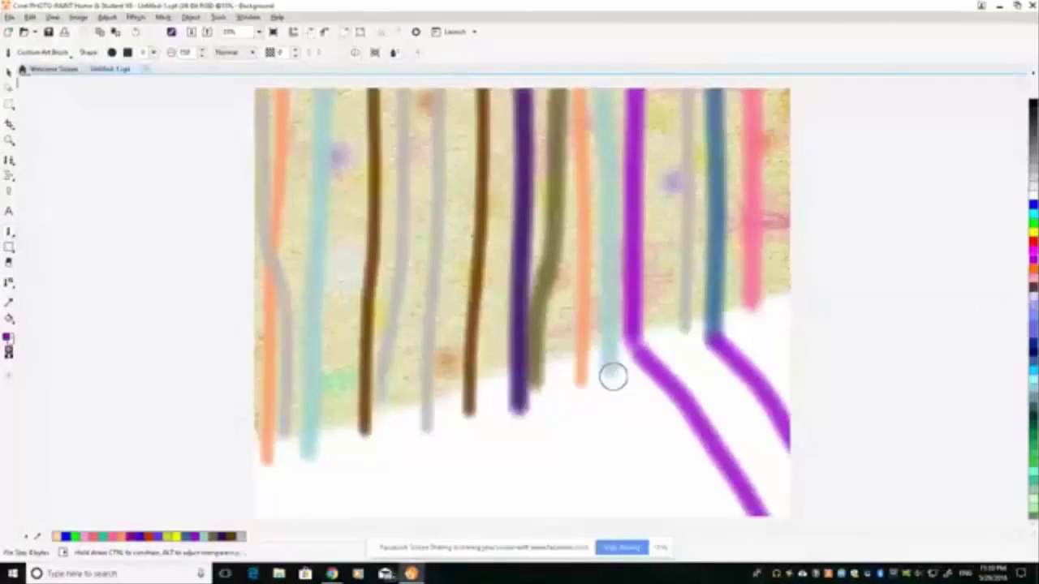
left_click_drag(613, 375, 686, 512)
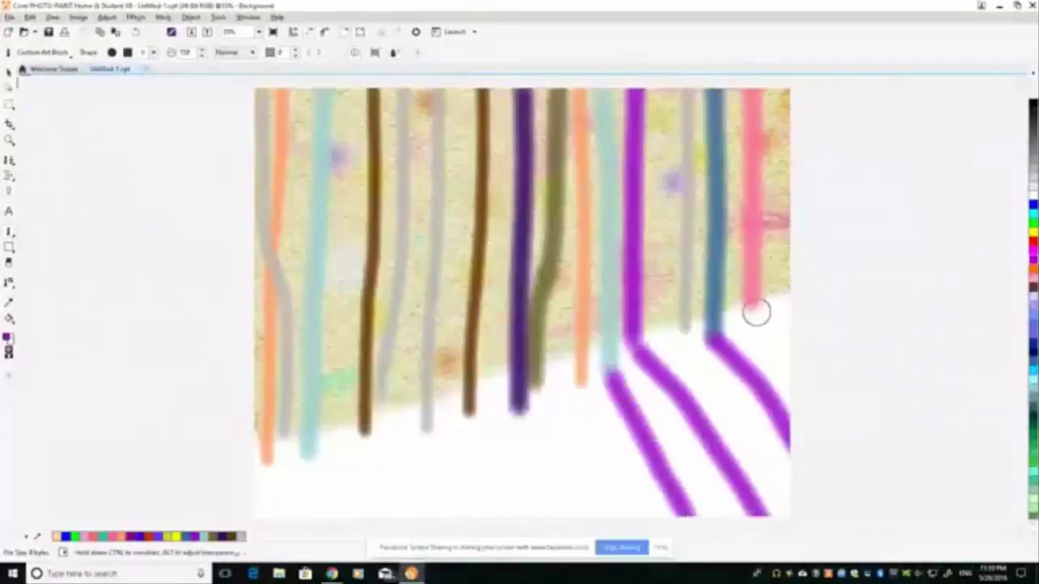
left_click_drag(756, 312, 812, 377)
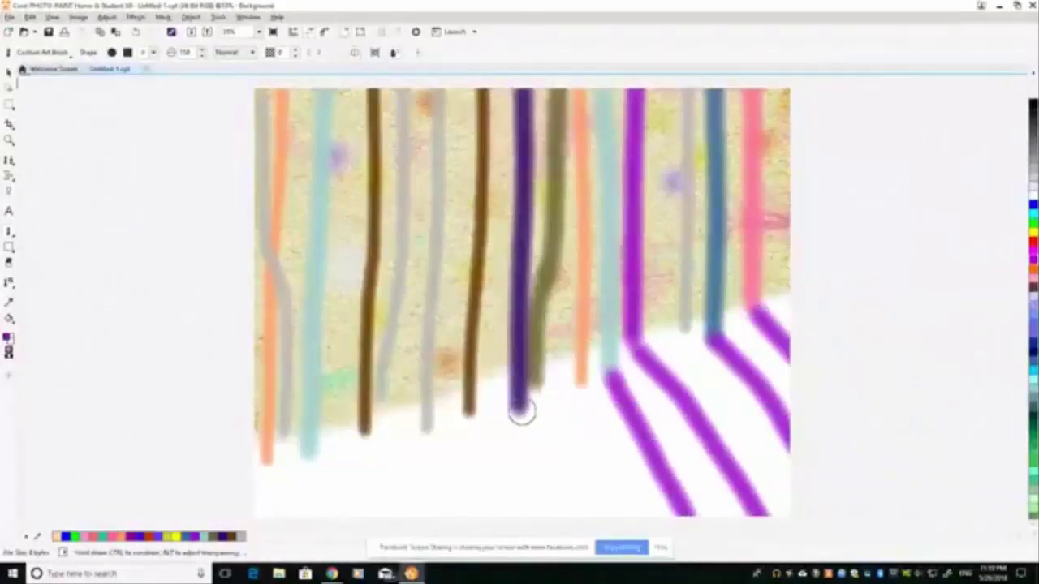
left_click_drag(521, 412, 558, 512)
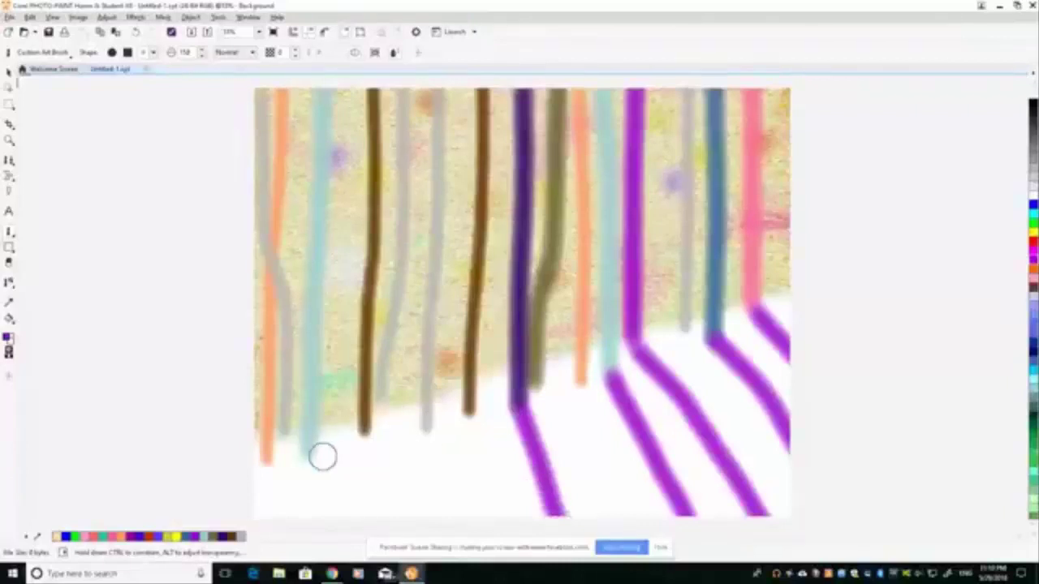
left_click_drag(308, 453, 341, 513)
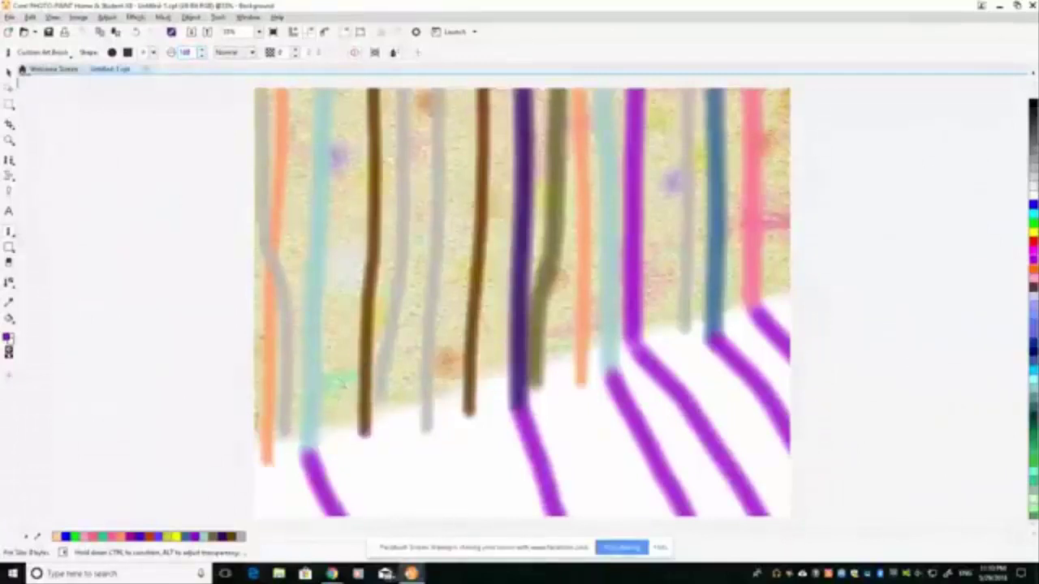
- Set the brush size to 100 and paint thinner slanted purple shadows from the bases of the brown, grey, orange and olive-brown stripes
left_click_drag(364, 432, 424, 515)
left_click_drag(430, 433, 488, 514)
left_click_drag(466, 414, 527, 515)
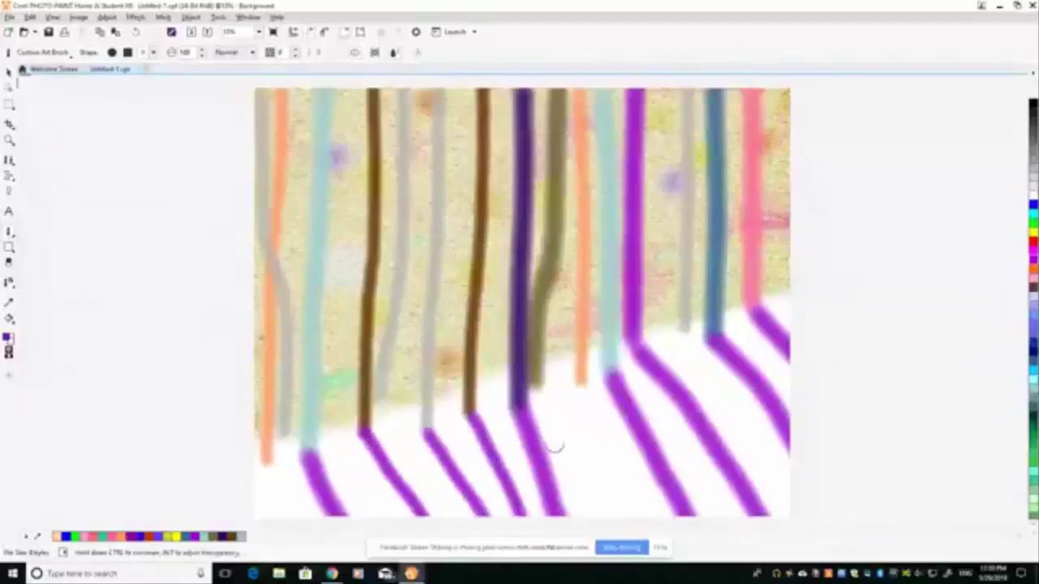
left_click_drag(578, 381, 656, 513)
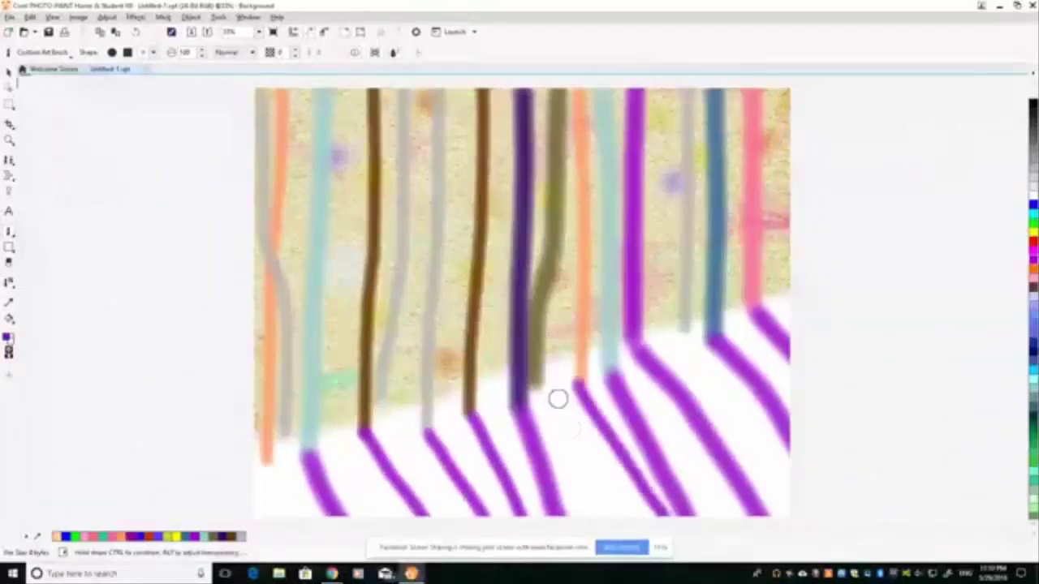
left_click_drag(539, 385, 641, 513)
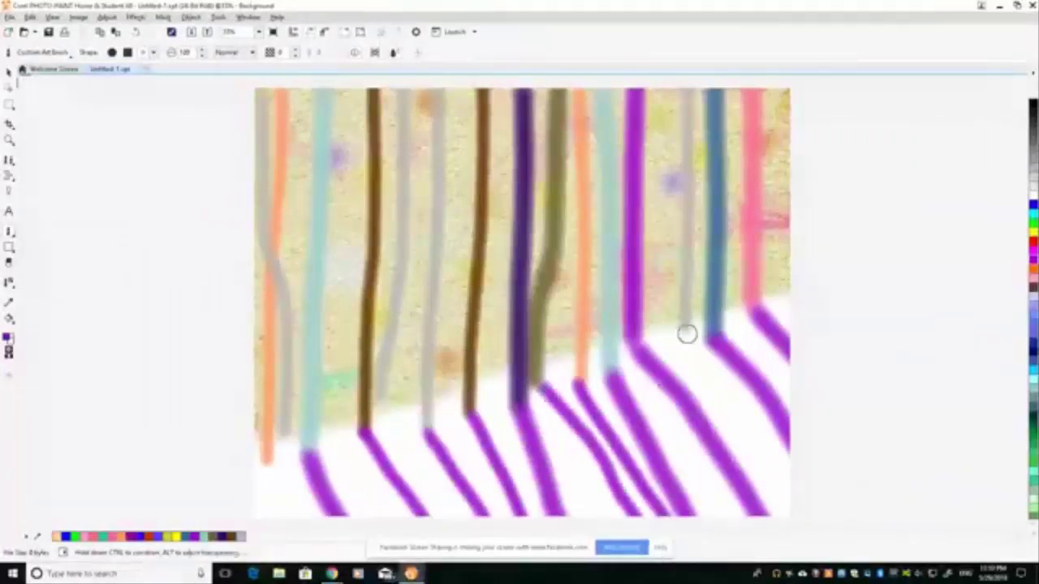
left_click_drag(686, 332, 817, 506)
left_click_drag(382, 419, 451, 513)
left_click_drag(282, 447, 307, 514)
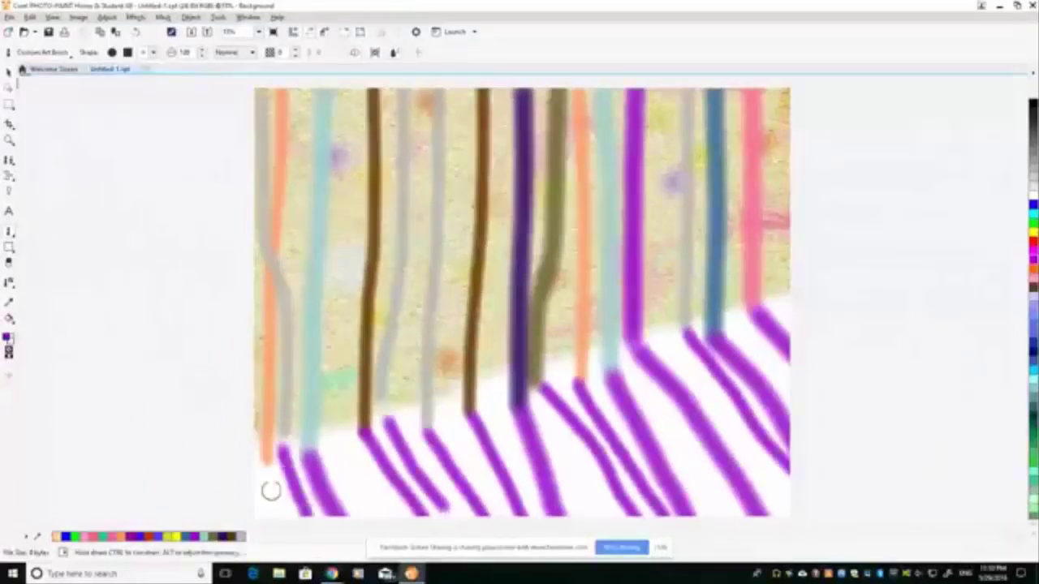
left_click_drag(262, 466, 285, 514)
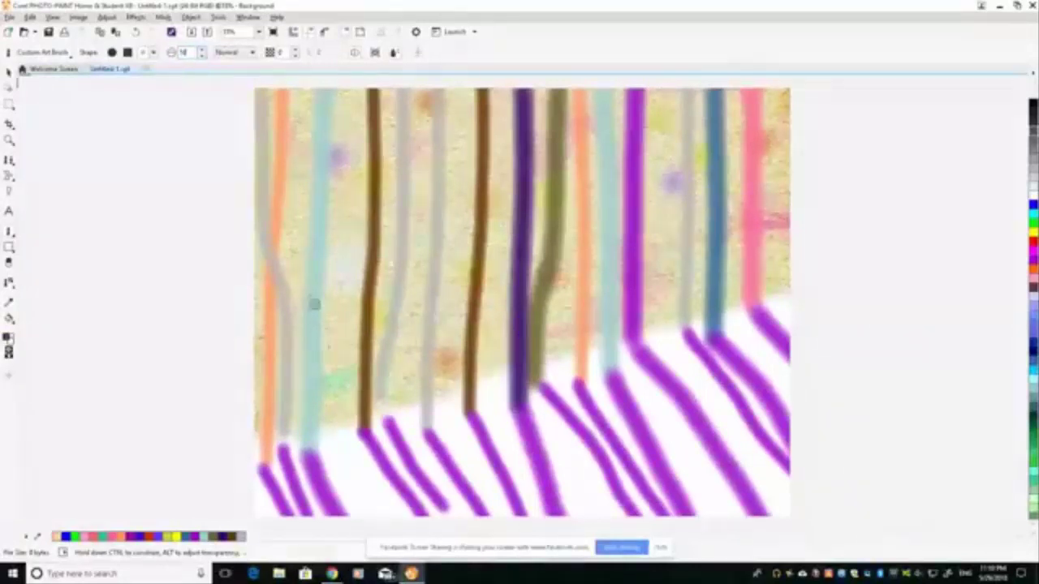
- Choose dark grey, set the brush size to 50 and paint thin lines along the slanted purple shadows
left_click_drag(297, 454, 325, 511)
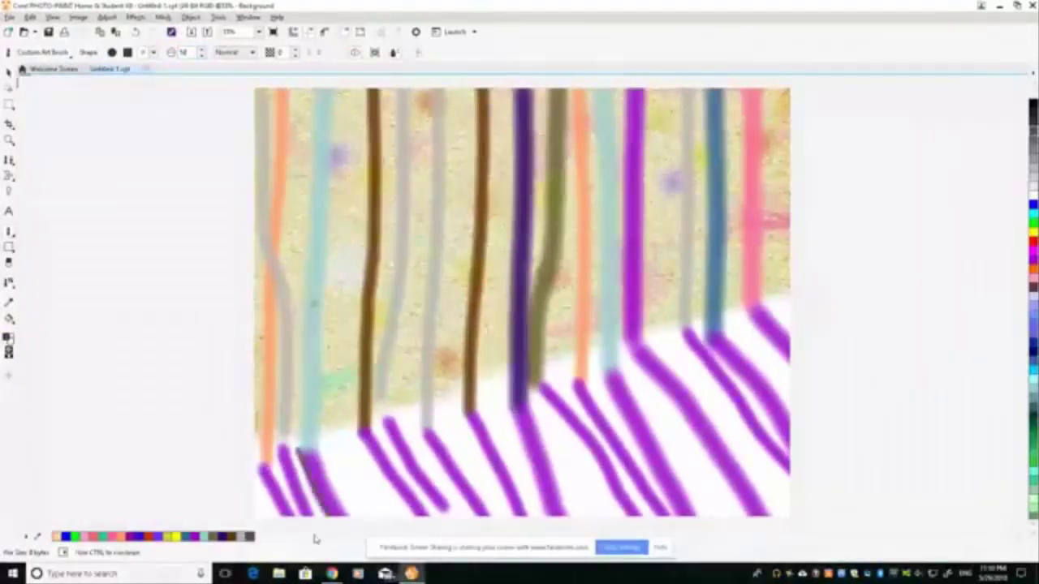
left_click_drag(360, 431, 414, 513)
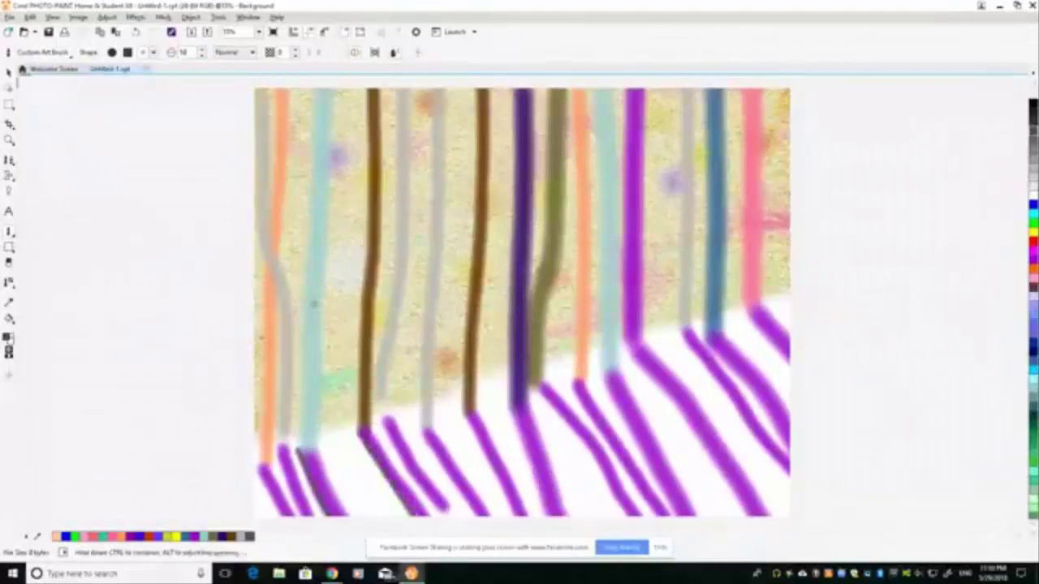
left_click_drag(390, 422, 446, 513)
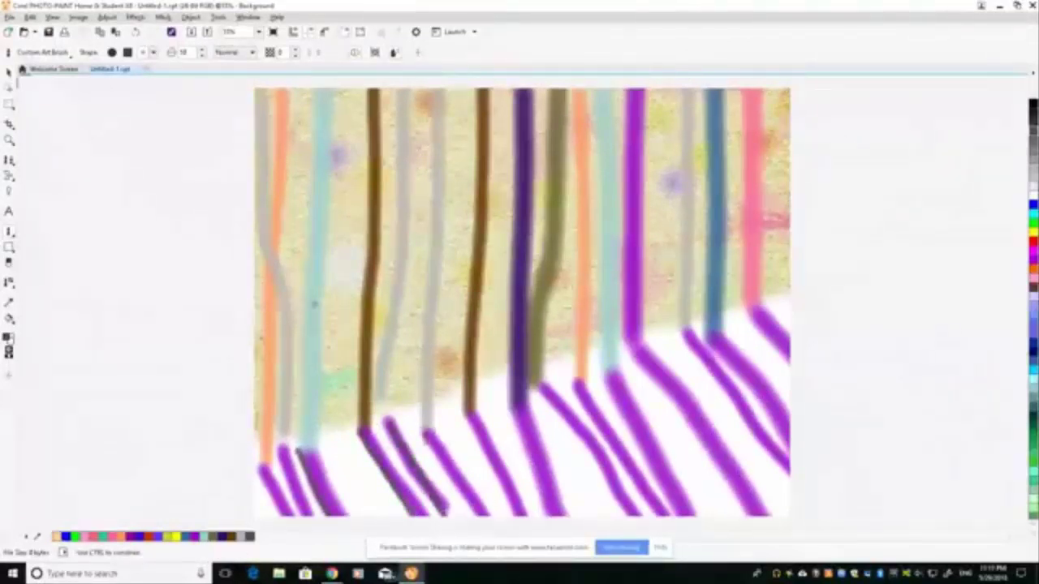
left_click_drag(424, 434, 470, 513)
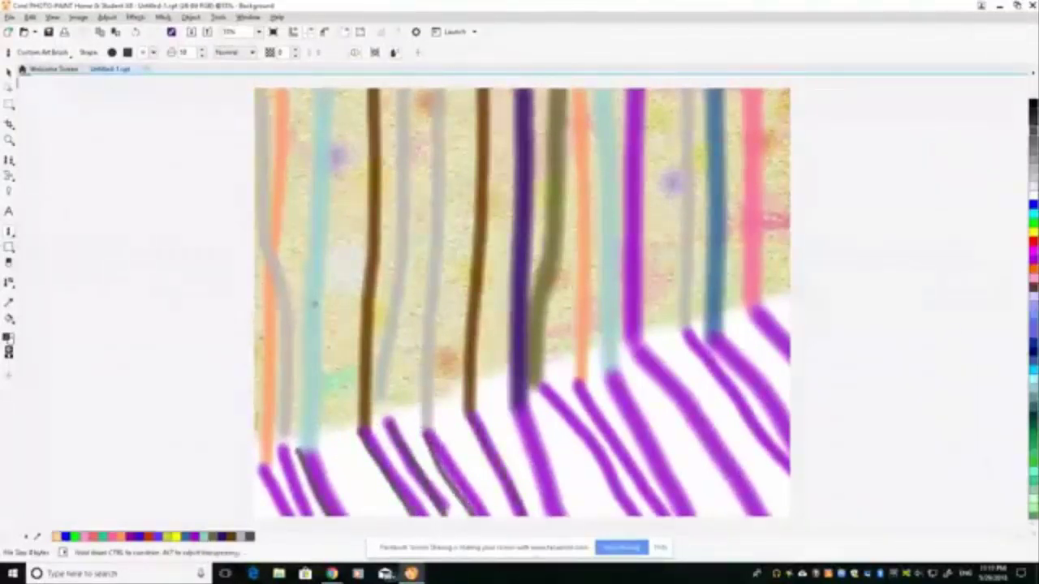
left_click_drag(508, 410, 546, 516)
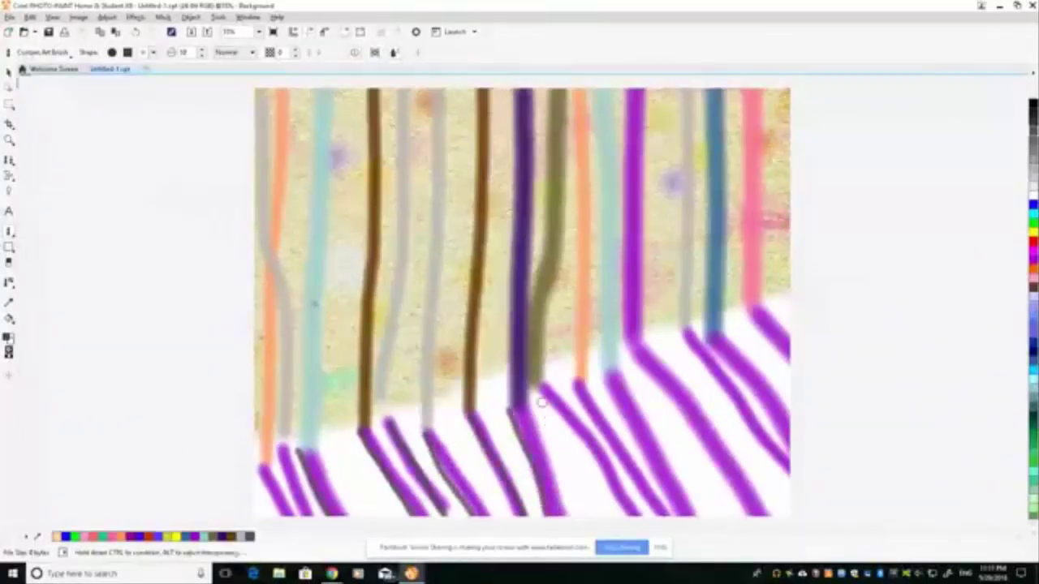
mouse_move(540, 398)
left_mouse_down()
mouse_move(594, 446)
mouse_move(625, 513)
left_mouse_up()
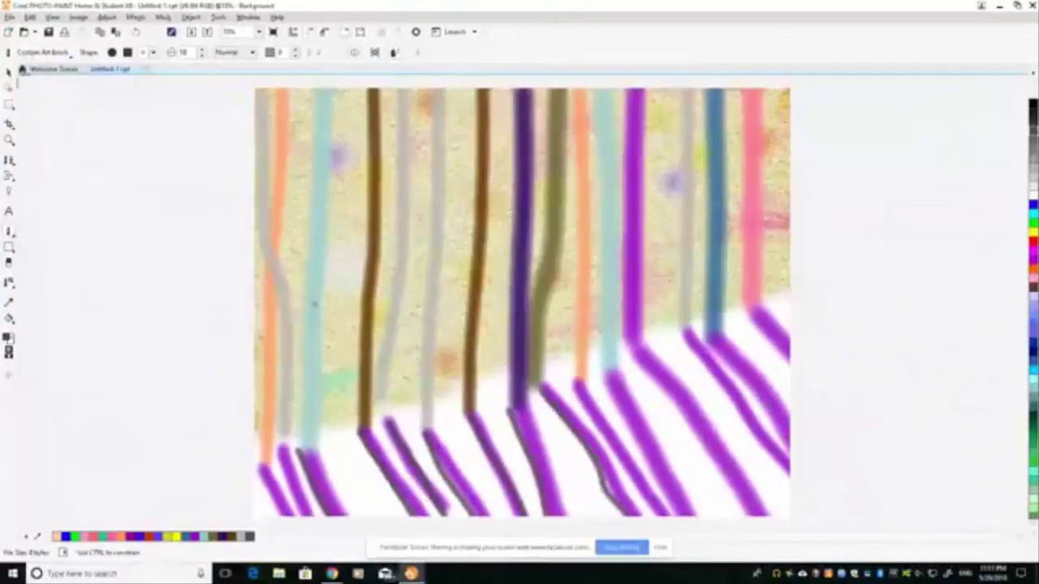
left_click_drag(579, 384, 659, 498)
left_click_drag(617, 376, 699, 515)
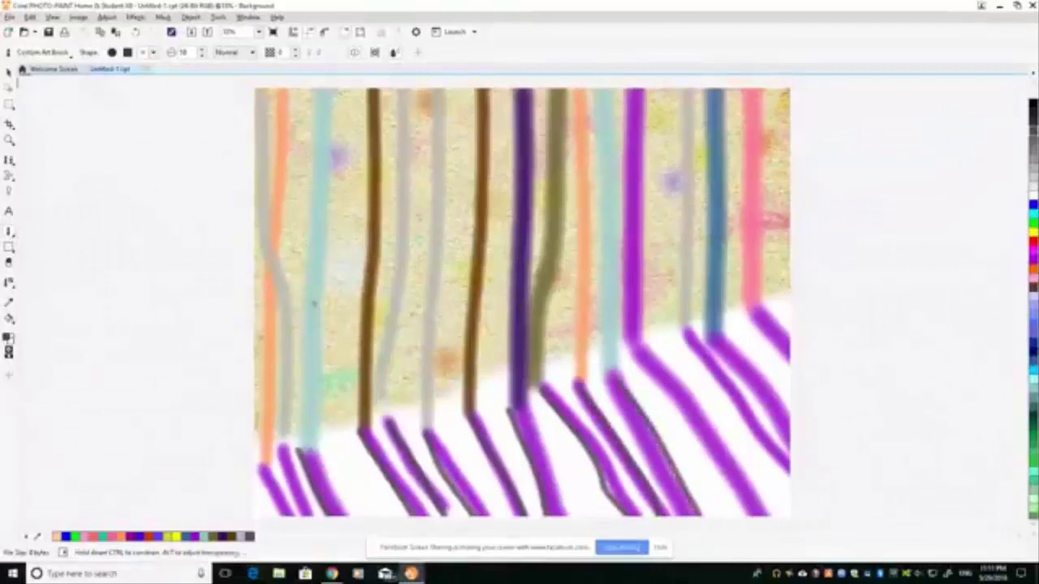
left_click_drag(633, 346, 737, 514)
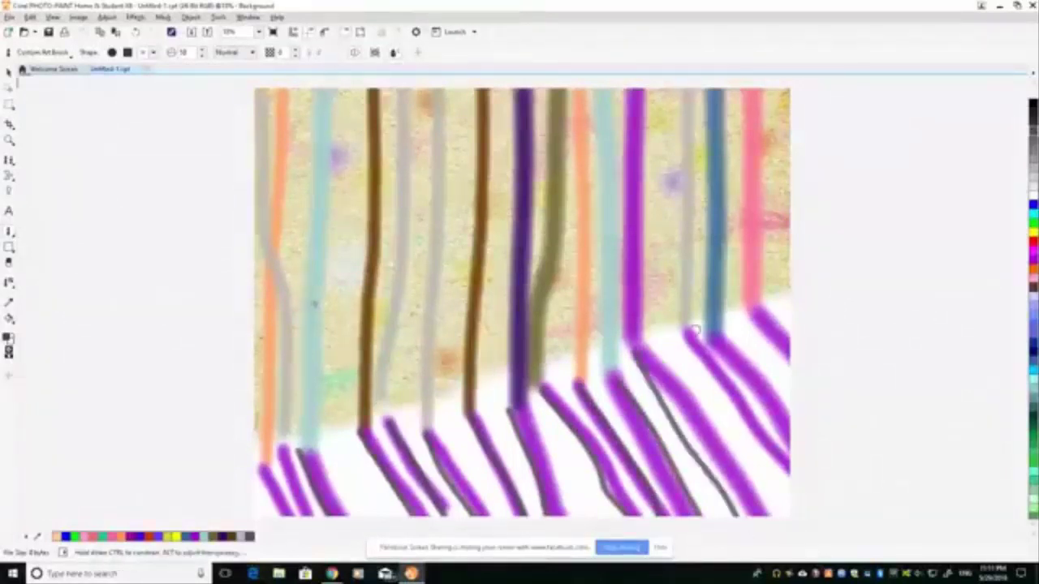
left_click_drag(694, 329, 787, 448)
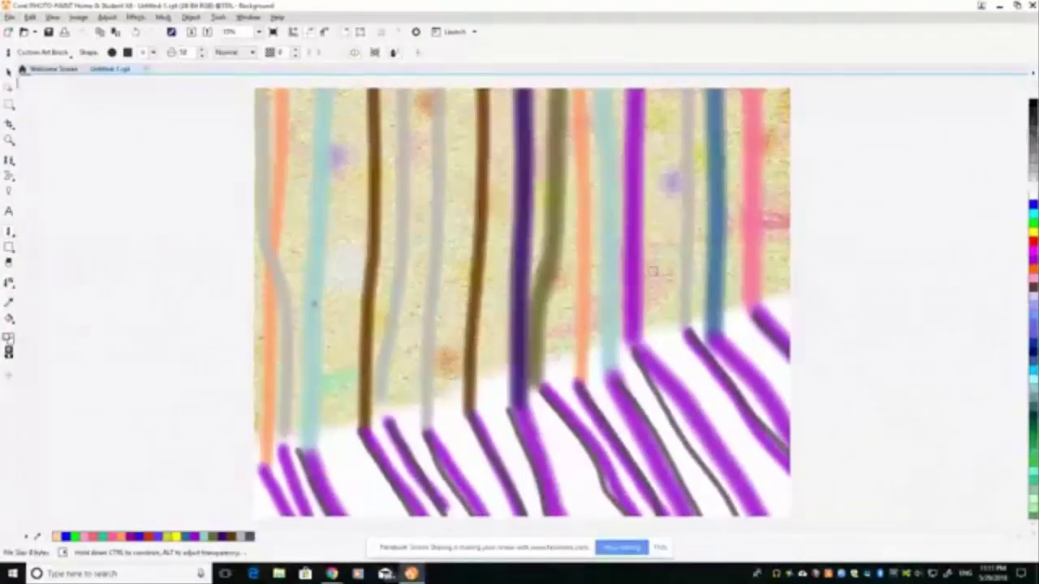
- Choose off-white and paint thin faint vertical lines in the gaps between the coloured stripes
left_click_drag(662, 325, 665, 96)
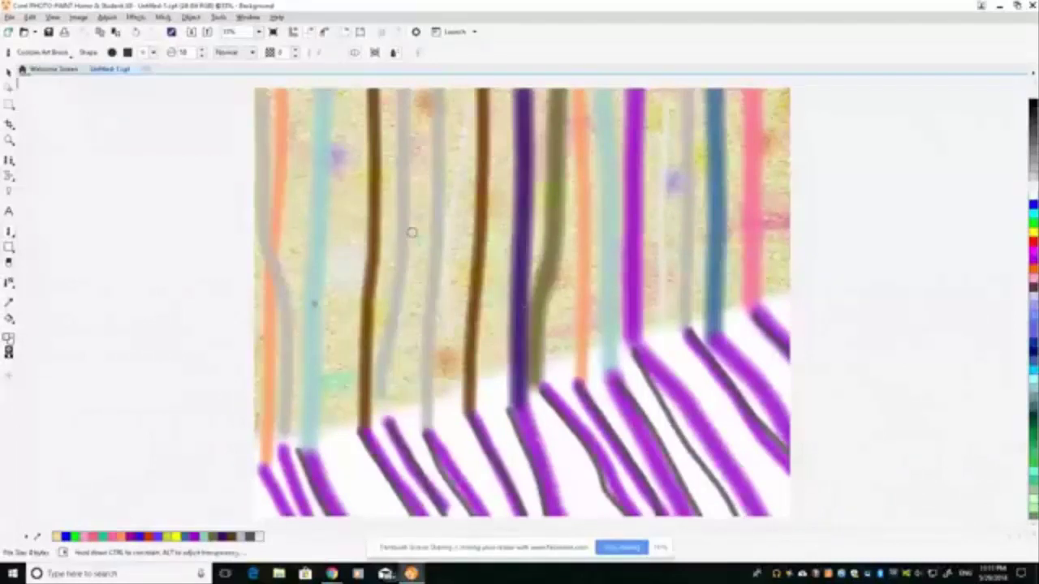
left_click_drag(413, 237, 419, 91)
left_click_drag(350, 300, 361, 155)
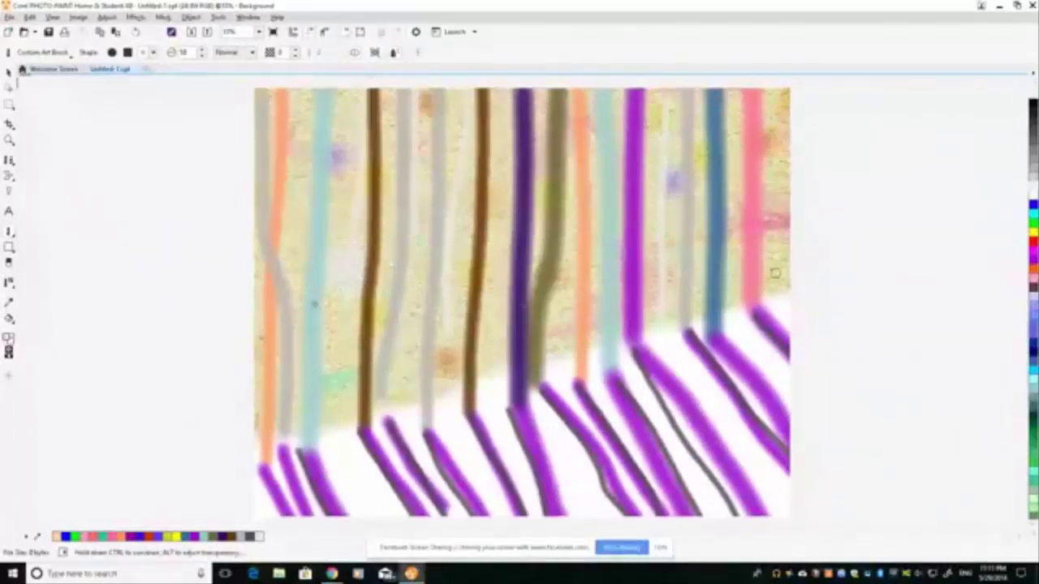
left_click_drag(775, 274, 763, 86)
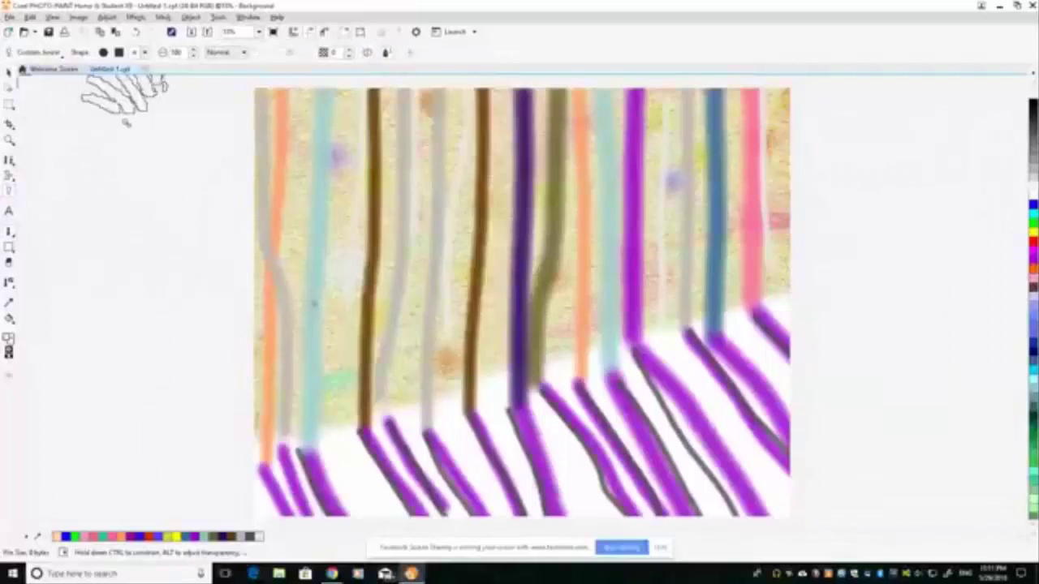
- Choose the soft round size 50 tip for the Smear tool and pull forked branches from both sides of the left brown stripe's upper part
left_click(145, 53)
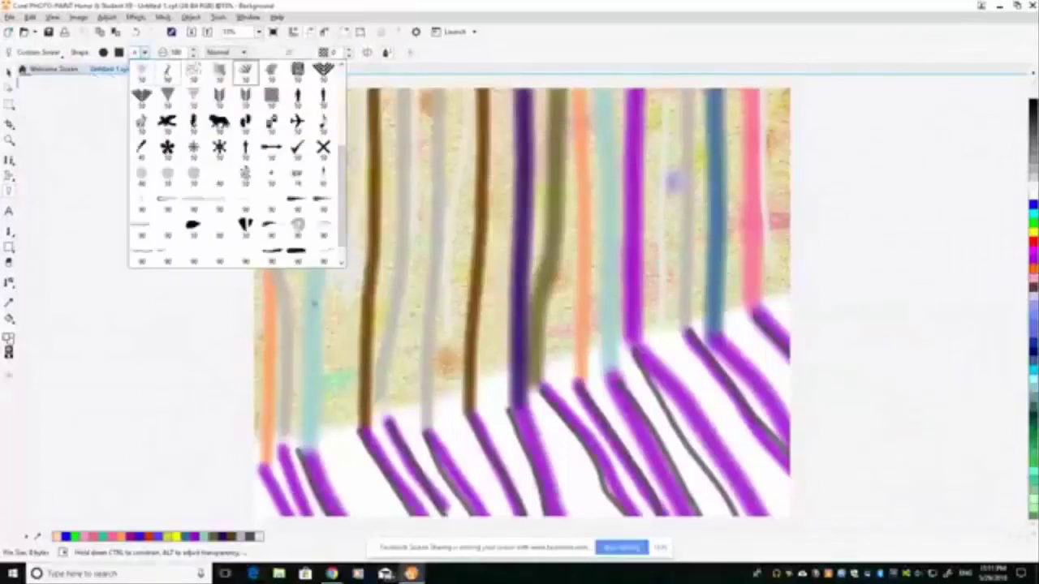
scroll(333, 172, "up", 5)
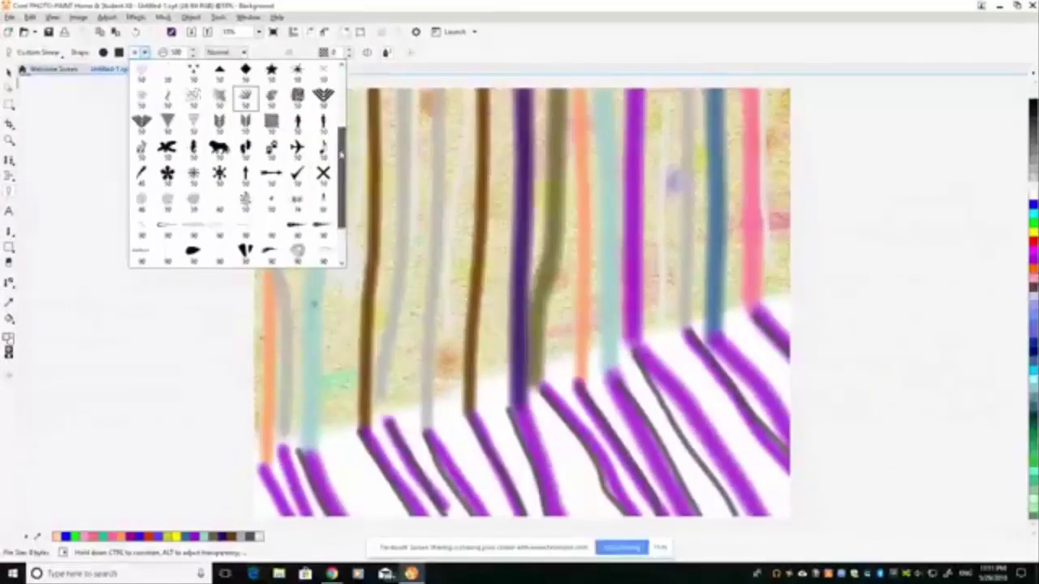
left_click(194, 72)
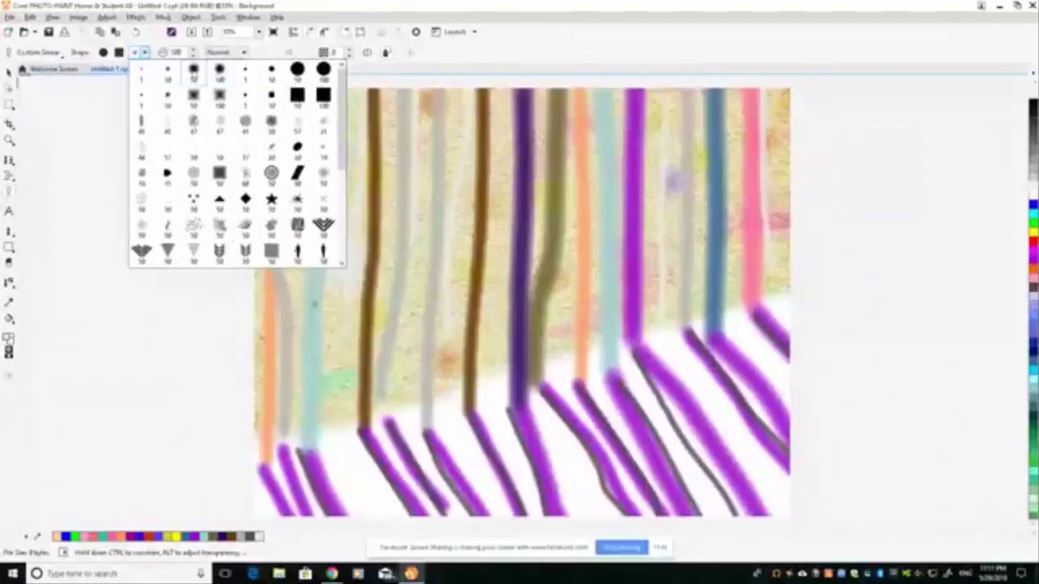
left_click(194, 73)
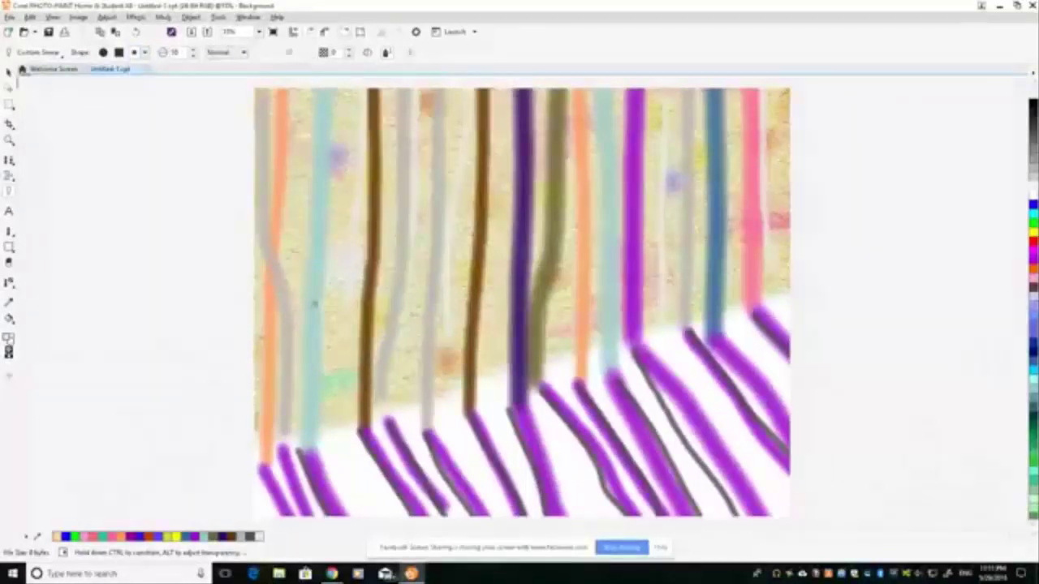
left_click_drag(383, 195, 427, 126)
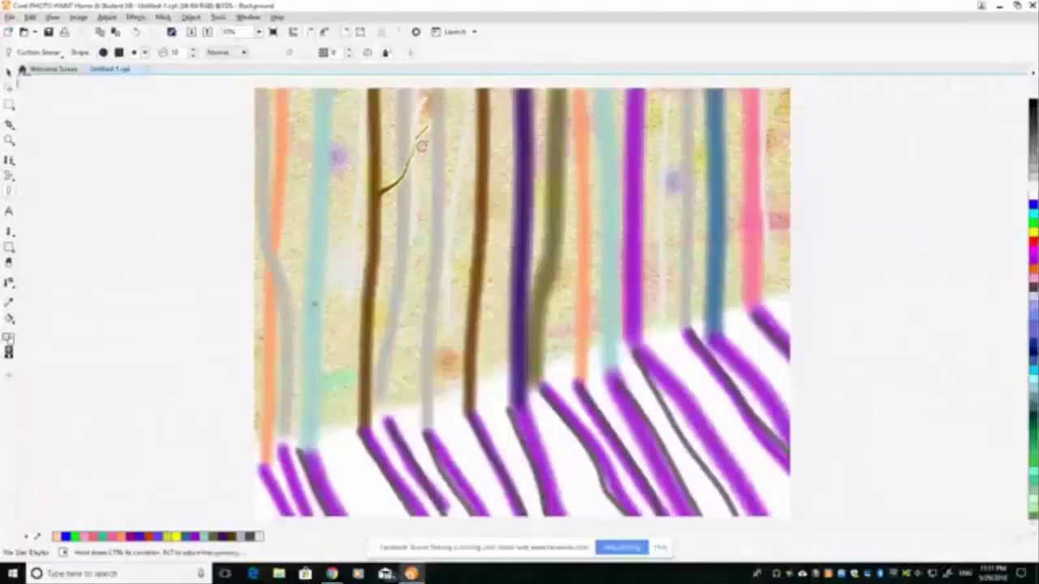
mouse_move(421, 146)
left_mouse_down()
mouse_move(411, 157)
mouse_move(417, 106)
left_mouse_up()
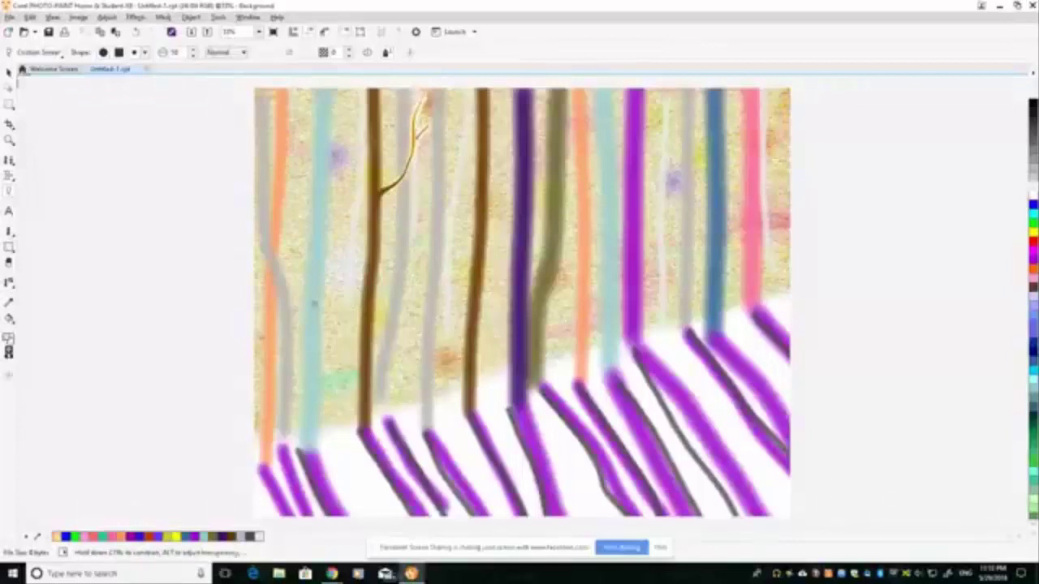
left_click_drag(370, 153, 339, 90)
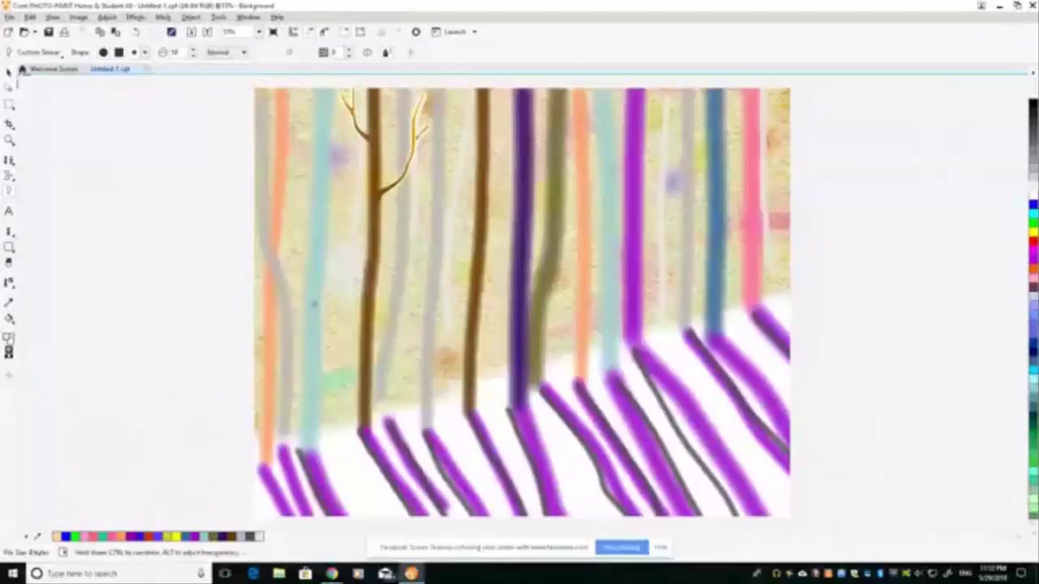
- Smear two lower branches out of the left brown stripe and one branch up and left from the dark purple stripe
mouse_move(365, 271)
left_mouse_down()
mouse_move(335, 234)
mouse_move(312, 101)
left_mouse_up()
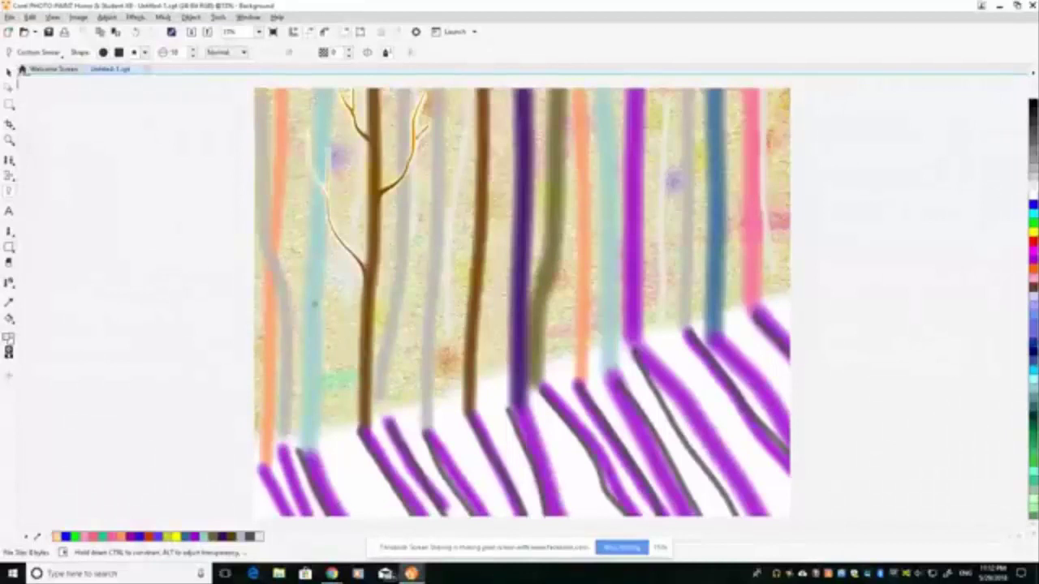
left_click_drag(374, 315, 419, 219)
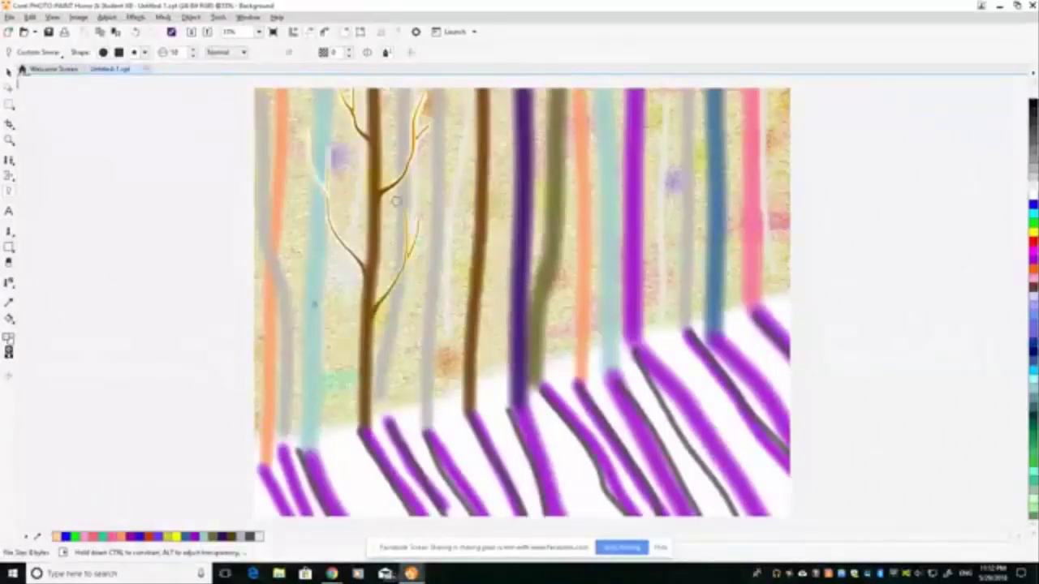
left_click_drag(515, 205, 469, 120)
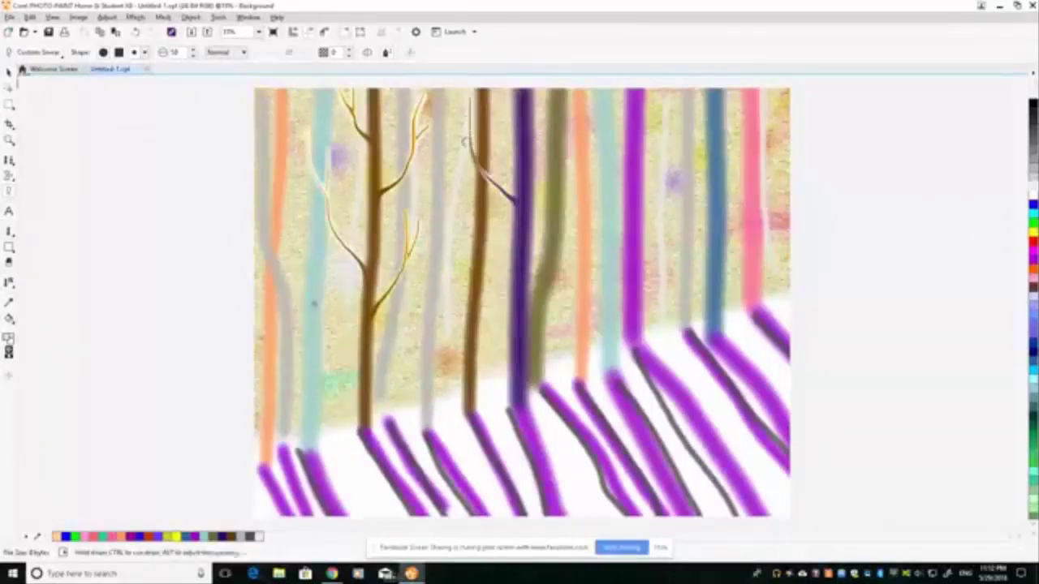
- Smear a side twig onto the dark purple stripe's left branch and pull a forked branch up and right from the same stripe
left_click_drag(469, 147, 443, 112)
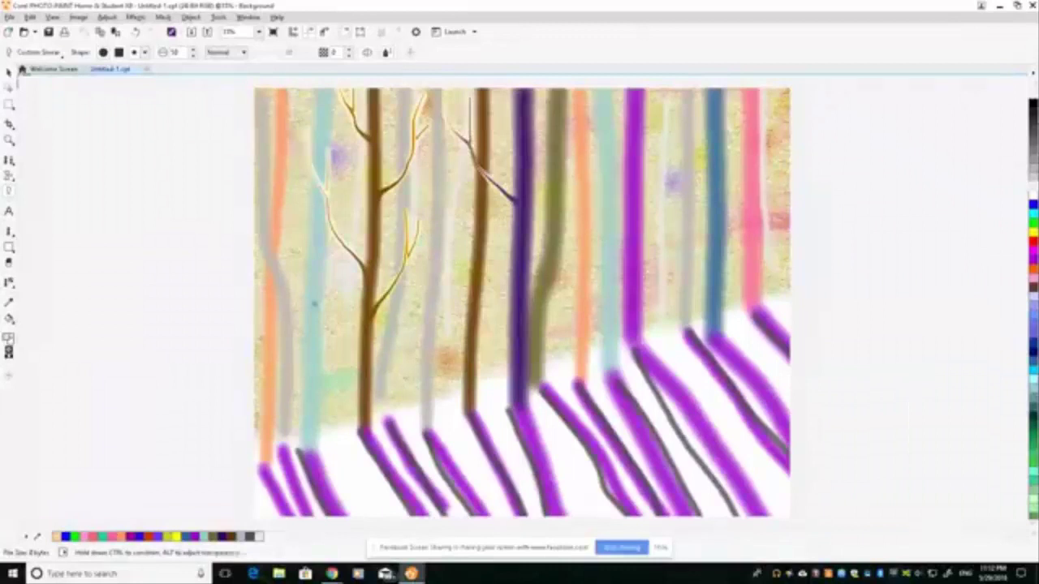
left_click_drag(532, 239, 576, 122)
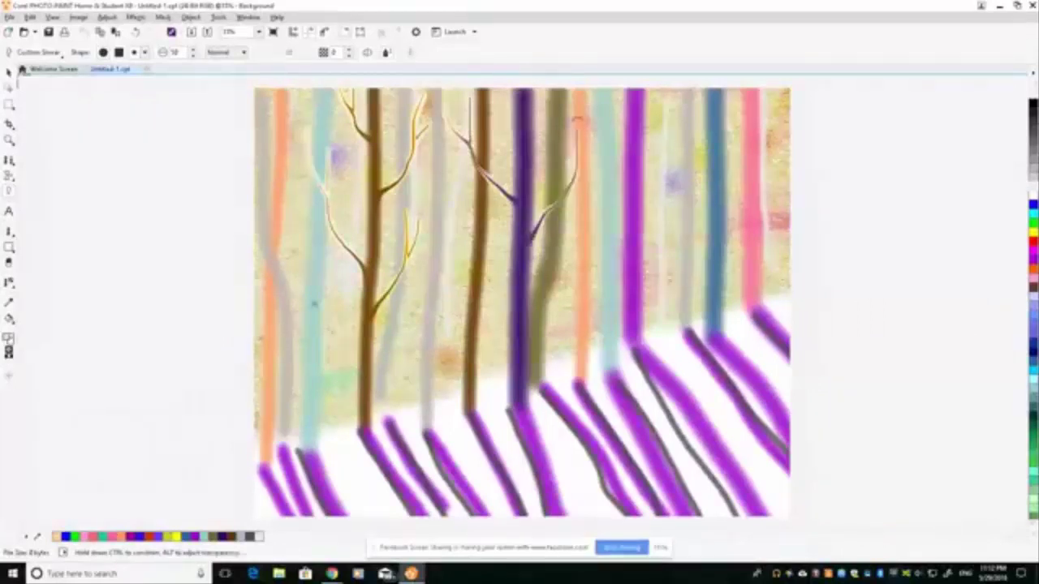
left_click_drag(573, 175, 561, 112)
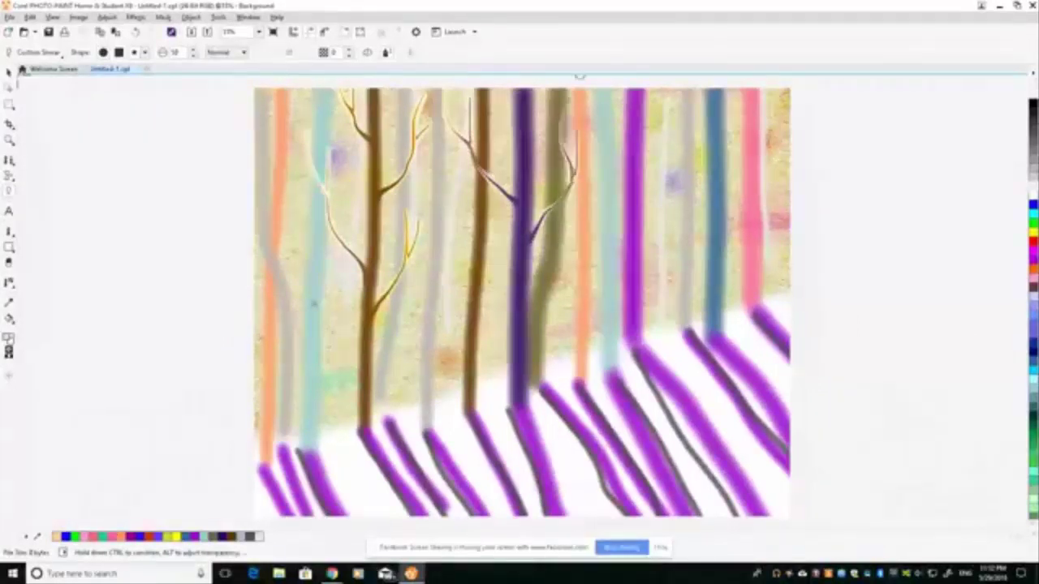
- Smear forked branches upward from both sides of the second brown stripe and from both sides of the olive stripe
left_click_drag(481, 280, 531, 95)
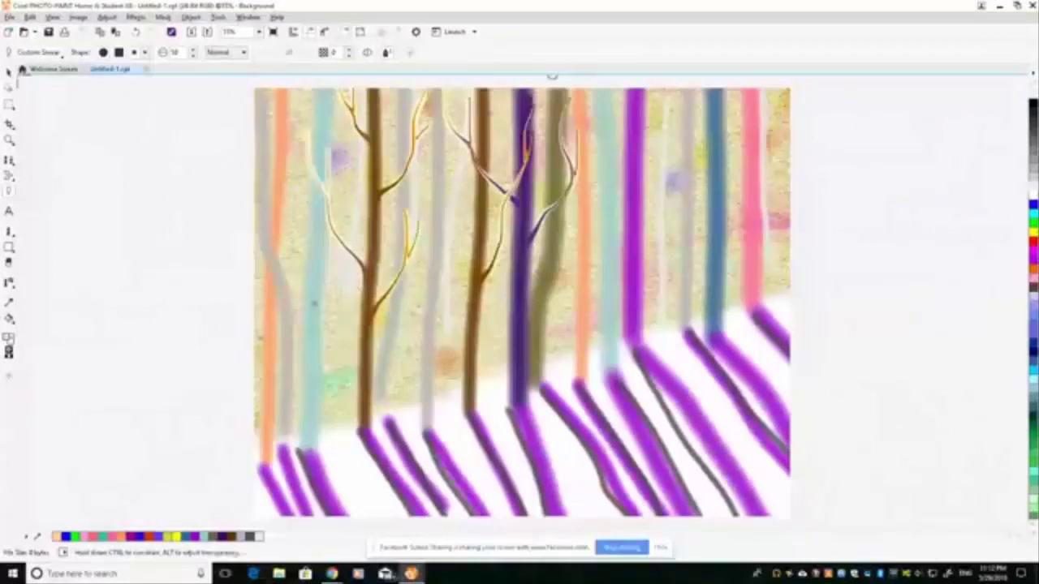
left_click_drag(472, 258, 450, 198)
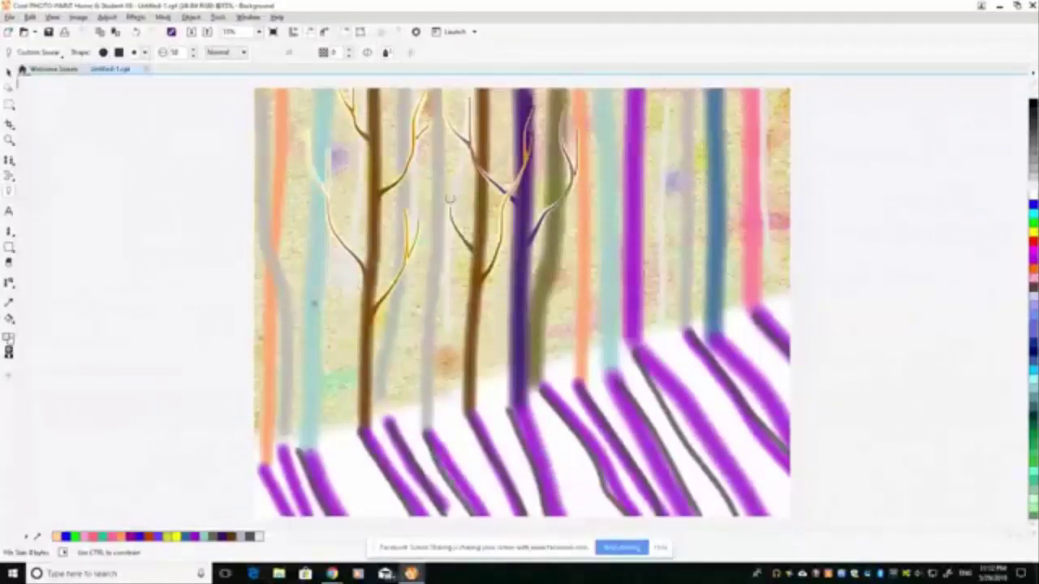
left_click_drag(429, 162, 418, 146)
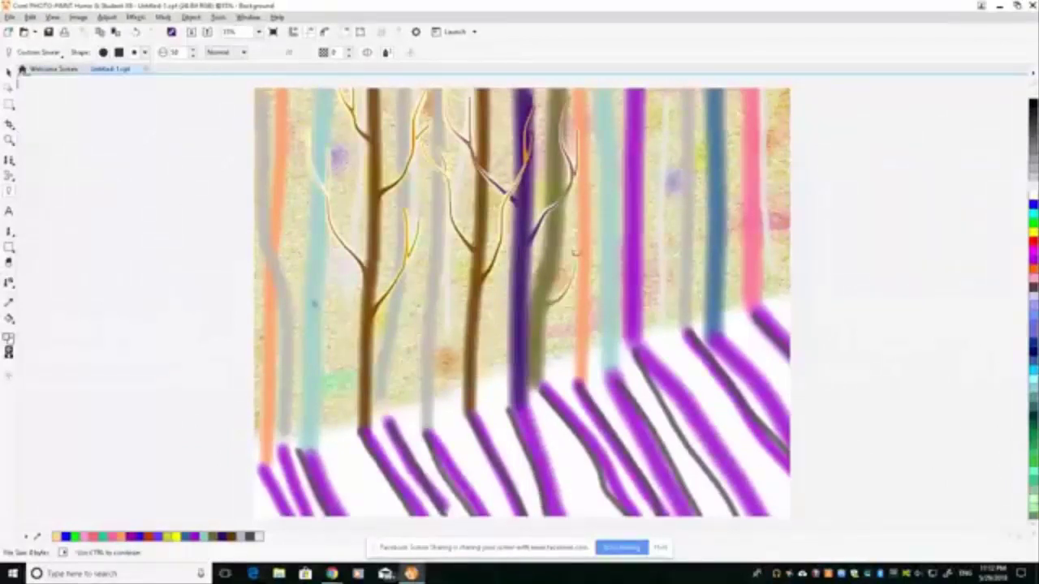
left_click_drag(581, 272, 603, 206)
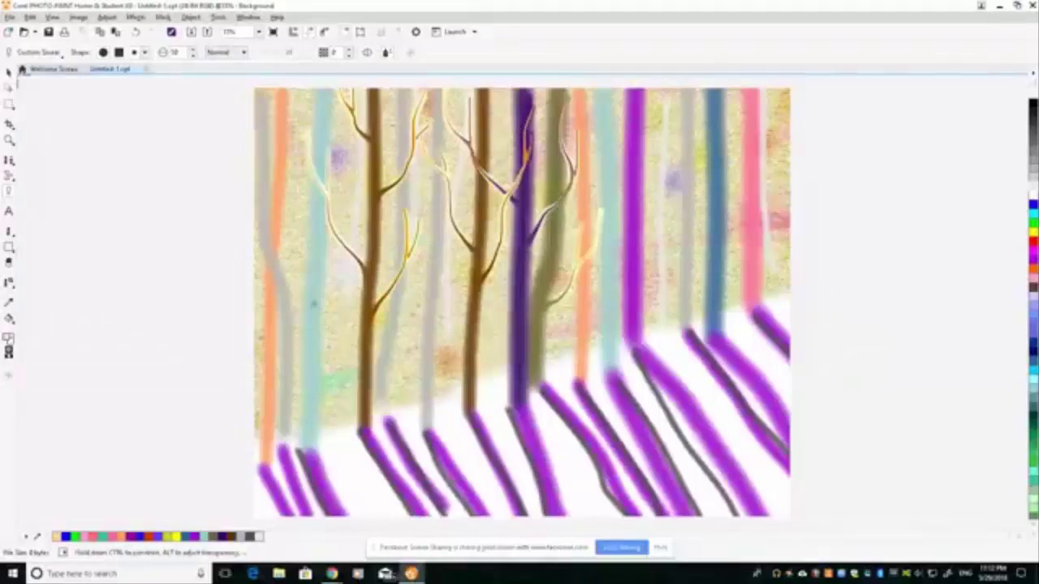
mouse_move(544, 244)
left_mouse_down()
mouse_move(502, 217)
mouse_move(497, 181)
mouse_move(541, 189)
mouse_move(537, 173)
left_mouse_up()
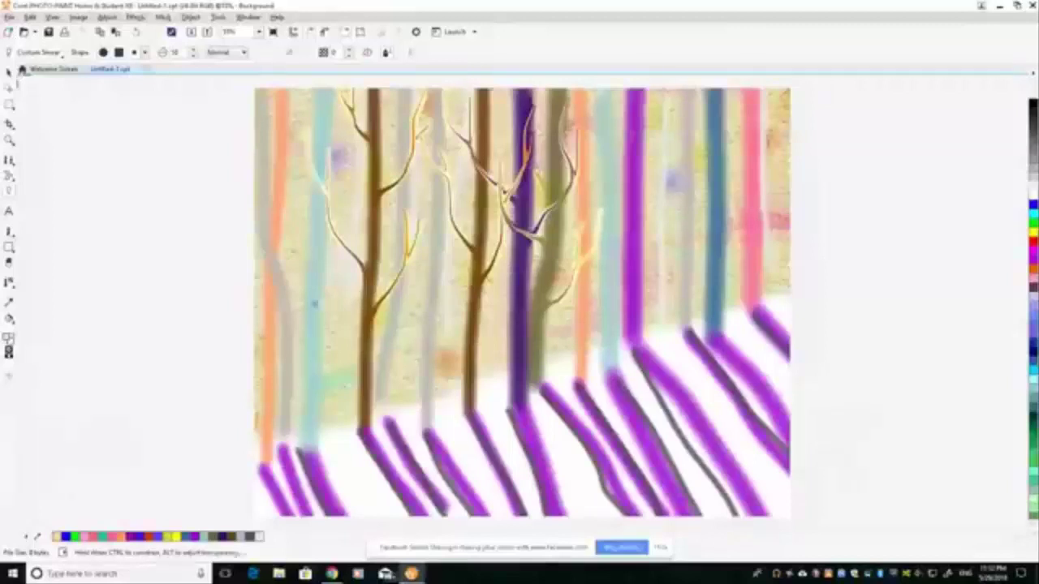
- Smear upward-curving forked branches out of both sides of the bright purple stripe, from its upper part down to its middle
left_click_drag(641, 129, 671, 81)
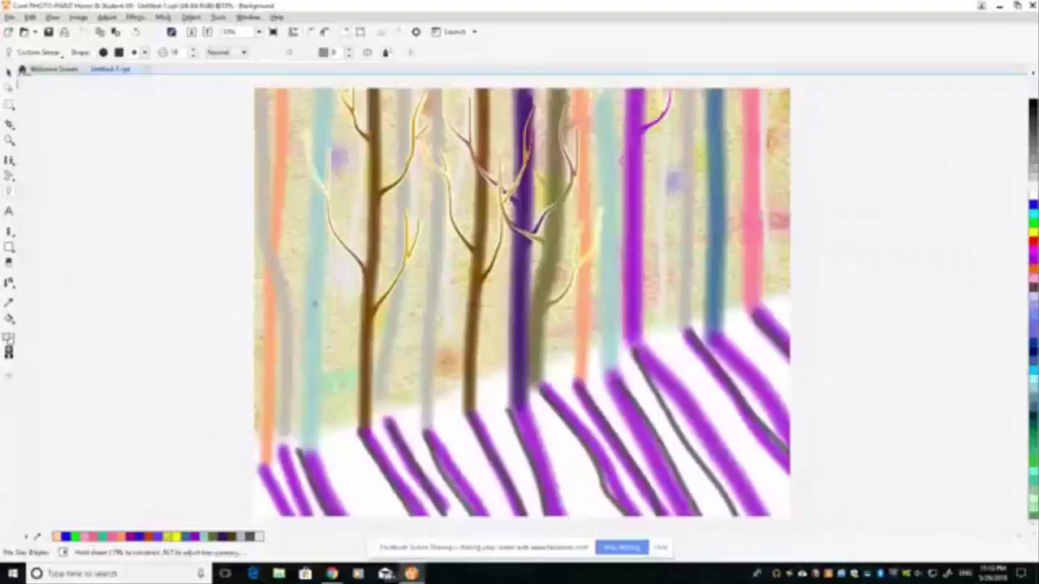
left_click_drag(621, 160, 609, 122)
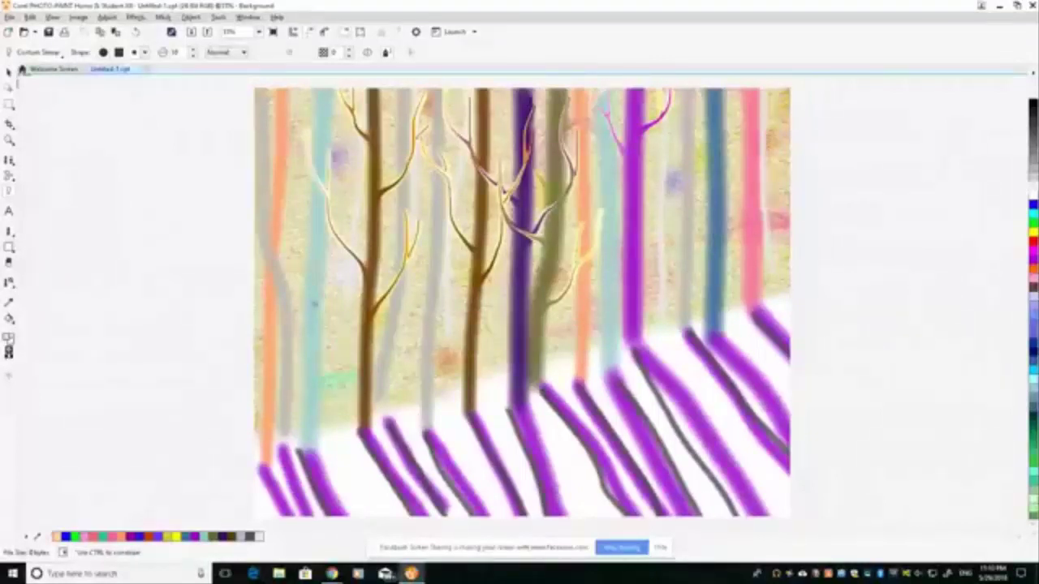
left_click_drag(639, 203, 672, 128)
left_click_drag(658, 175, 698, 114)
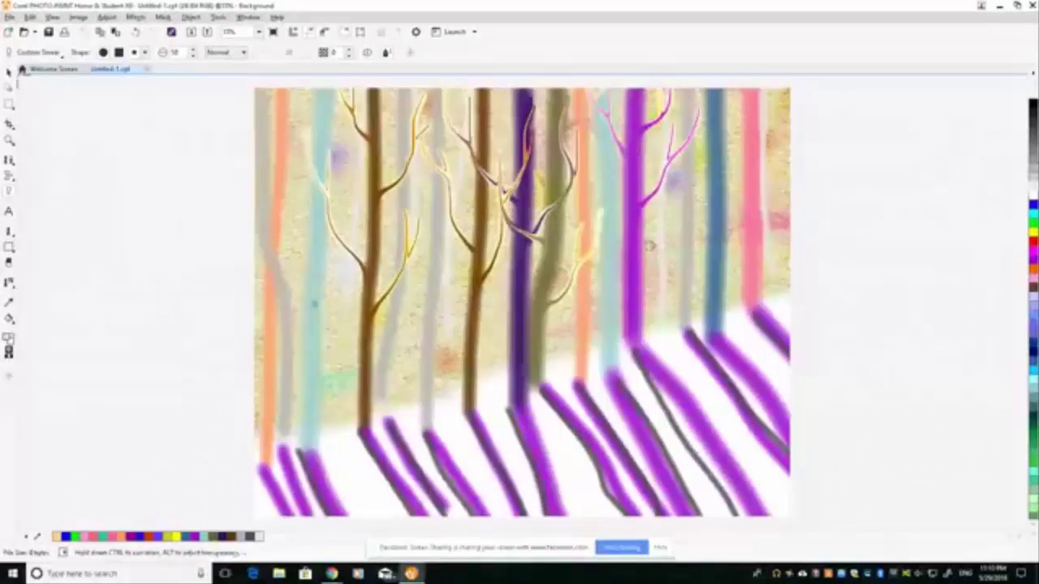
left_click_drag(593, 215, 601, 160)
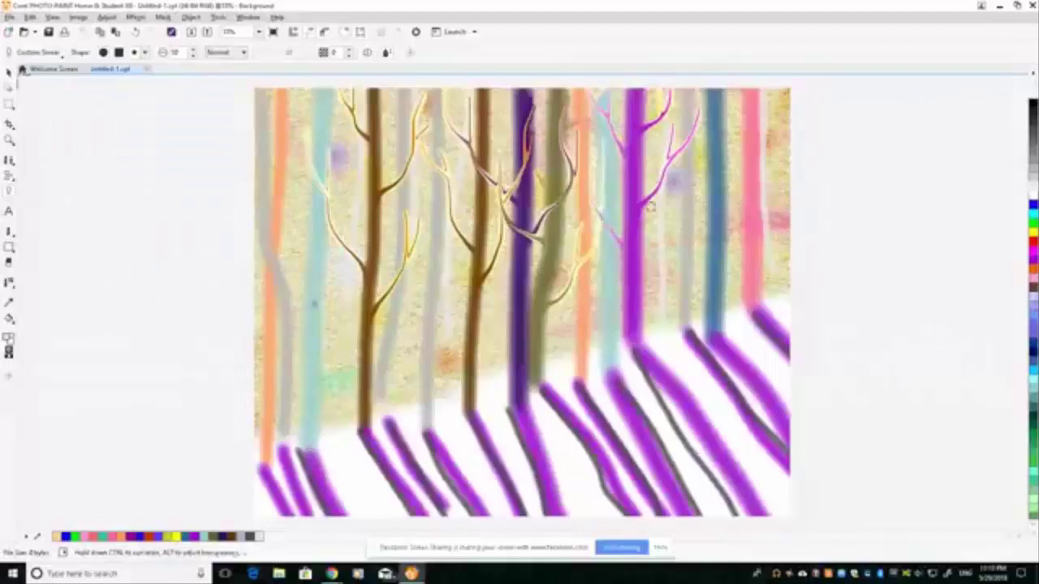
- Smear branches from both sides of the blue stripe and thin twigs from the right side of the pink stripe
left_click_drag(722, 174, 745, 130)
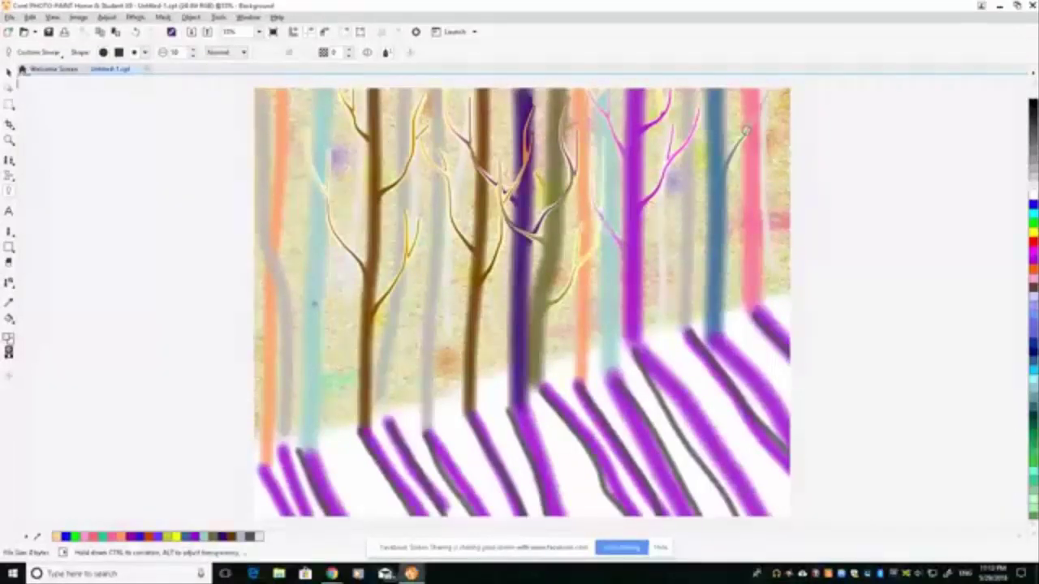
left_click_drag(706, 132, 680, 95)
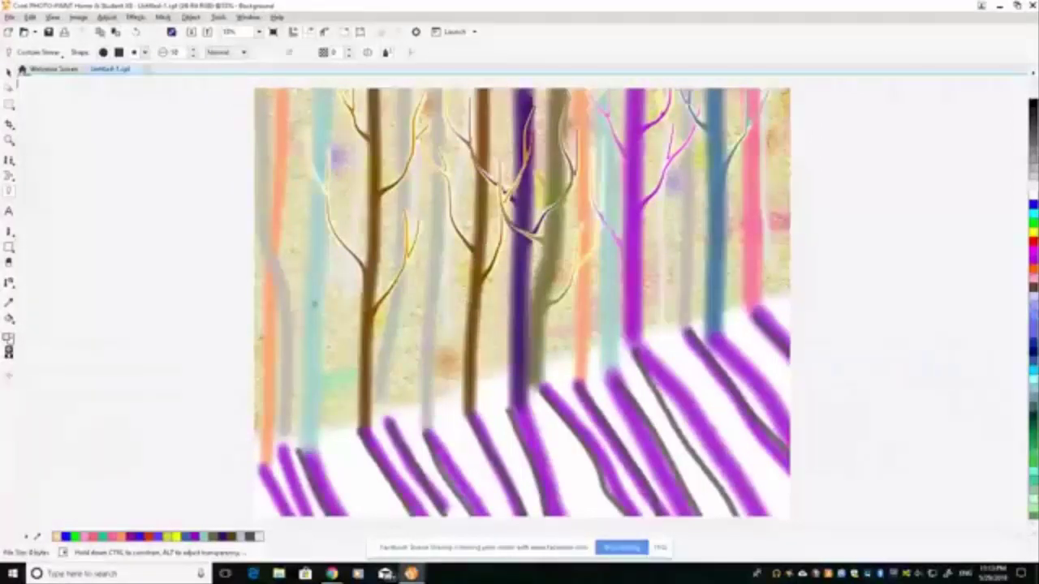
mouse_move(725, 226)
left_mouse_down()
mouse_move(765, 188)
mouse_move(763, 130)
left_mouse_up()
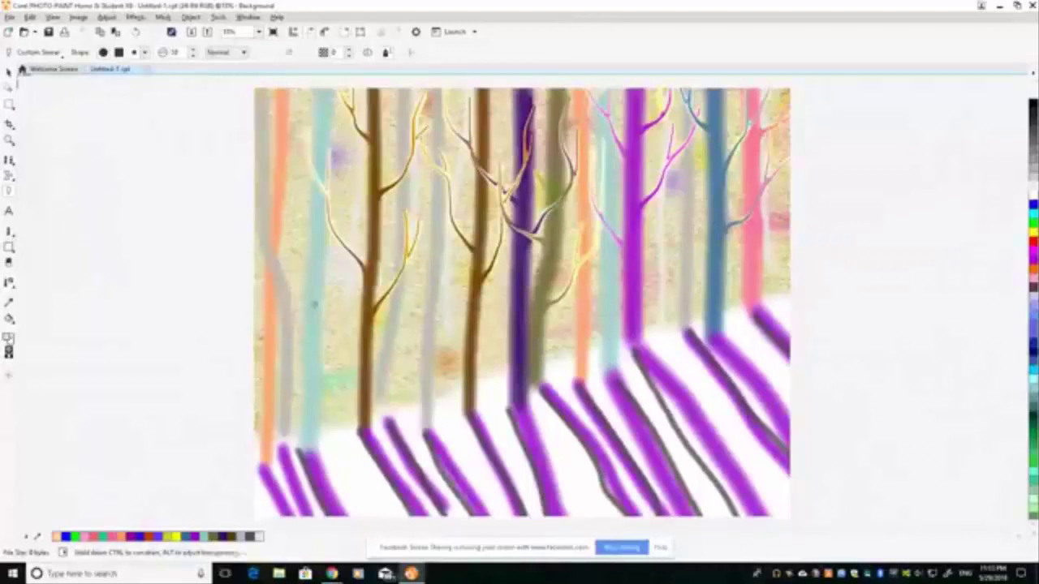
- Smear light twigs across the left brown stripe's top and middle, and a pale forked branch over the upper part of the leftmost orange stripe
left_click_drag(355, 133, 382, 107)
left_click_drag(372, 115, 380, 91)
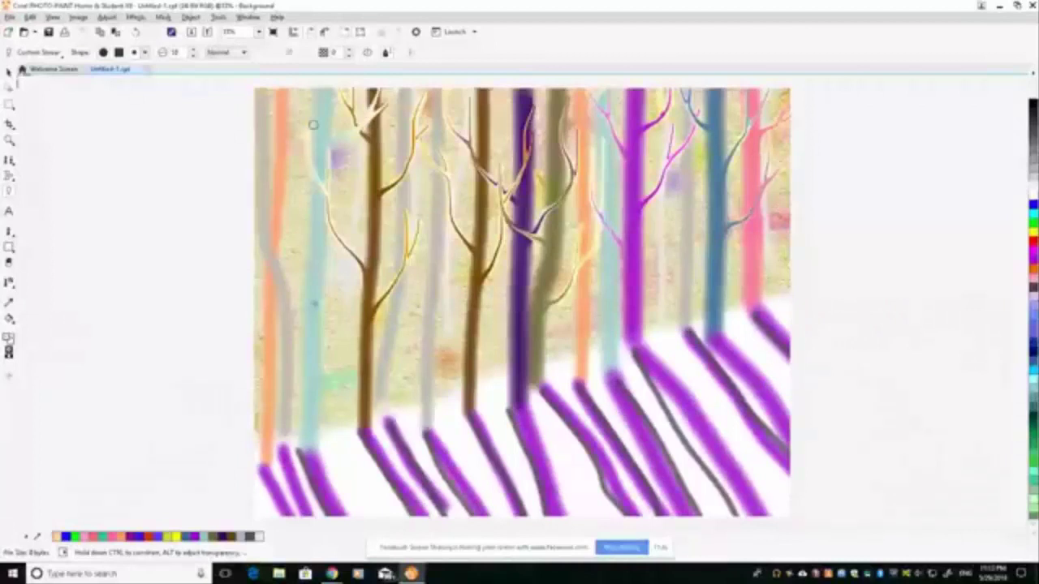
left_click_drag(313, 125, 294, 91)
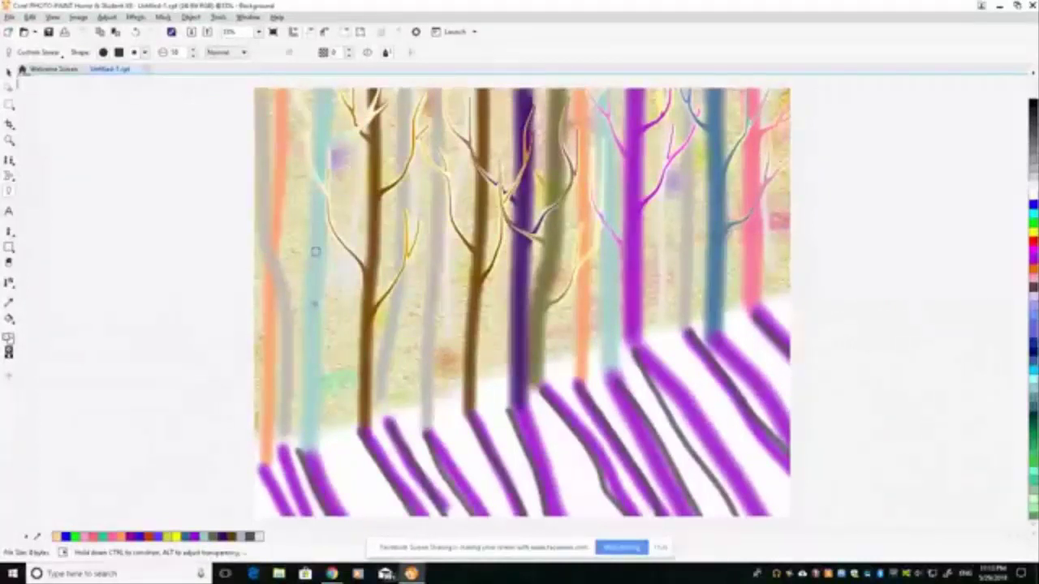
left_click_drag(288, 235, 260, 159)
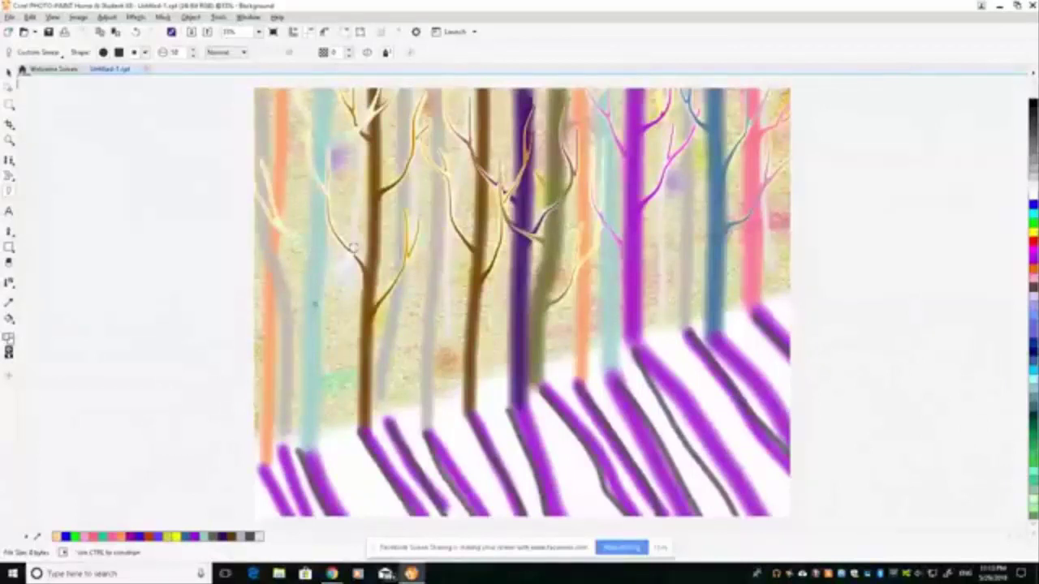
left_click_drag(354, 248, 380, 232)
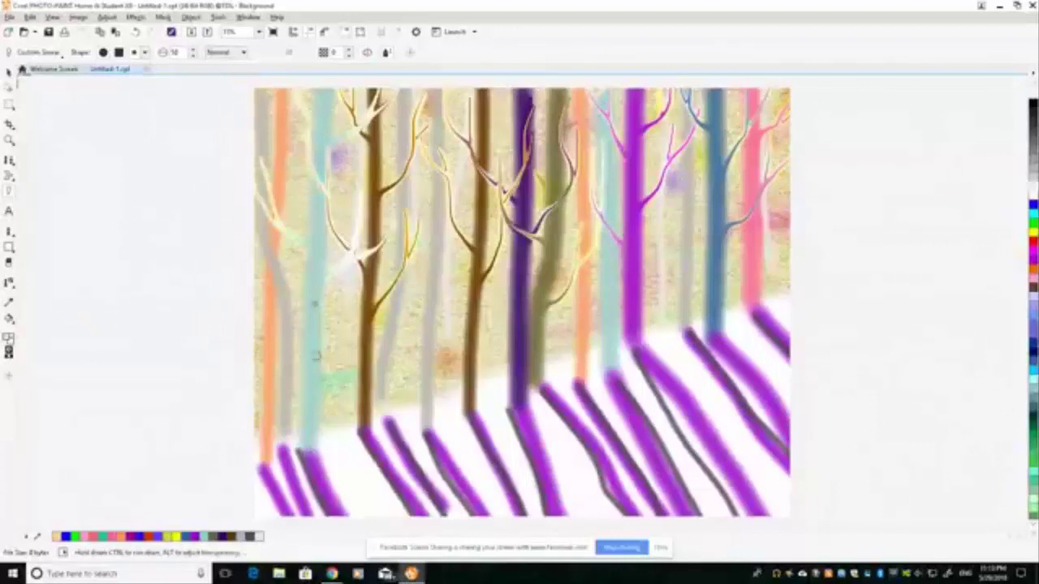
- Smear pale forked branches over the orange, grey and turquoise stripes at the painting's left edge, from top to bottom
left_click_drag(293, 340, 261, 263)
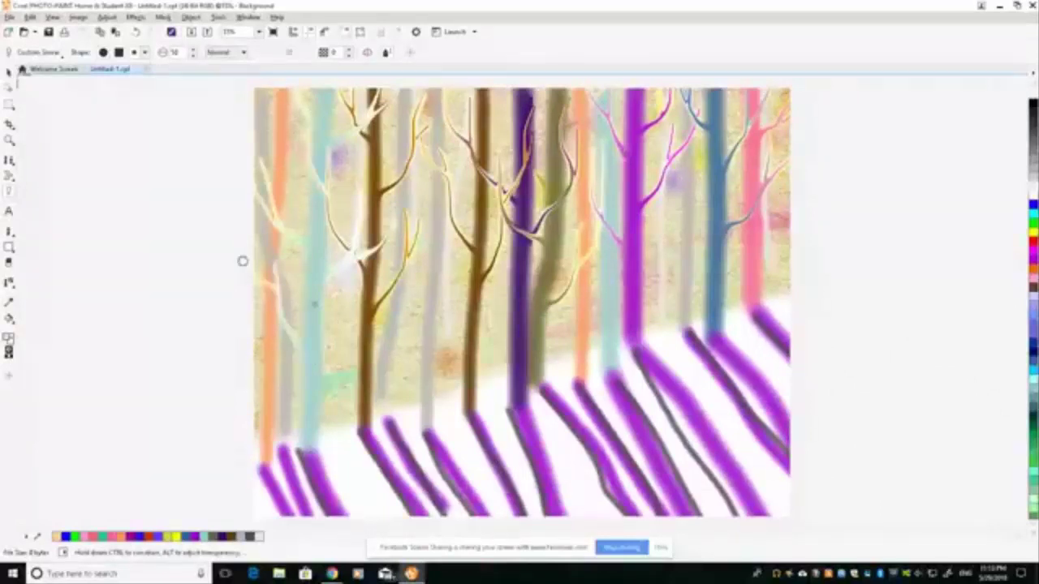
left_click_drag(319, 238, 306, 290)
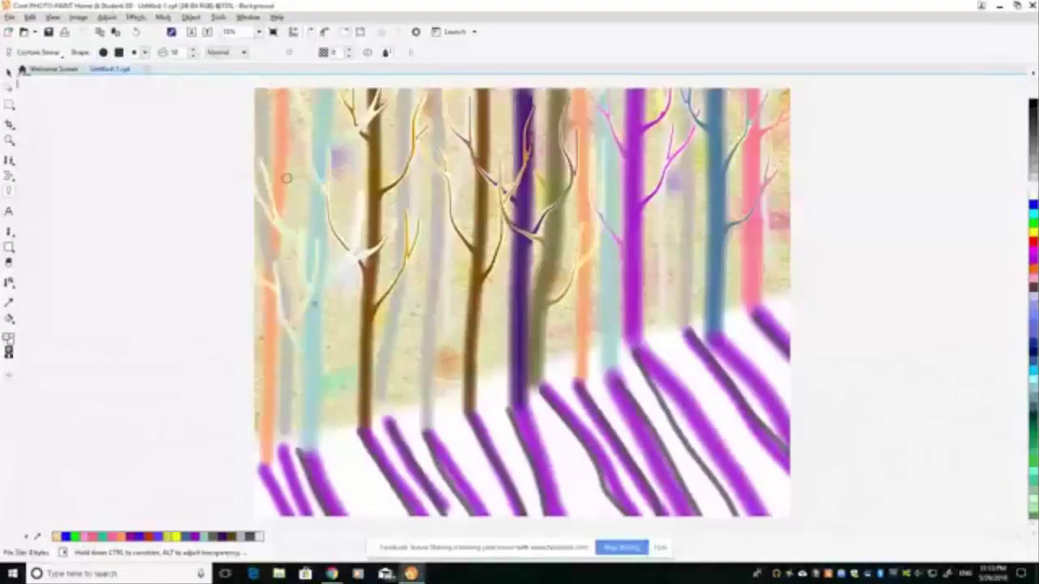
mouse_move(297, 160)
left_mouse_down()
mouse_move(328, 108)
mouse_move(301, 140)
left_mouse_up()
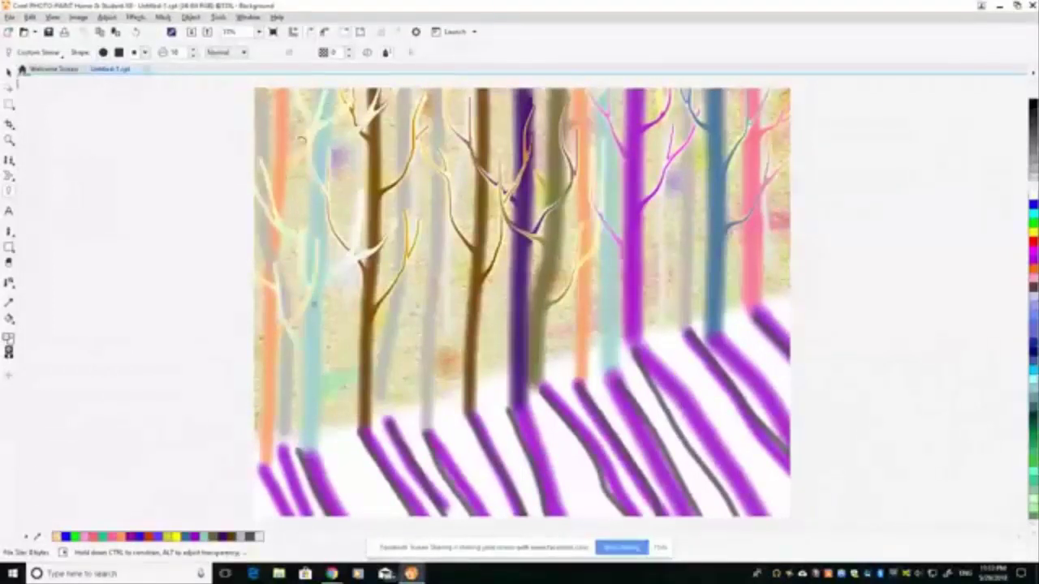
left_click_drag(268, 91, 258, 128)
left_click_drag(299, 375, 337, 332)
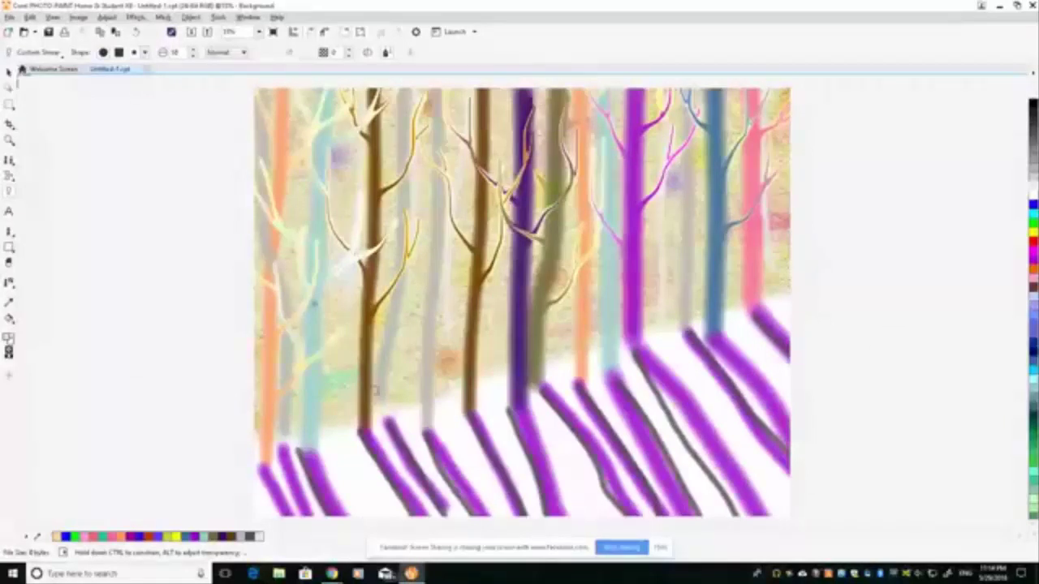
- Smear pale branches from the lower part of the left brown stripe and across the middle of the second brown stripe
left_click_drag(358, 381, 341, 365)
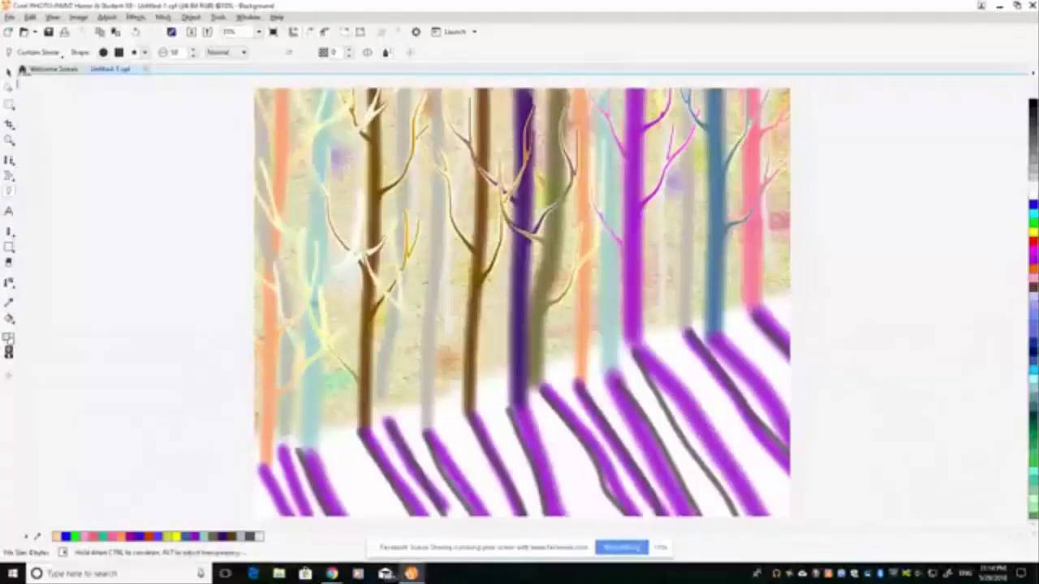
left_click_drag(475, 281, 472, 253)
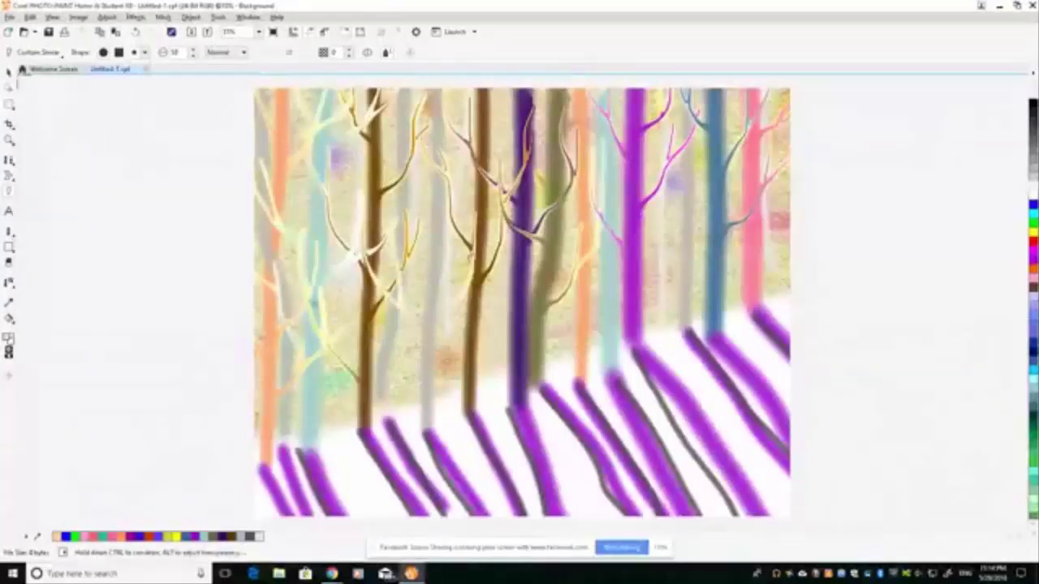
left_click_drag(460, 301, 487, 286)
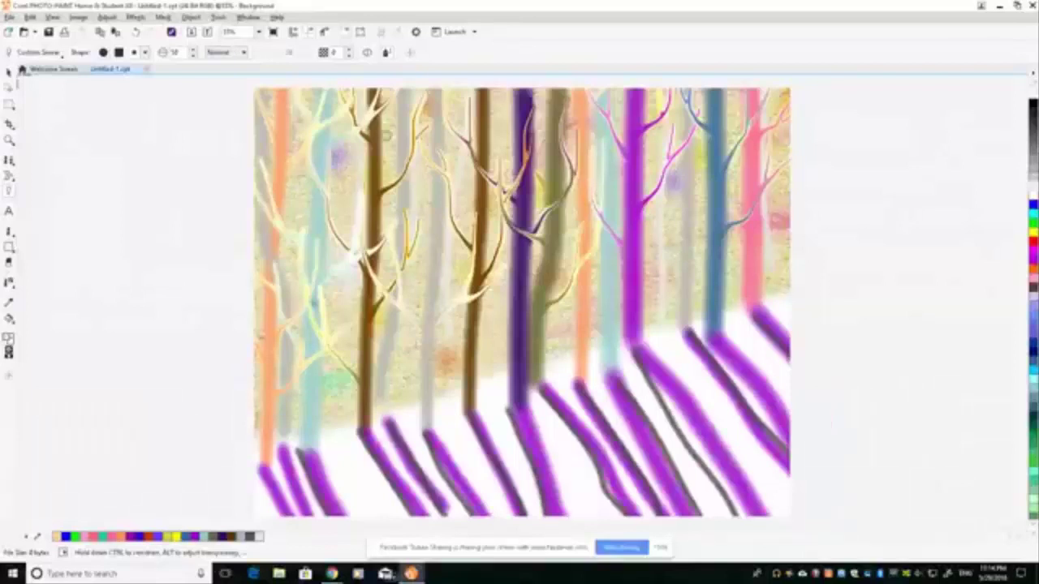
- Set the Smear tip size to 40 and pull long pale branches up and outward from the foot of the left turquoise stripe
left_click(143, 53)
type("40")
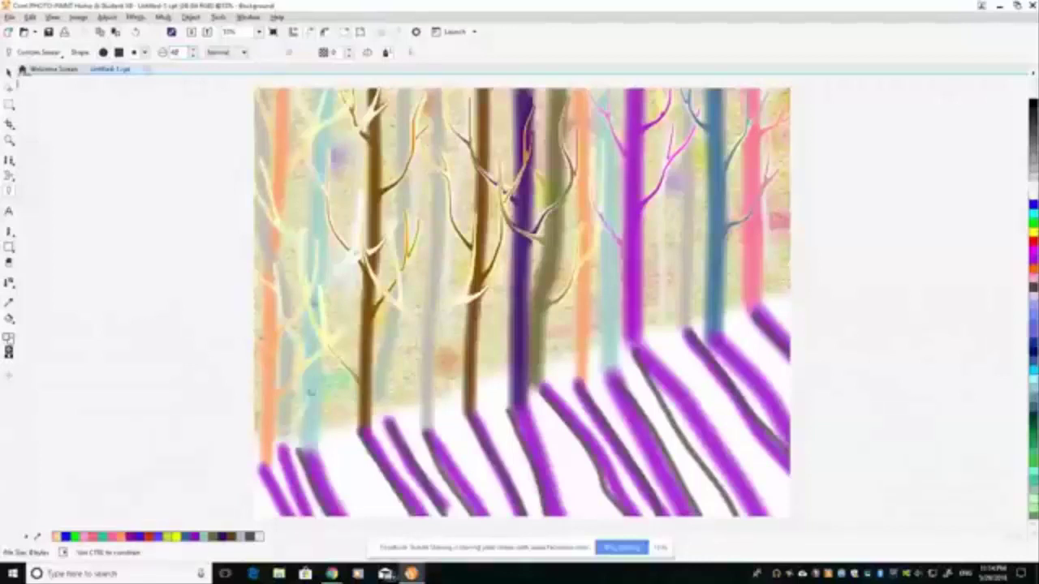
left_click_drag(346, 375, 276, 427)
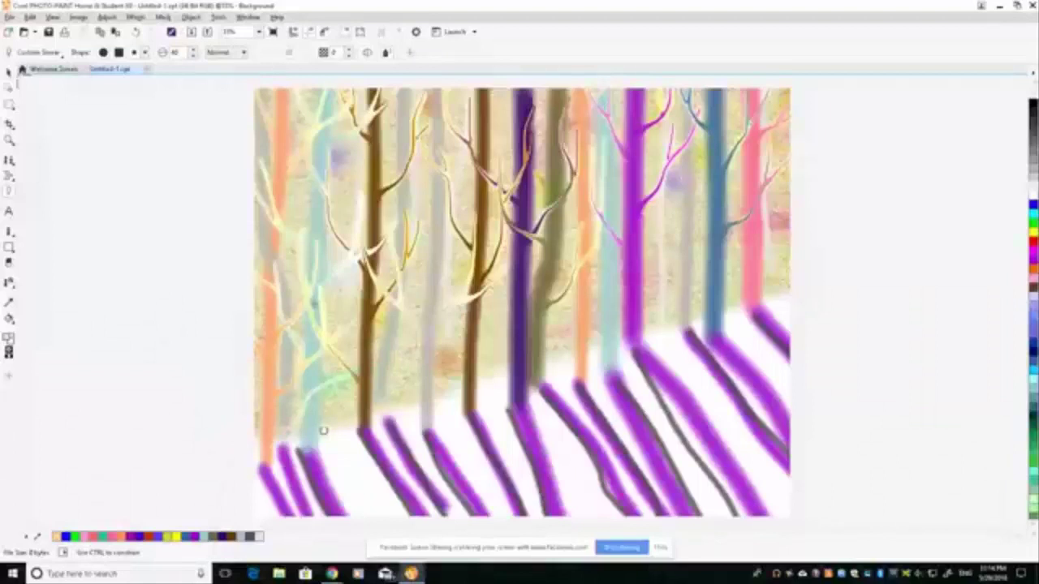
left_click_drag(323, 431, 286, 282)
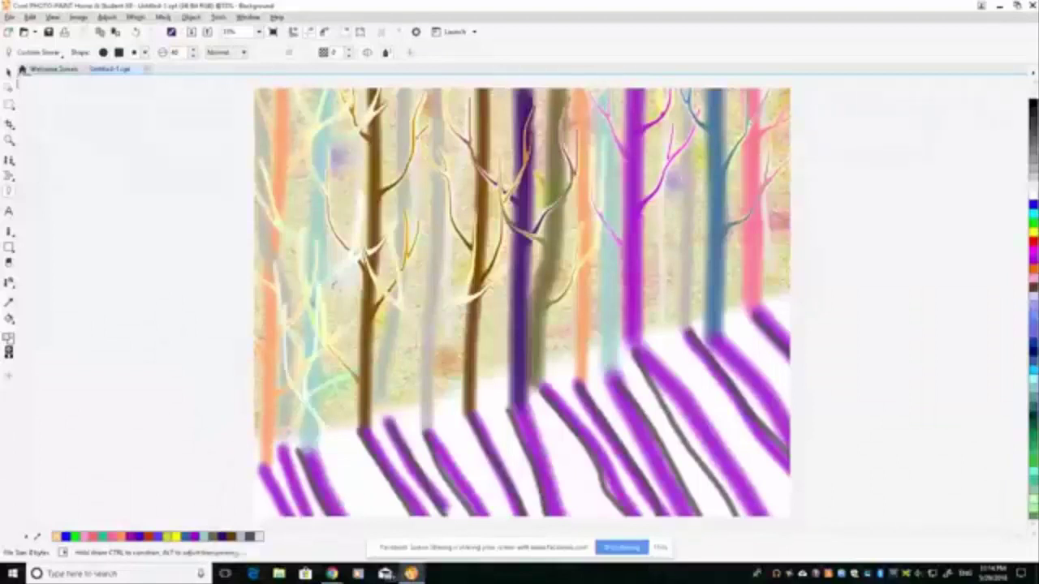
mouse_move(317, 418)
left_mouse_down()
mouse_move(341, 381)
mouse_move(372, 256)
left_mouse_up()
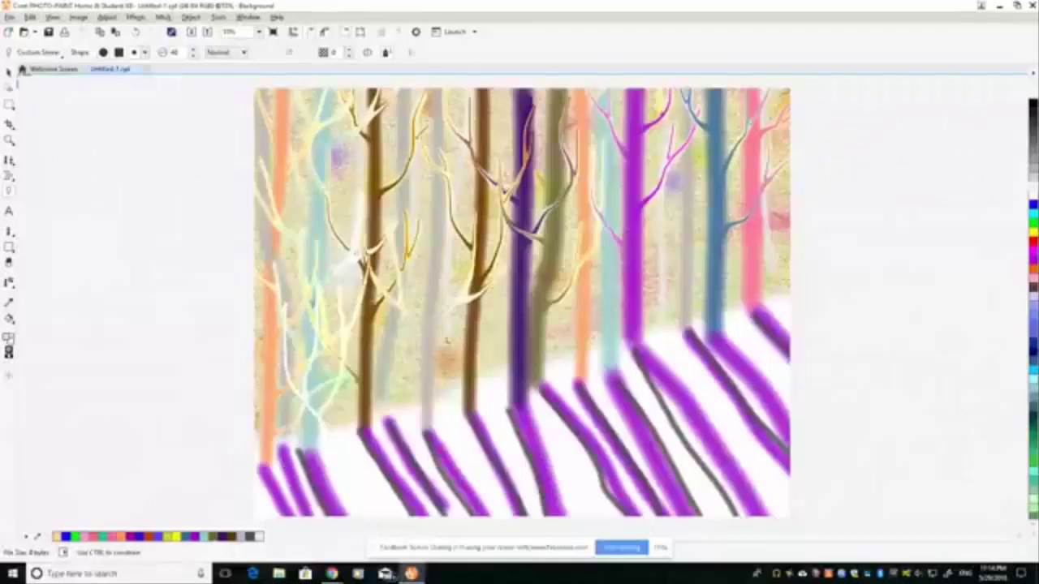
- Smear thin pale branches upward over the grey stripes between the two brown stripes and beside the left brown stripe
left_click_drag(447, 341, 436, 323)
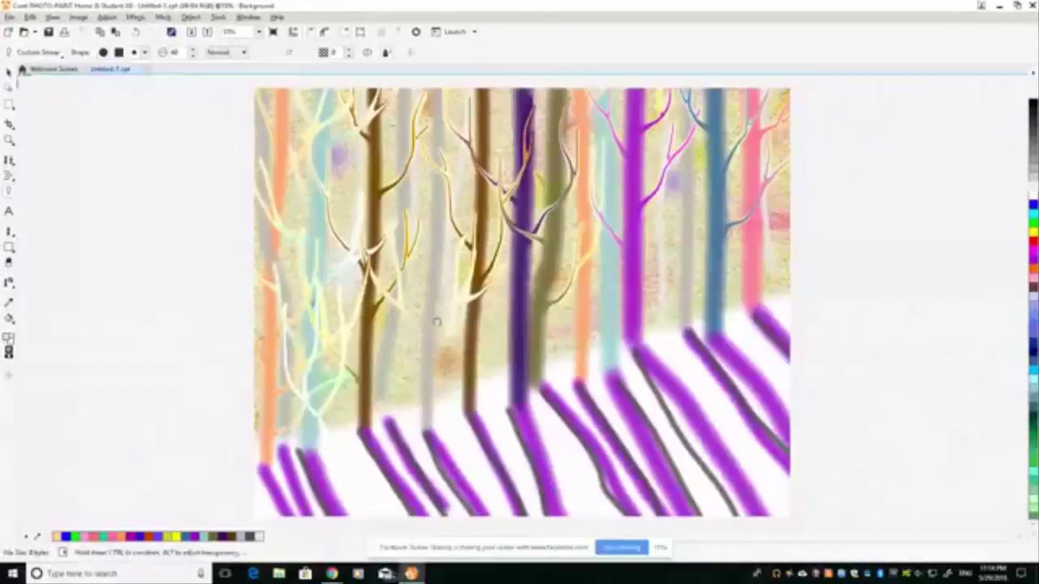
left_click_drag(412, 280, 428, 180)
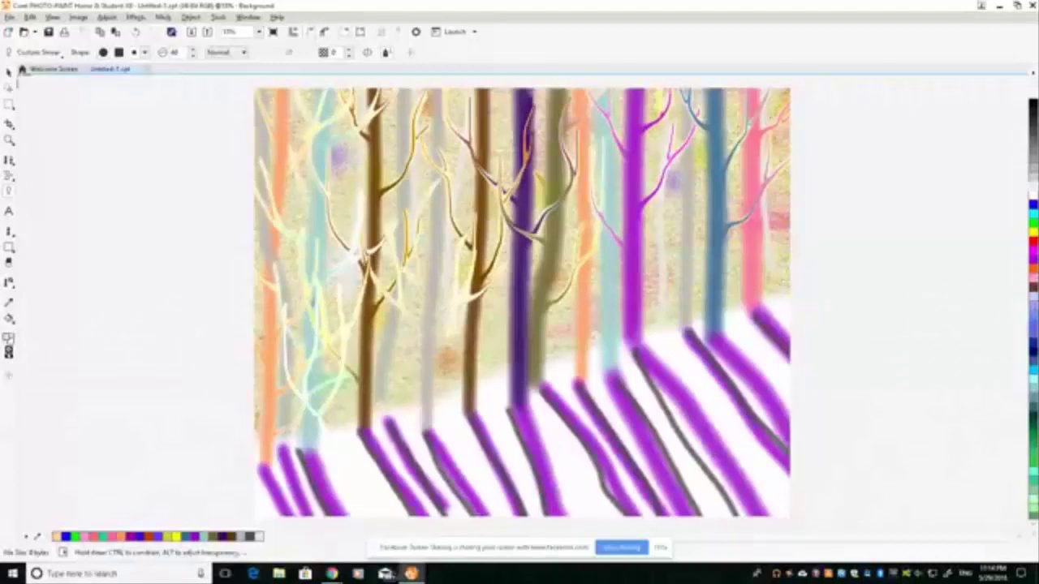
left_click_drag(397, 406, 381, 282)
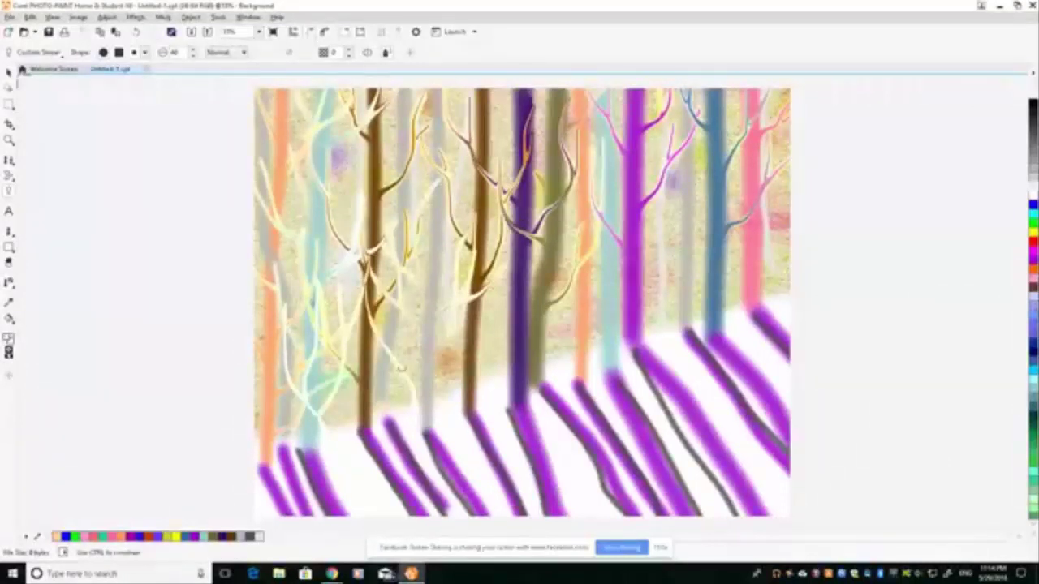
left_click_drag(401, 370, 448, 263)
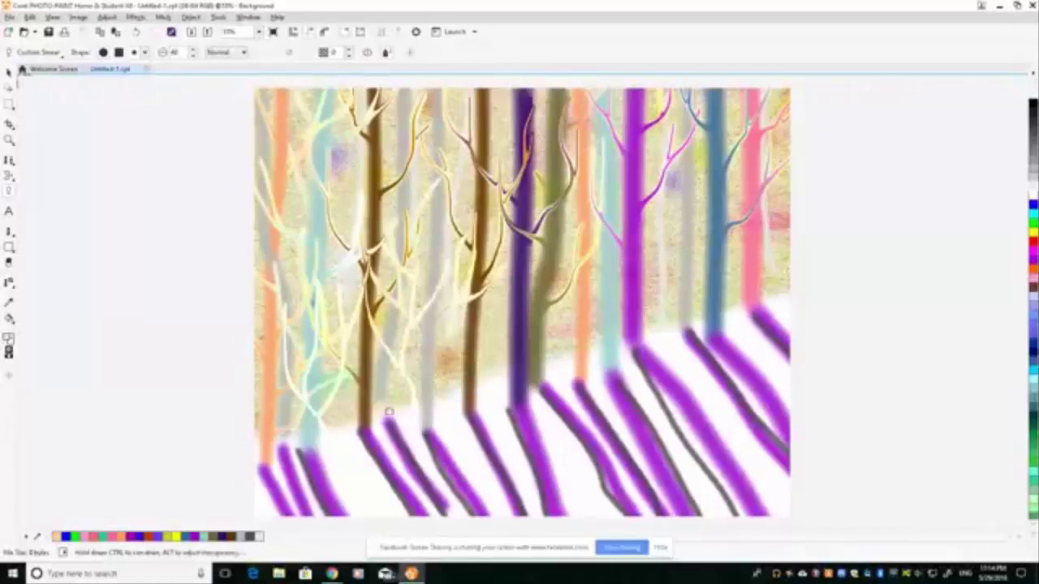
left_click_drag(337, 298, 329, 235)
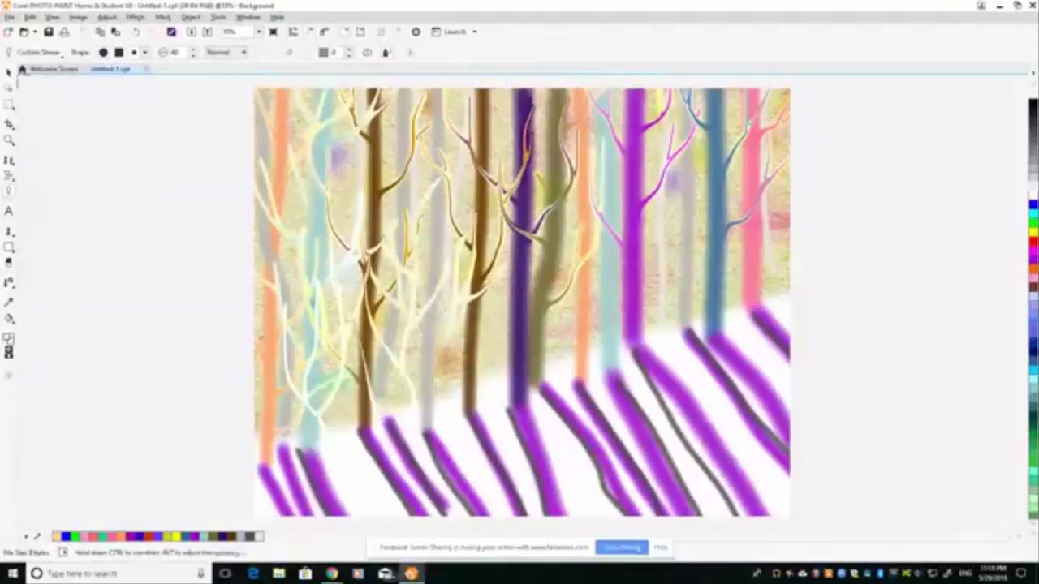
- Smear thin forked branches from the lower parts of the two brown trunks across the grey stripes between them
left_click_drag(420, 300, 424, 241)
left_click_drag(349, 423, 344, 406)
mouse_move(328, 305)
left_mouse_down()
mouse_move(345, 375)
mouse_move(369, 333)
left_mouse_up()
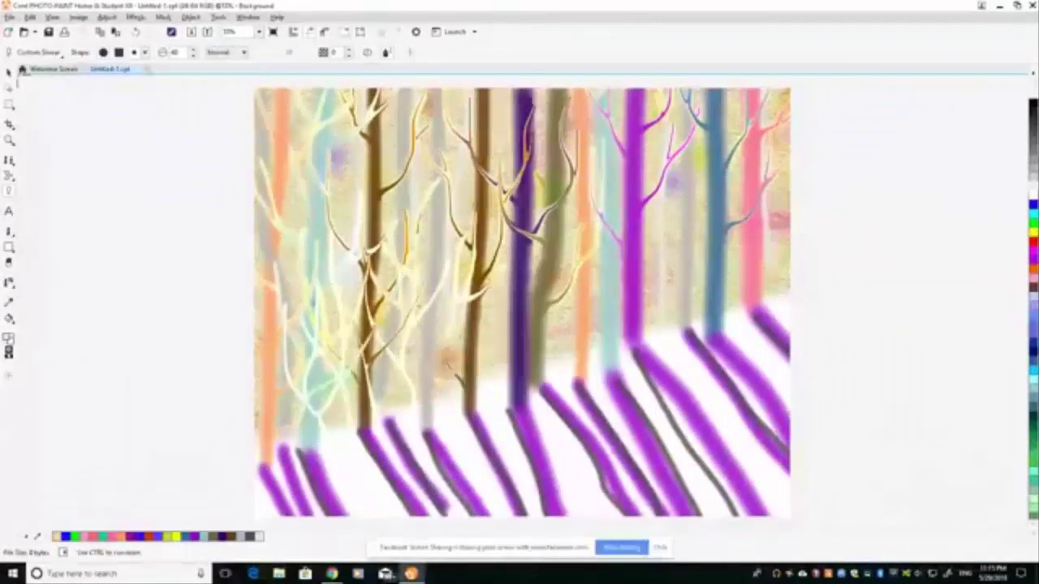
left_click_drag(439, 350, 439, 321)
left_click_drag(436, 276, 445, 225)
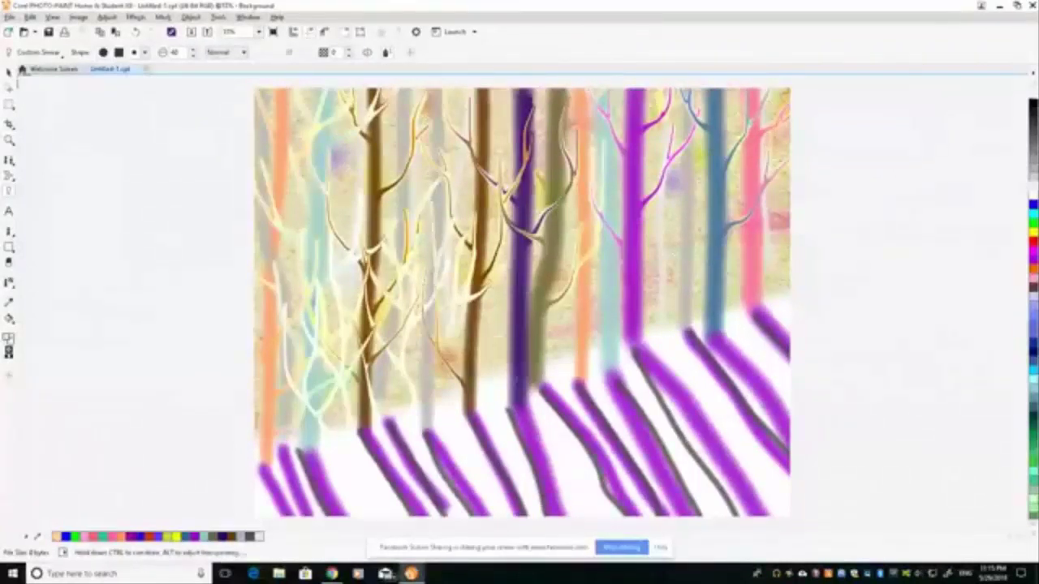
- Smear curved branches upward and outward from the second brown trunk, the dark purple trunk and the olive trunk
mouse_move(515, 386)
left_mouse_down()
mouse_move(487, 349)
mouse_move(475, 255)
left_mouse_up()
left_click_drag(499, 336, 487, 225)
left_click_drag(507, 308, 485, 175)
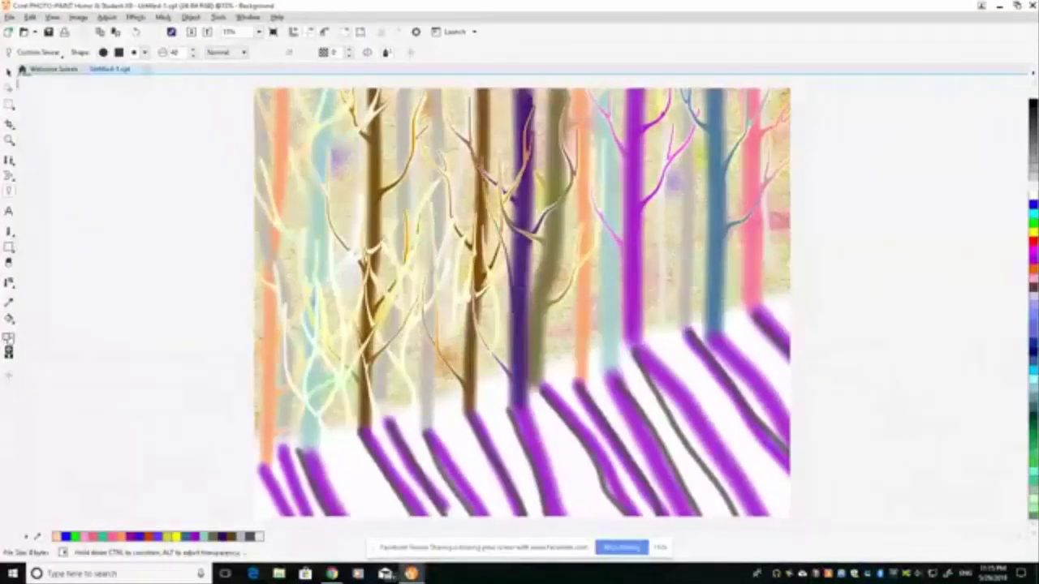
left_click_drag(529, 304, 565, 150)
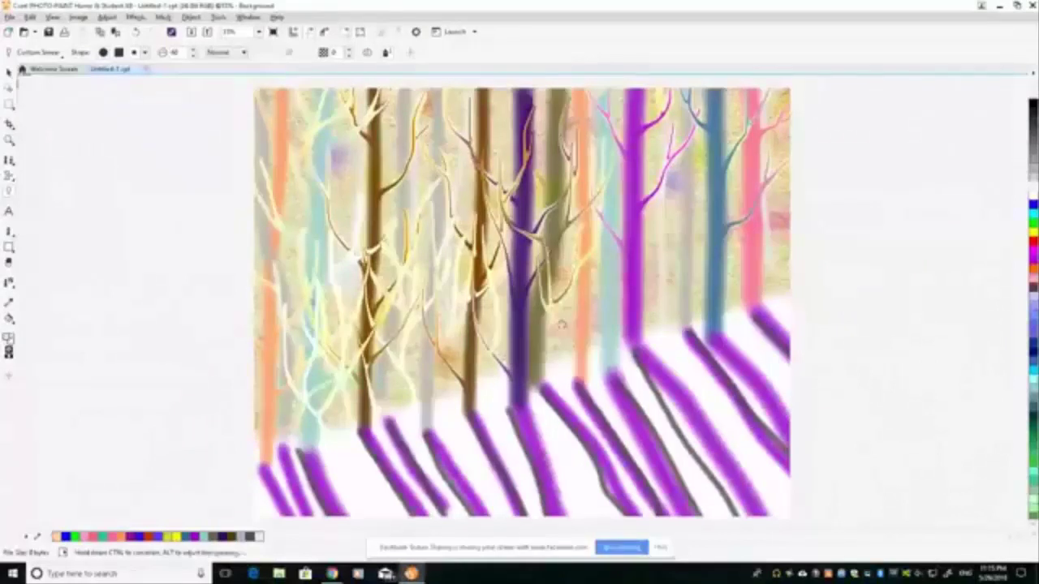
- Smear forked branches out from both sides of the bright purple trunk and from the blue and pink trunks
left_click_drag(595, 292, 633, 215)
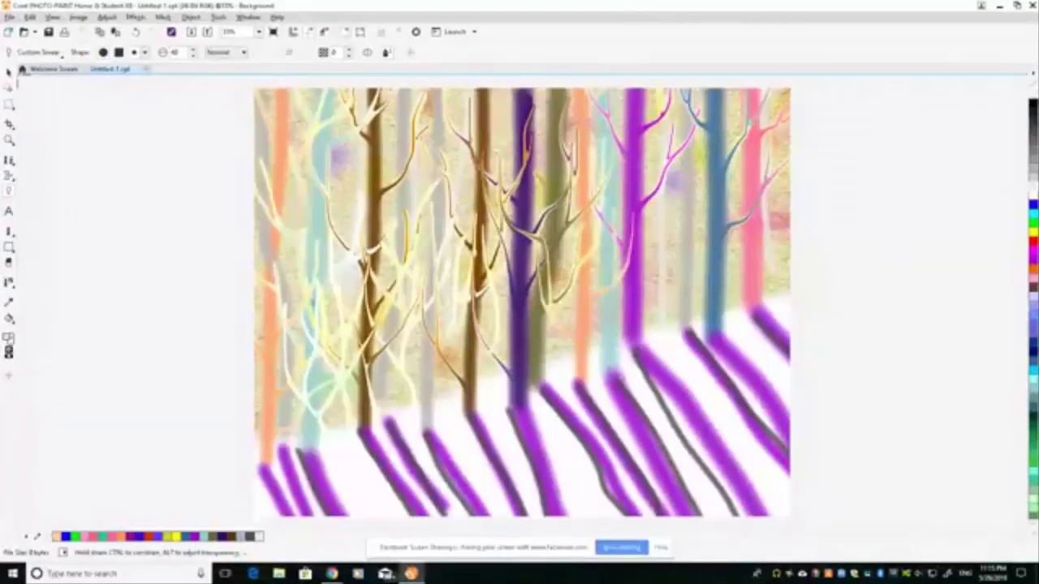
mouse_move(642, 291)
left_mouse_down()
mouse_move(675, 251)
mouse_move(700, 185)
left_mouse_up()
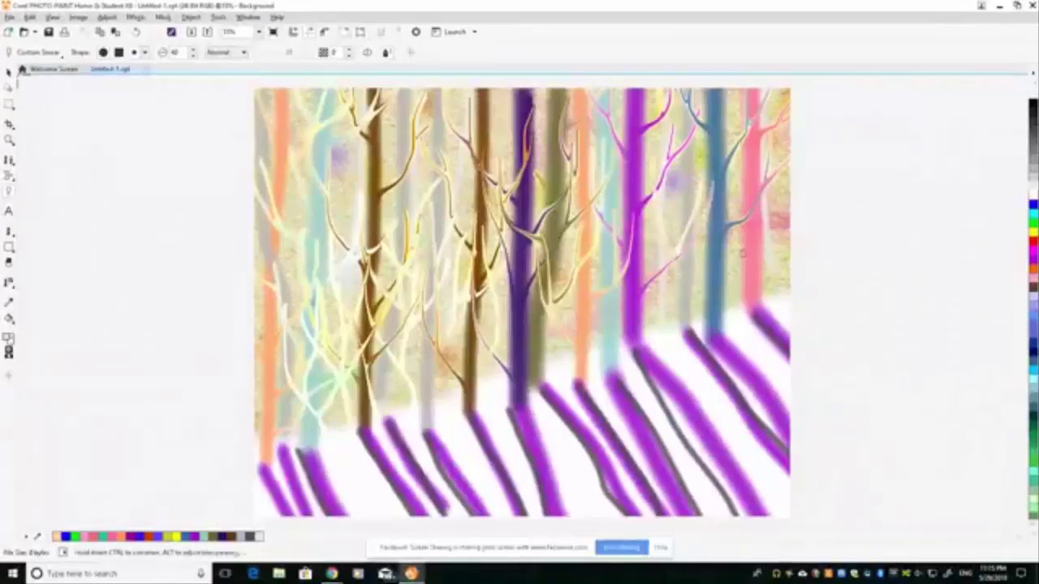
left_click_drag(710, 254, 684, 212)
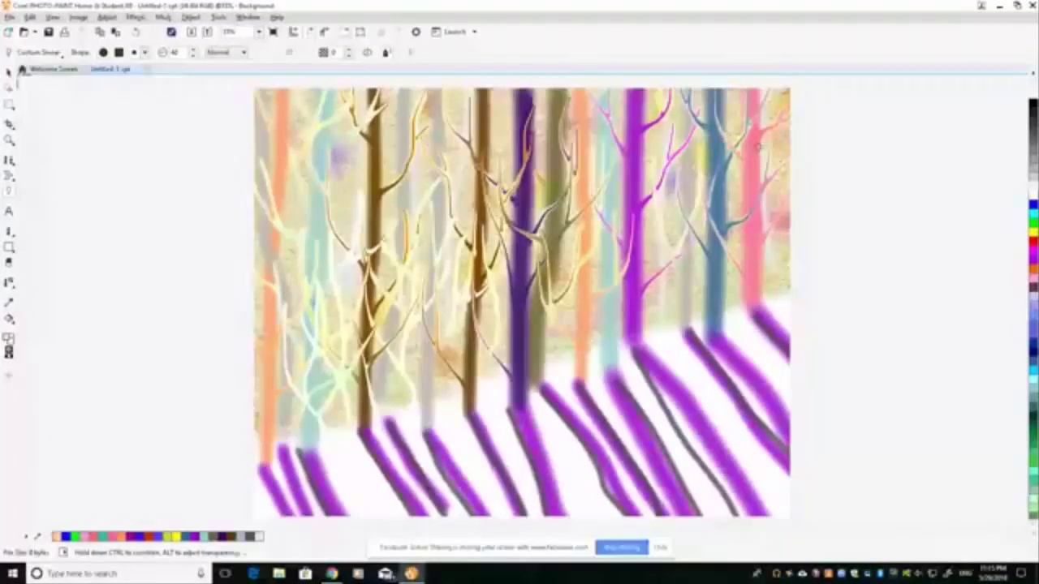
left_click_drag(744, 159, 734, 146)
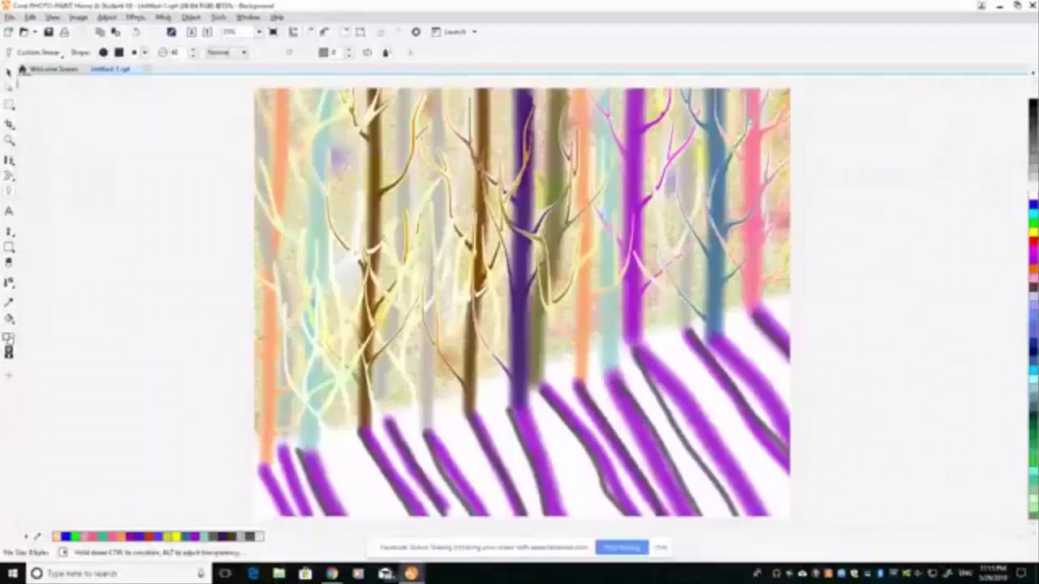
left_click_drag(640, 316, 697, 302)
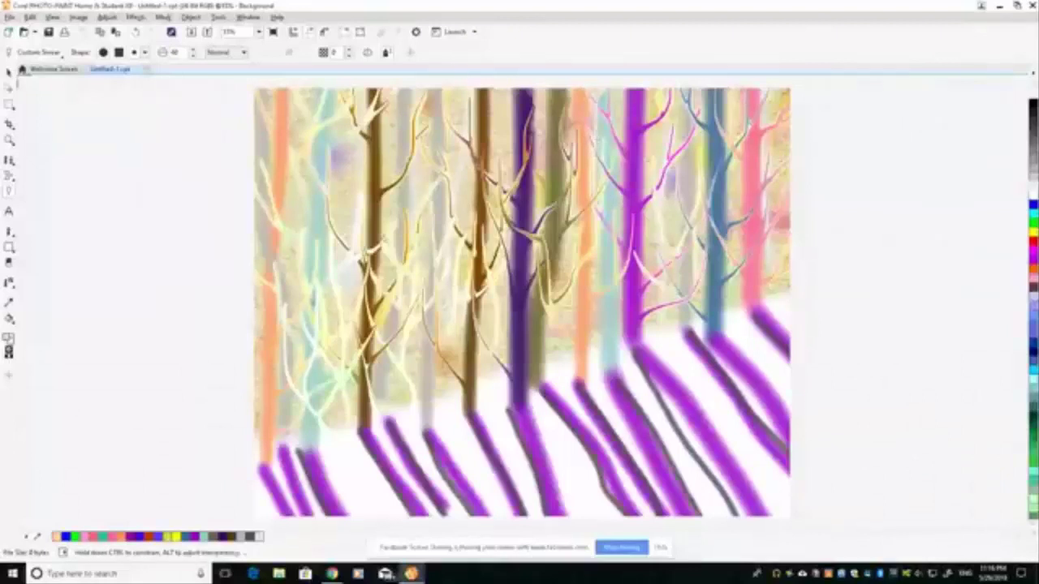
left_click_drag(638, 174, 676, 133)
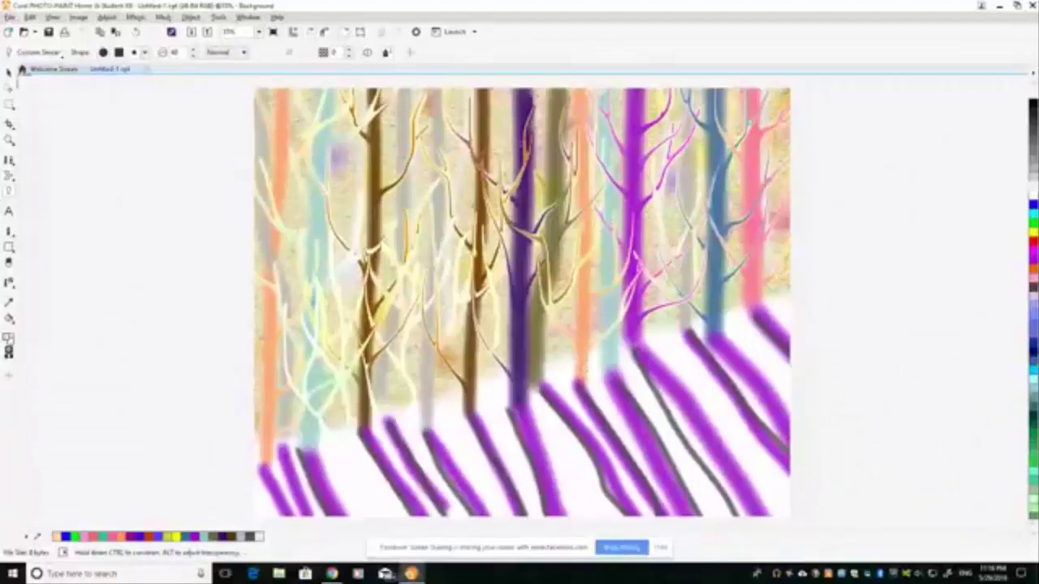
- Smear extra branches onto the second brown and dark purple trunks and over the upper grey stripes beside them
left_click_drag(511, 128, 462, 95)
left_click_drag(523, 118, 564, 71)
mouse_move(520, 345)
left_mouse_down()
mouse_move(492, 316)
mouse_move(464, 223)
left_mouse_up()
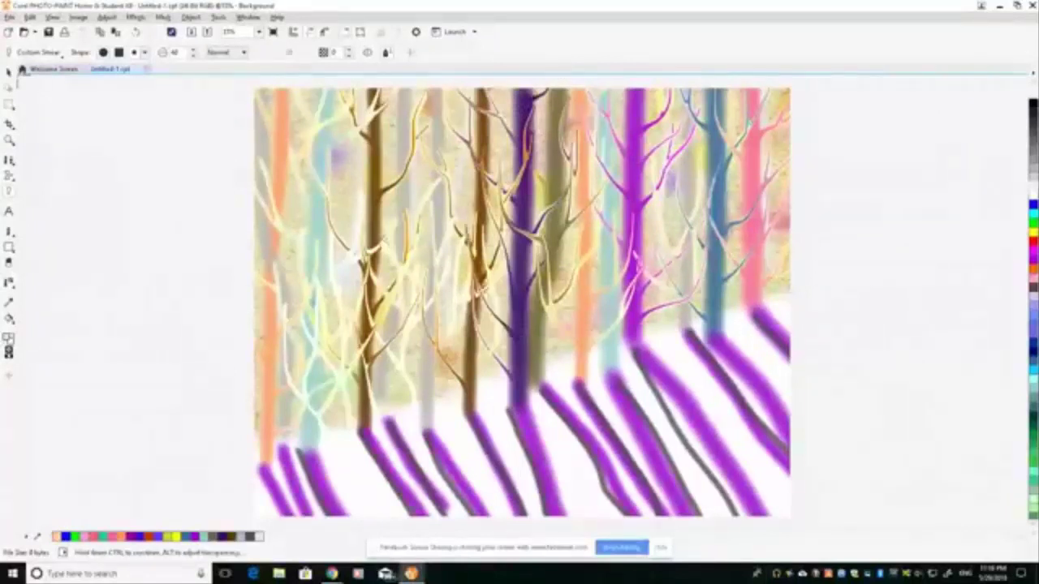
left_click_drag(403, 201, 444, 79)
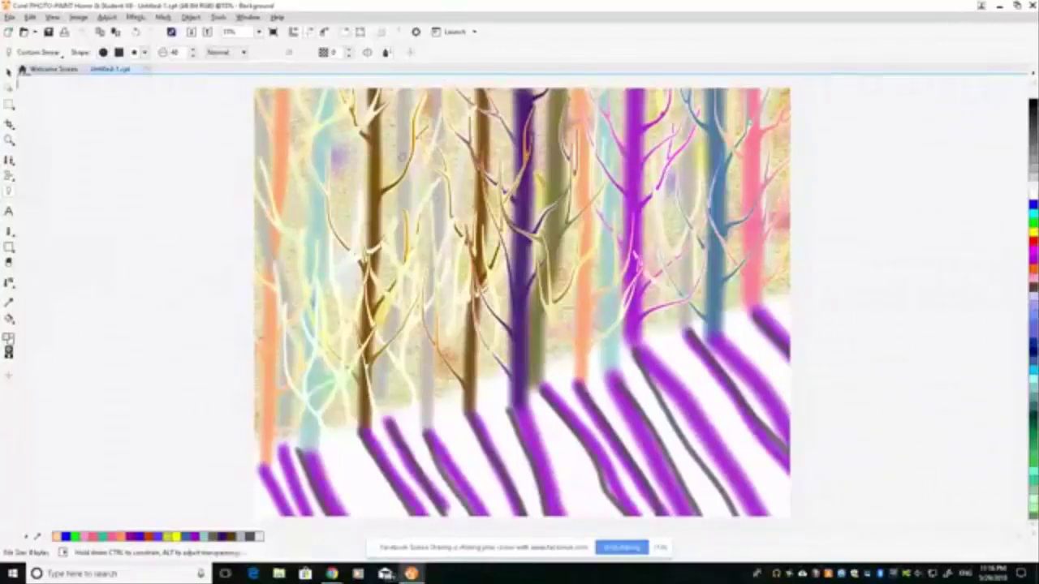
- Smear thin pale branches at the first brown and turquoise trunks' tops and around the olive and orange trunks with a size 40 brush
left_click_drag(377, 132, 374, 88)
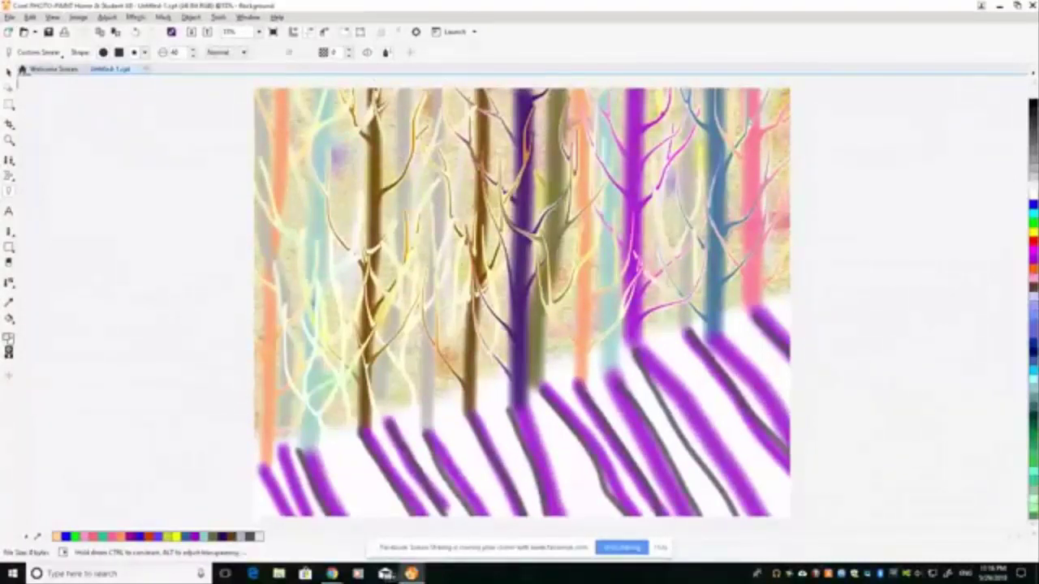
left_click_drag(336, 164, 323, 107)
left_click_drag(566, 380, 536, 268)
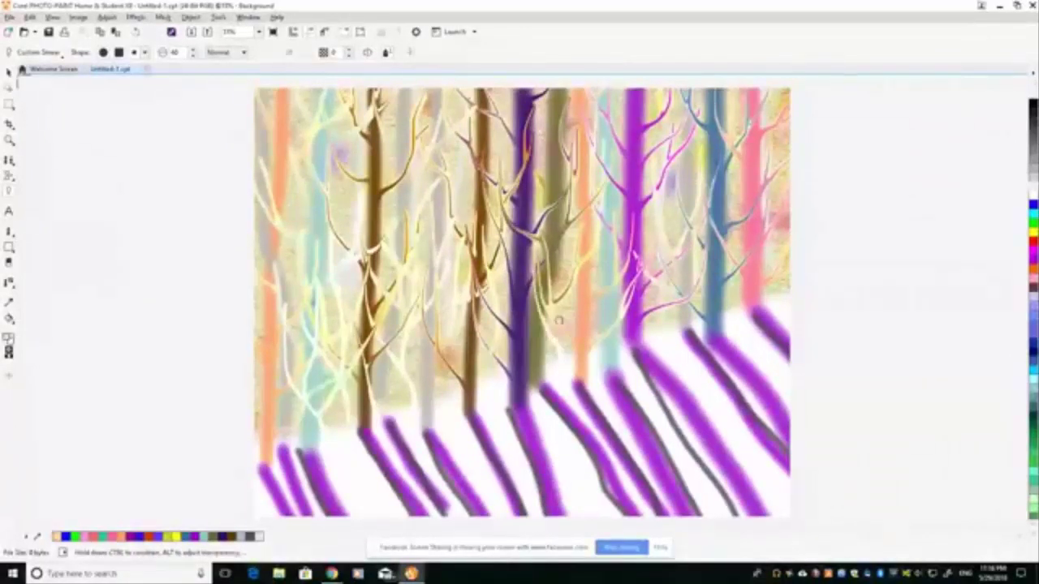
mouse_move(552, 343)
left_mouse_down()
mouse_move(561, 297)
mouse_move(571, 350)
mouse_move(583, 268)
left_mouse_up()
left_click_drag(601, 364, 586, 286)
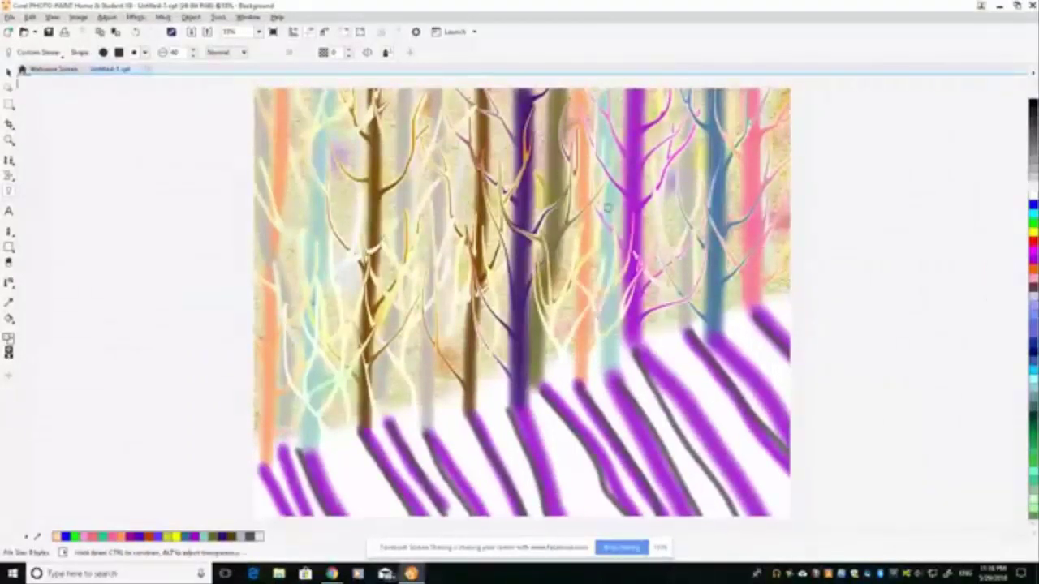
- Smear upward-curving light branches out of the snow edge around the magenta and blue trunks
mouse_move(662, 341)
left_mouse_down()
mouse_move(641, 284)
mouse_move(634, 199)
left_mouse_up()
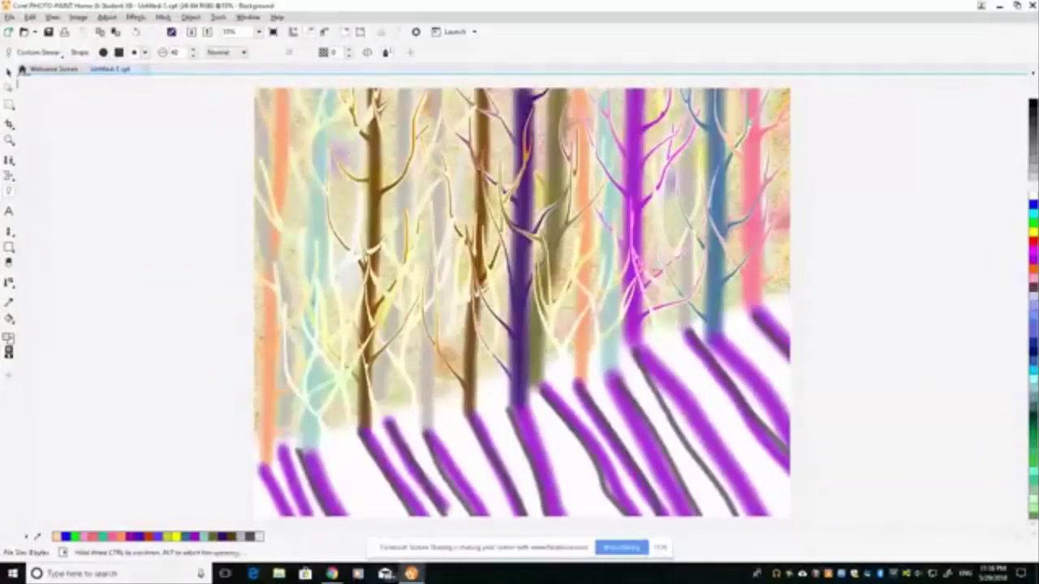
left_click_drag(650, 295, 663, 255)
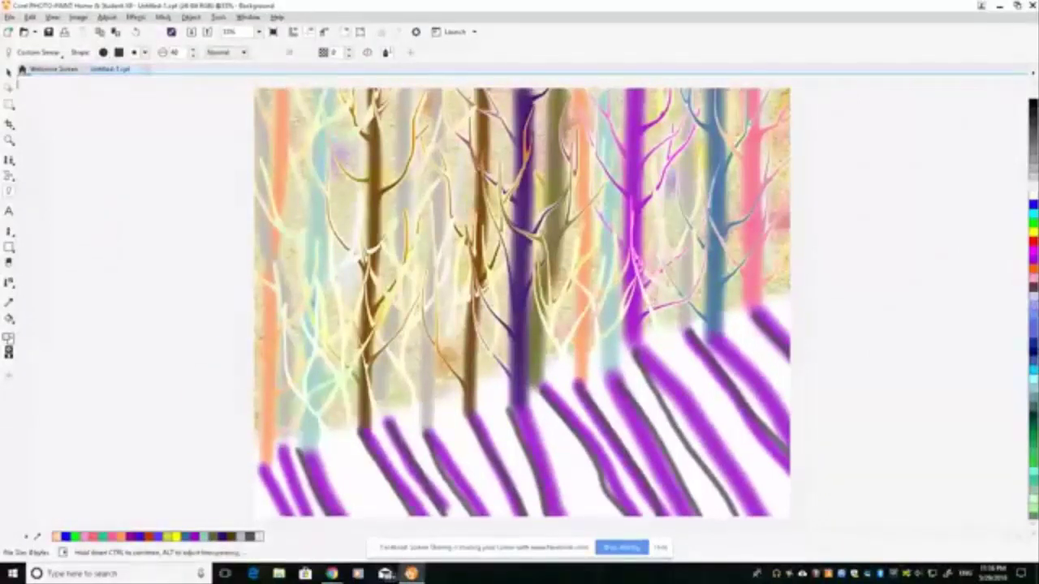
mouse_move(683, 344)
left_mouse_down()
mouse_move(674, 237)
mouse_move(714, 195)
left_mouse_up()
mouse_move(727, 328)
left_mouse_down()
mouse_move(700, 280)
mouse_move(692, 218)
left_mouse_up()
left_click_drag(710, 284, 735, 219)
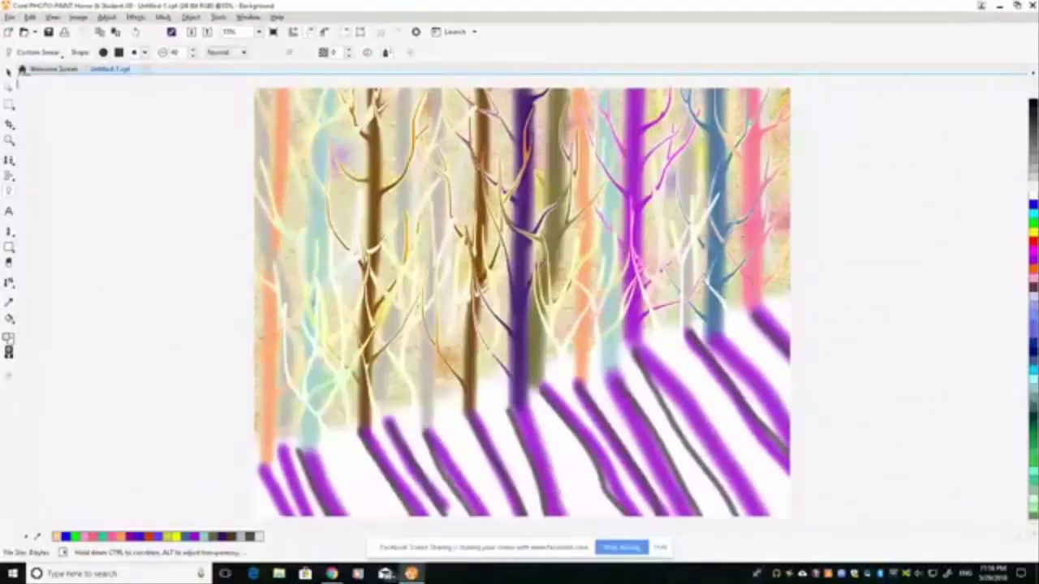
- Smear thin pale branches upward from the snow on both sides of the pink trunk
left_click_drag(742, 315, 774, 168)
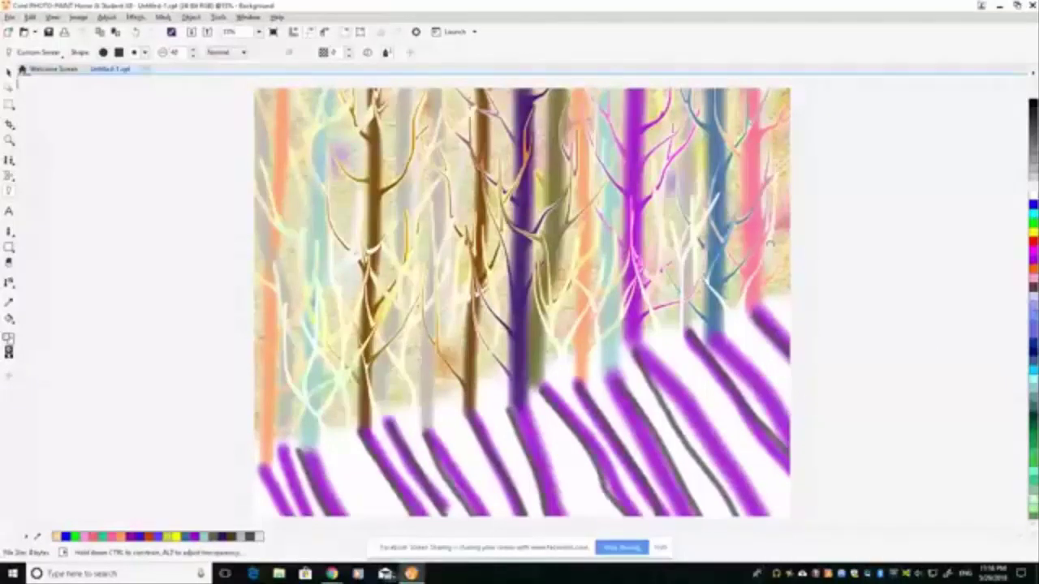
left_click_drag(765, 258, 747, 166)
left_click_drag(782, 304, 775, 203)
left_click_drag(773, 271, 779, 203)
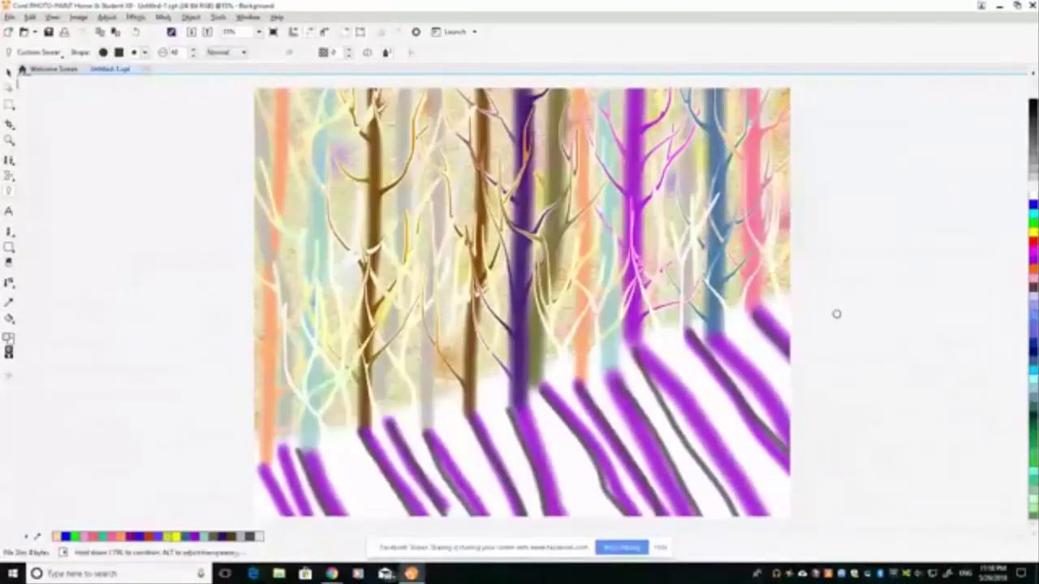
- Smear light branches around the second brown trunk and the grey trunks between the two brown trees
mouse_move(493, 384)
left_mouse_down()
mouse_move(475, 353)
mouse_move(455, 227)
left_mouse_up()
left_click_drag(491, 321, 479, 276)
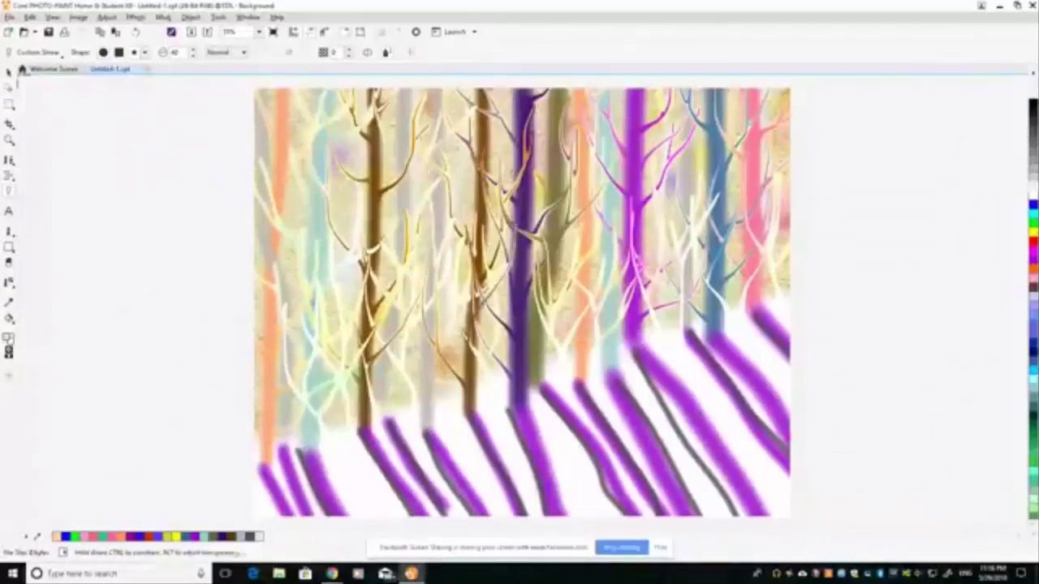
left_click_drag(442, 400, 430, 350)
left_click_drag(478, 199, 471, 192)
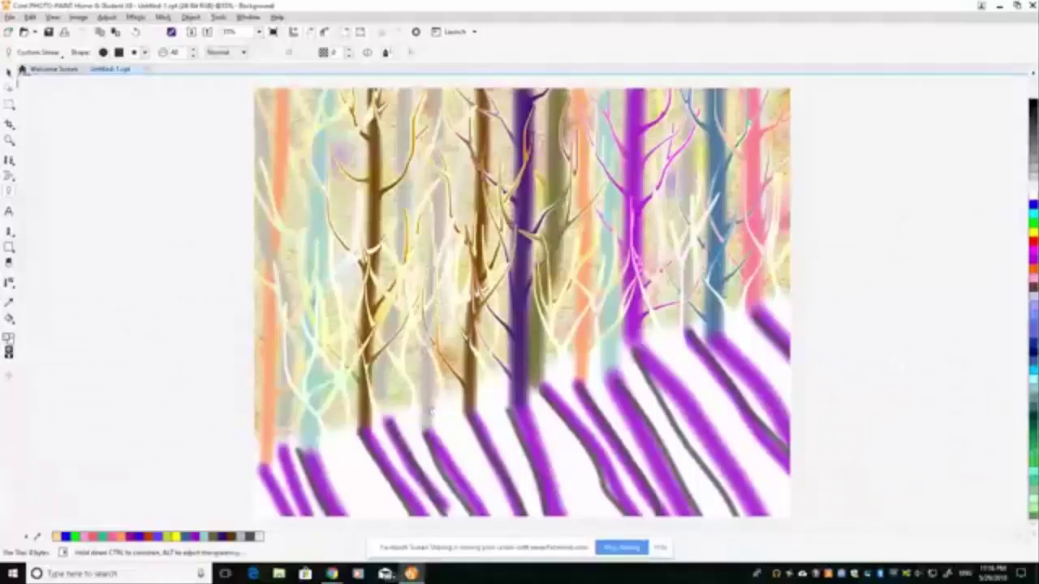
left_click_drag(403, 416, 393, 347)
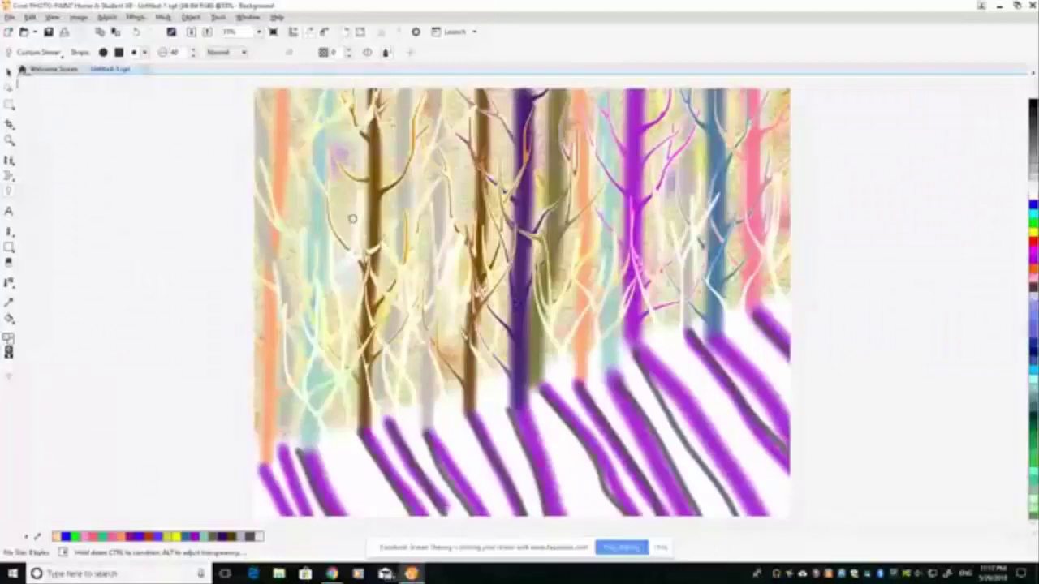
- Smear fine branches around the upper part of the first brown trunk and along the orange trunk at the canvas edge
left_click_drag(328, 209, 334, 157)
mouse_move(367, 209)
left_mouse_down()
mouse_move(359, 168)
mouse_move(384, 102)
left_mouse_up()
left_click_drag(378, 224, 393, 195)
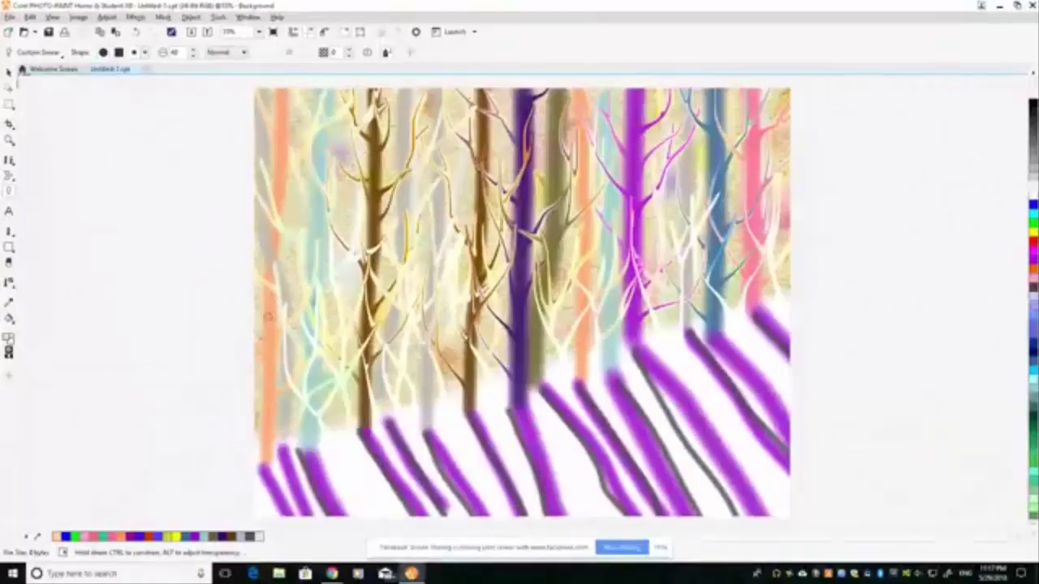
mouse_move(268, 313)
left_mouse_down()
mouse_move(302, 190)
mouse_move(290, 175)
mouse_move(302, 146)
mouse_move(281, 140)
mouse_move(286, 114)
left_mouse_up()
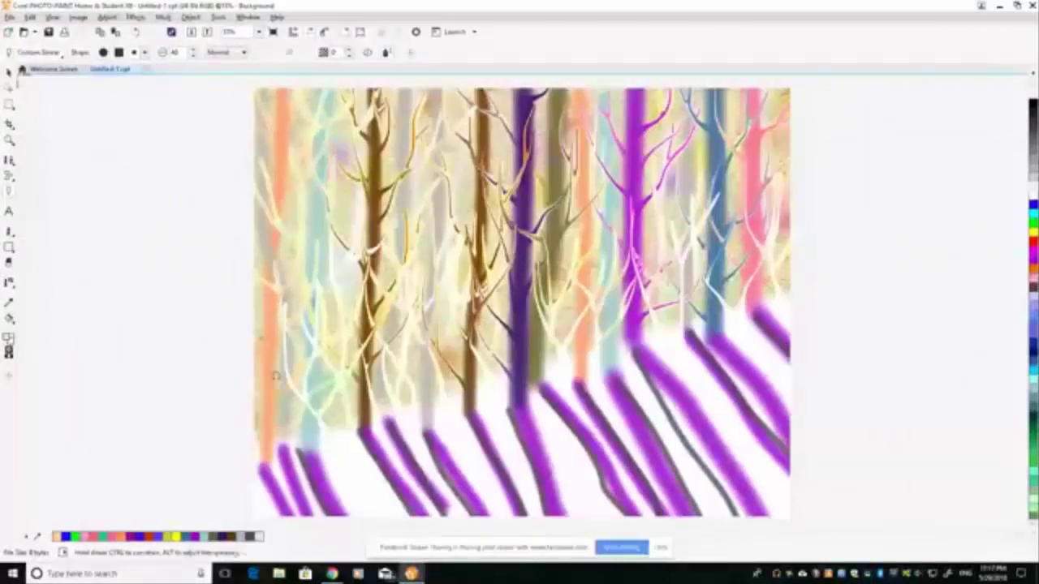
- Smear pale branches upward around the bases of the orange and turquoise trunks at the canvas edge
left_click_drag(268, 408, 266, 334)
mouse_move(310, 441)
left_mouse_down()
mouse_move(290, 417)
mouse_move(274, 329)
left_mouse_up()
left_click_drag(291, 448, 296, 354)
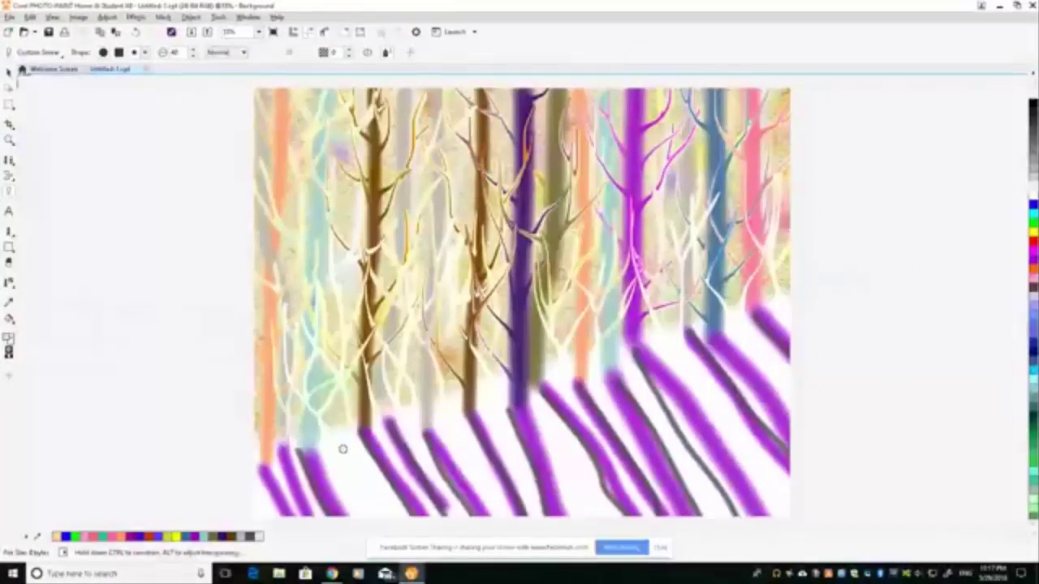
left_click_drag(322, 413, 315, 363)
left_click_drag(323, 432, 336, 389)
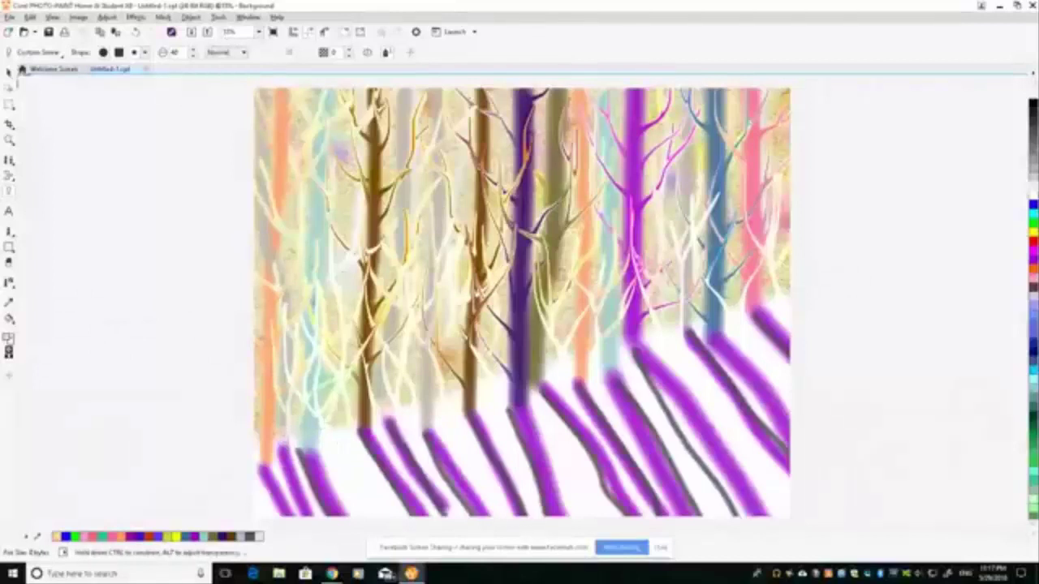
- Smear short branches at the bases of the grey, second brown and dark purple trunks, crossing two over the purple one
left_click_drag(440, 422, 428, 357)
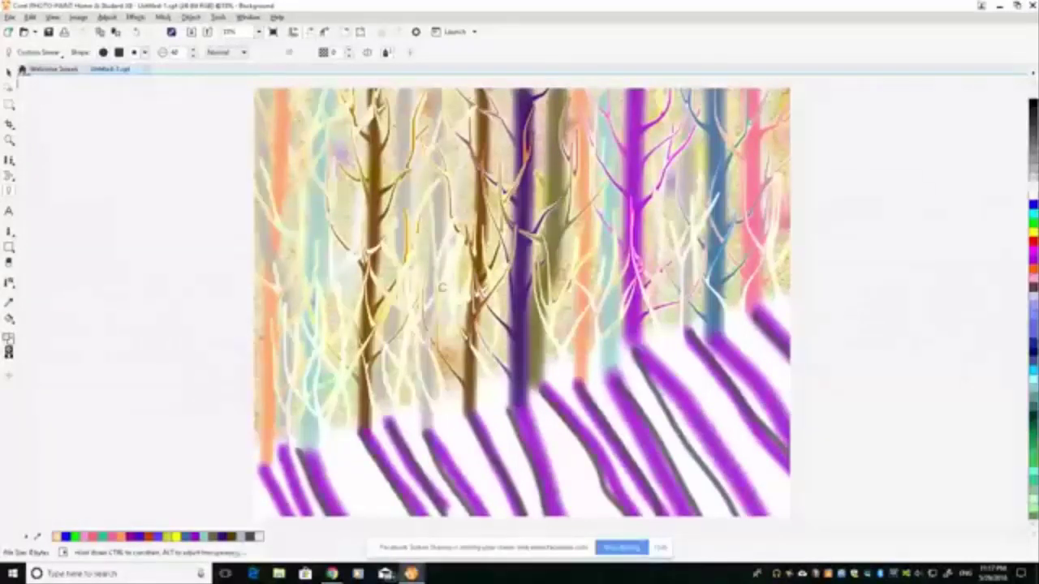
left_click_drag(464, 408, 475, 366)
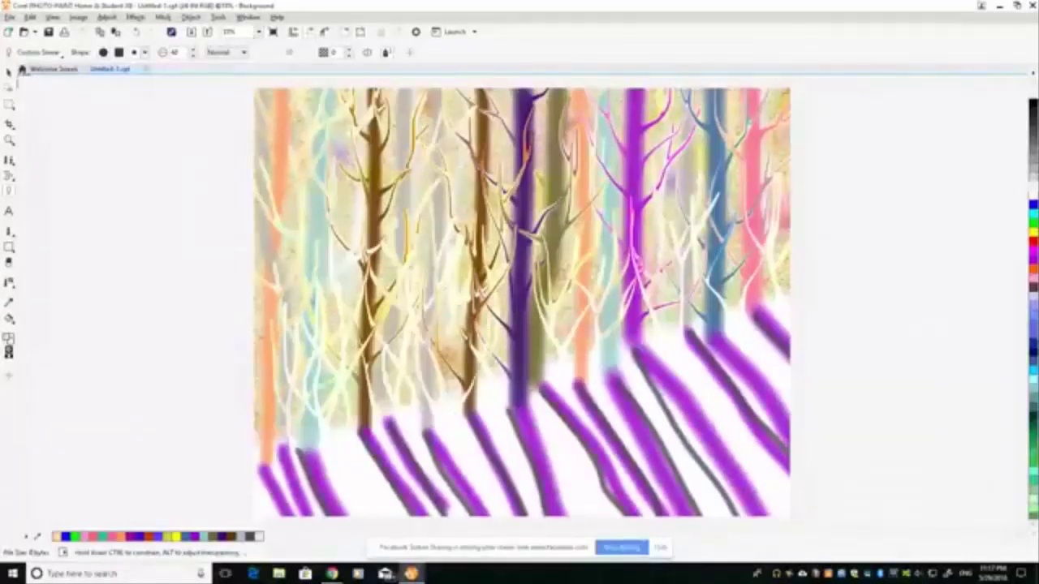
mouse_move(538, 397)
left_mouse_down()
mouse_move(520, 366)
mouse_move(510, 289)
left_mouse_up()
mouse_move(510, 394)
left_mouse_down()
mouse_move(513, 349)
mouse_move(540, 292)
mouse_move(524, 287)
left_mouse_up()
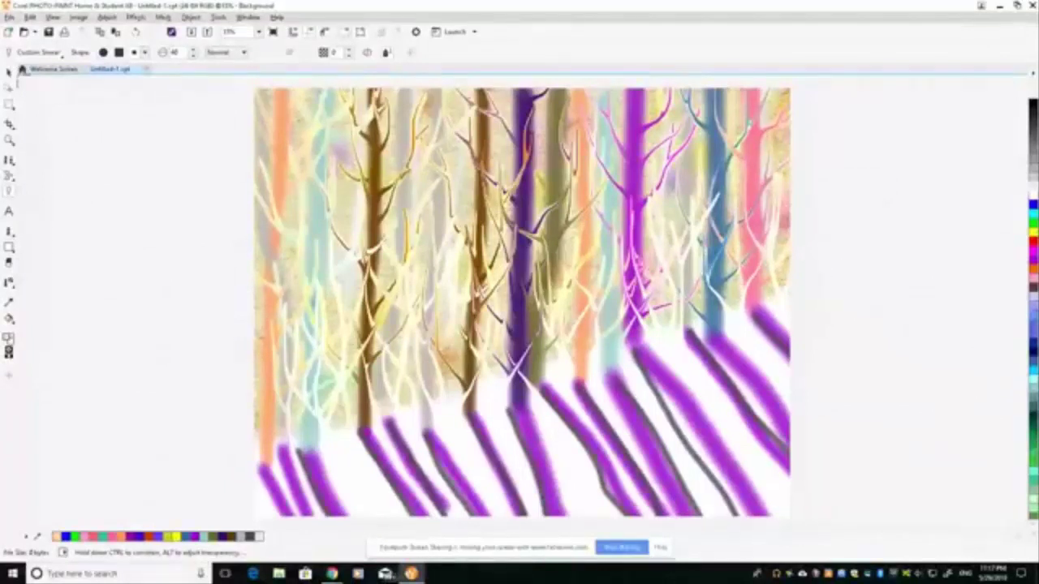
- Switch the Smear tool to the soft round size 100 nib and distort the purple tree shadows into wavy shapes across the snow
left_click(144, 52)
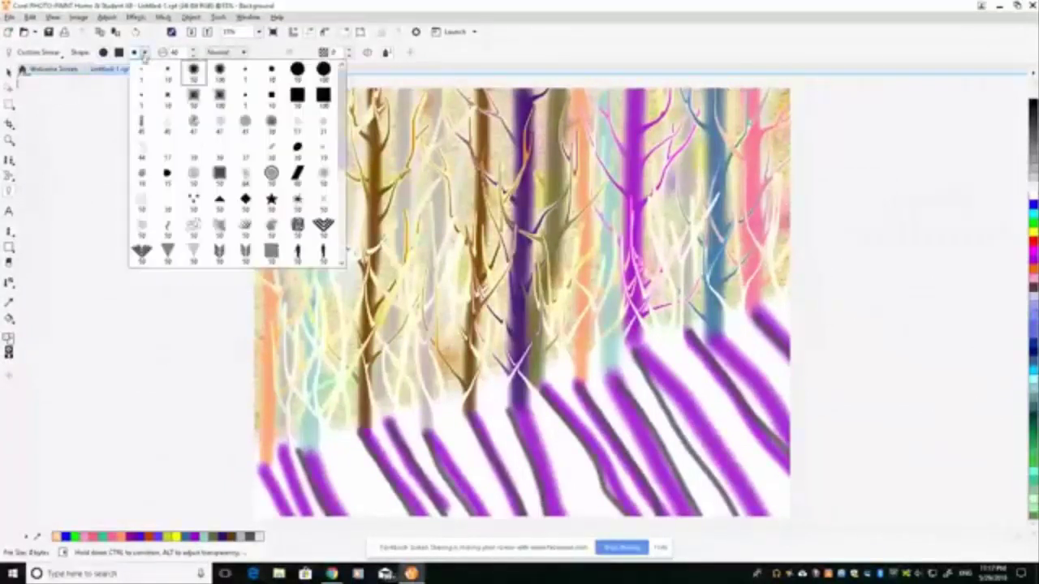
left_click(218, 72)
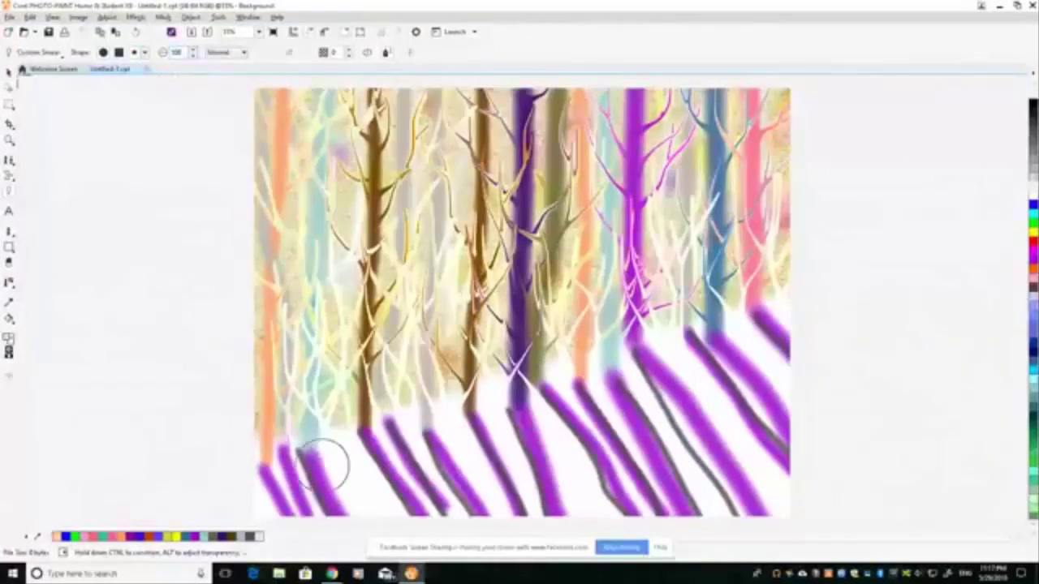
mouse_move(302, 447)
left_mouse_down()
mouse_move(284, 471)
mouse_move(309, 478)
mouse_move(341, 470)
mouse_move(359, 447)
mouse_move(355, 461)
mouse_move(381, 448)
mouse_move(418, 510)
mouse_move(459, 424)
mouse_move(475, 495)
mouse_move(454, 467)
mouse_move(474, 436)
mouse_move(507, 500)
mouse_move(475, 424)
mouse_move(515, 394)
mouse_move(558, 508)
mouse_move(545, 423)
mouse_move(581, 389)
mouse_move(597, 480)
mouse_move(617, 519)
mouse_move(636, 513)
mouse_move(617, 386)
mouse_move(621, 430)
mouse_move(682, 496)
mouse_move(650, 361)
mouse_move(730, 450)
mouse_move(750, 499)
mouse_move(731, 349)
mouse_move(807, 430)
mouse_move(745, 335)
mouse_move(772, 324)
mouse_move(784, 337)
left_mouse_up()
mouse_move(706, 493)
left_mouse_down()
mouse_move(742, 499)
mouse_move(746, 422)
left_mouse_up()
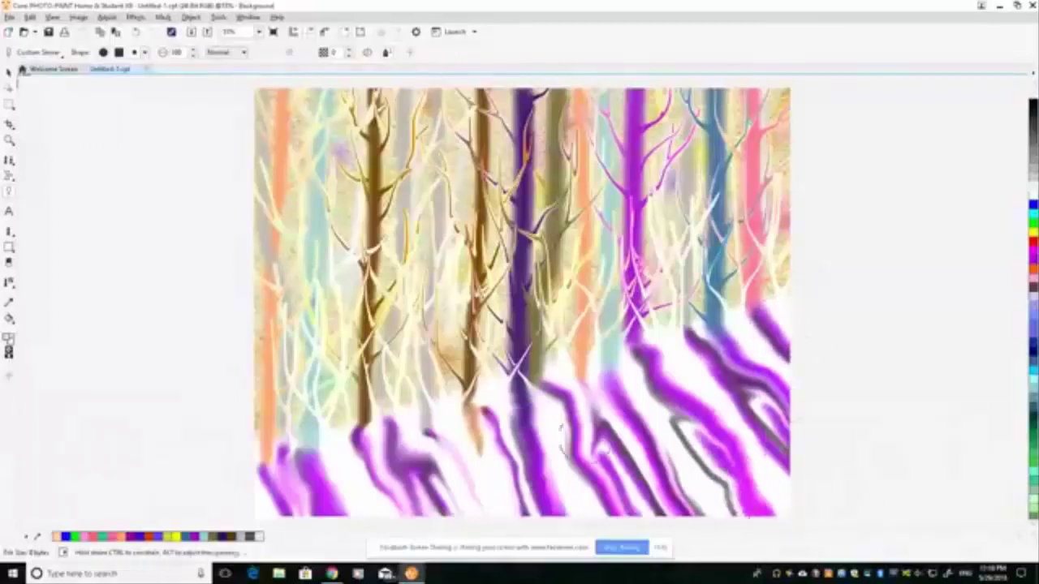
left_click_drag(565, 396, 575, 371)
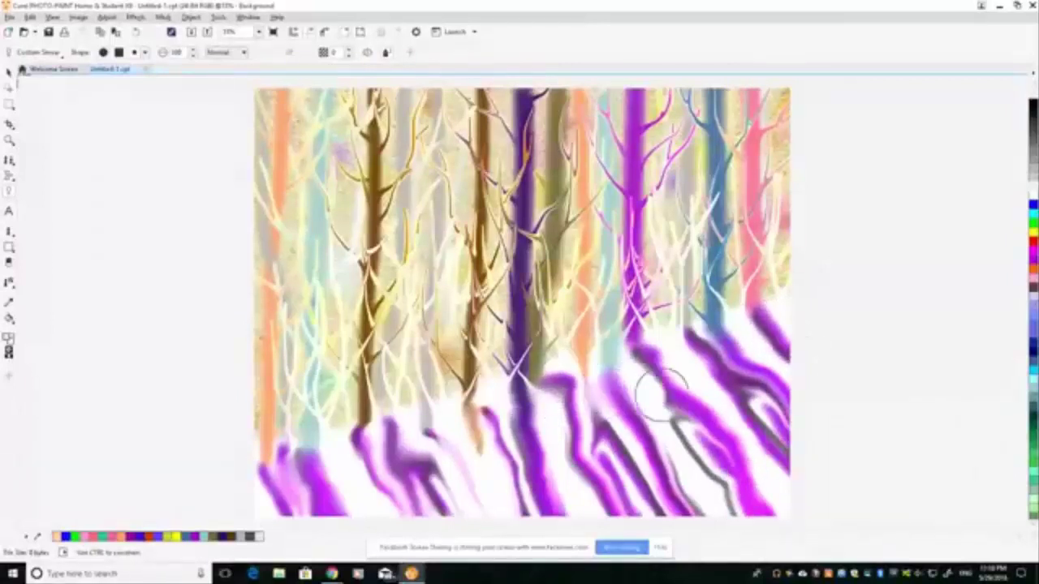
mouse_move(661, 389)
left_mouse_down()
mouse_move(691, 436)
mouse_move(716, 396)
left_mouse_up()
mouse_move(708, 403)
left_mouse_down()
mouse_move(751, 461)
mouse_move(682, 441)
mouse_move(741, 487)
mouse_move(740, 510)
mouse_move(686, 505)
mouse_move(661, 518)
mouse_move(652, 505)
mouse_move(657, 481)
mouse_move(662, 499)
mouse_move(511, 499)
mouse_move(491, 485)
mouse_move(389, 494)
left_mouse_up()
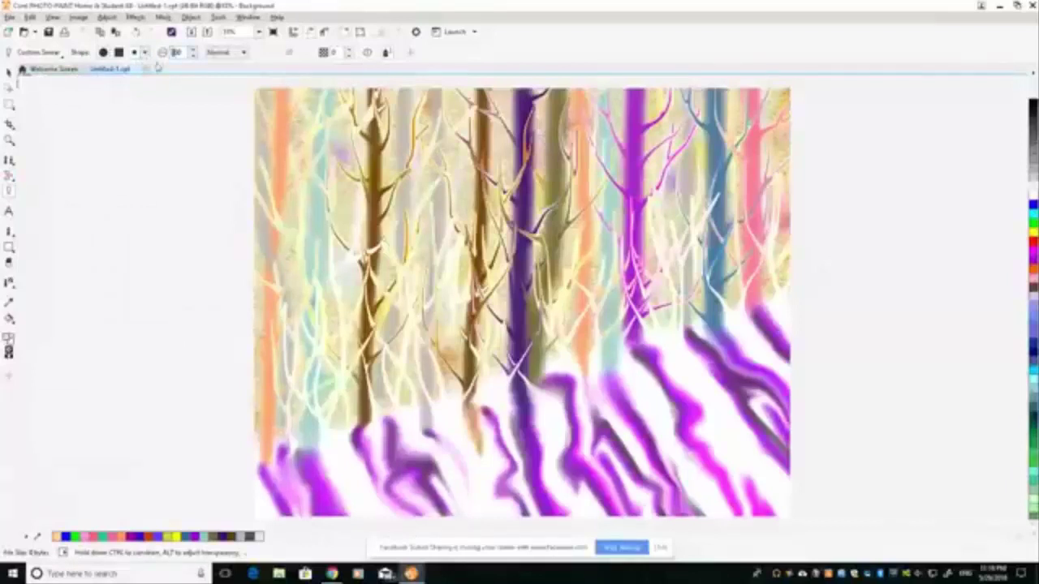
- Set the Smear brush size to 200 and smear near the base of the second brown trunk
type("200")
key("Return")
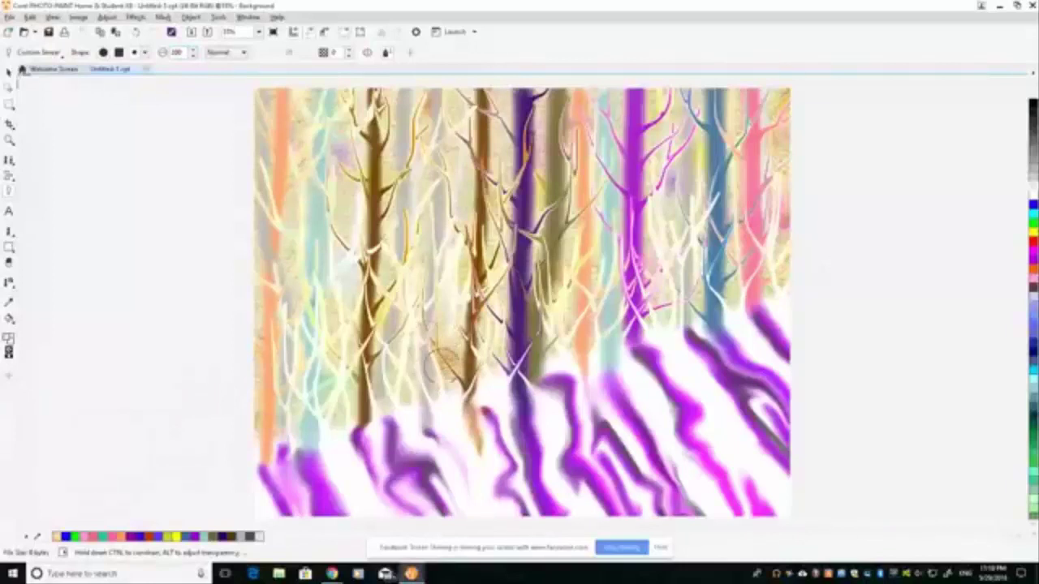
left_click_drag(453, 382, 471, 380)
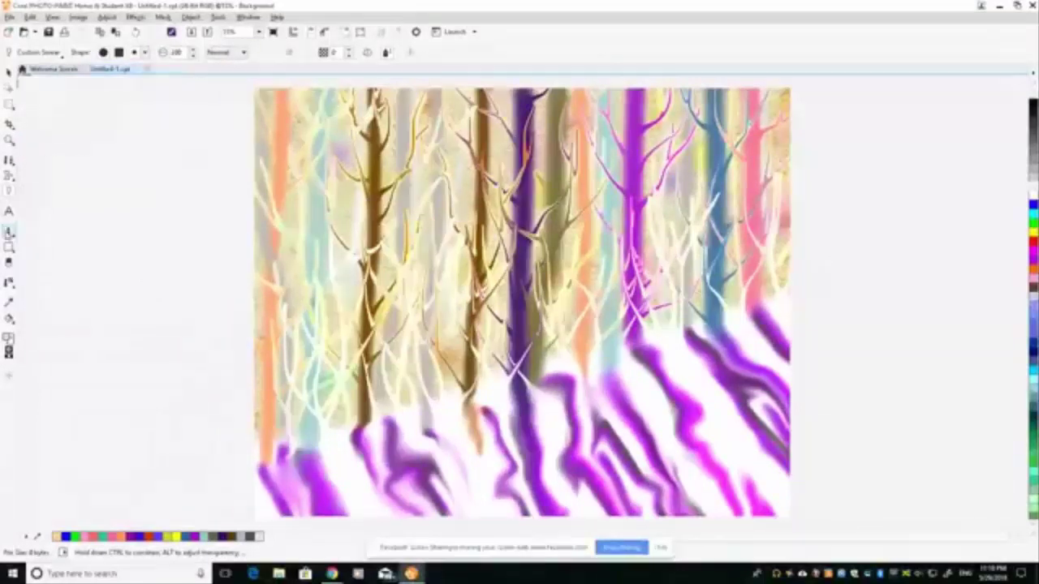
- Paint yellow highlight strokes with a small art brush on the upper orange, turquoise and first brown trunks
left_click(9, 232)
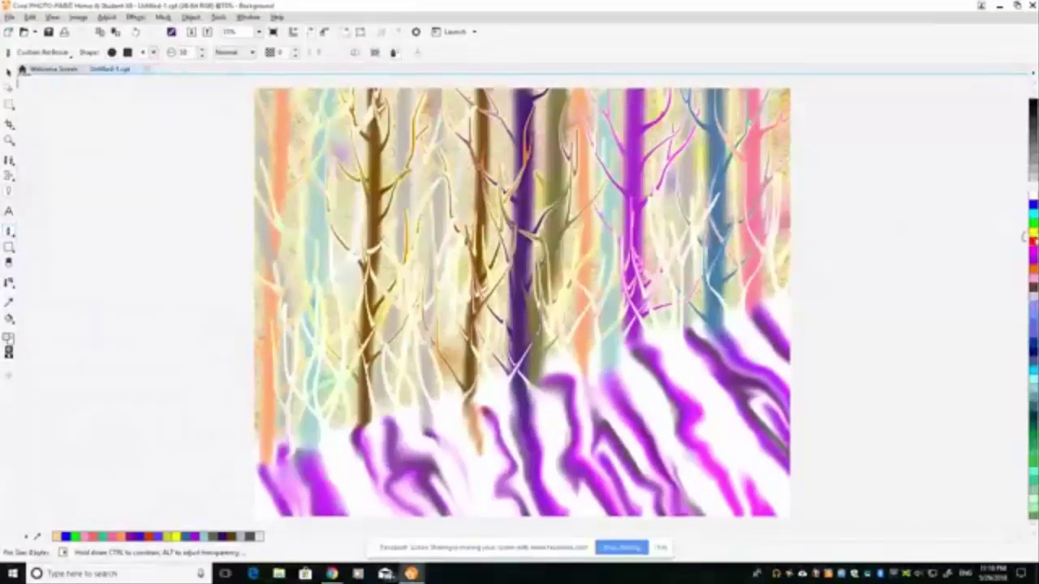
left_click(1032, 232)
left_click_drag(285, 121, 278, 240)
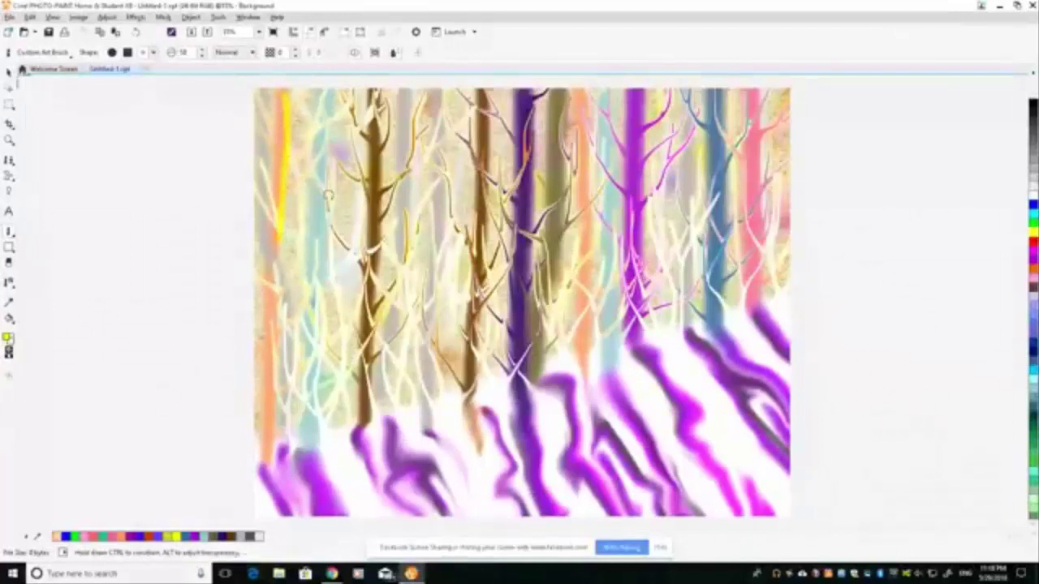
left_click_drag(327, 195, 323, 221)
left_click_drag(378, 154, 379, 188)
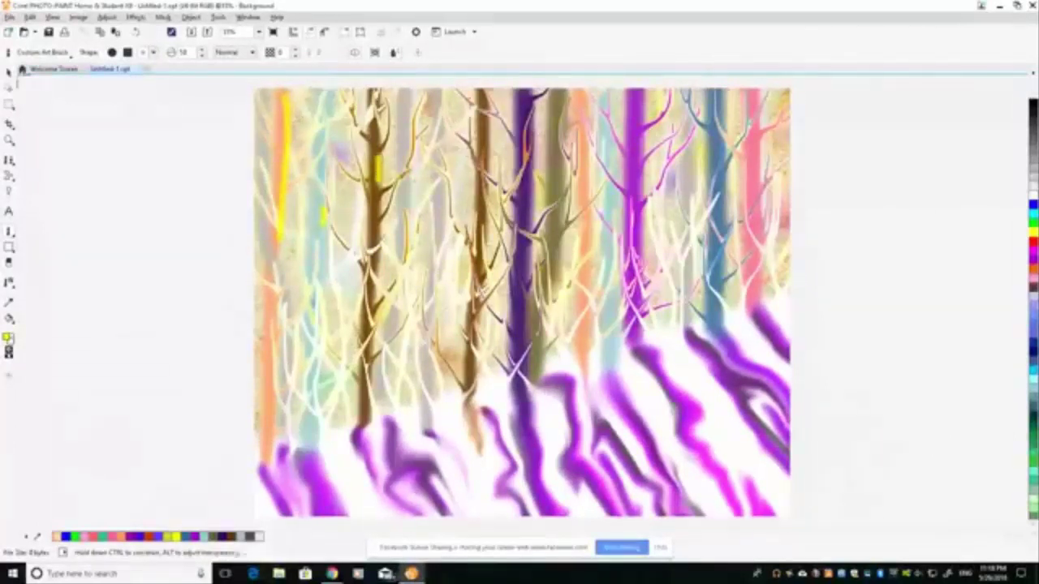
- Paint short yellow highlight strokes on the second brown, dark purple, olive, magenta and pink trunks
left_click_drag(485, 112, 485, 140)
left_click_drag(532, 174, 531, 219)
left_click_drag(562, 169, 563, 183)
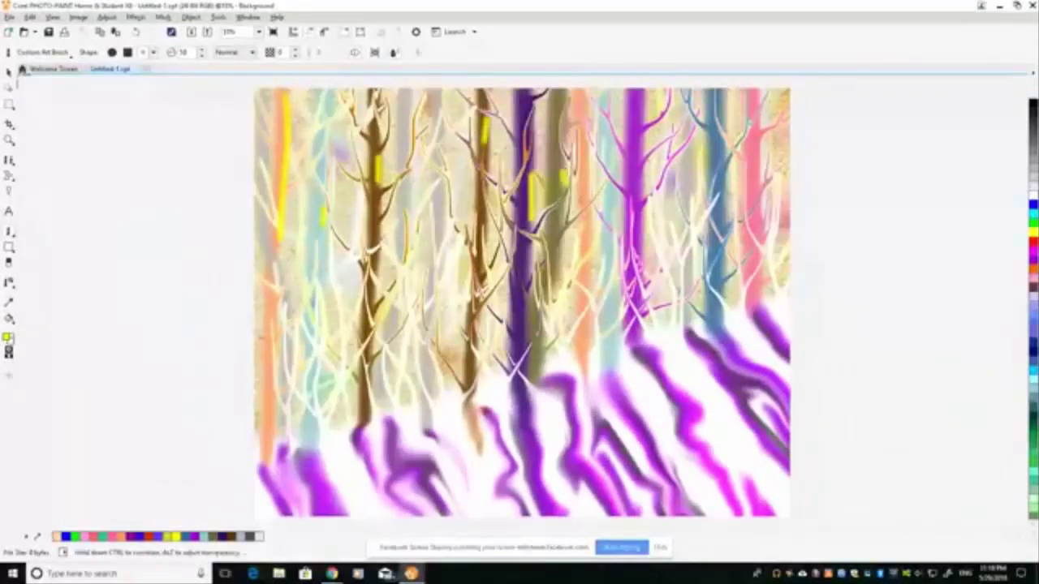
left_click_drag(638, 149, 637, 193)
left_click_drag(746, 166, 747, 209)
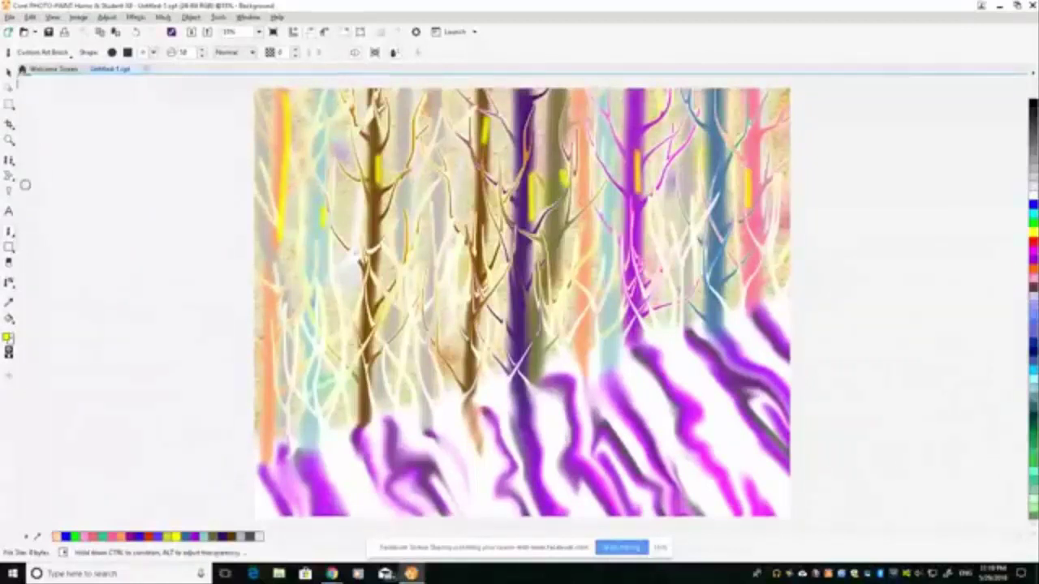
- Switch to the Smear tool at size 100 and stretch the yellow highlights along the upper orange trunk and both brown trunks
left_click(9, 191)
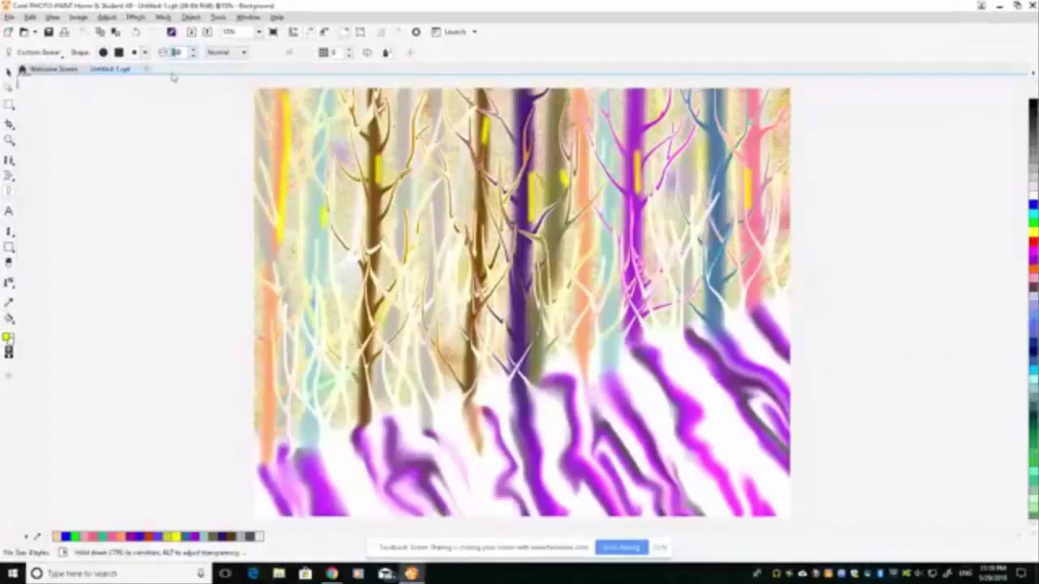
left_click(9, 140)
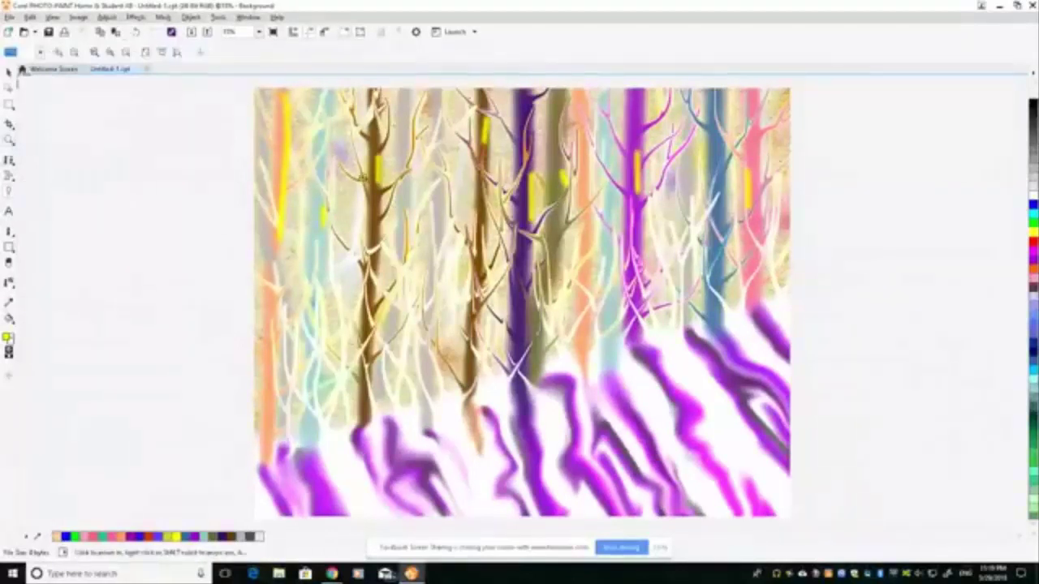
left_click(325, 171)
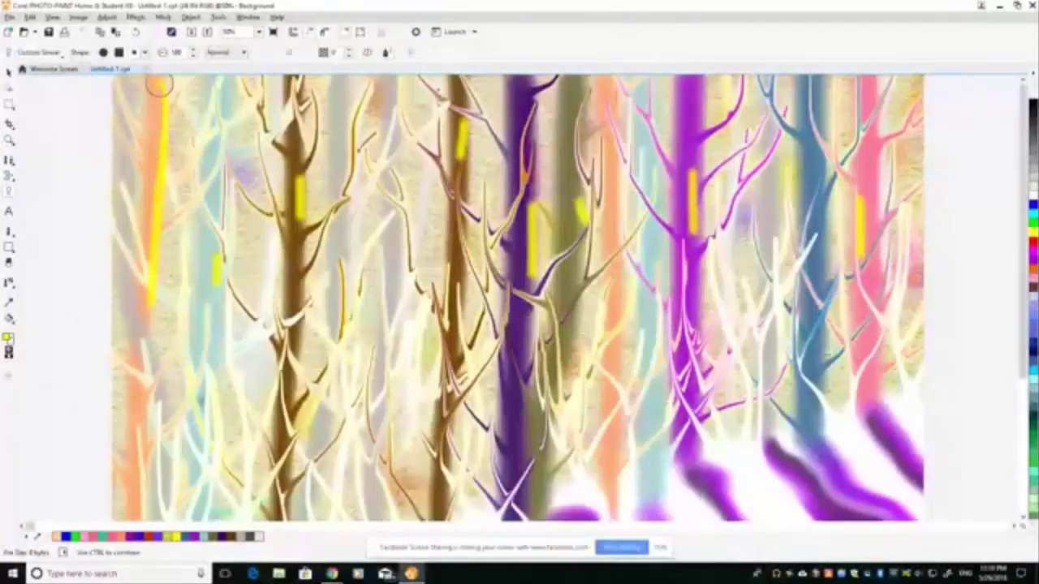
mouse_move(159, 84)
left_mouse_down()
mouse_move(147, 100)
mouse_move(157, 198)
mouse_move(146, 317)
mouse_move(142, 299)
mouse_move(151, 313)
left_mouse_up()
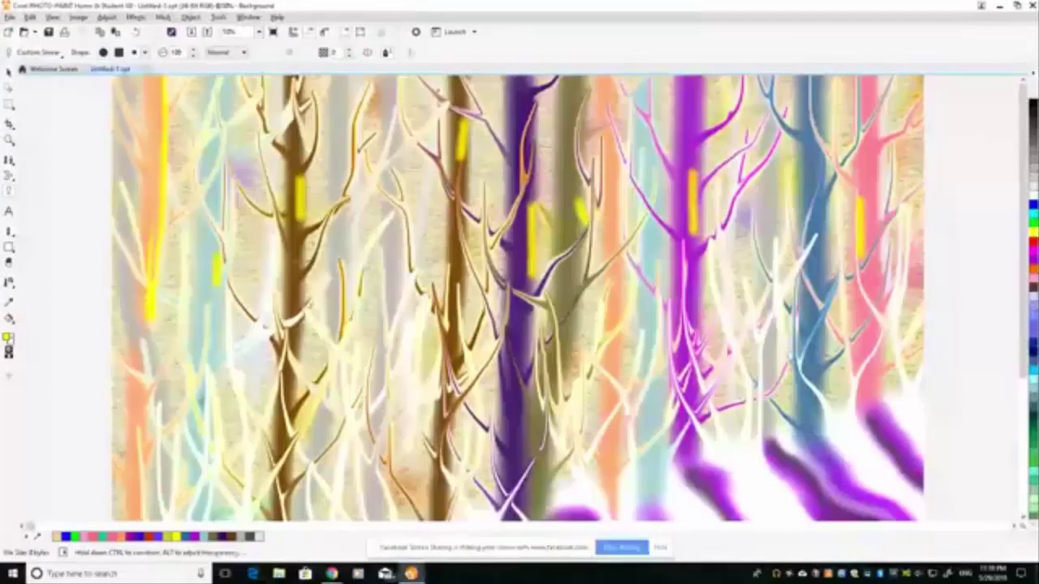
left_click_drag(308, 213, 304, 143)
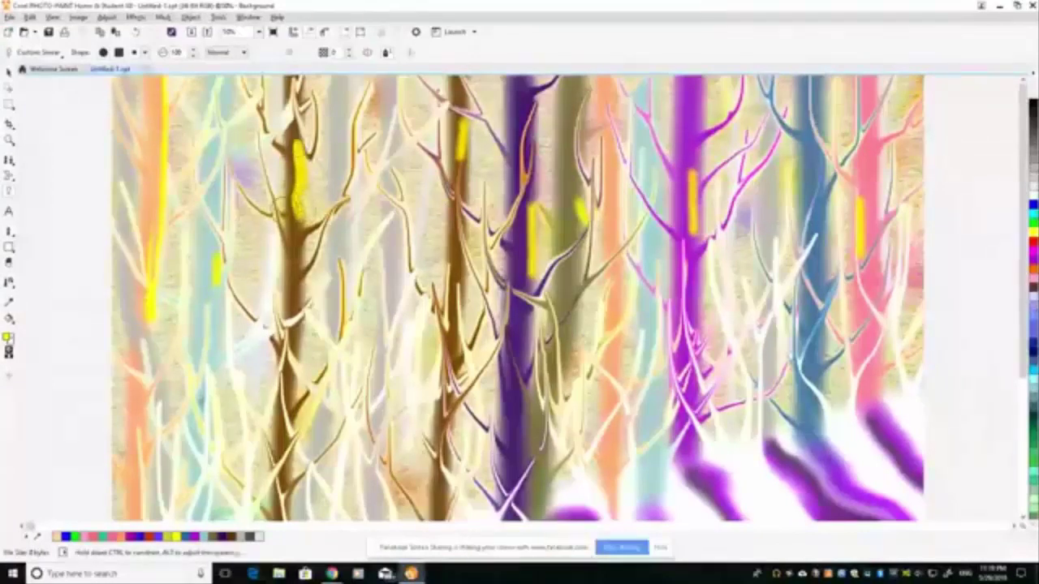
mouse_move(292, 203)
left_mouse_down()
mouse_move(306, 313)
mouse_move(308, 303)
left_mouse_up()
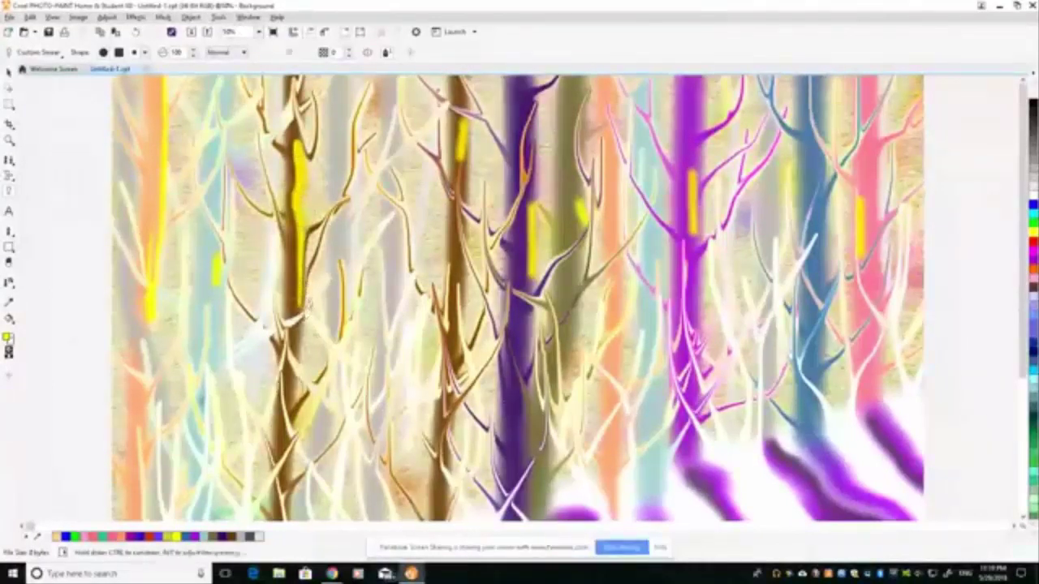
mouse_move(469, 151)
left_mouse_down()
mouse_move(470, 195)
mouse_move(467, 154)
left_mouse_up()
- Smear the yellow highlights up and down into long streaks along the dark purple and olive trunks
left_click_drag(535, 243, 528, 81)
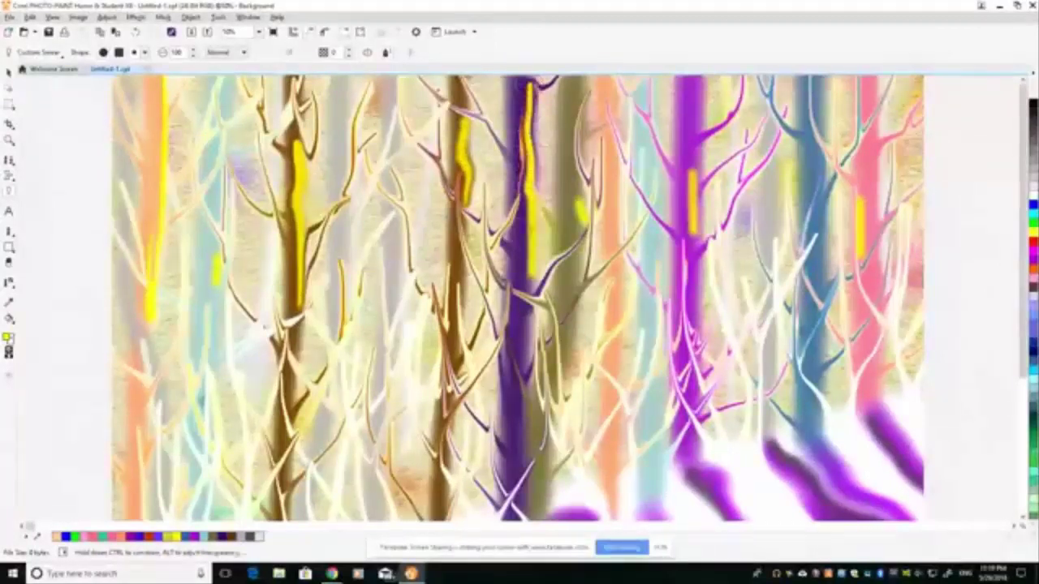
mouse_move(520, 223)
left_mouse_down()
mouse_move(536, 255)
mouse_move(524, 493)
left_mouse_up()
left_click_drag(582, 204, 566, 489)
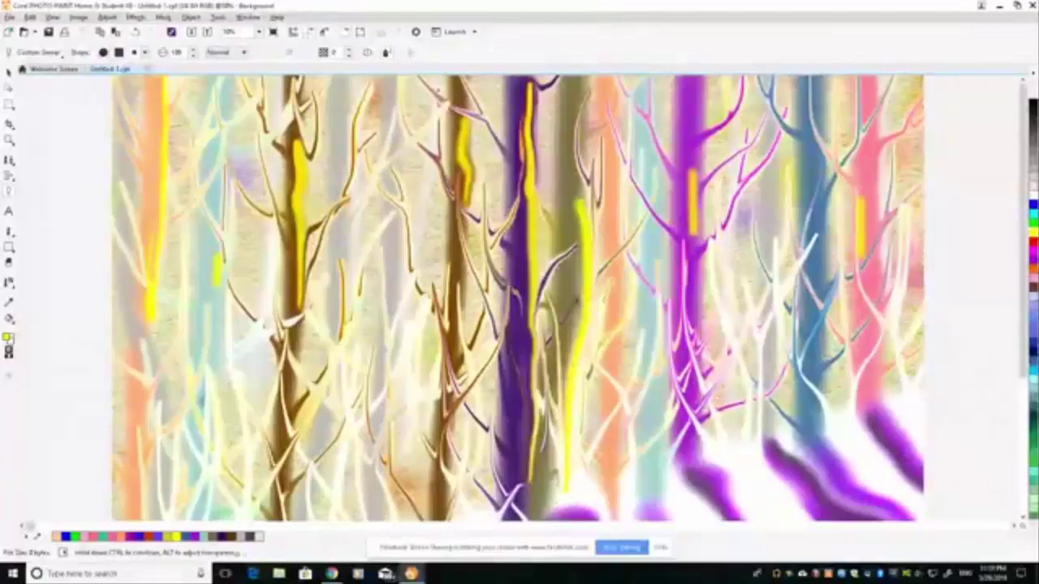
left_click_drag(584, 226, 580, 81)
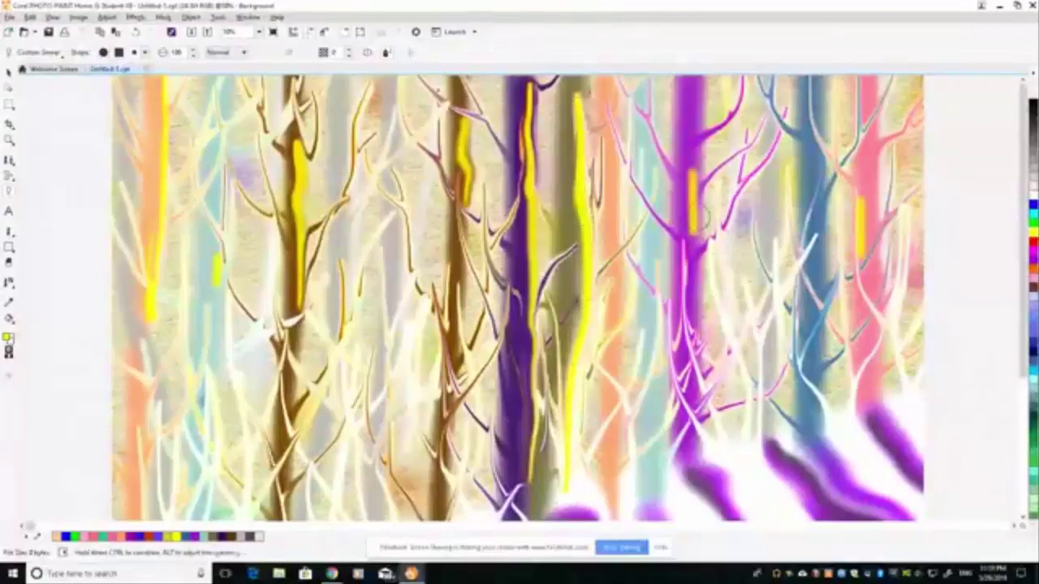
- Smear the yellow highlights along the full length of the magenta and pink trunks and down the lower orange trunk
left_click_drag(695, 232, 691, 77)
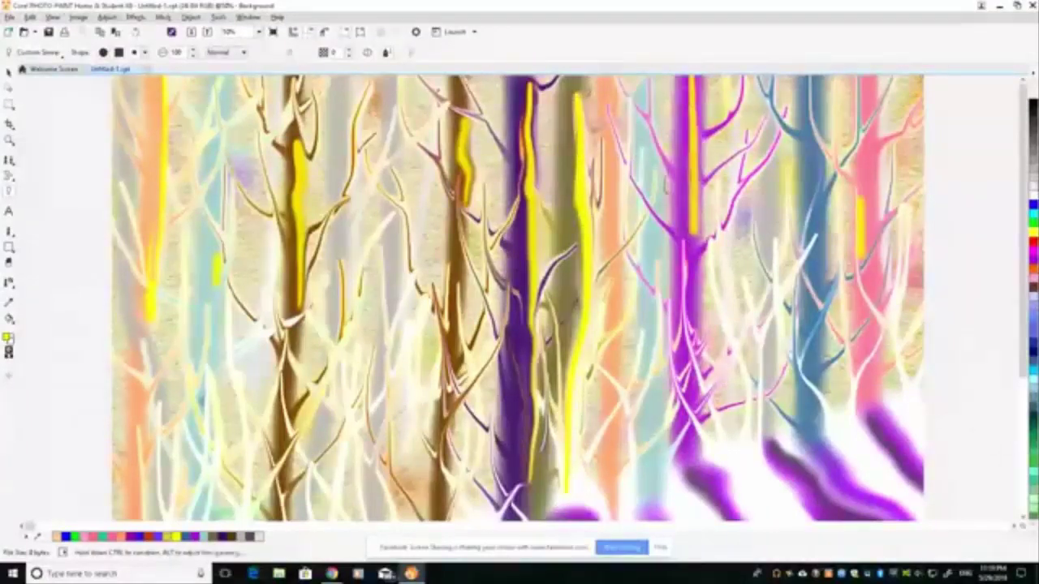
left_click_drag(693, 174, 689, 445)
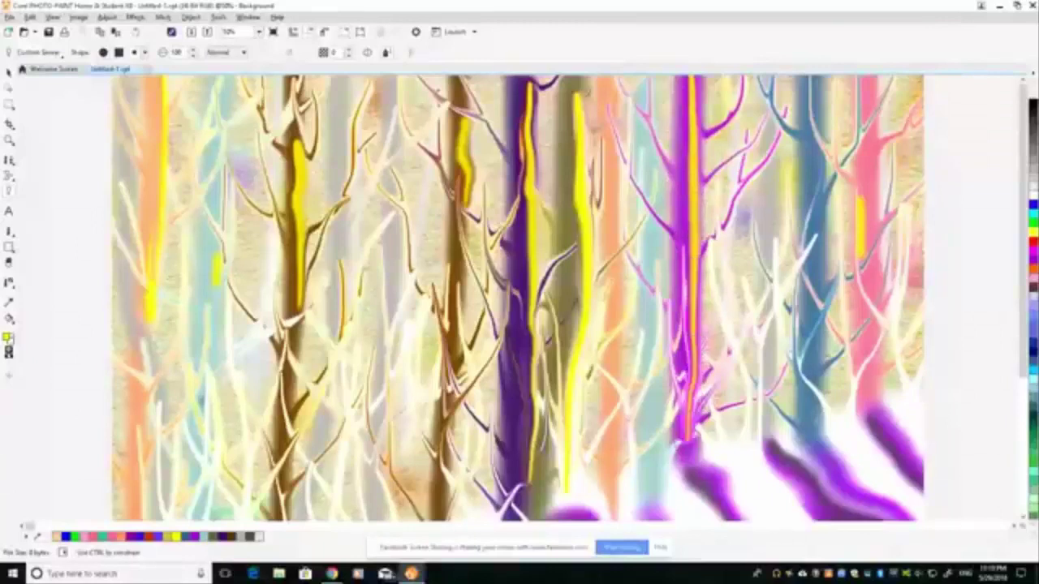
mouse_move(852, 263)
left_mouse_down()
mouse_move(878, 81)
mouse_move(870, 215)
mouse_move(889, 284)
mouse_move(887, 394)
left_mouse_up()
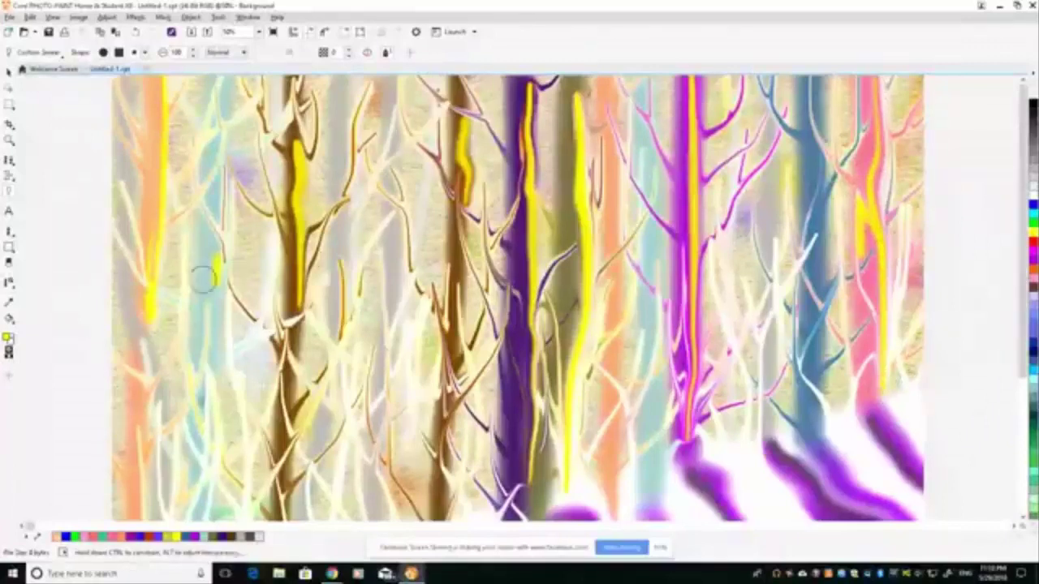
left_click_drag(151, 280, 134, 507)
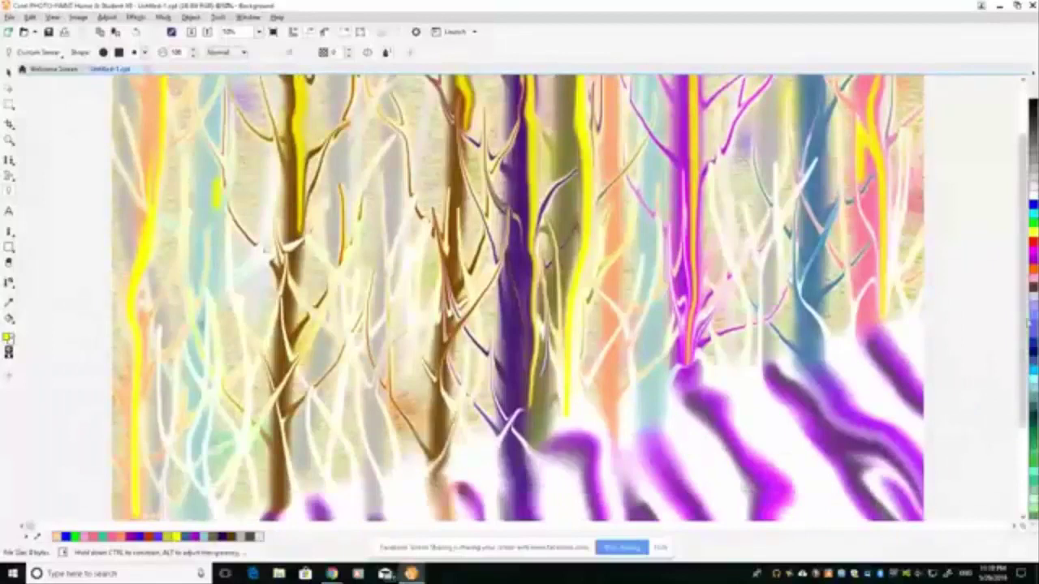
- Choose a smaller Smear nib at size 40 and pull a short yellow twig from the first brown trunk's highlight
scroll(517, 297, "up", 2)
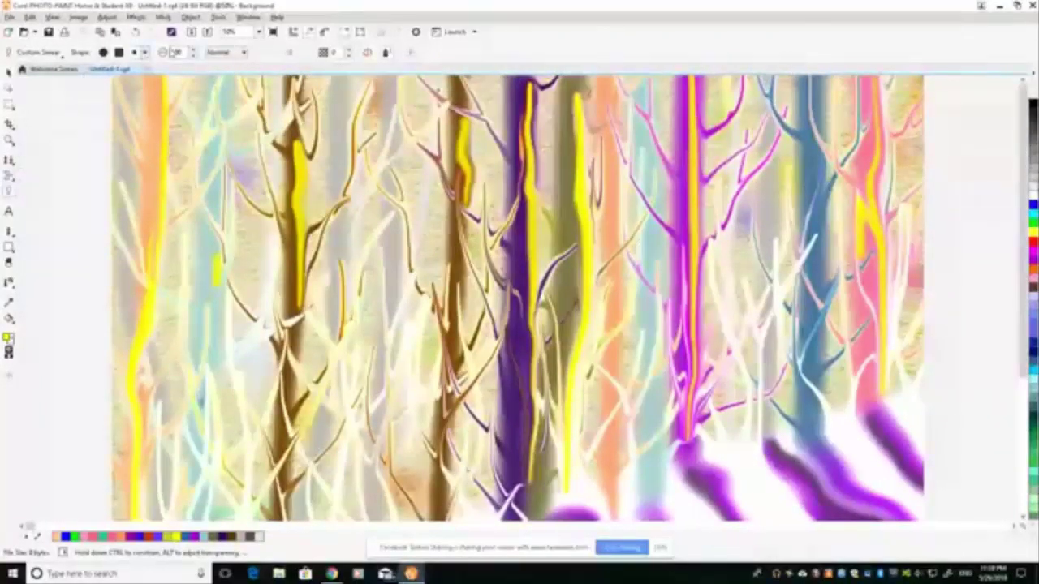
left_click(145, 52)
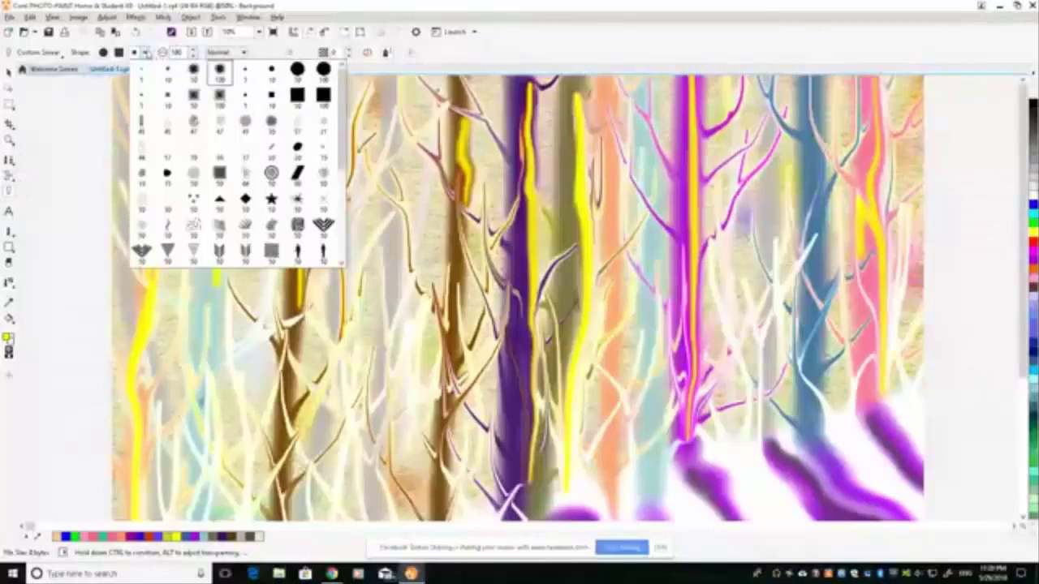
left_click(168, 73)
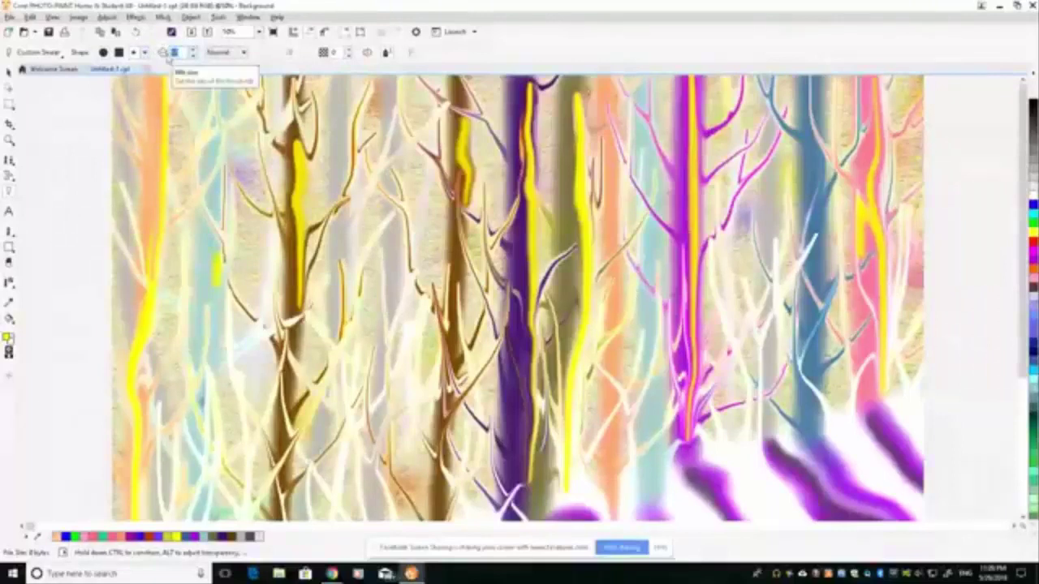
type("48")
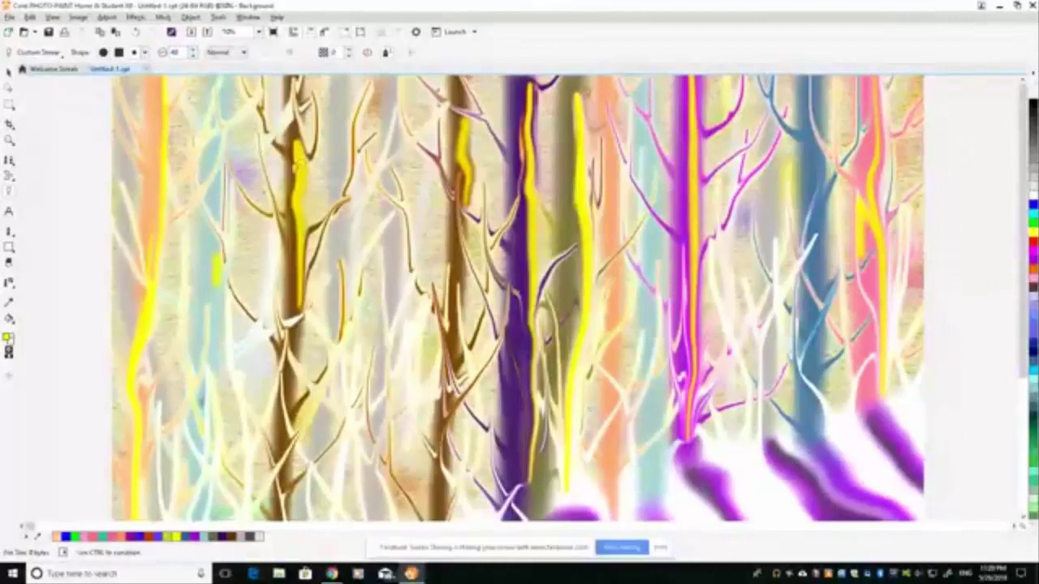
left_click_drag(298, 149, 284, 144)
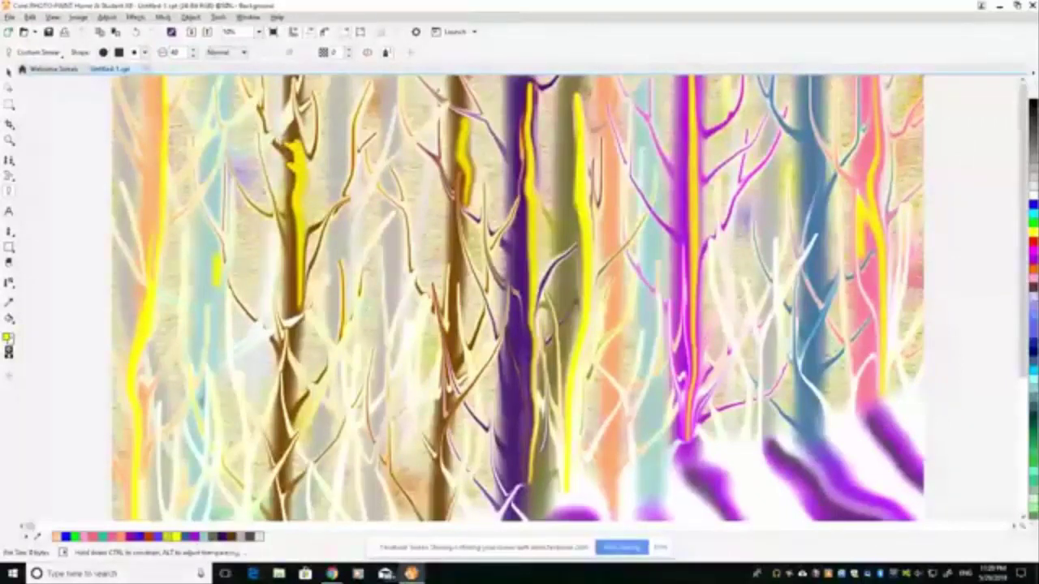
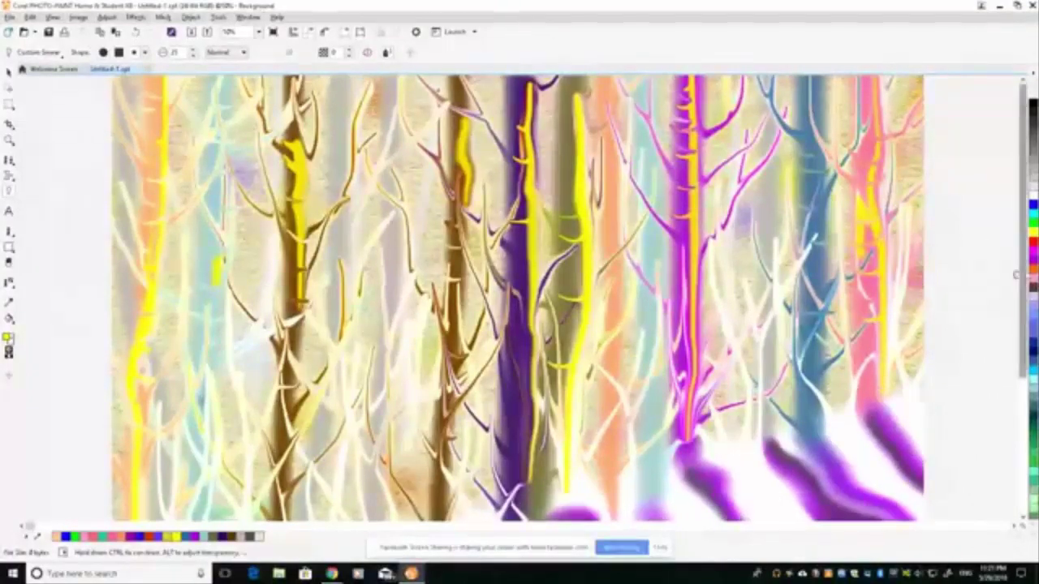
- Smear fine curved twigs outward from the dark purple and olive trunks with the small nib
scroll(1011, 278, "down", 5)
scroll(519, 298, "up", 5)
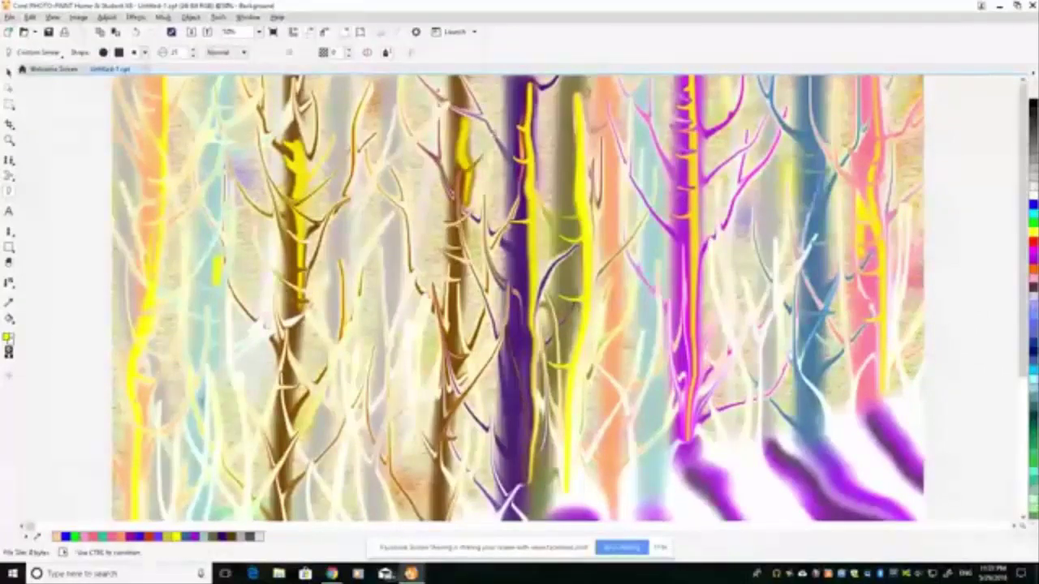
left_click_drag(538, 261, 520, 230)
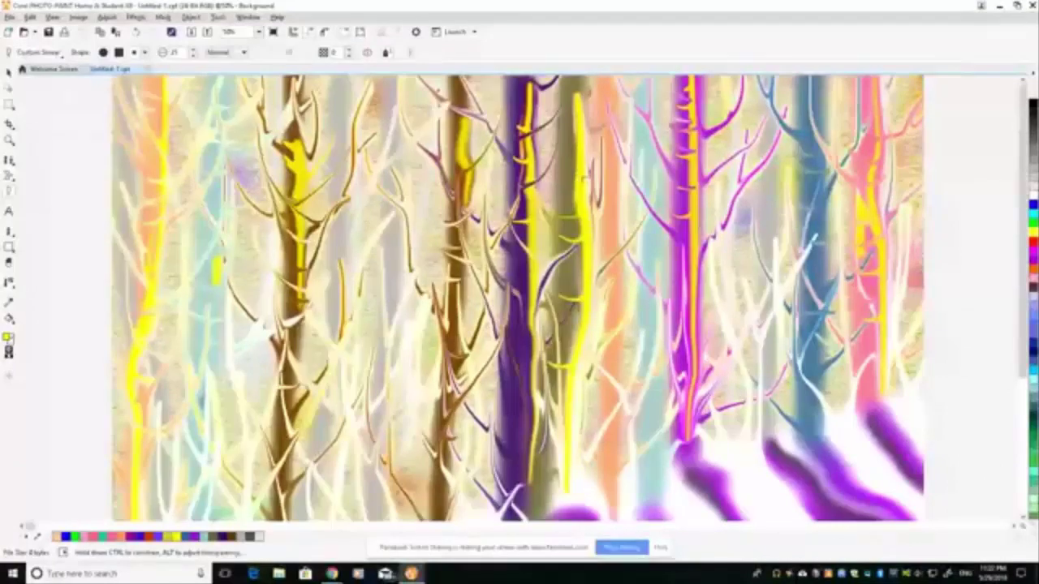
left_click_drag(581, 174, 560, 128)
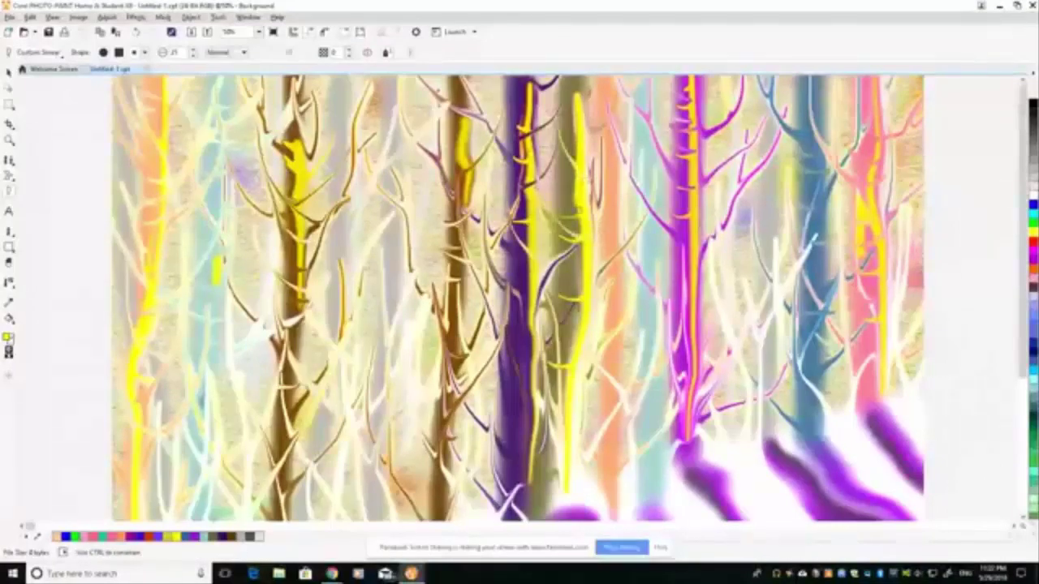
left_click_drag(578, 210, 623, 188)
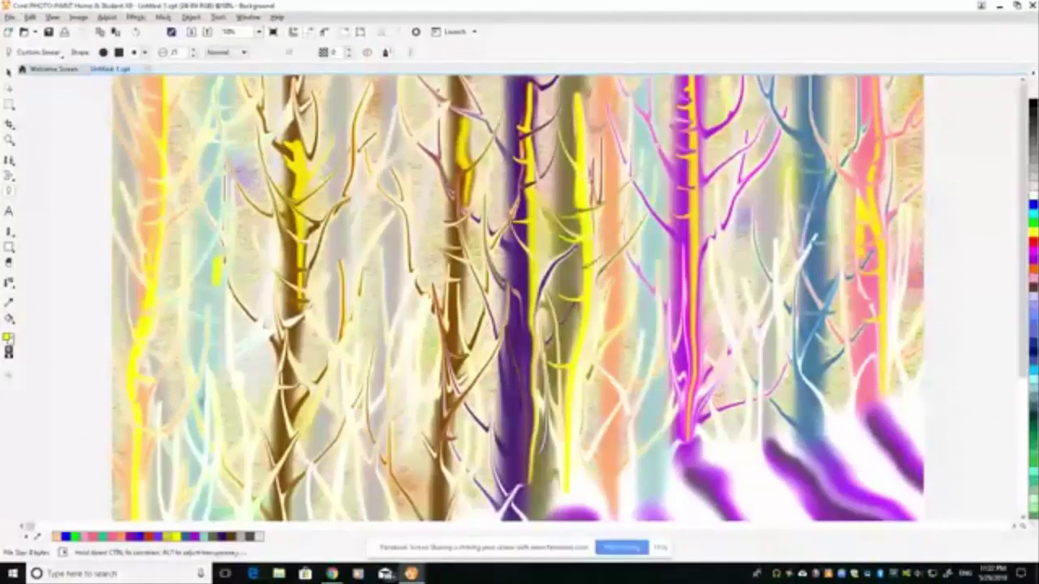
left_click_drag(573, 323, 606, 308)
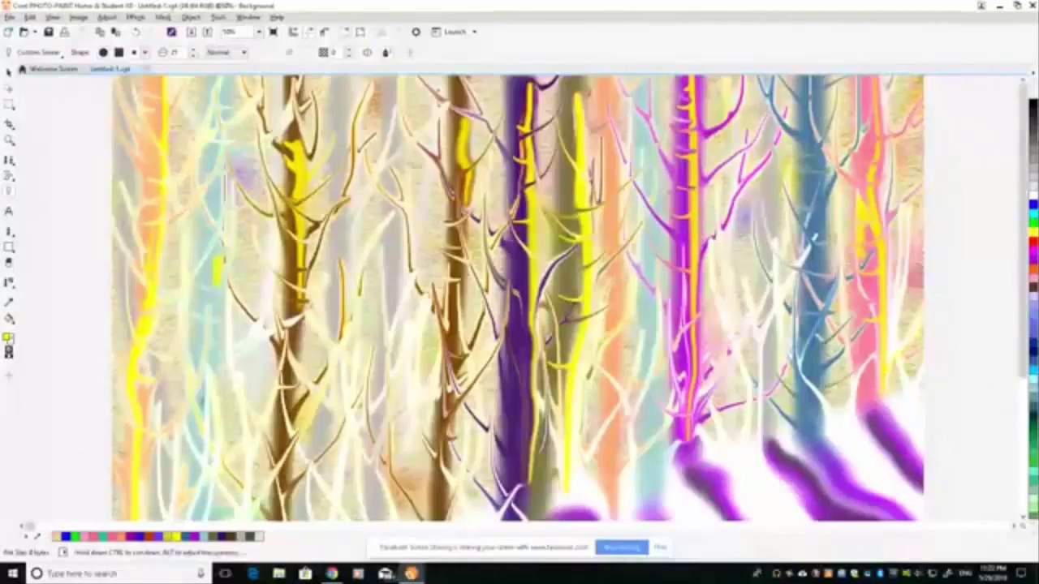
- Set the Smear brush size to 250 and pull the purple snow shadows into long diagonal streaks, starting below the orange and turquoise trunks
left_click(9, 139)
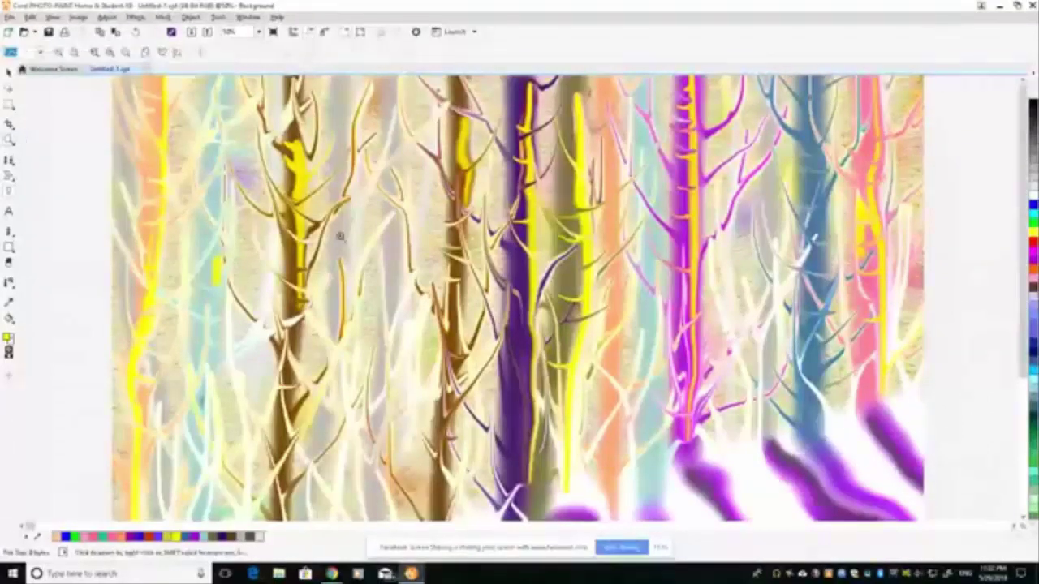
right_click(503, 264)
right_click(530, 286)
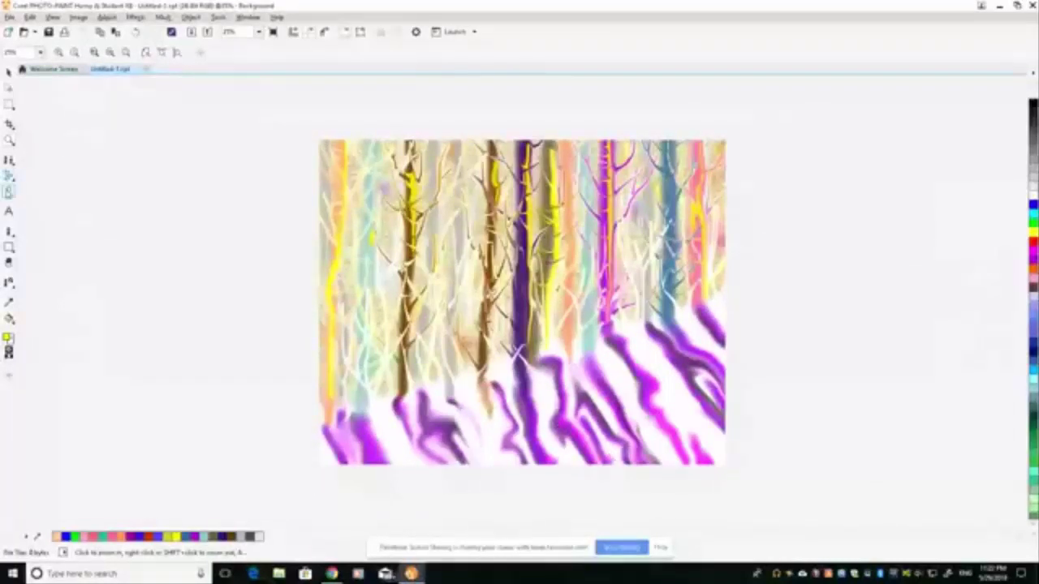
left_click(8, 192)
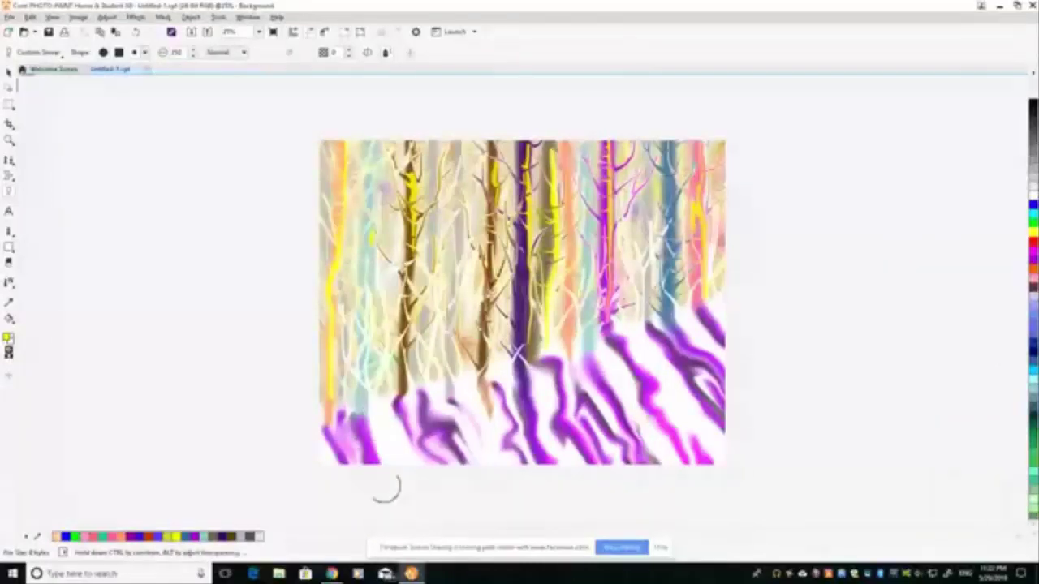
left_click_drag(344, 408, 367, 474)
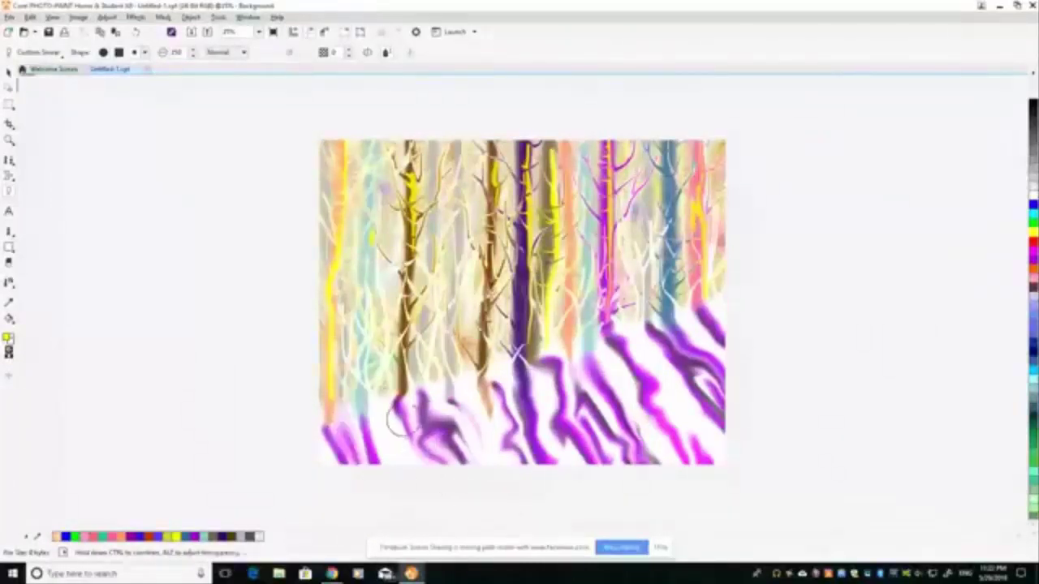
left_click_drag(388, 401, 423, 497)
left_click_drag(411, 380, 456, 492)
mouse_move(439, 394)
left_mouse_down()
mouse_move(478, 490)
mouse_move(480, 400)
mouse_move(478, 422)
mouse_move(512, 453)
mouse_move(501, 375)
mouse_move(550, 471)
mouse_move(593, 487)
mouse_move(546, 380)
mouse_move(615, 498)
mouse_move(604, 375)
mouse_move(591, 360)
mouse_move(708, 495)
mouse_move(573, 374)
mouse_move(675, 496)
mouse_move(637, 345)
mouse_move(749, 487)
mouse_move(681, 396)
mouse_move(739, 505)
mouse_move(659, 351)
mouse_move(796, 447)
mouse_move(668, 362)
mouse_move(784, 479)
mouse_move(695, 332)
mouse_move(771, 469)
left_mouse_up()
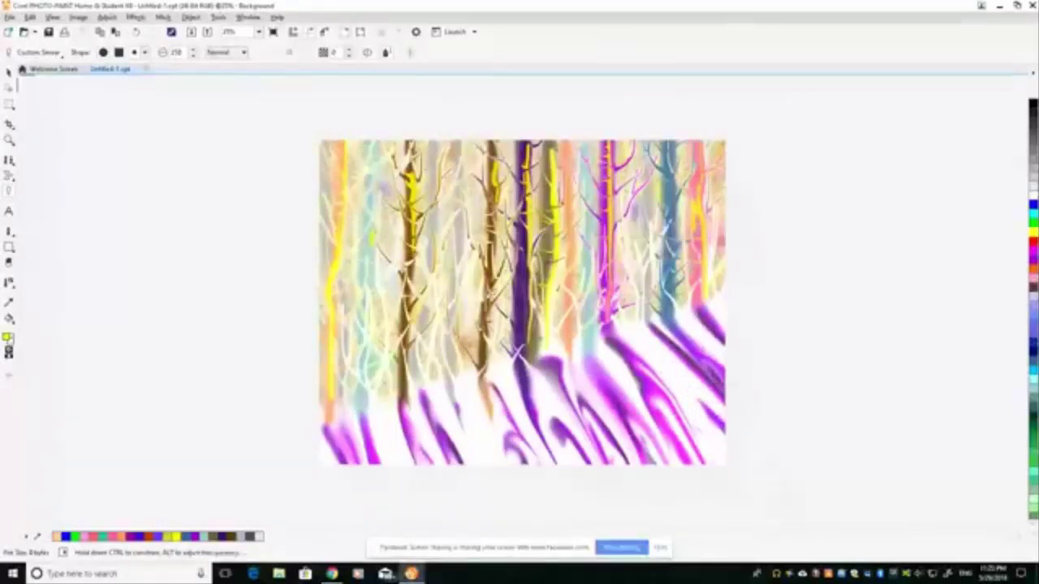
- Smear the shadows beneath the second brown, dark purple and magenta trunks diagonally down to the canvas's lower edge
left_click_drag(507, 394, 603, 517)
left_click_drag(490, 410, 547, 512)
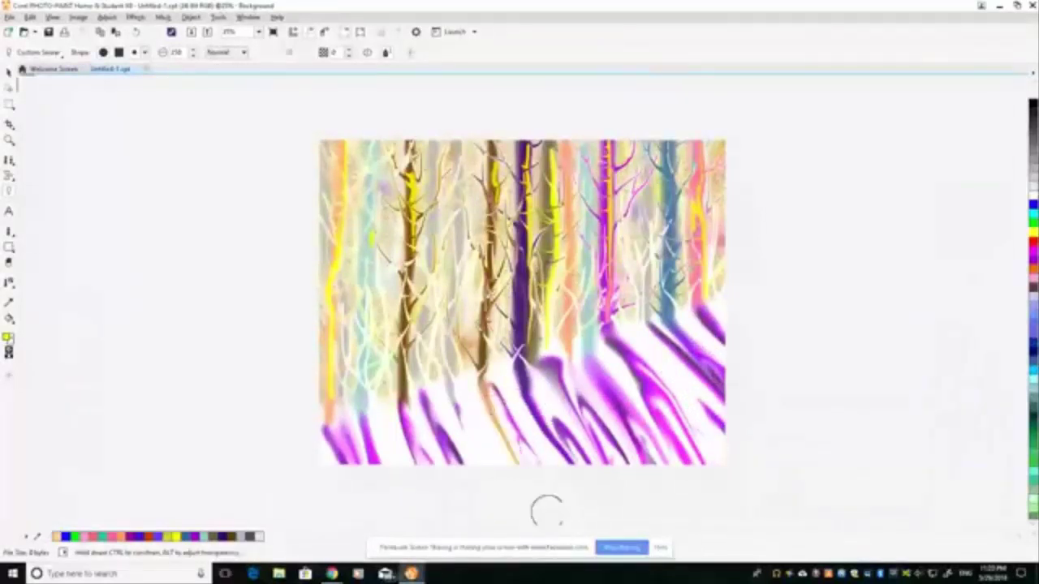
mouse_move(575, 354)
left_mouse_down()
mouse_move(594, 413)
mouse_move(664, 497)
left_mouse_up()
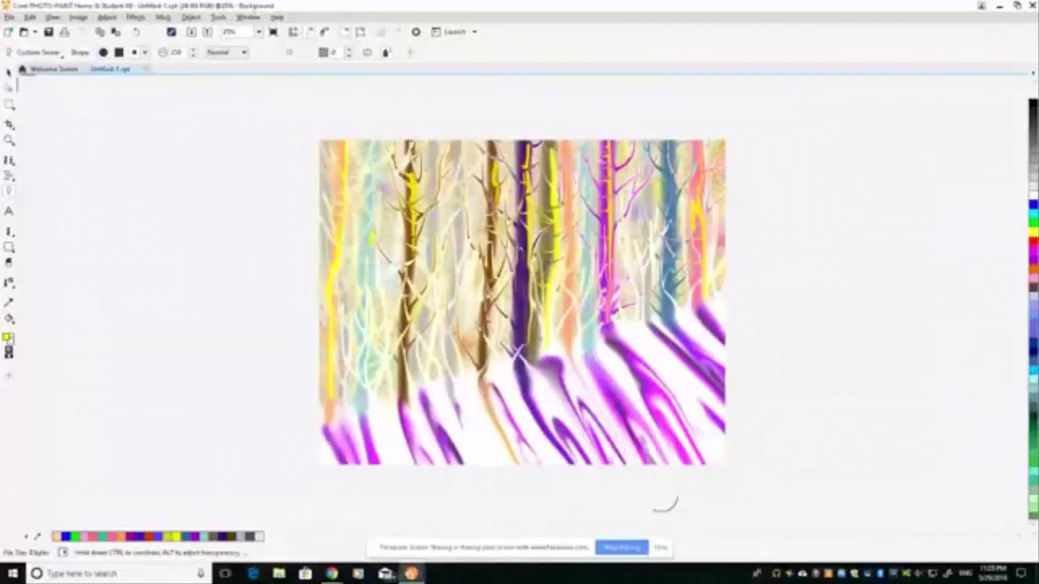
left_click_drag(617, 367, 749, 510)
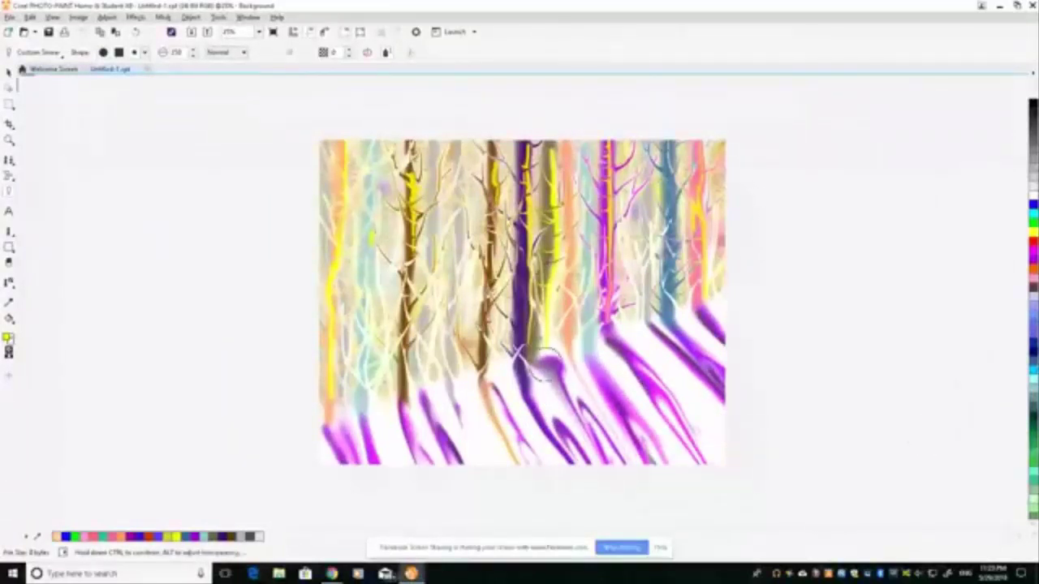
- Smear the bases of the dark purple and olive trunks into the snow and reshape the narrow shadows near the first brown trunk
mouse_move(548, 361)
left_mouse_down()
mouse_move(544, 332)
mouse_move(538, 372)
mouse_move(550, 347)
mouse_move(537, 373)
mouse_move(520, 364)
mouse_move(446, 385)
mouse_move(444, 377)
mouse_move(446, 413)
mouse_move(489, 533)
mouse_move(471, 475)
left_mouse_up()
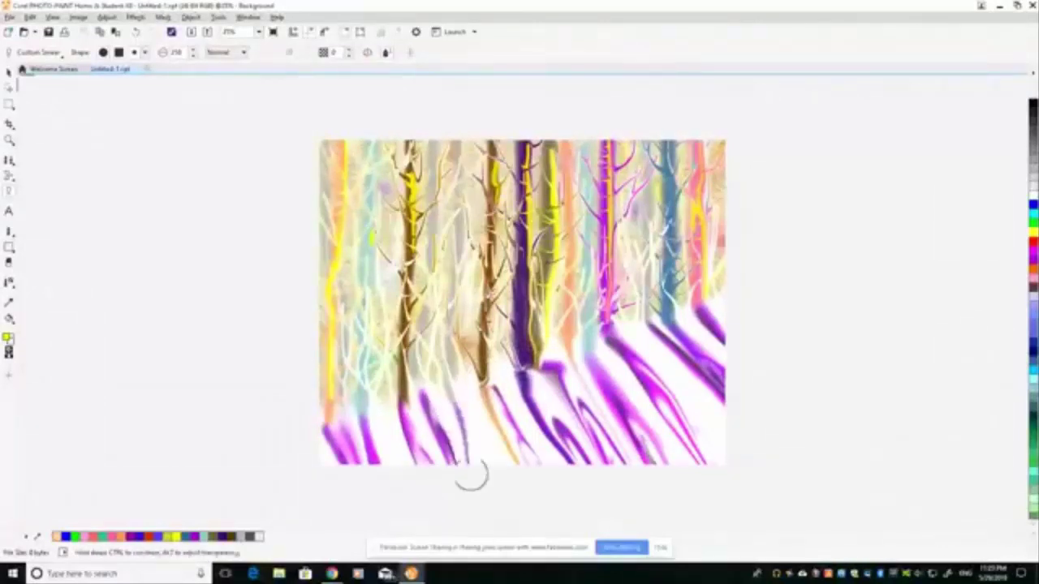
left_click_drag(460, 432, 503, 518)
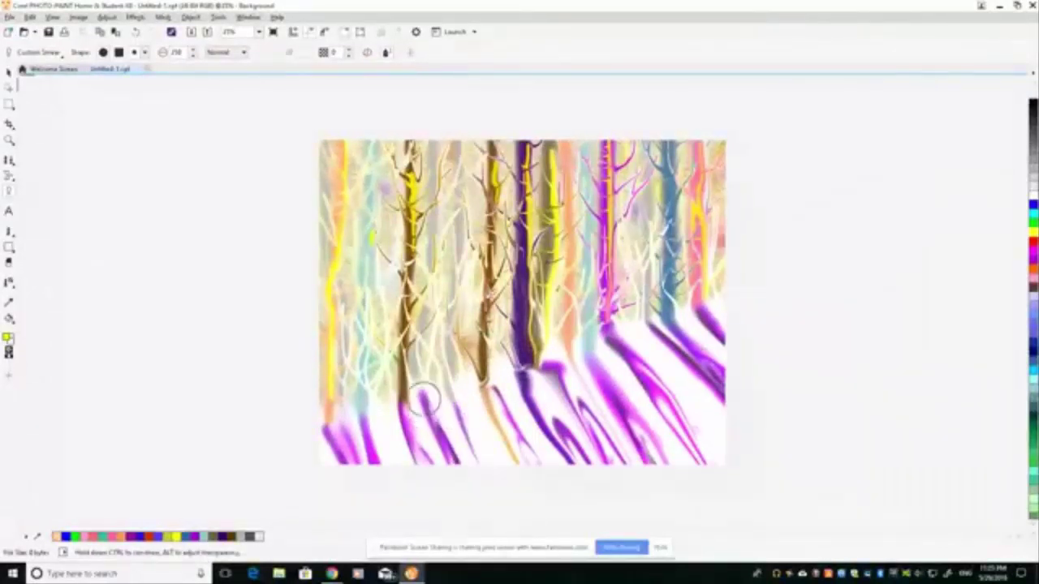
mouse_move(426, 398)
left_mouse_down()
mouse_move(420, 386)
mouse_move(394, 410)
mouse_move(406, 434)
left_mouse_up()
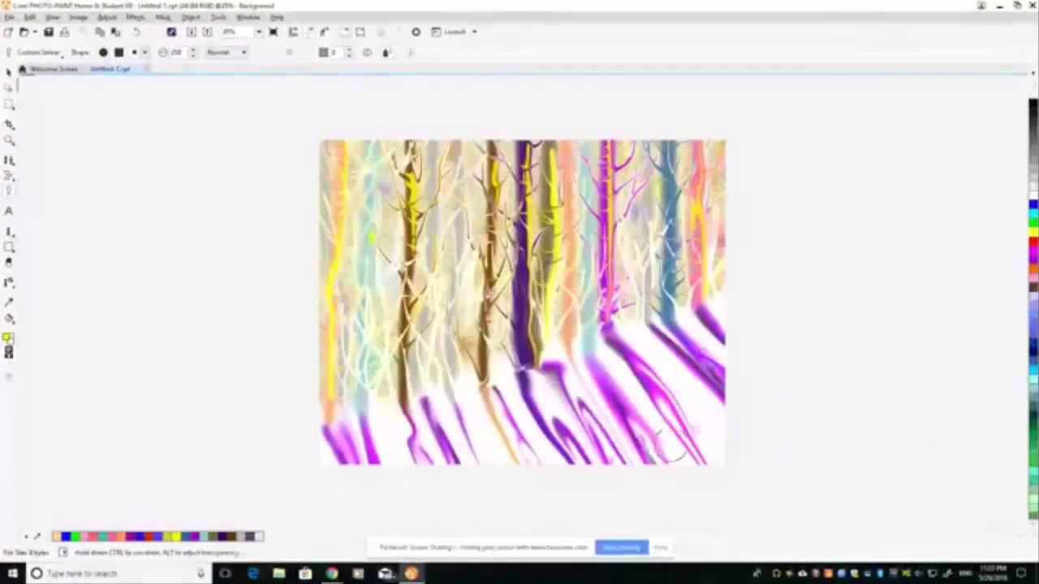
- Smear the purple snow shadows below the magenta and blue trunks diagonally towards the canvas's lower right edge
left_click_drag(633, 334, 700, 446)
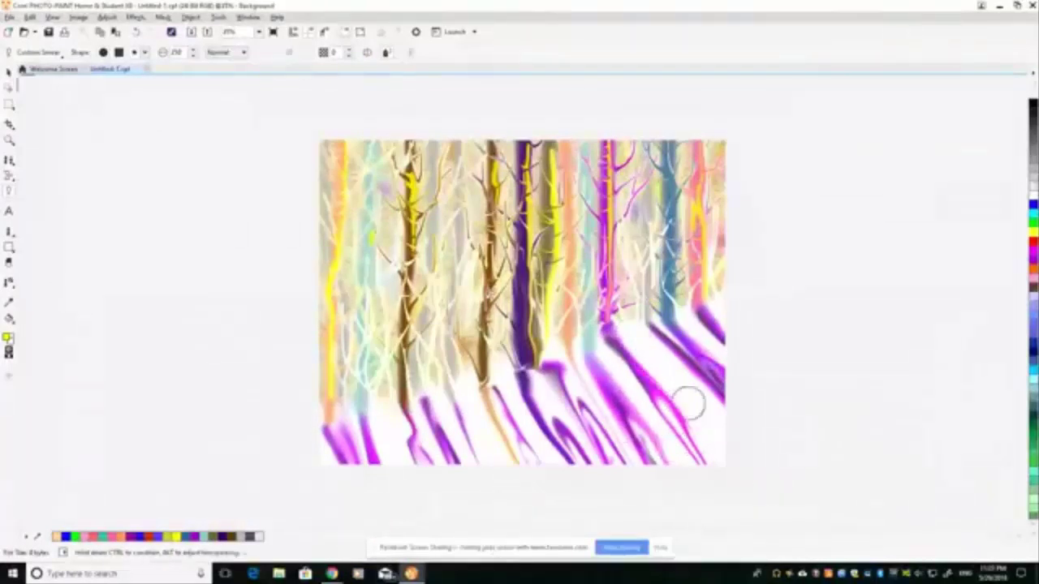
left_click_drag(688, 403, 777, 471)
left_click_drag(681, 323, 728, 376)
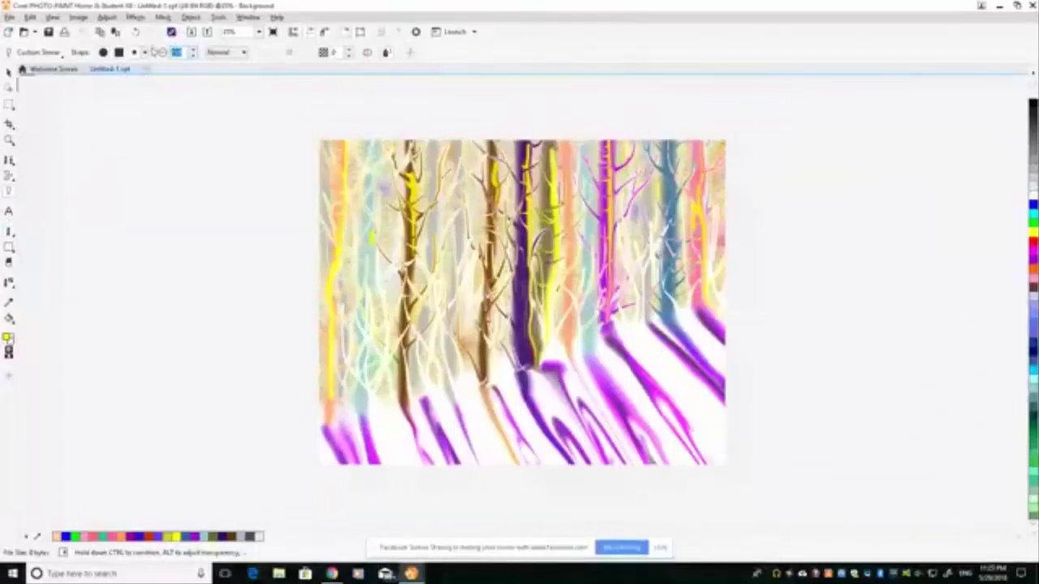
- Set the Smear brush size to 75 and smear the background between the leftmost orange and turquoise trunks
type("75")
left_click(10, 140)
left_click(454, 320)
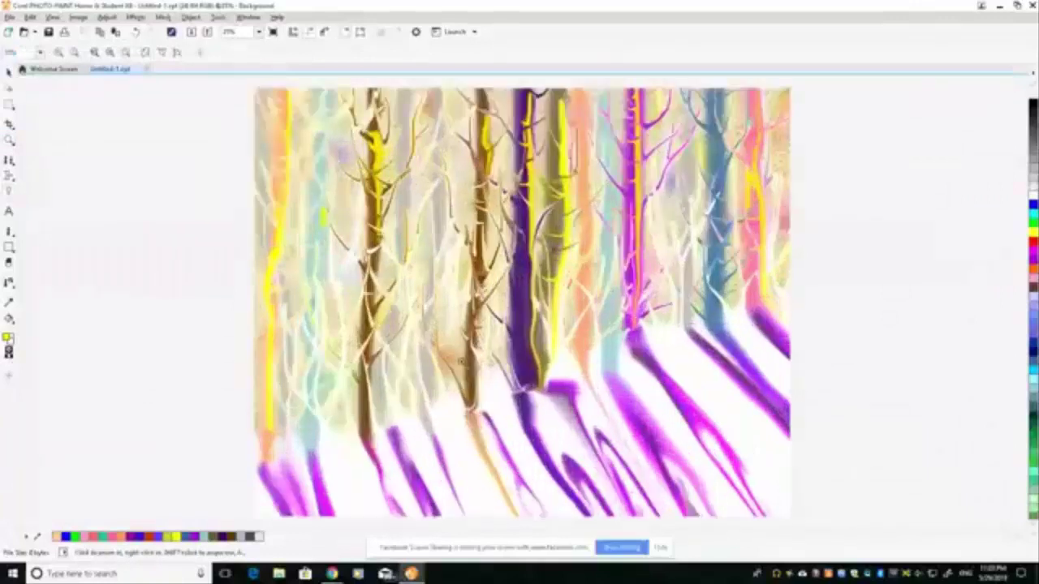
left_click(468, 364)
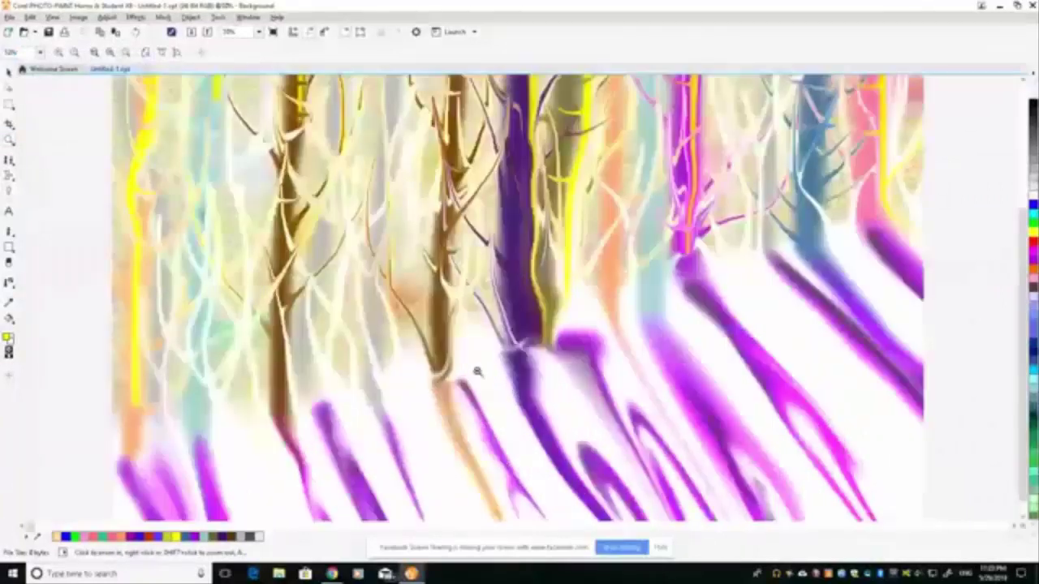
left_click(9, 191)
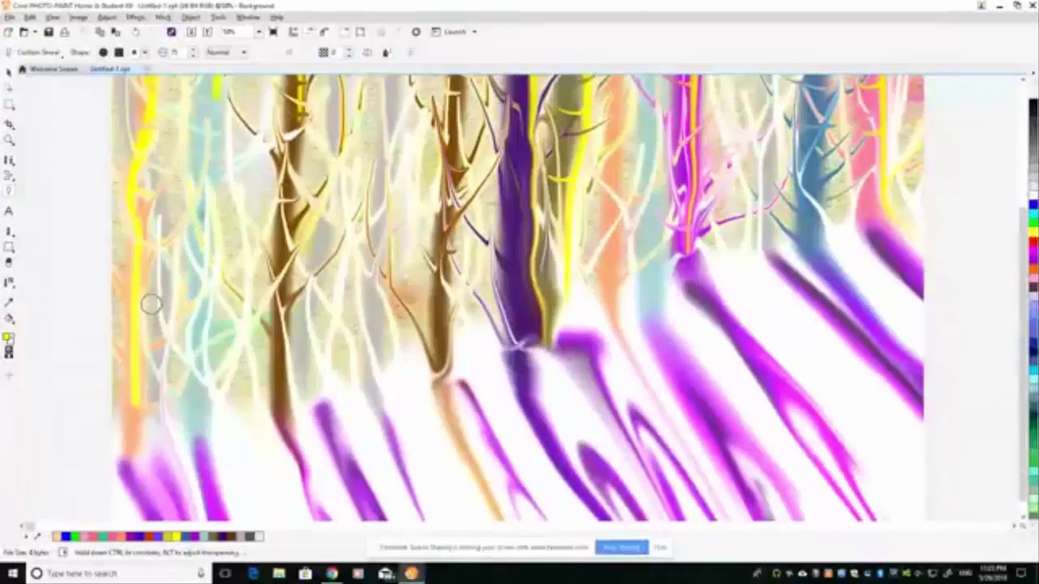
left_click_drag(155, 309, 170, 296)
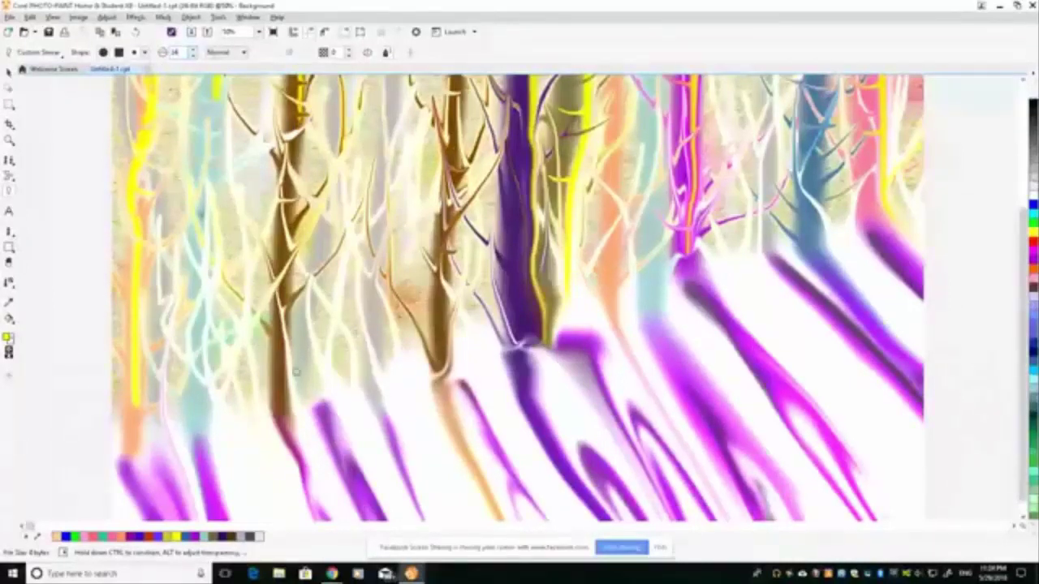
- With a small nib, smear fine curved twigs outward and upward around the lower half of the first brown trunk
mouse_move(298, 404)
left_mouse_down()
mouse_move(302, 359)
mouse_move(331, 308)
left_mouse_up()
left_click_drag(312, 356, 285, 197)
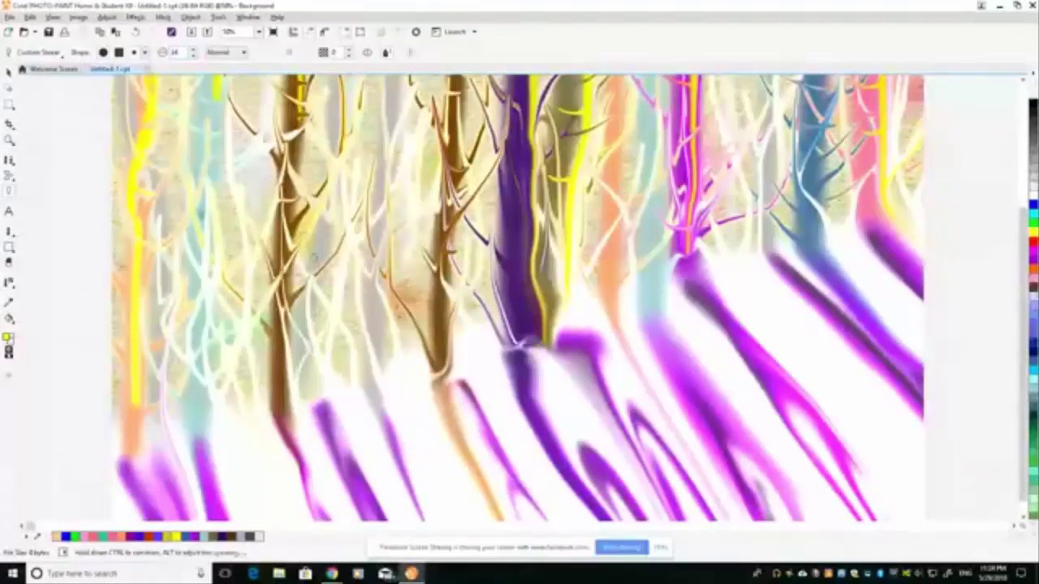
mouse_move(281, 293)
left_mouse_down()
mouse_move(357, 167)
mouse_move(358, 145)
left_mouse_up()
left_click_drag(331, 212, 379, 97)
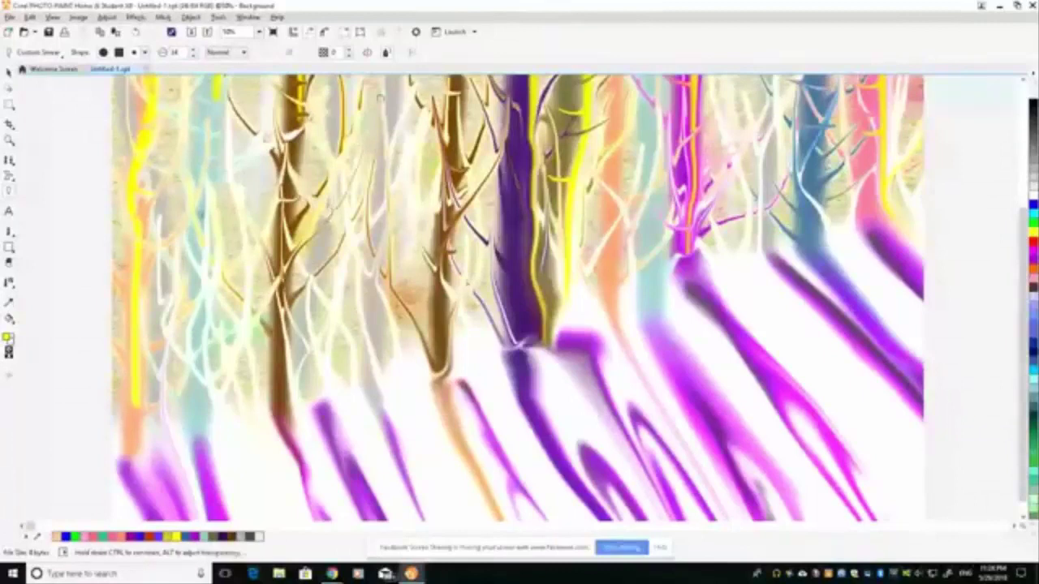
mouse_move(365, 373)
left_mouse_down()
mouse_move(344, 350)
mouse_move(324, 231)
left_mouse_up()
left_click_drag(345, 318, 372, 268)
left_click_drag(290, 383, 237, 316)
left_click_drag(256, 362, 233, 357)
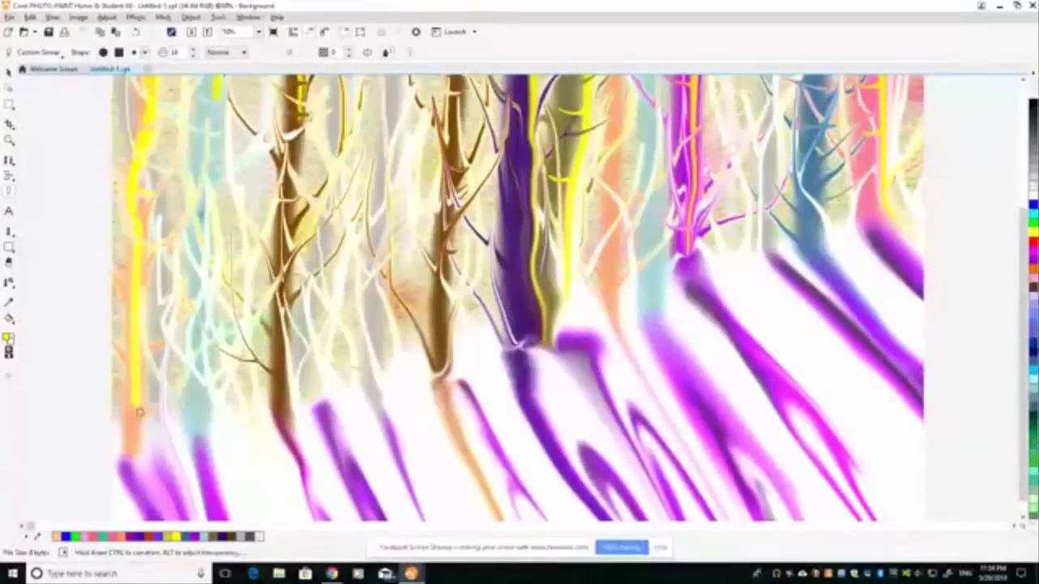
- Smear thin twigs from the leftmost turquoise trunk and from the second brown and dark purple trunks
left_click_drag(183, 309, 187, 296)
left_click_drag(197, 411, 158, 292)
mouse_move(195, 404)
left_mouse_down()
mouse_move(231, 293)
mouse_move(204, 415)
mouse_move(207, 406)
mouse_move(313, 377)
mouse_move(359, 226)
left_mouse_up()
left_click_drag(422, 330, 423, 247)
left_click_drag(455, 318, 444, 309)
mouse_move(509, 294)
left_mouse_down()
mouse_move(463, 245)
mouse_move(489, 215)
mouse_move(467, 155)
left_mouse_up()
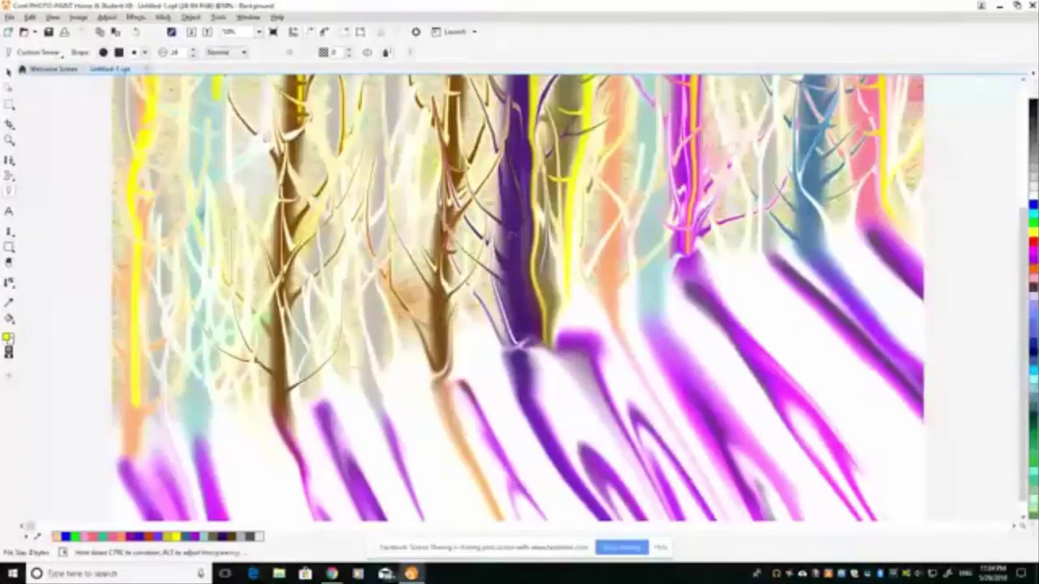
- Smear fine twigs outward from the olive, orange and magenta trunks, continuing into their upper parts
left_click_drag(536, 296, 582, 234)
left_click_drag(538, 104, 554, 79)
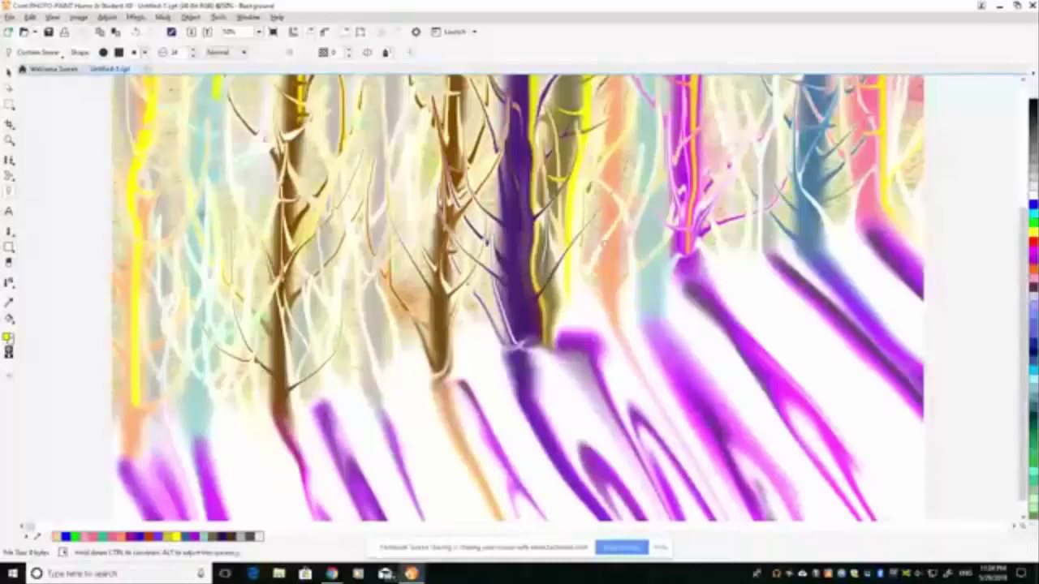
left_click_drag(606, 247, 644, 228)
left_click_drag(676, 182, 652, 162)
scroll(664, 171, "up", 1)
scroll(519, 298, "up", 1)
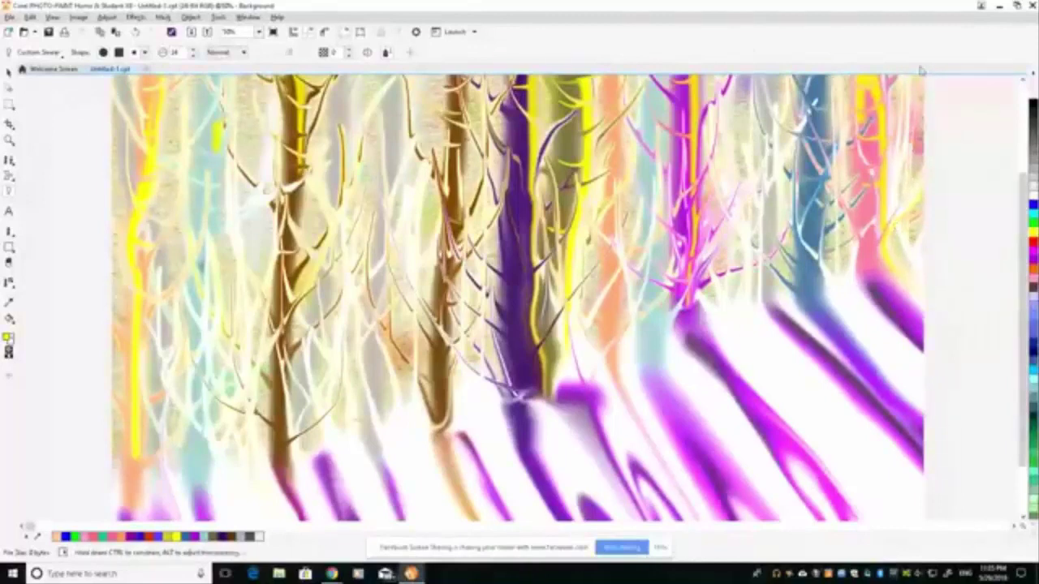
- Start a Lens Flare effect on the whole painting and lower the flare's general brightness
left_click(9, 140)
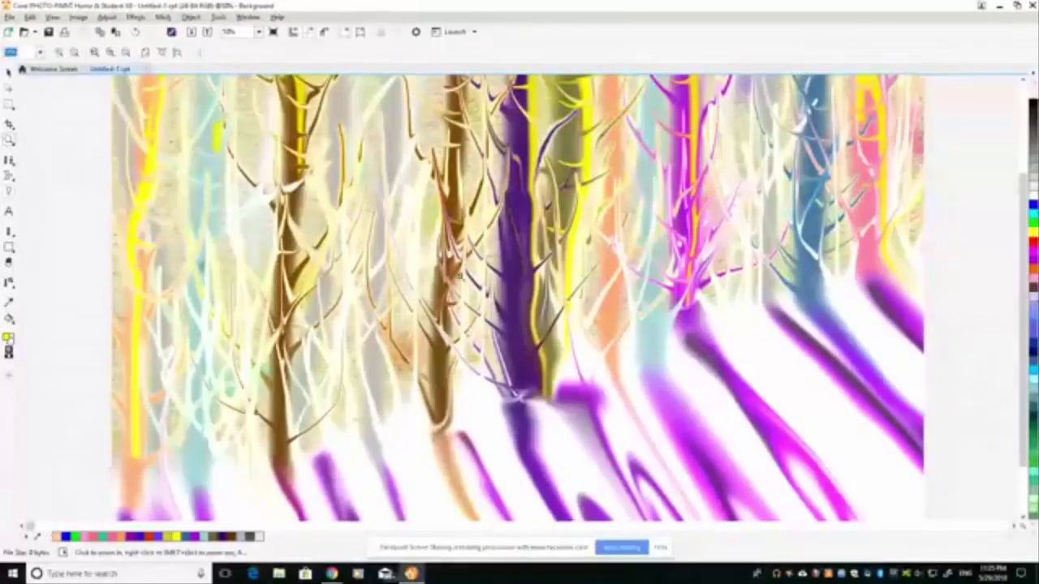
right_click(469, 278)
right_click(555, 302)
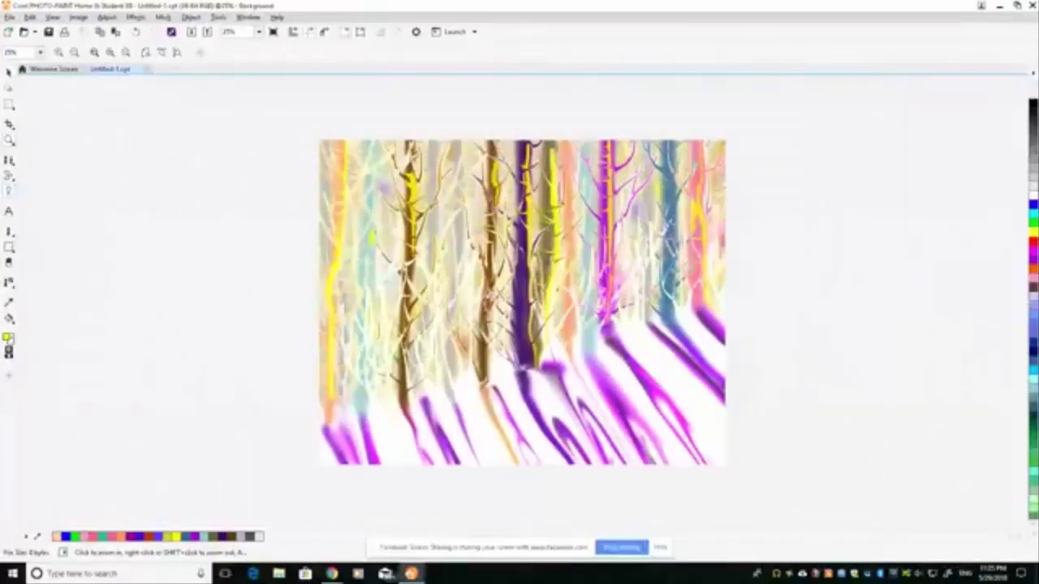
left_click(9, 191)
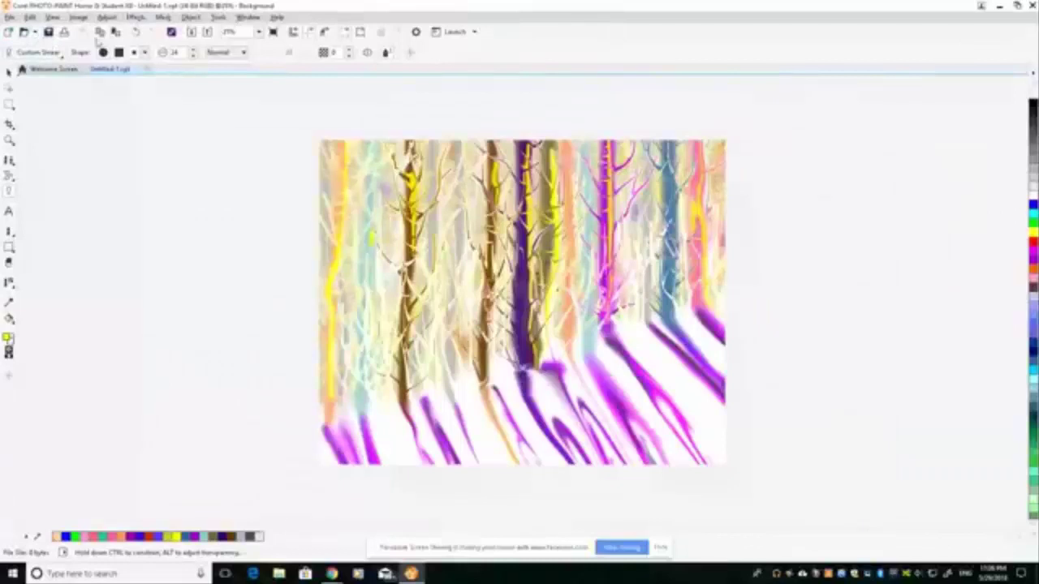
left_click(135, 18)
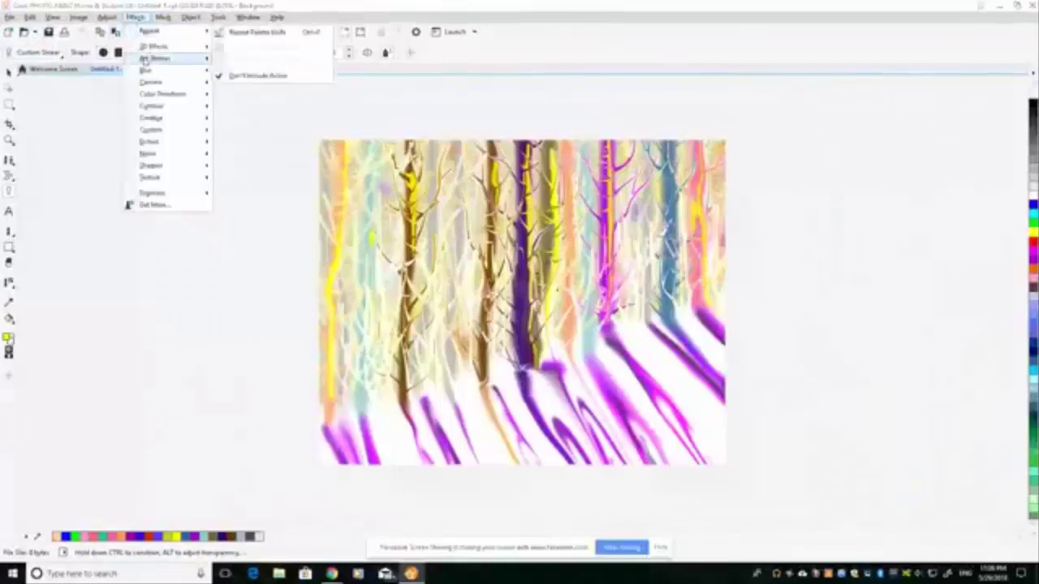
mouse_move(168, 84)
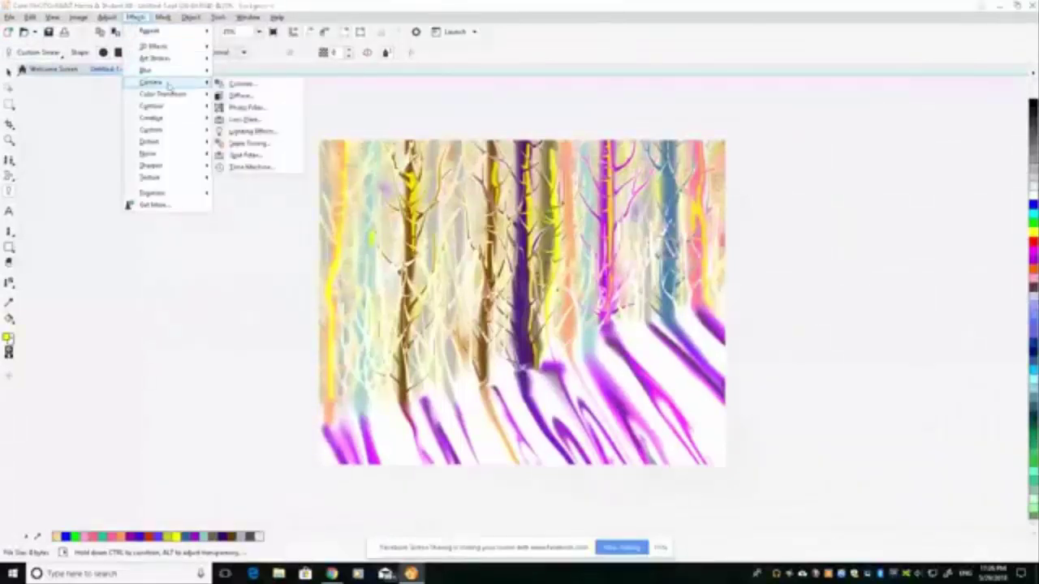
left_click(244, 119)
left_click_drag(493, 186, 181, 147)
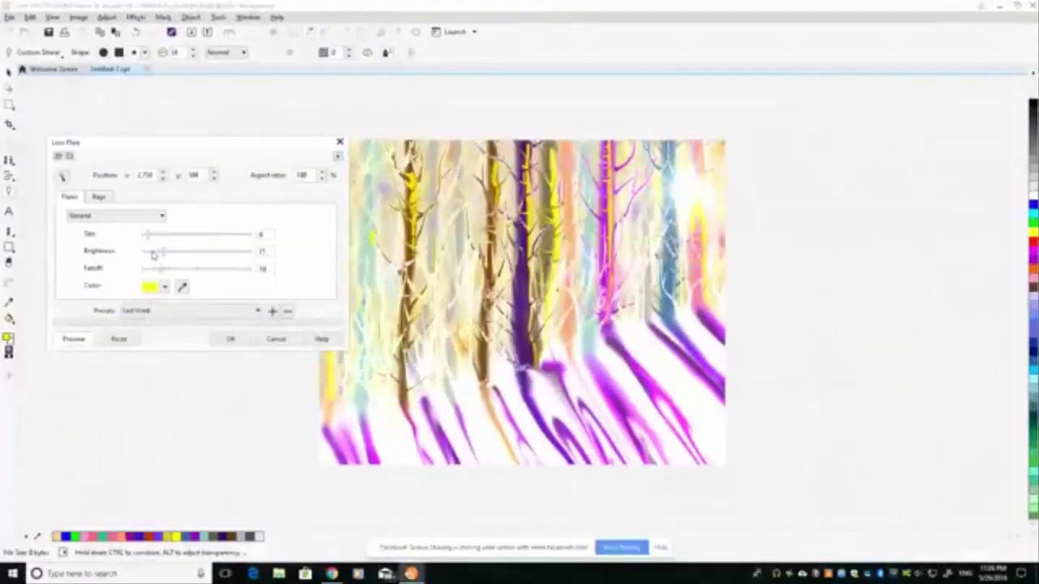
left_click_drag(153, 253, 149, 252)
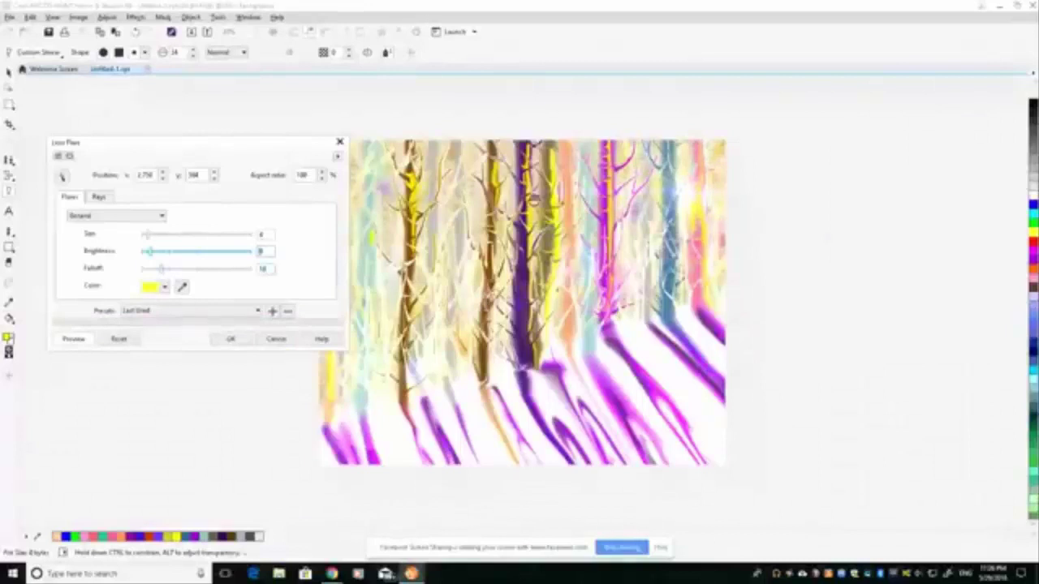
- Centre the lens flare on the upper part of the first brown trunk, reduce its brightness further and apply it
left_click(64, 177)
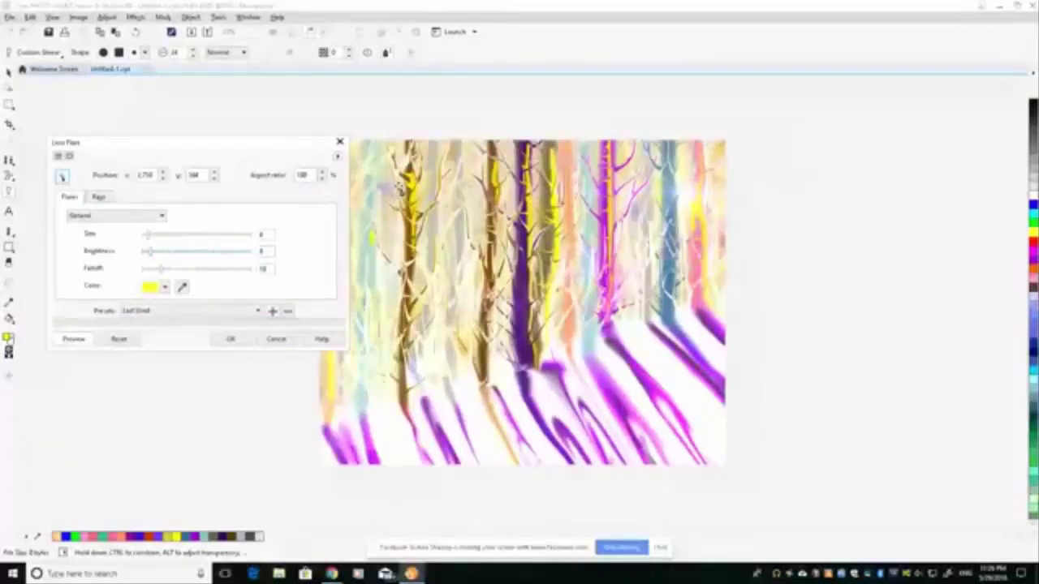
left_click(354, 297)
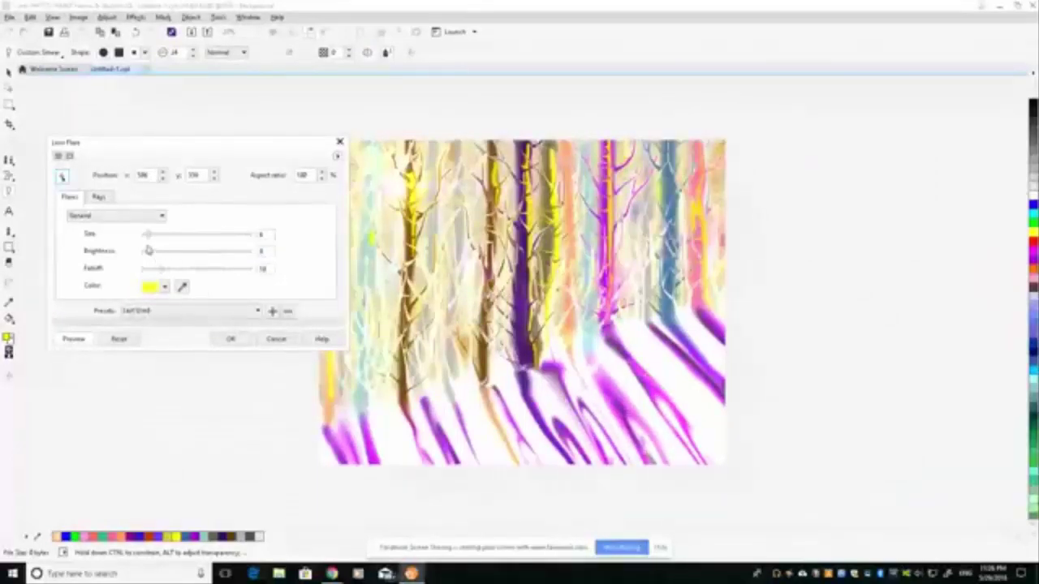
left_click_drag(148, 256, 145, 253)
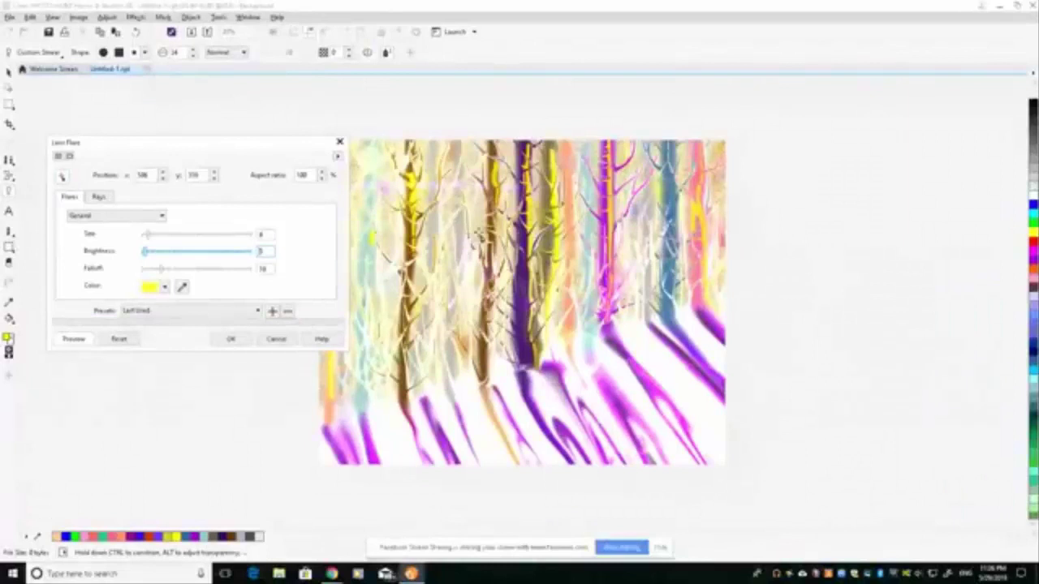
left_click(230, 339)
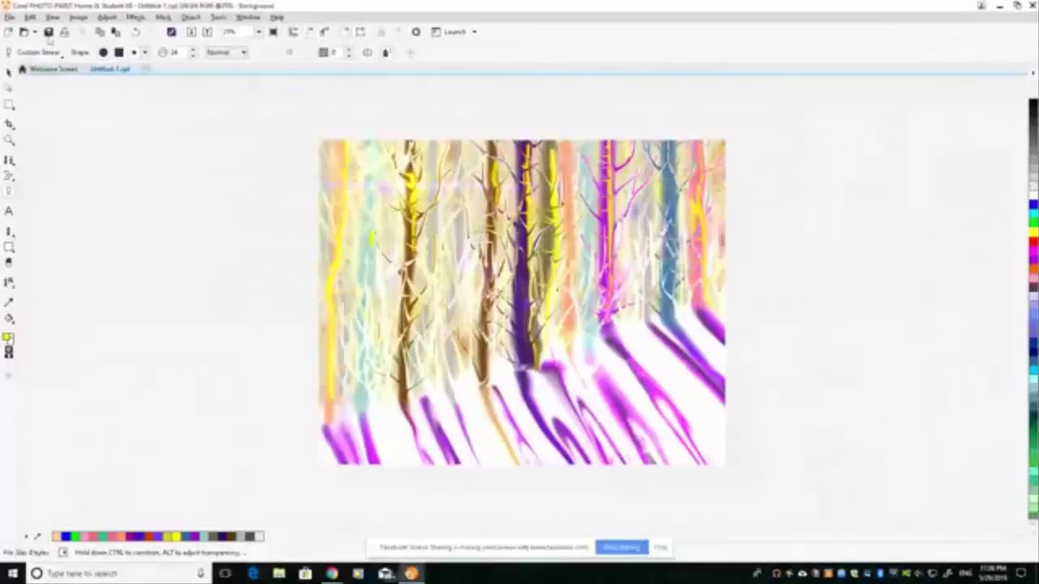
- Add a second lens flare with the last used settings, centred beside the middle of the magenta trunk
left_click(136, 17)
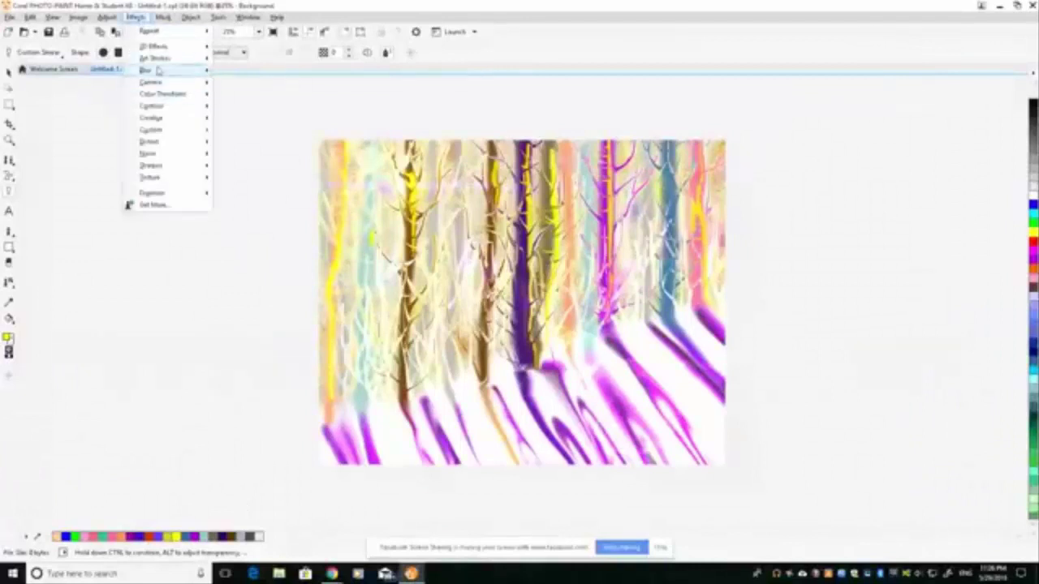
mouse_move(154, 82)
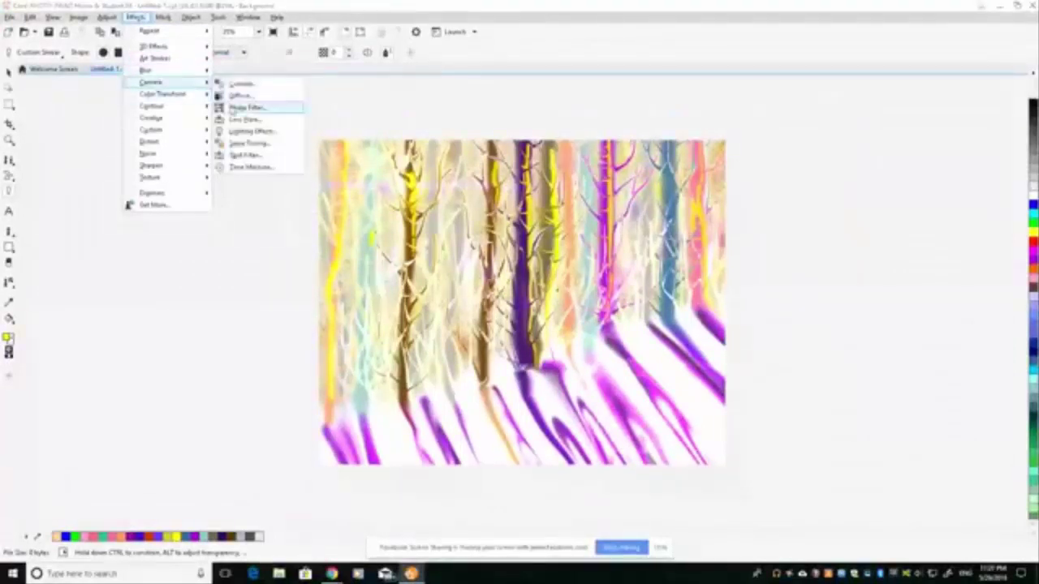
left_click(244, 120)
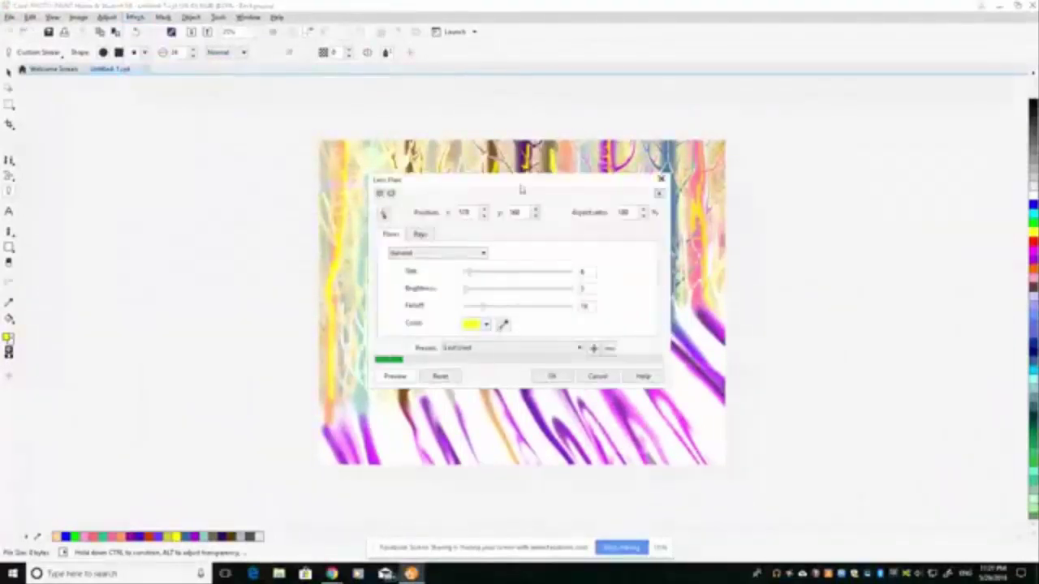
left_click_drag(521, 189, 906, 156)
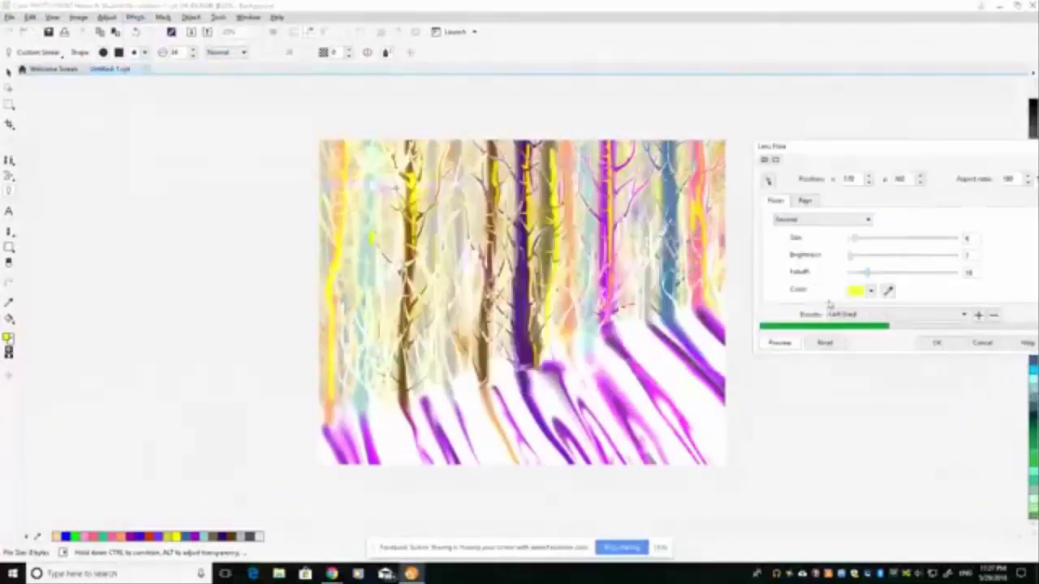
left_click(769, 180)
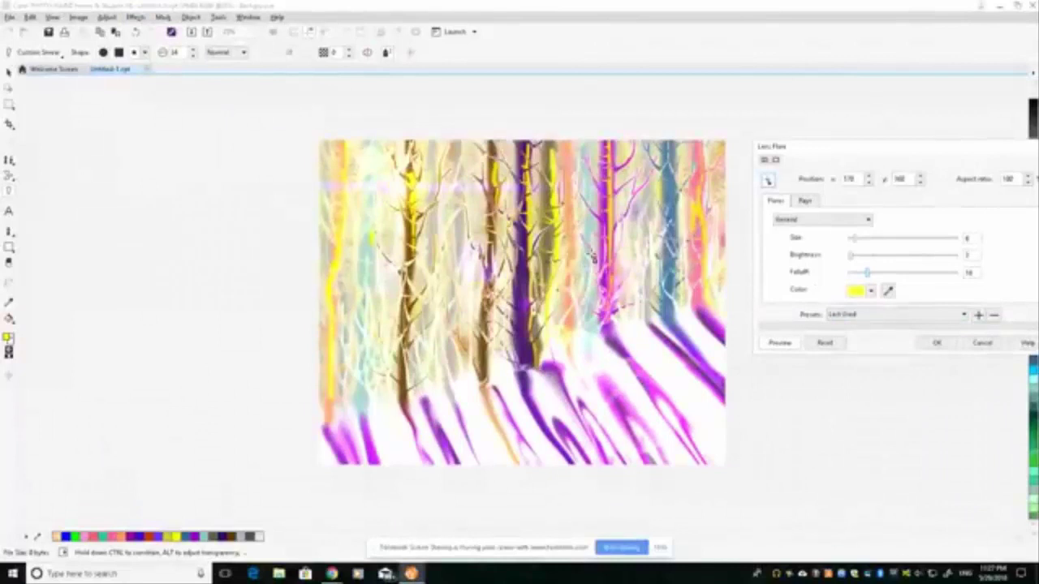
left_click(599, 247)
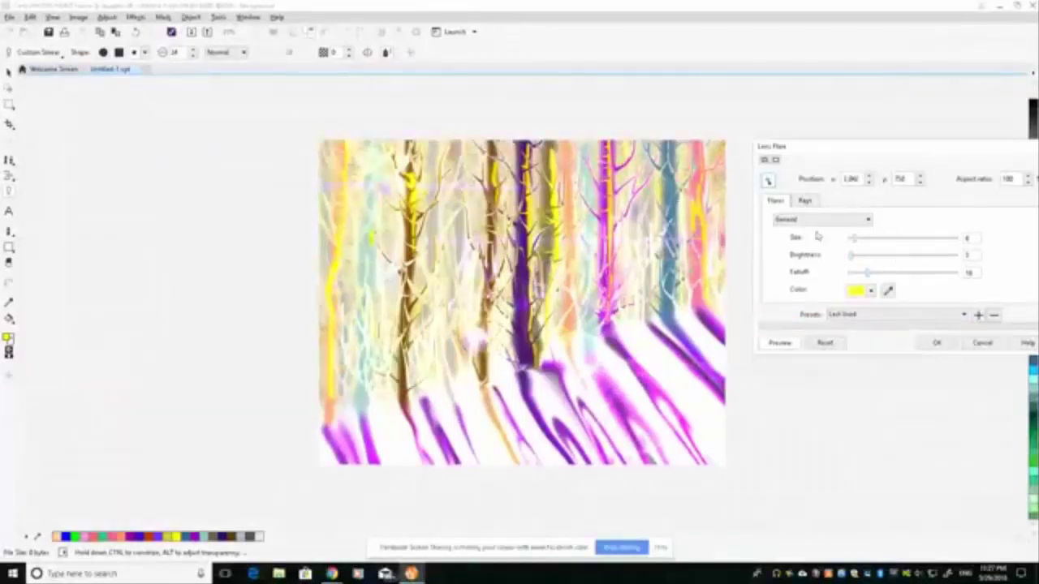
left_click(938, 343)
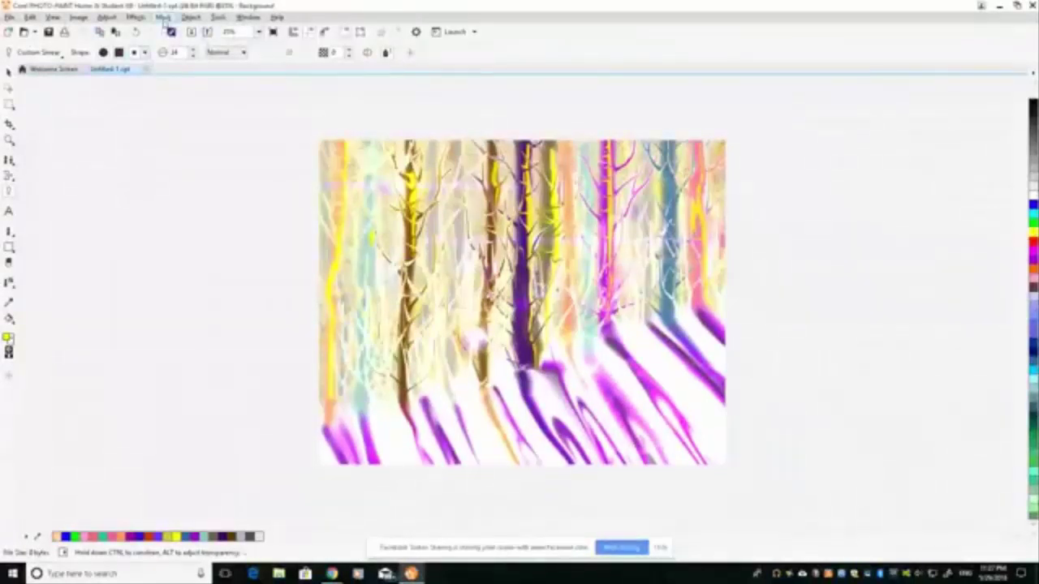
- Start a third Lens Flare effect with the last used settings and centre it on the upper part of the blue trunk
left_click(135, 17)
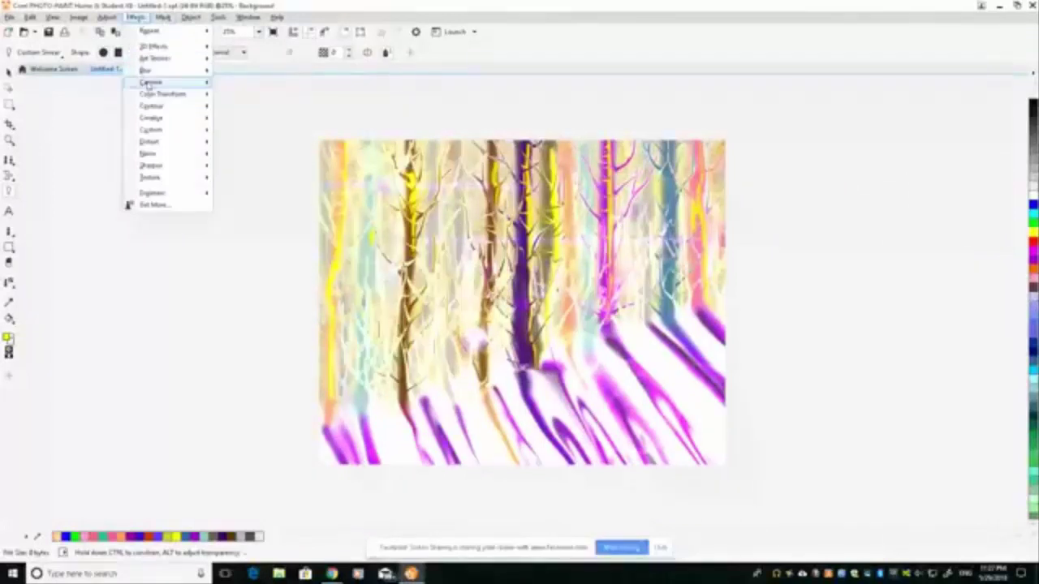
mouse_move(149, 84)
left_click(242, 118)
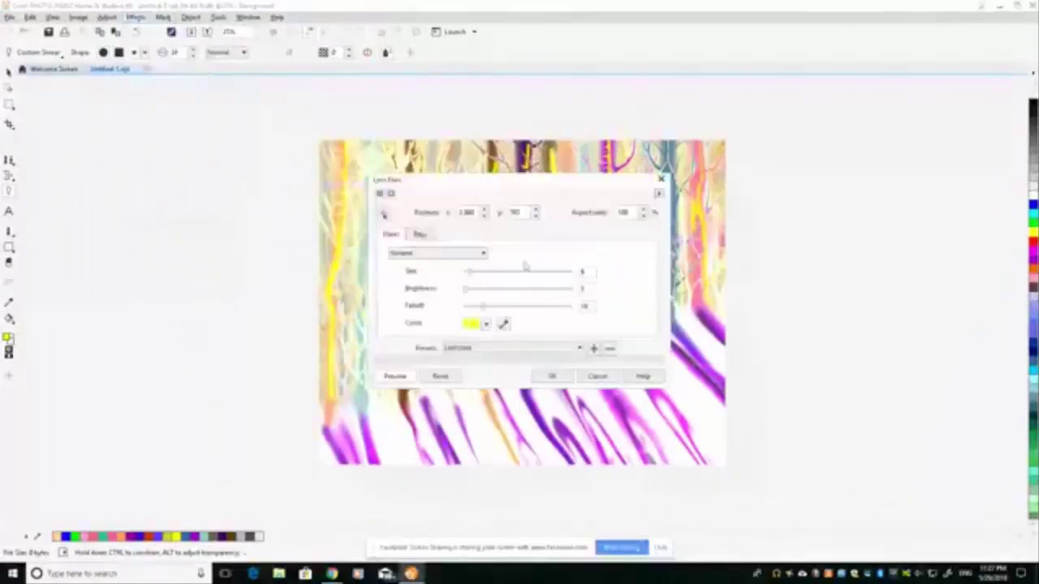
left_click_drag(546, 180, 197, 174)
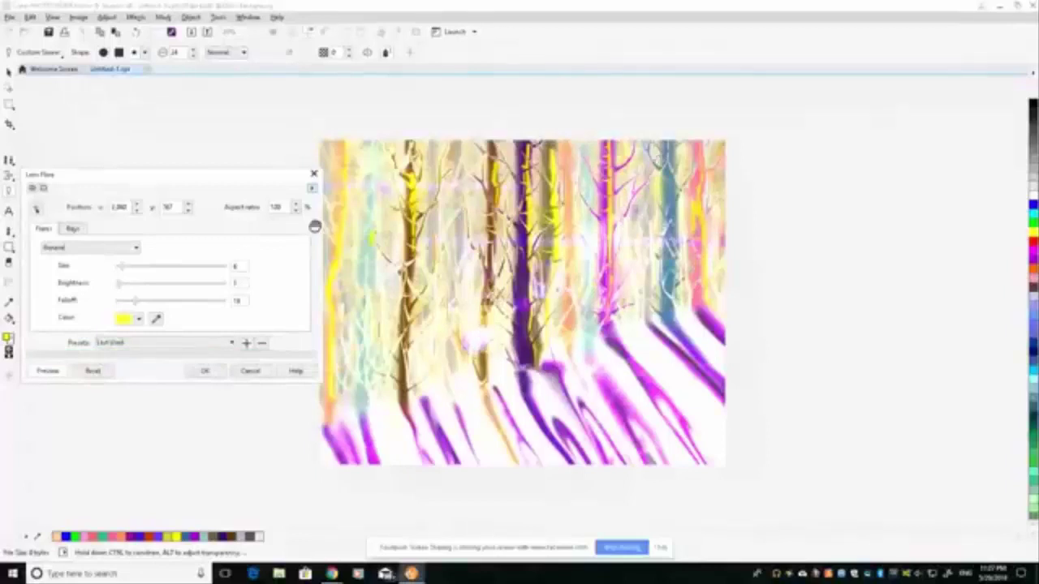
left_click(35, 210)
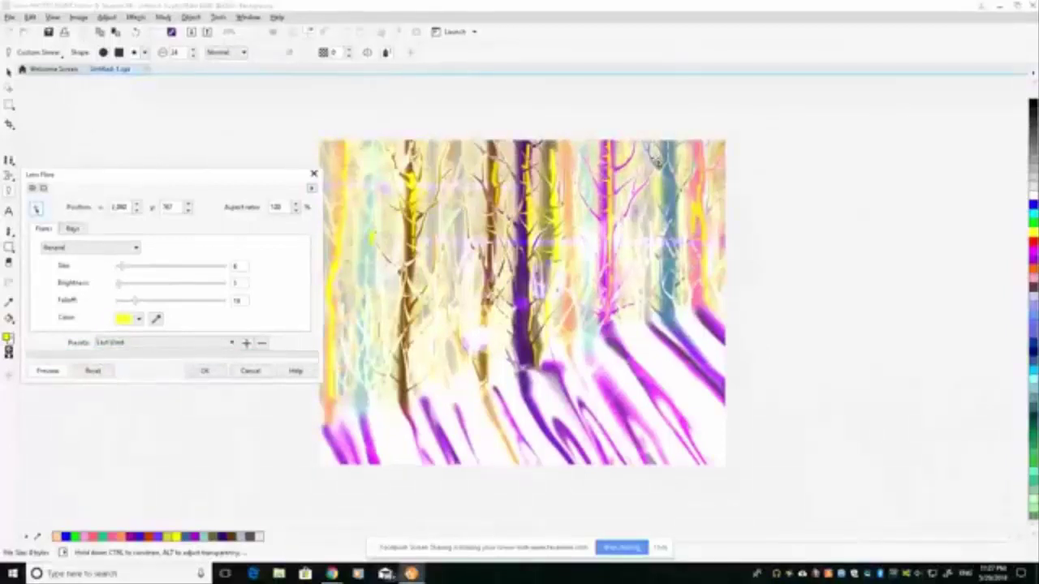
left_click(546, 302)
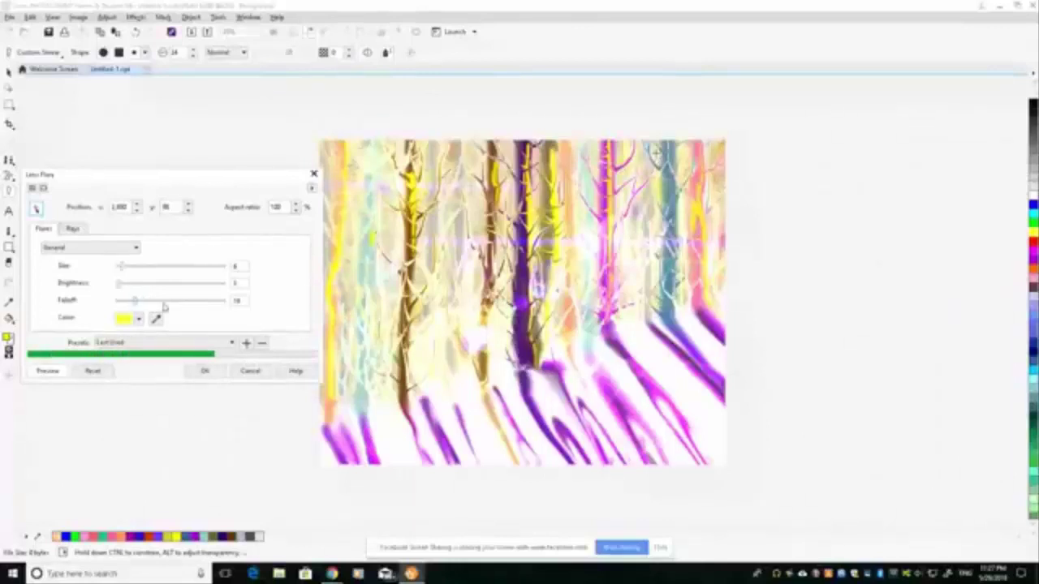
- Raise the lens flare's falloff to about 88, increase its brightness slightly and apply it
left_click(214, 302)
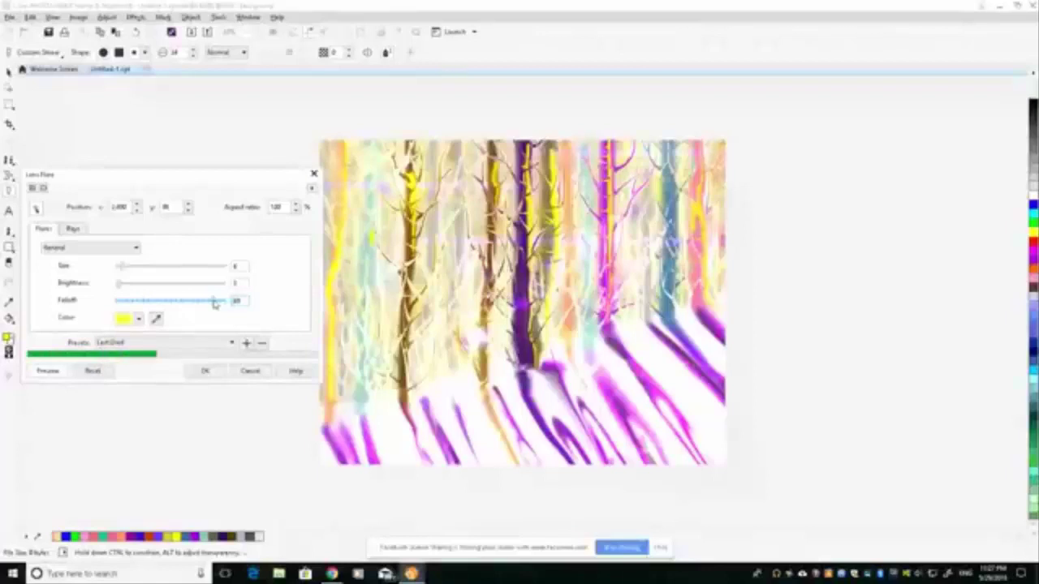
left_click(123, 284)
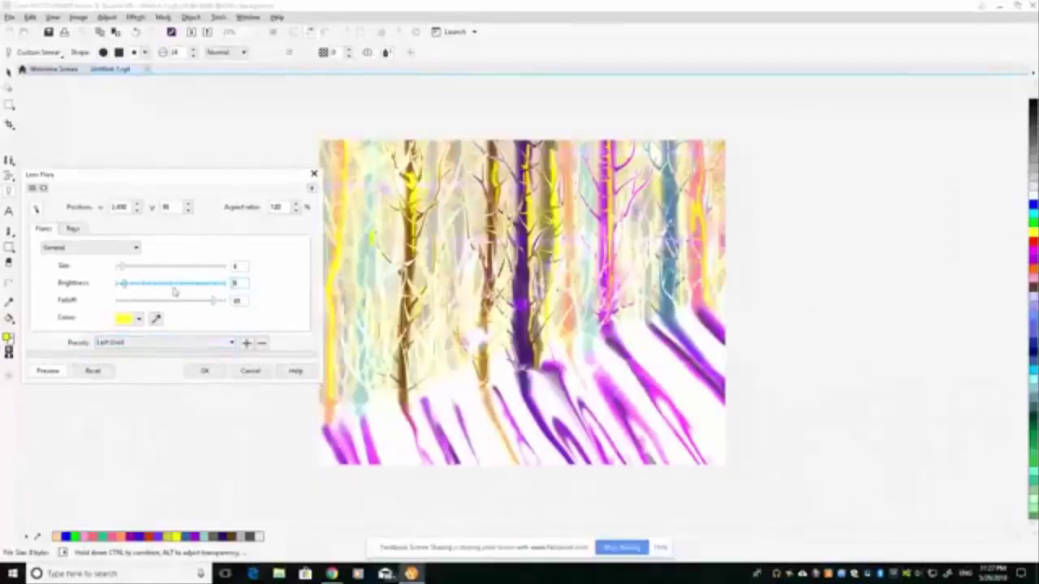
left_click(205, 372)
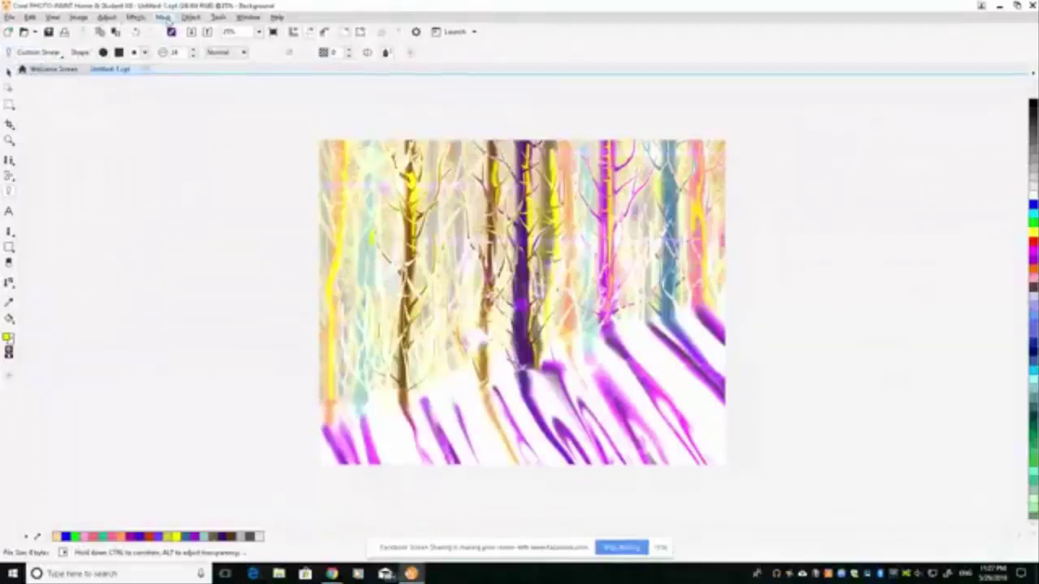
- Start a fourth Lens Flare effect and change its general colour to light blue
left_click(136, 17)
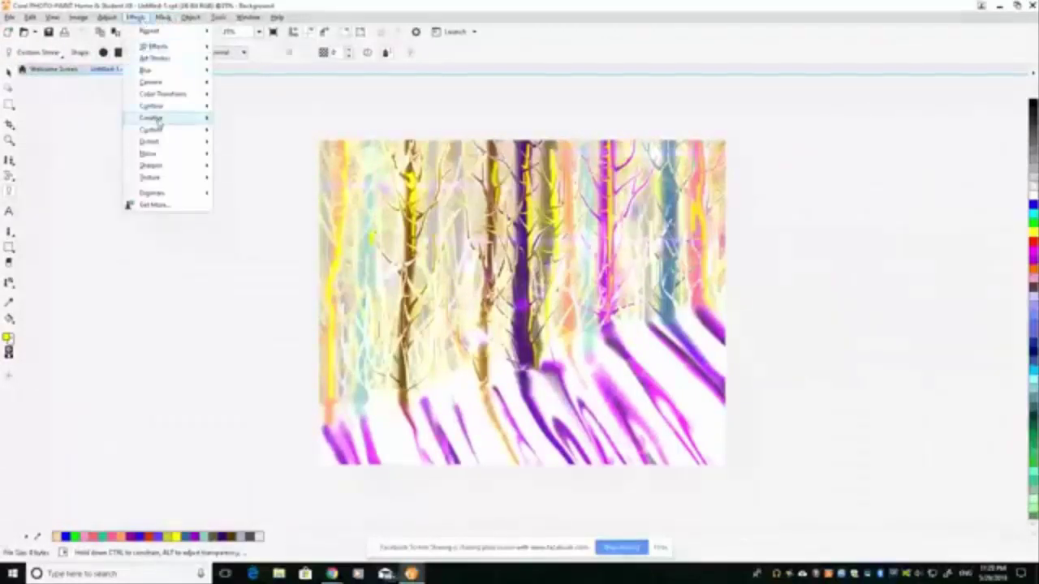
mouse_move(154, 82)
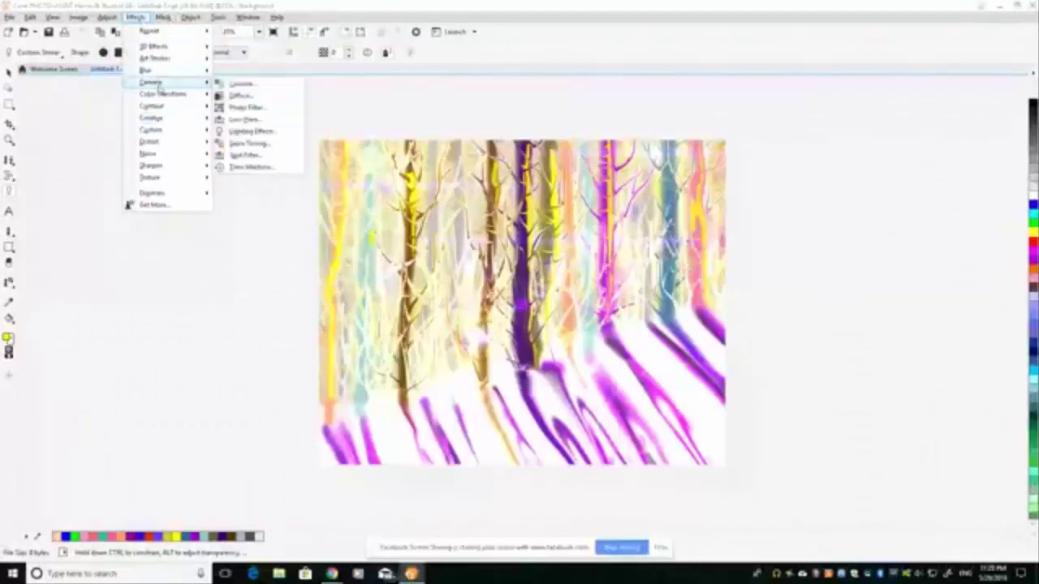
left_click(244, 119)
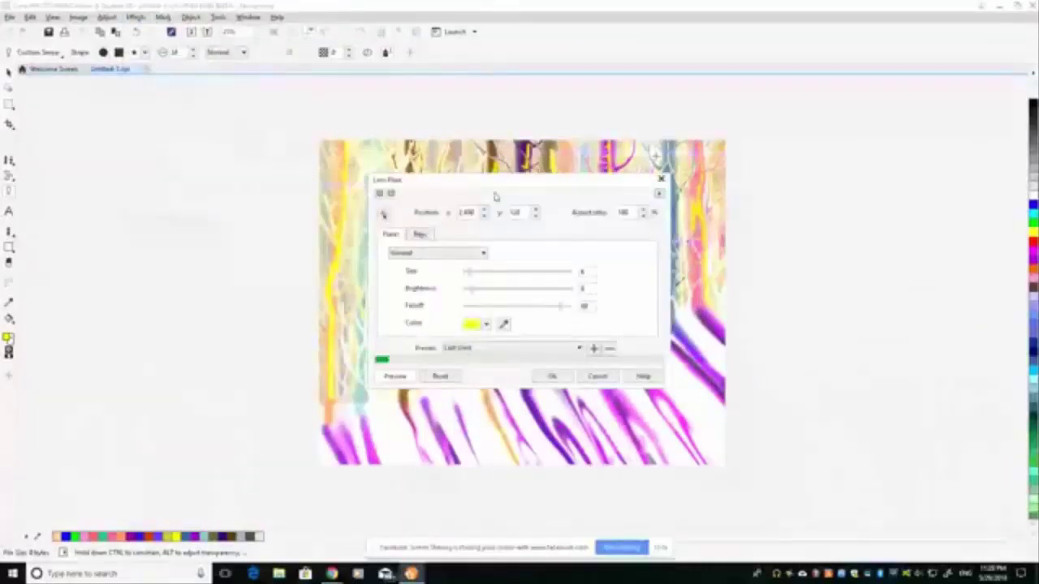
left_click_drag(492, 188, 139, 185)
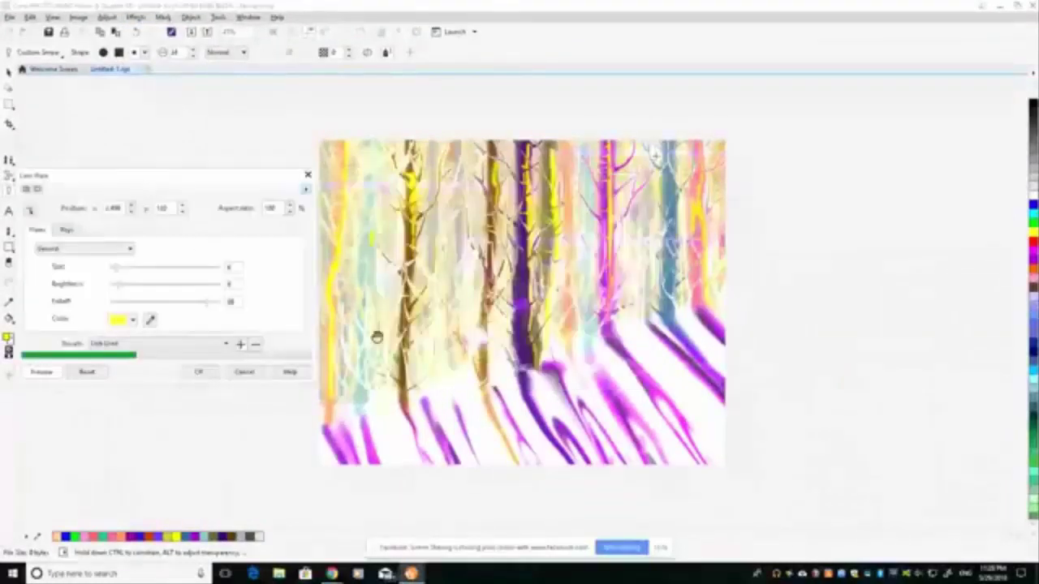
left_click(132, 320)
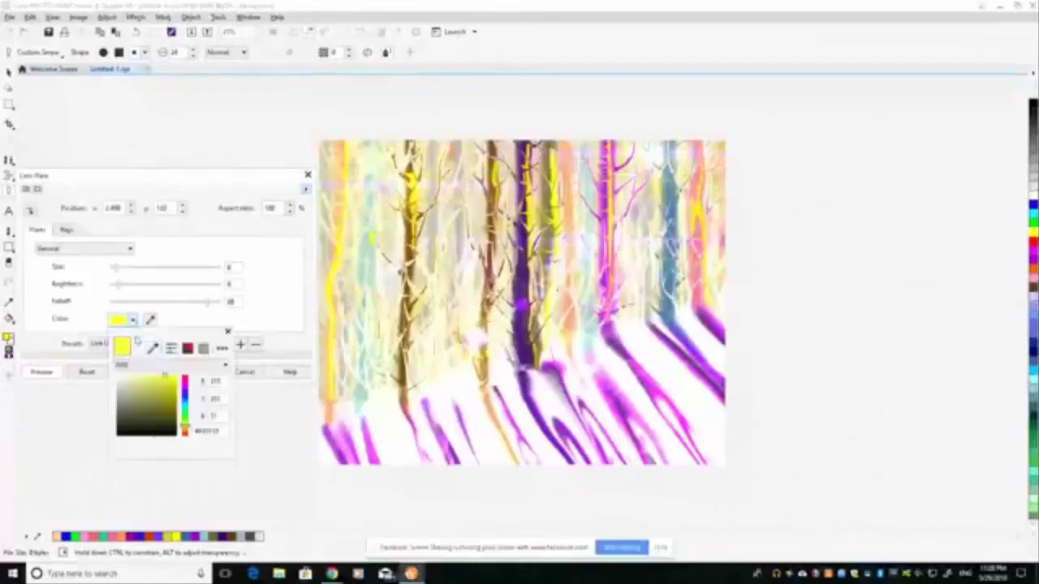
left_click(185, 400)
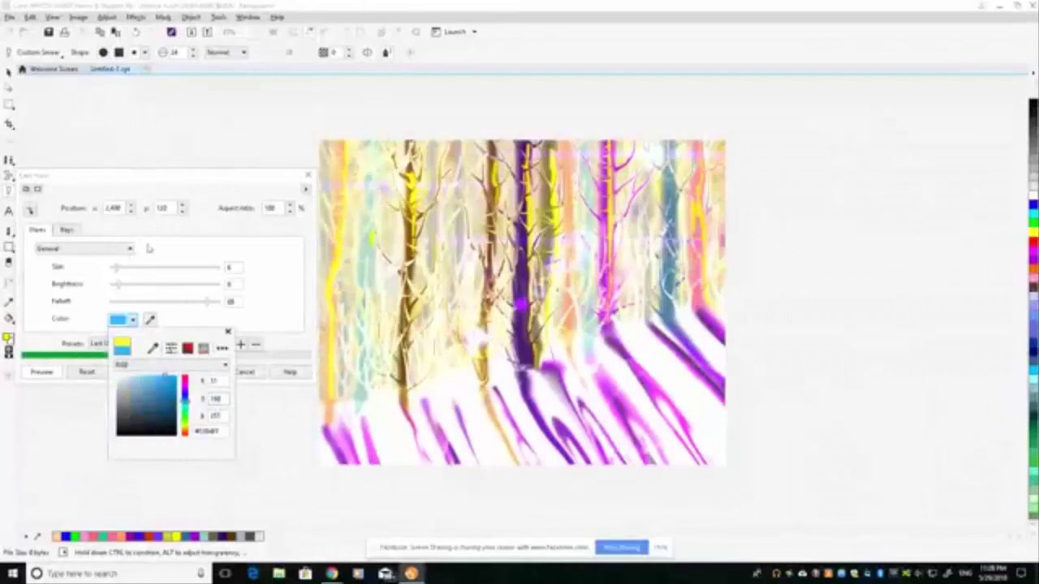
- Centre the light blue lens flare on the lower part of the pale aqua trunk and apply it
left_click(31, 213)
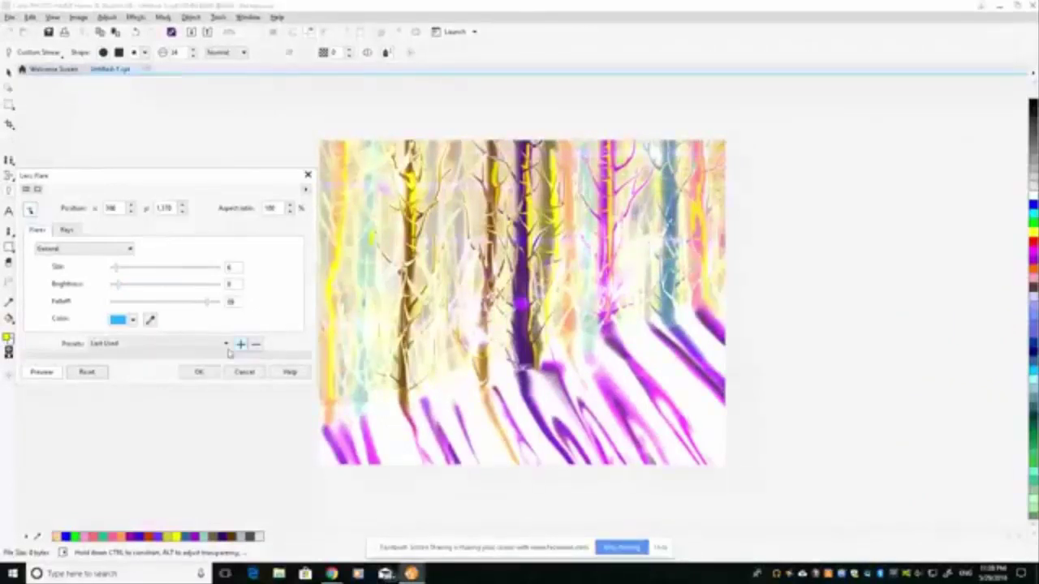
left_click(200, 372)
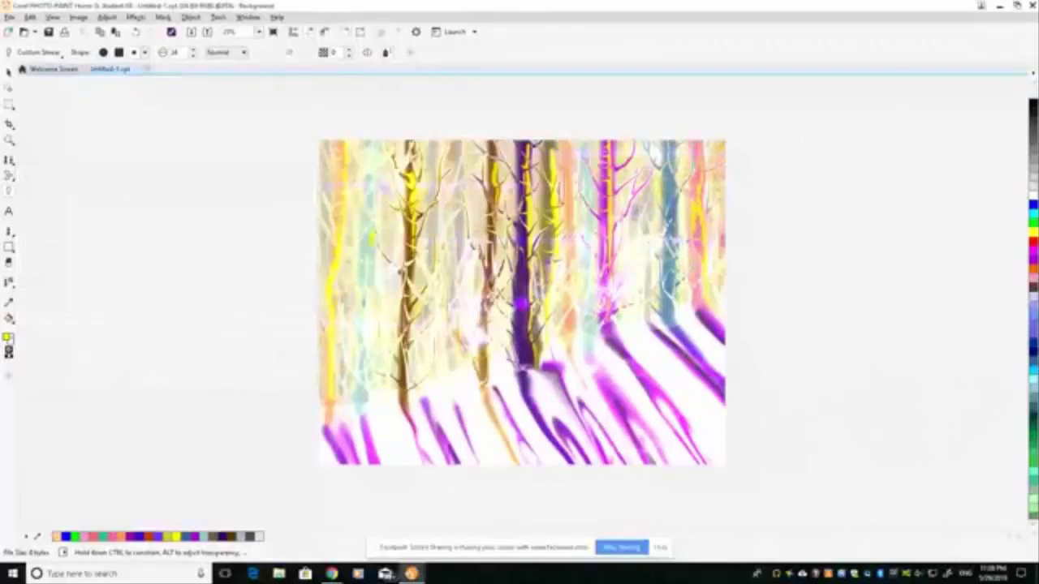
left_click(134, 17)
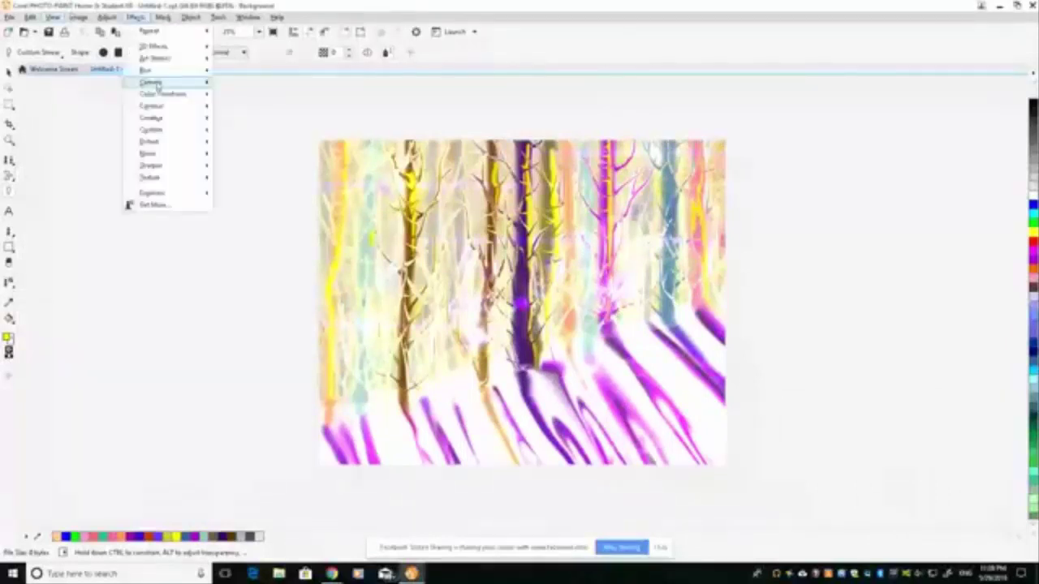
mouse_move(159, 111)
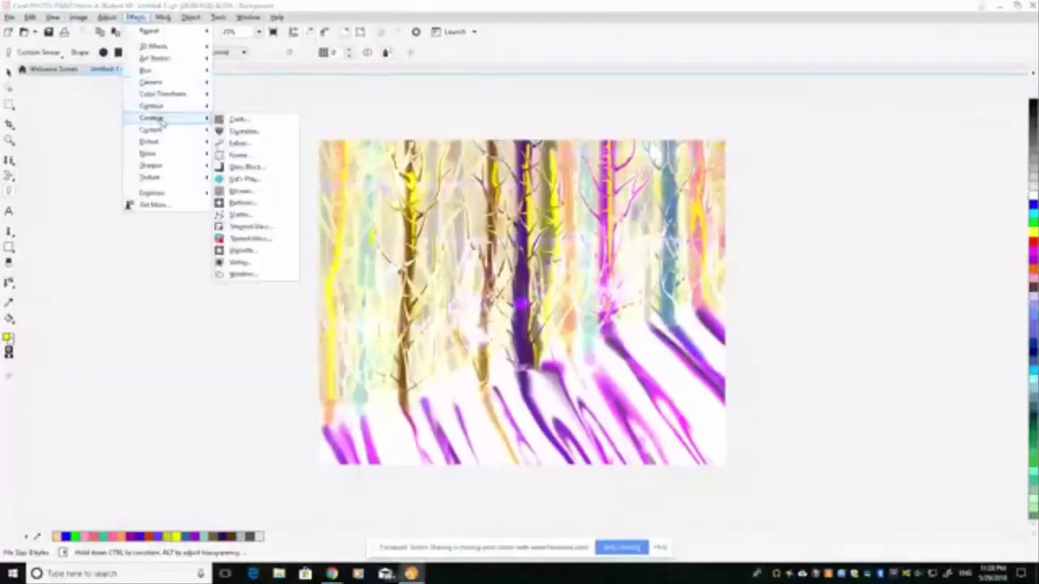
left_click(240, 203)
left_click_drag(476, 221, 672, 177)
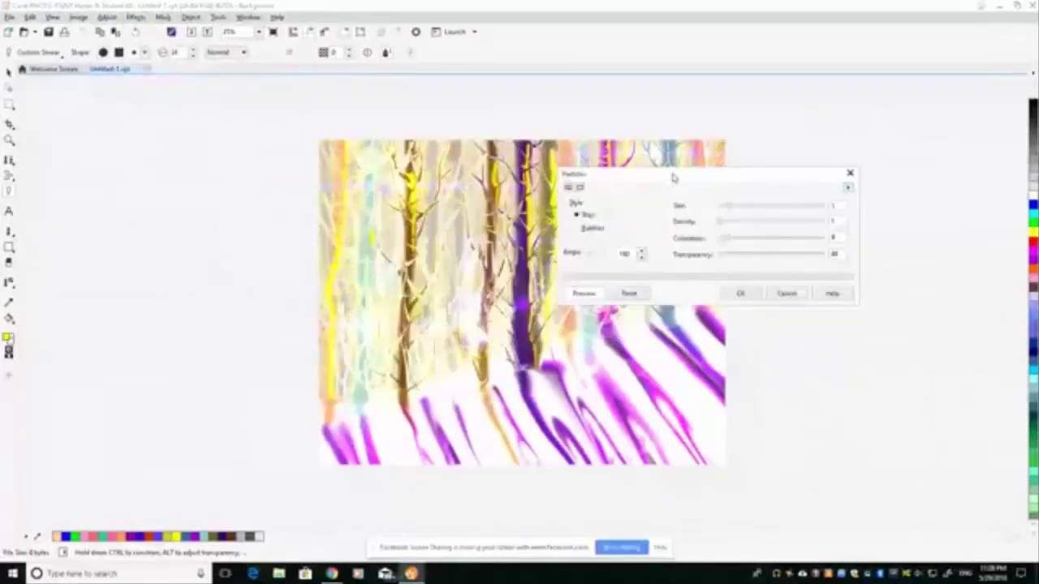
left_click(779, 295)
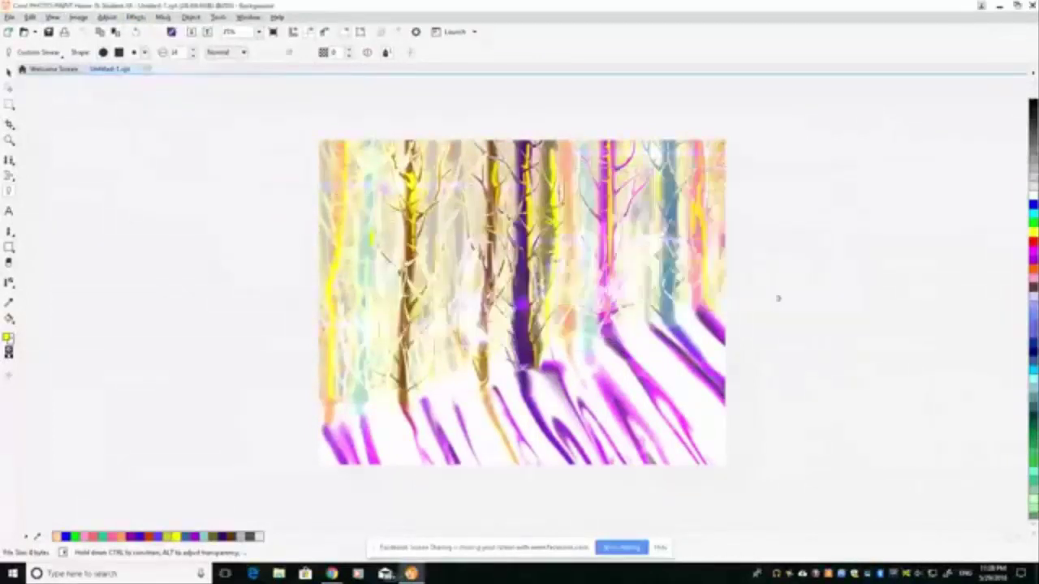
- Start a Weather effect with the Snow forecast on the whole painting and raise its strength to about 36
left_click(135, 17)
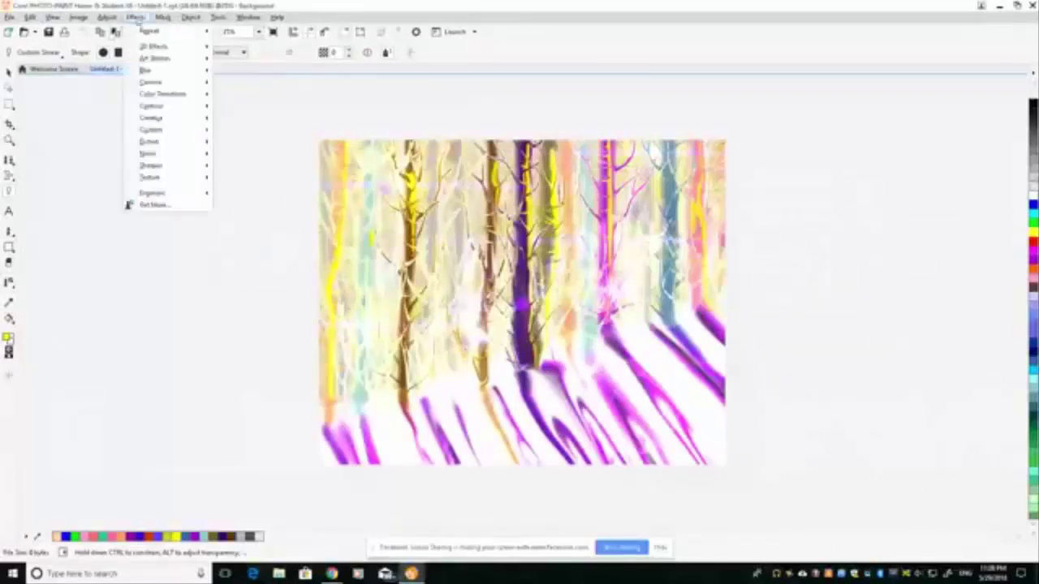
mouse_move(149, 177)
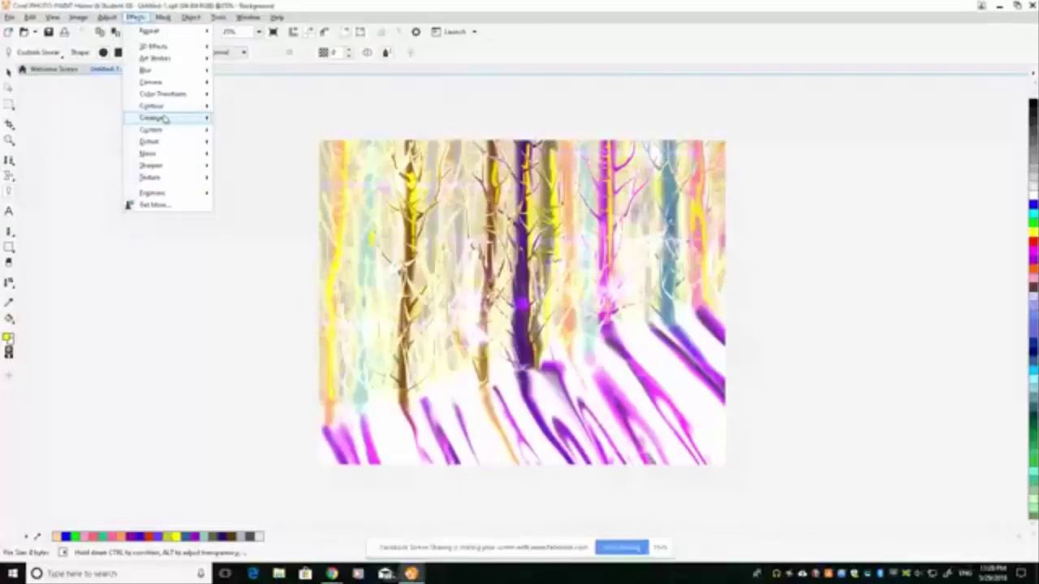
mouse_move(165, 119)
left_click(240, 273)
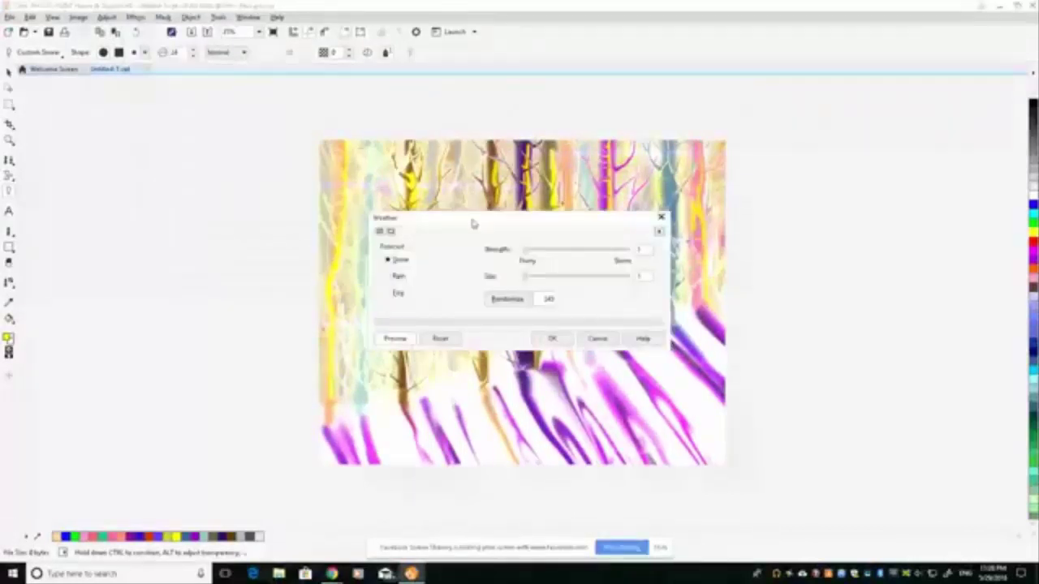
left_click_drag(473, 224, 124, 121)
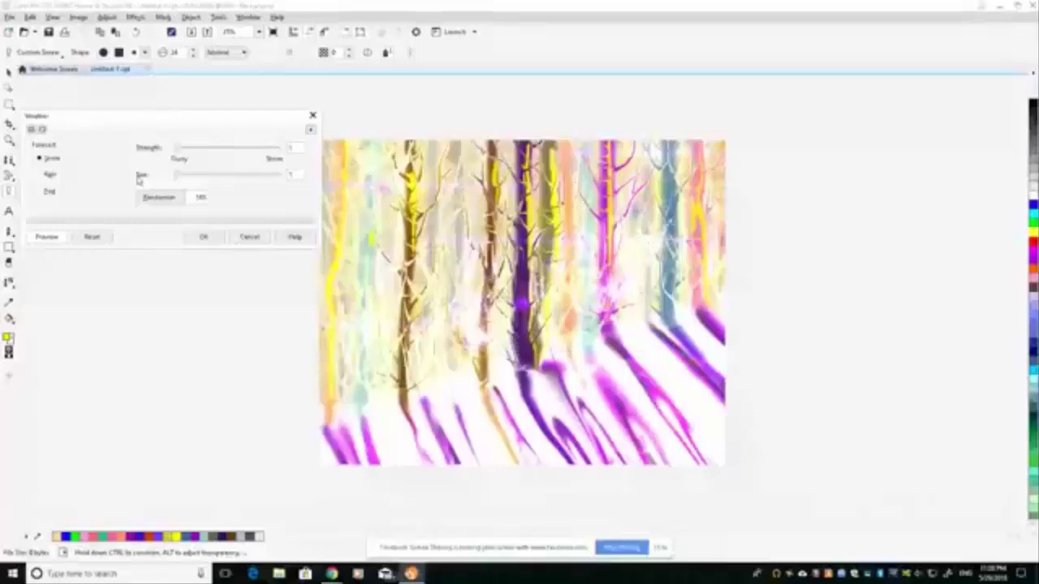
left_click(212, 148)
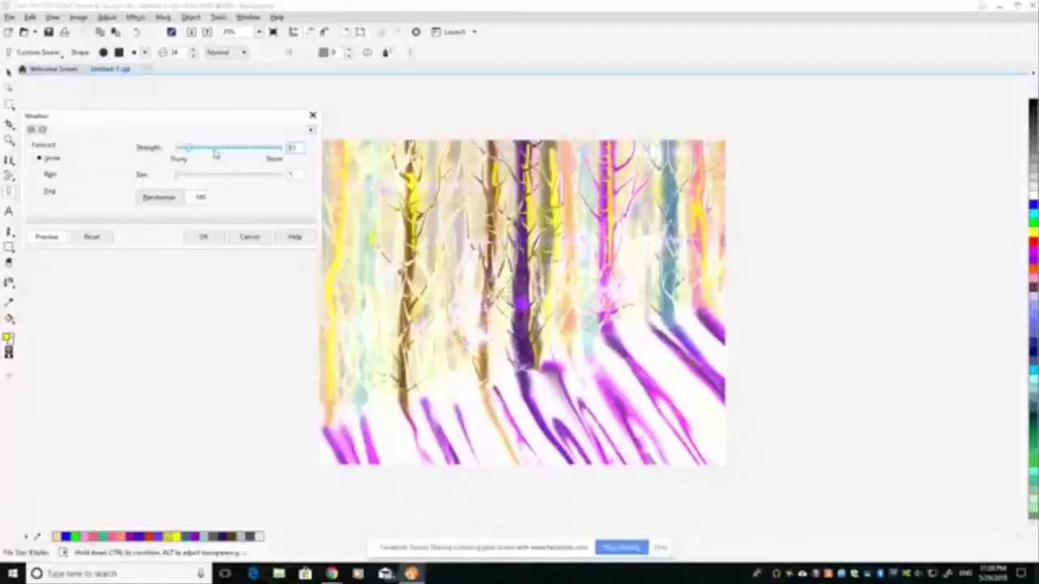
left_click(215, 149)
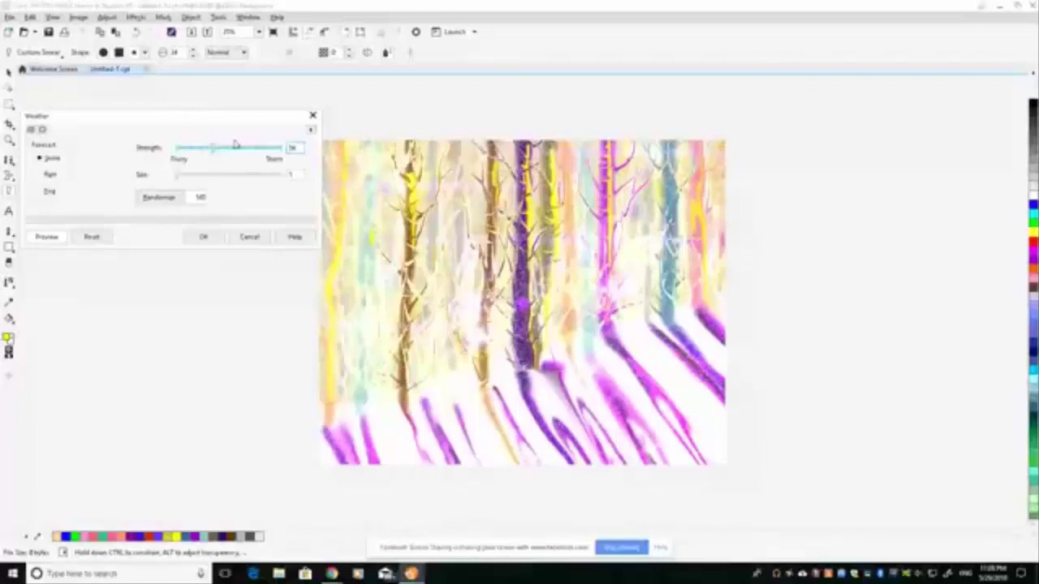
- Increase the snowflake size to 6 in the Weather effect
left_click(208, 175)
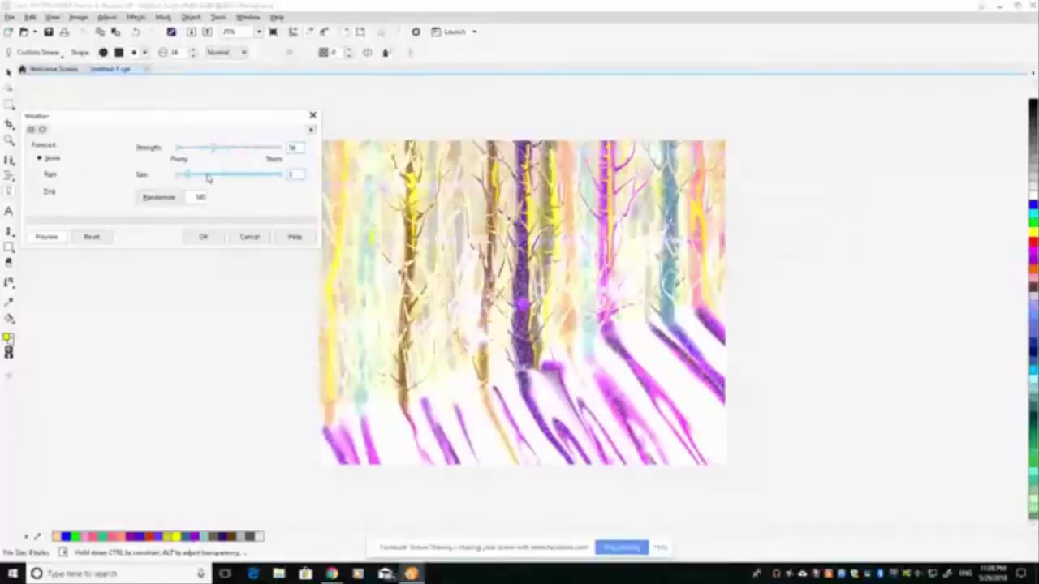
left_click(238, 176)
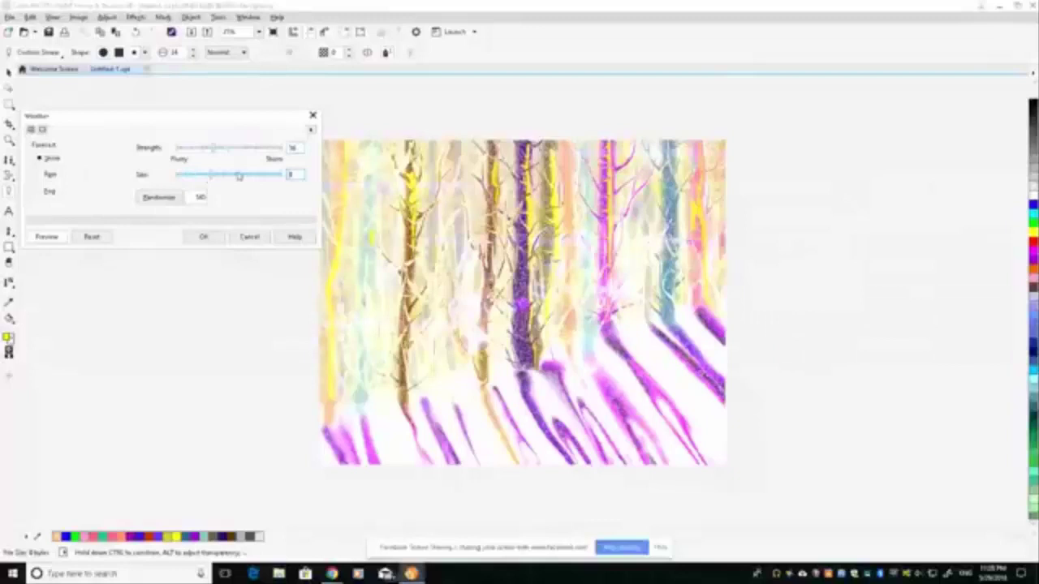
left_click(238, 176)
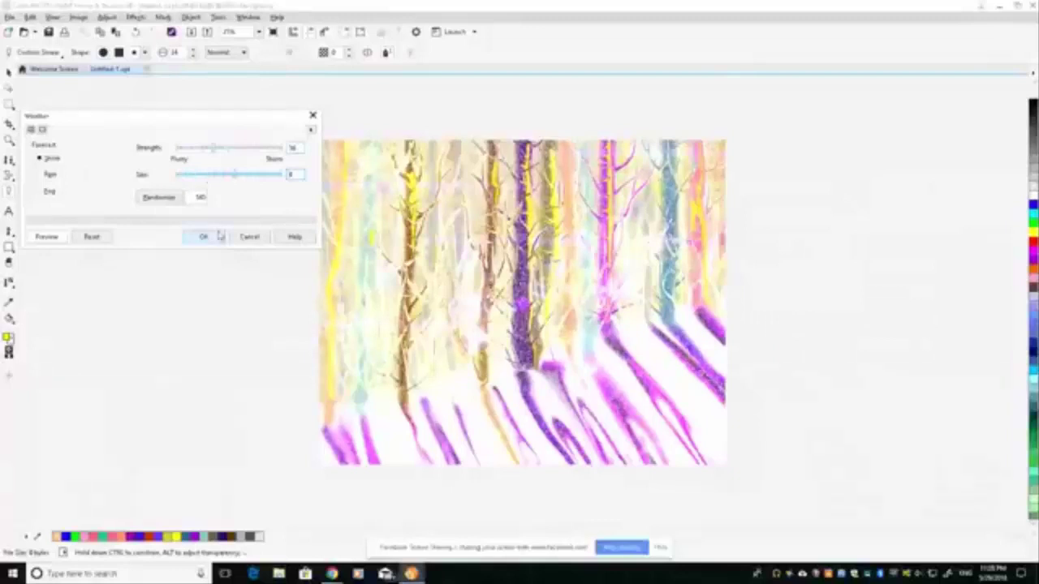
left_click(242, 176)
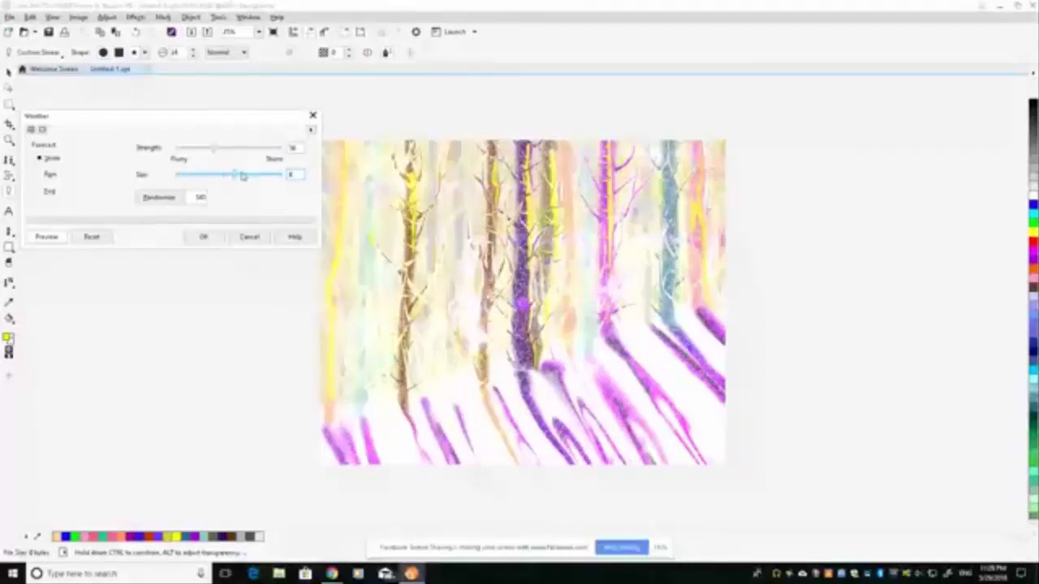
- Try a stronger snowfall, reduce the strength to a light flurry and close the Weather effect
left_click(241, 147)
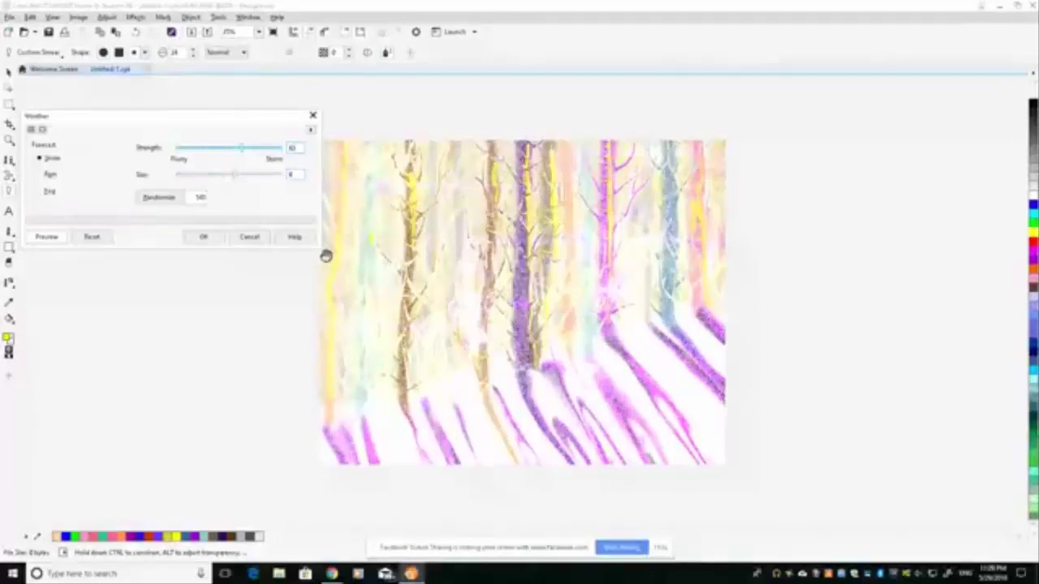
left_click(212, 148)
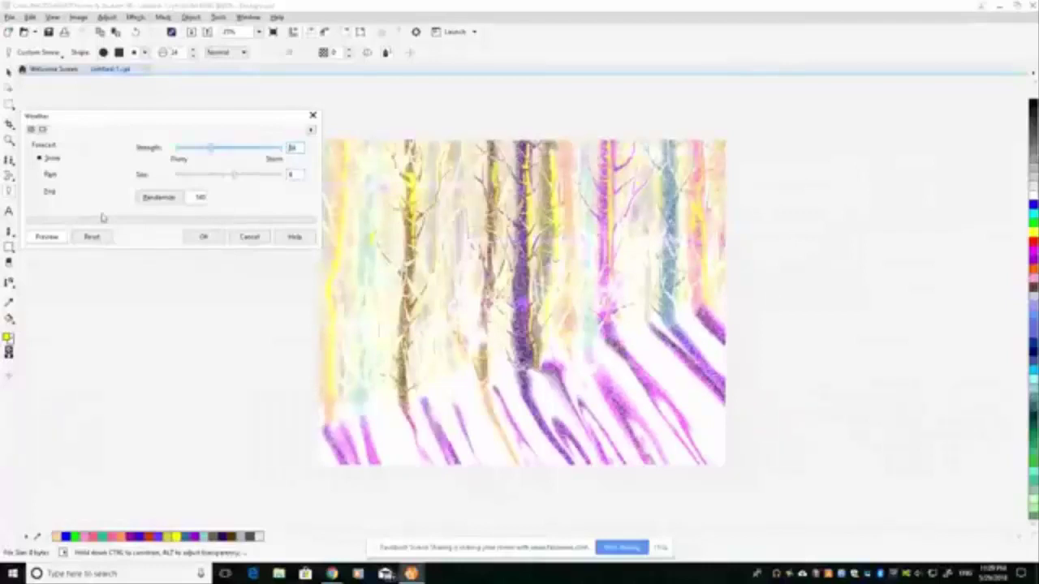
left_click(198, 150)
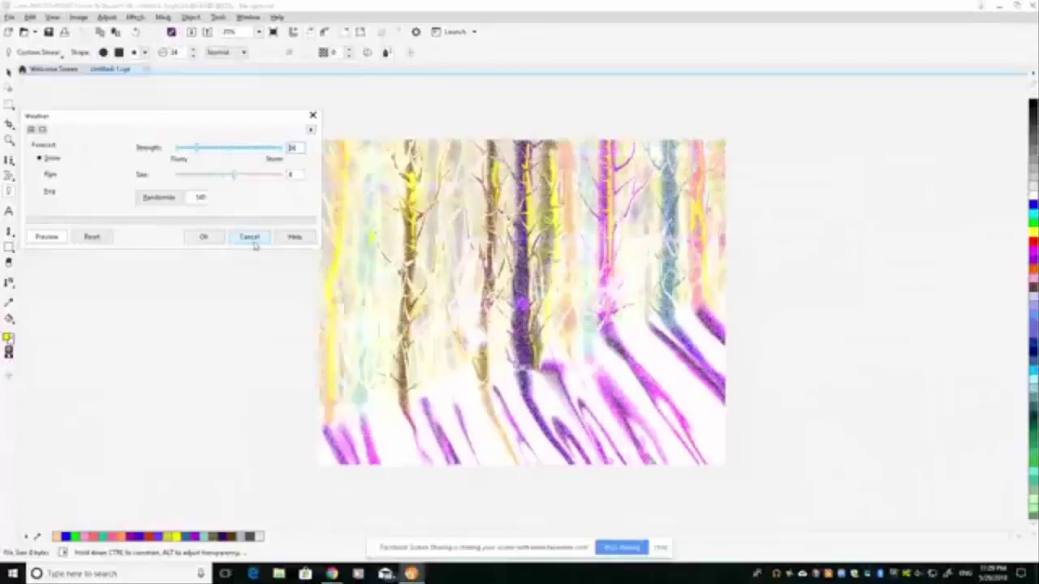
left_click(249, 237)
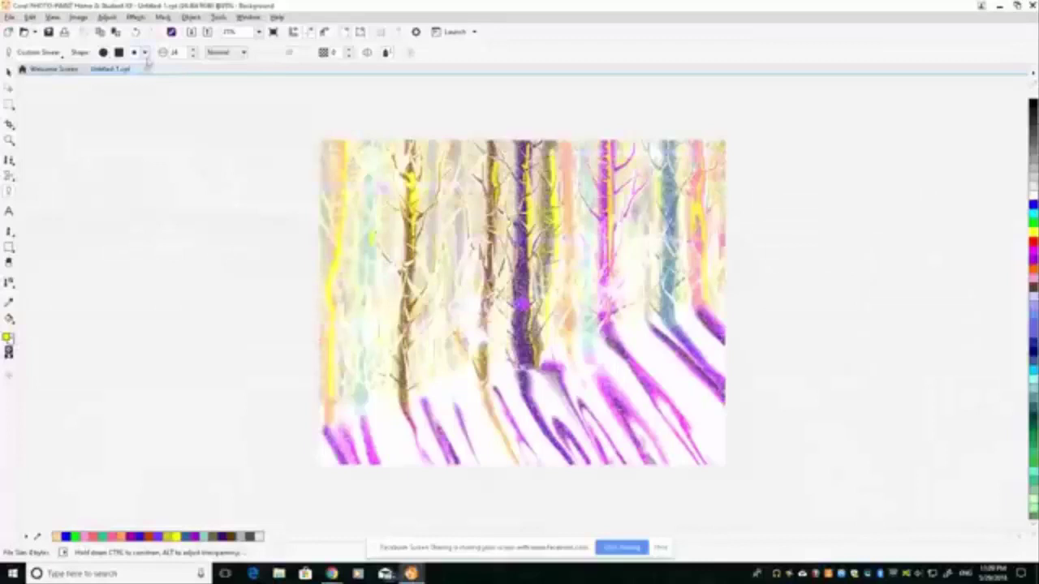
- Apply a Photo Filter to the whole painting with a near-white colour at 100% density
left_click(137, 17)
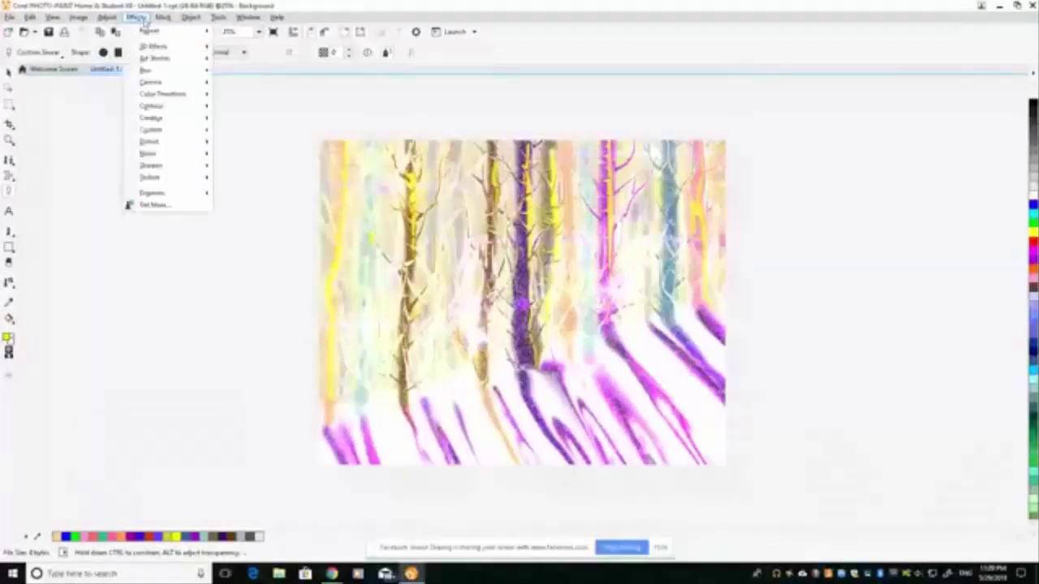
mouse_move(154, 47)
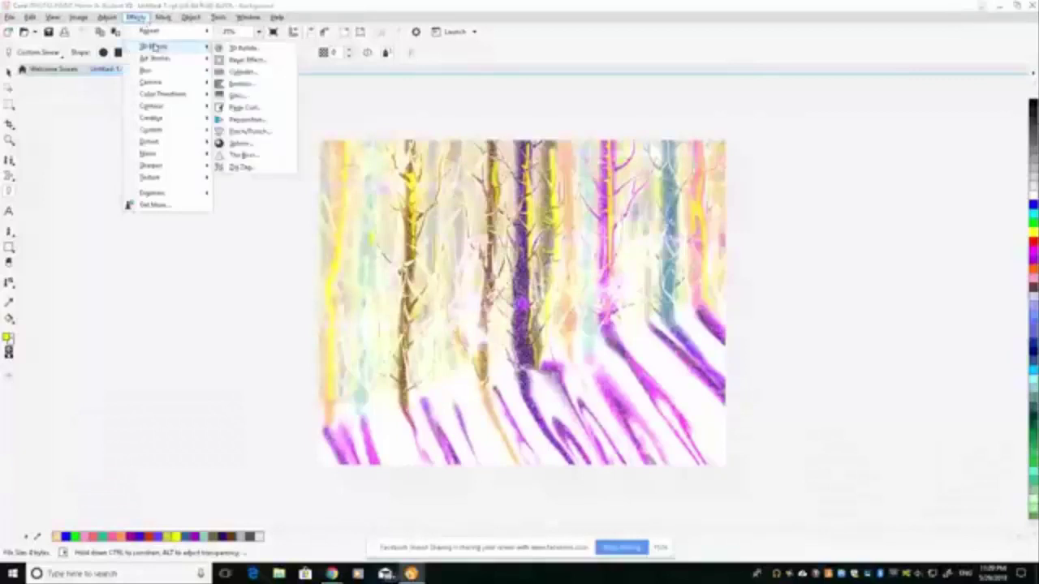
mouse_move(167, 84)
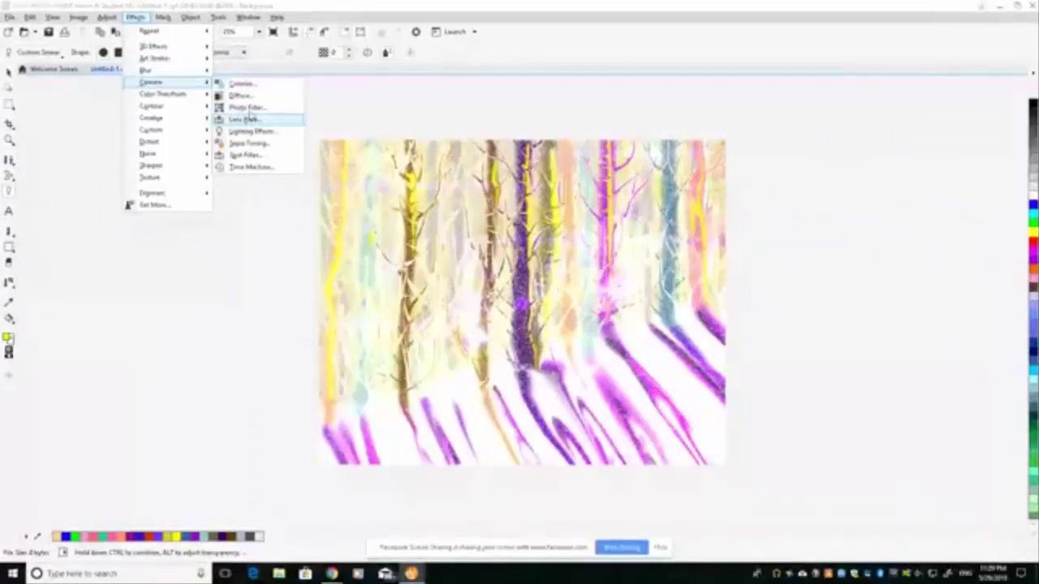
left_click(246, 107)
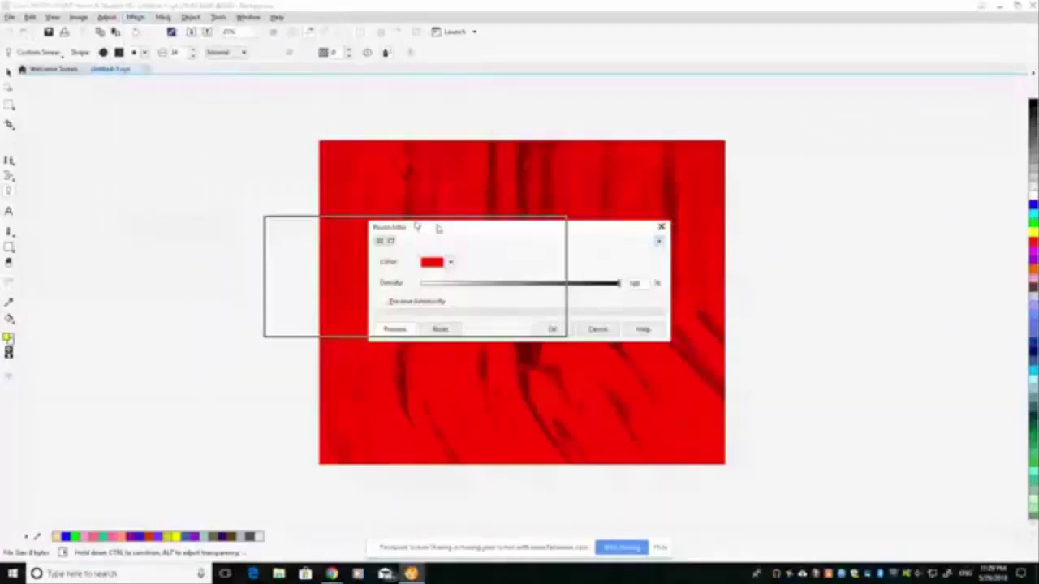
left_click_drag(437, 228, 208, 105)
left_click(116, 141)
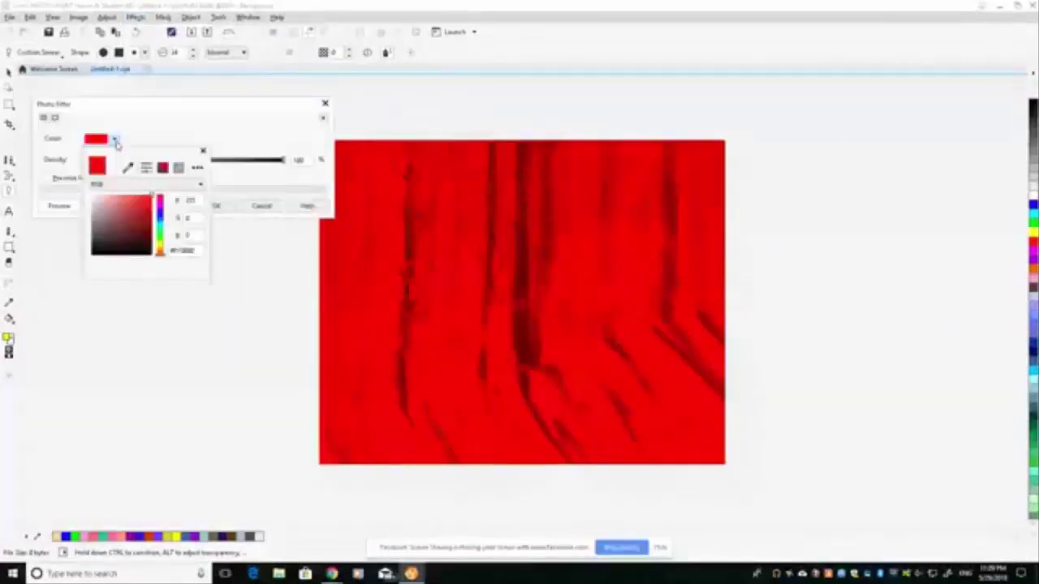
left_click(92, 198)
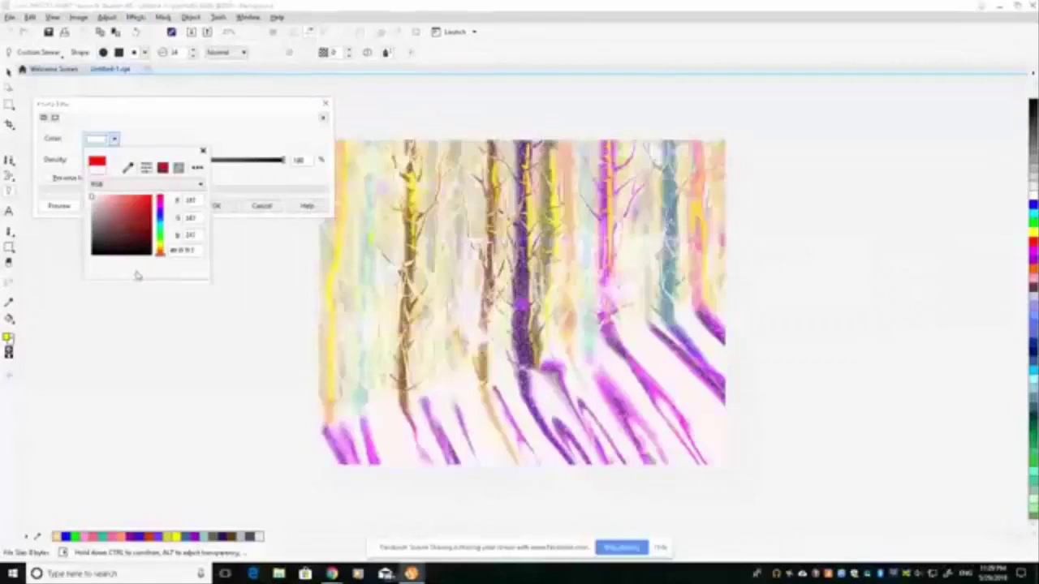
left_click(251, 258)
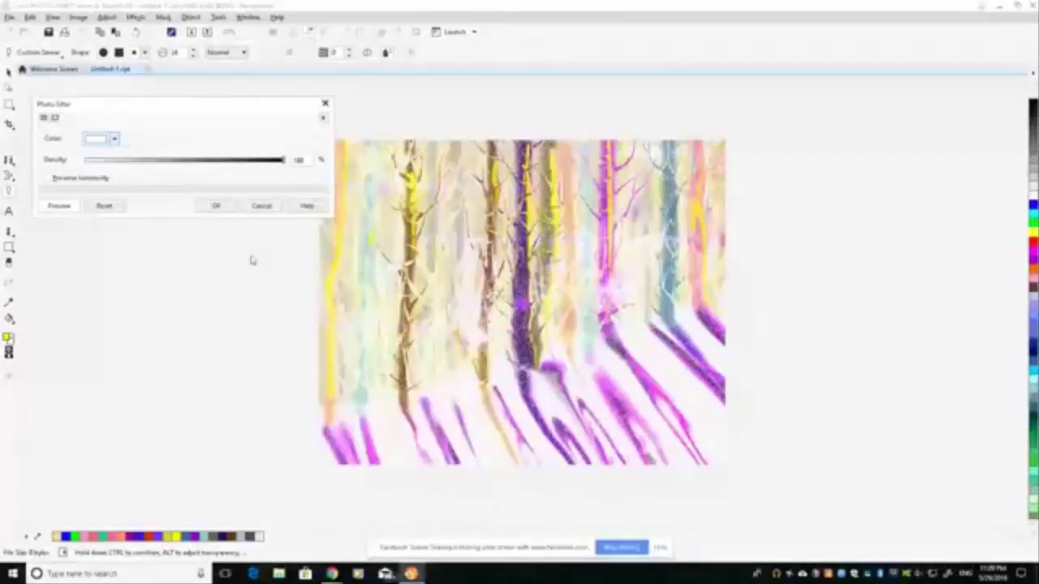
left_click(216, 205)
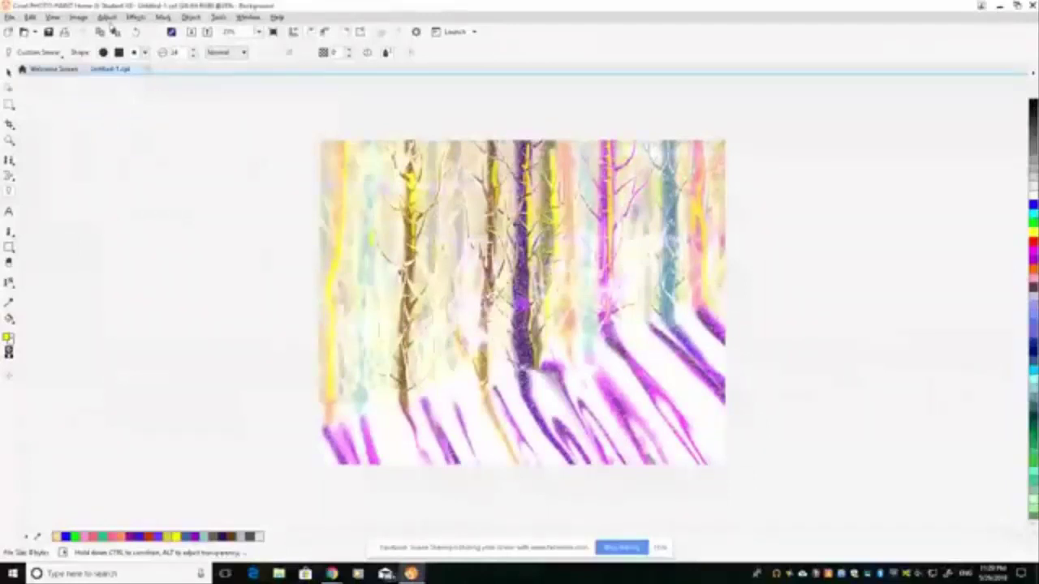
- Start a Lens Flare effect and centre it near the top of the blue trunk
left_click(135, 17)
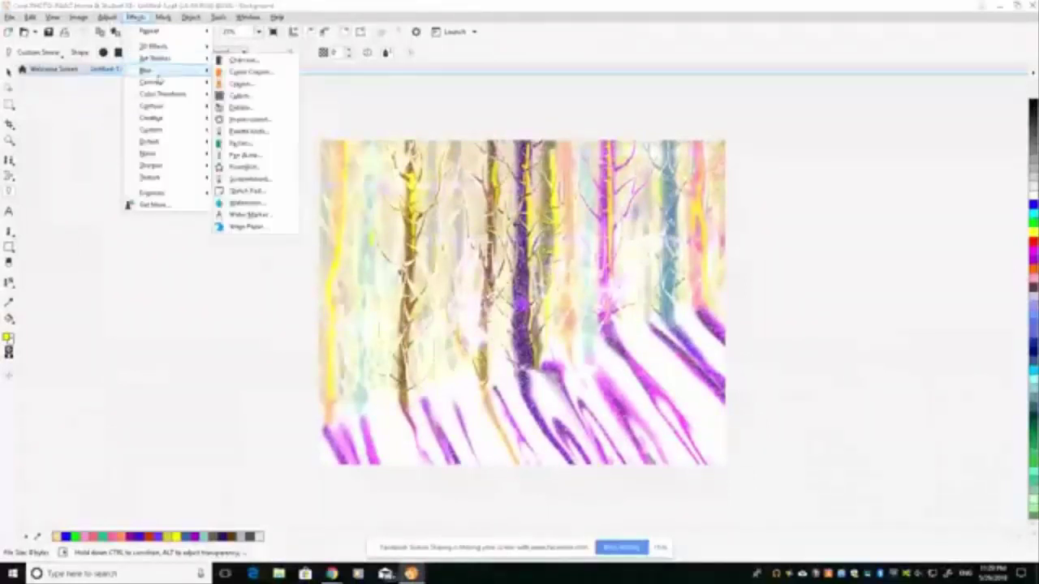
left_click(247, 107)
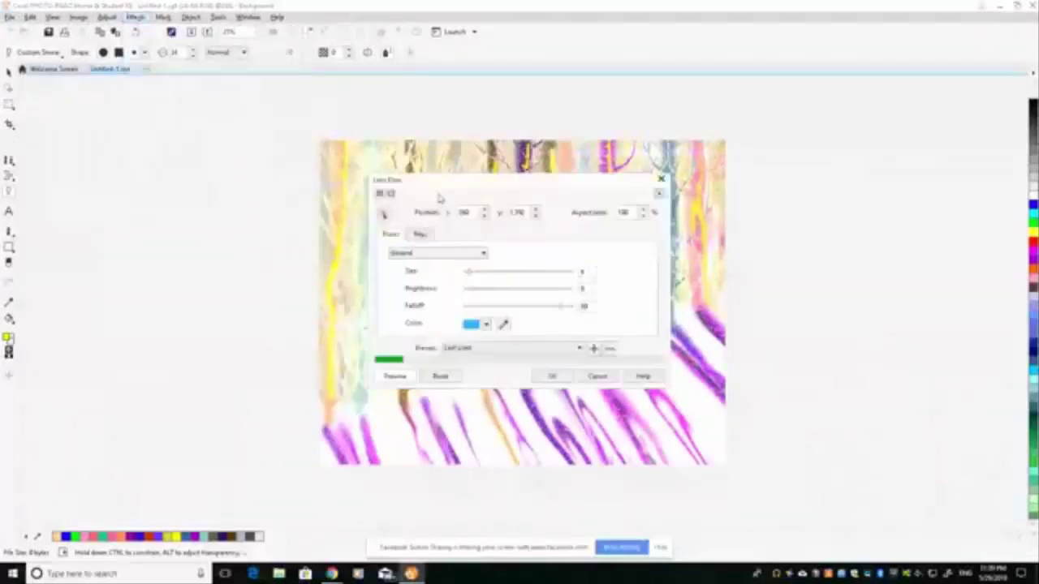
left_click_drag(438, 197, 796, 127)
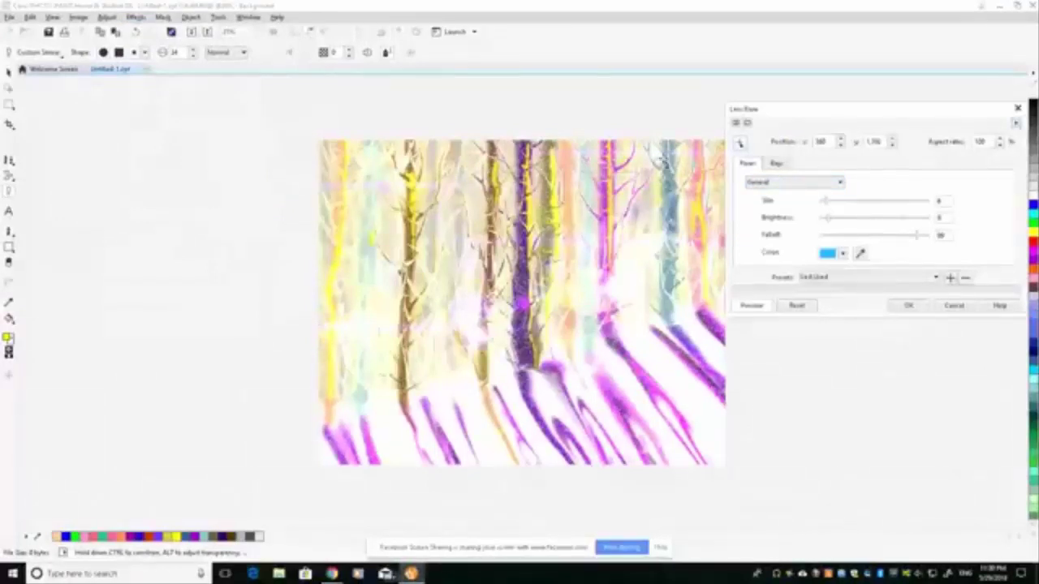
left_click(657, 159)
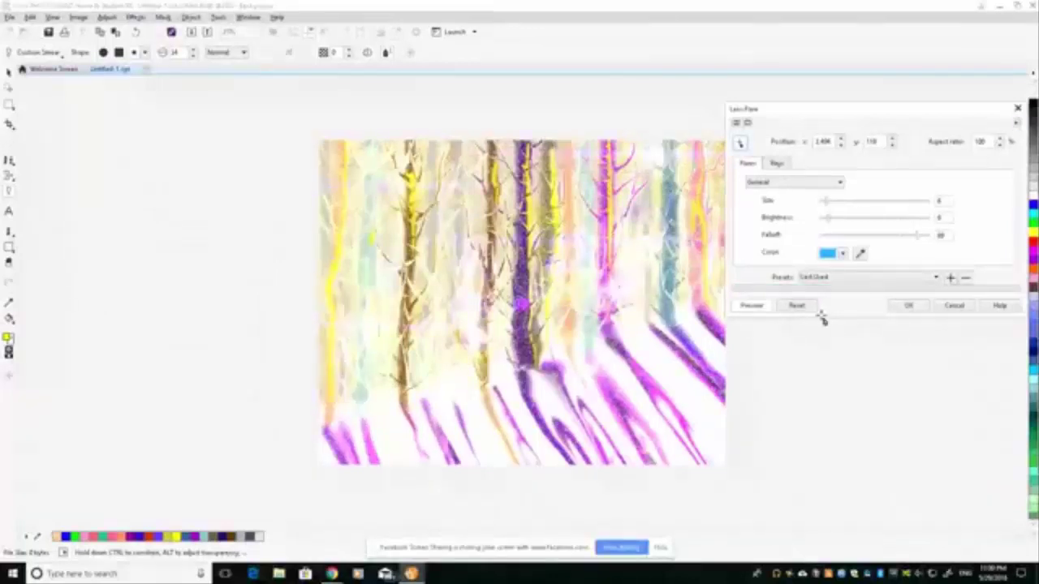
- Change the flare's general colour to yellow and raise its brightness to about 44
left_click(831, 253)
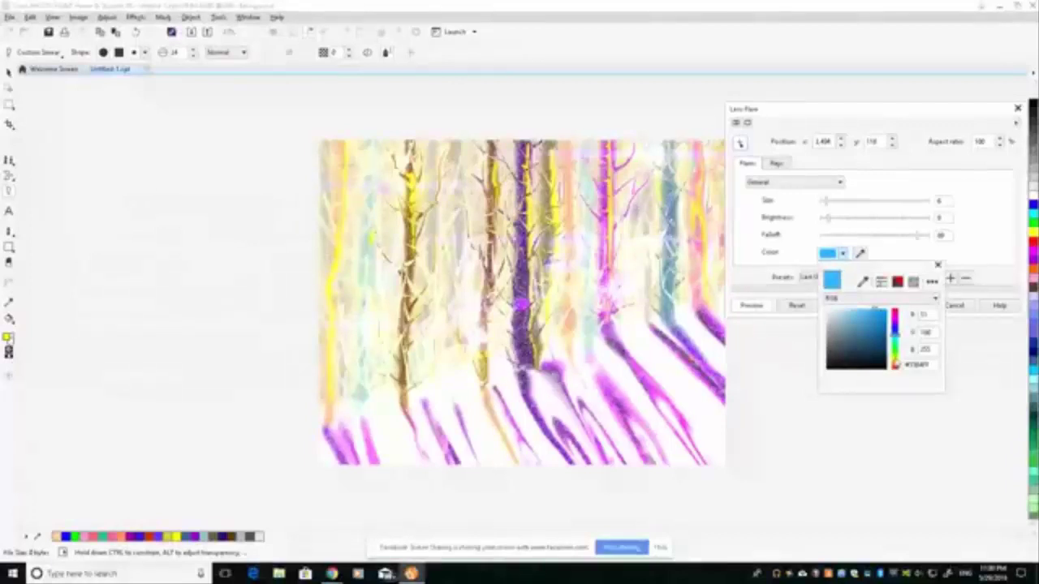
left_click(895, 361)
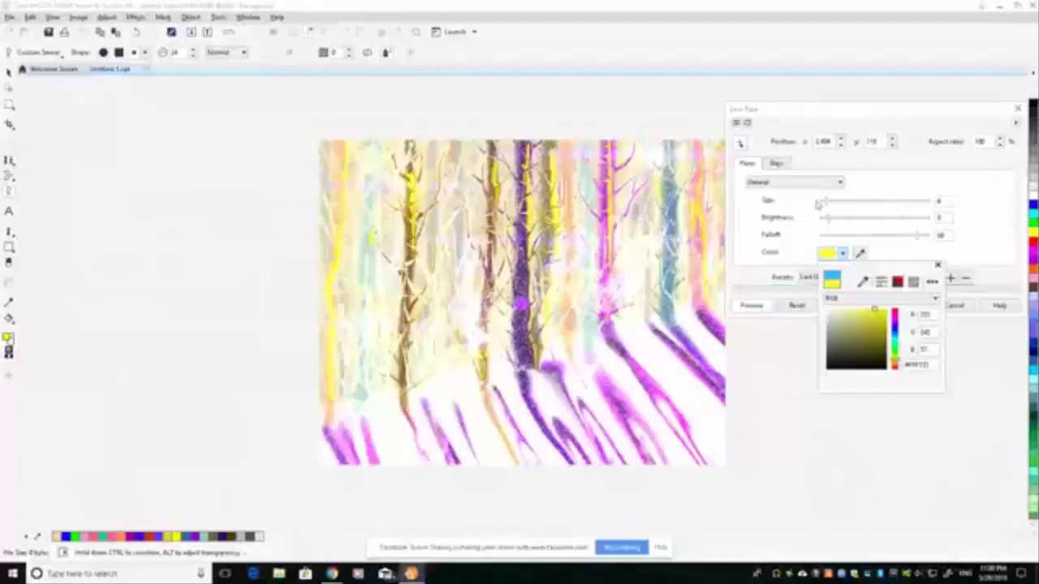
left_click(843, 222)
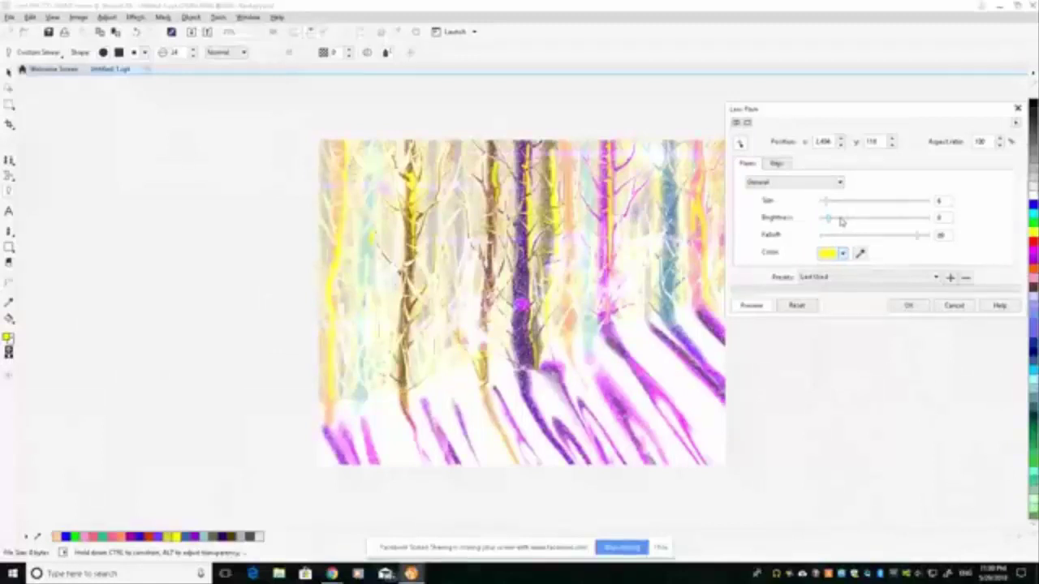
left_click_drag(842, 221, 858, 219)
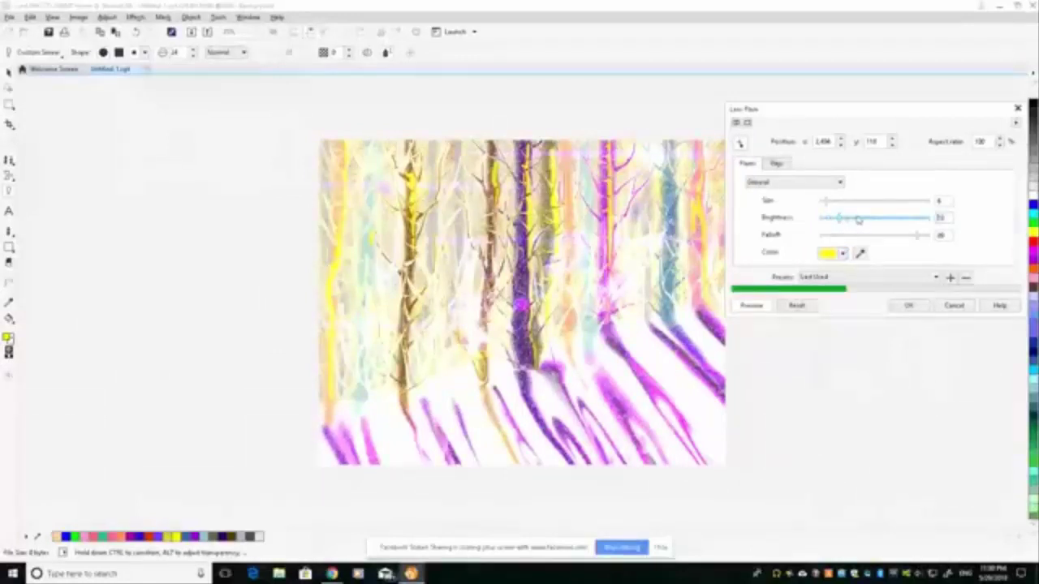
left_click_drag(858, 219, 873, 222)
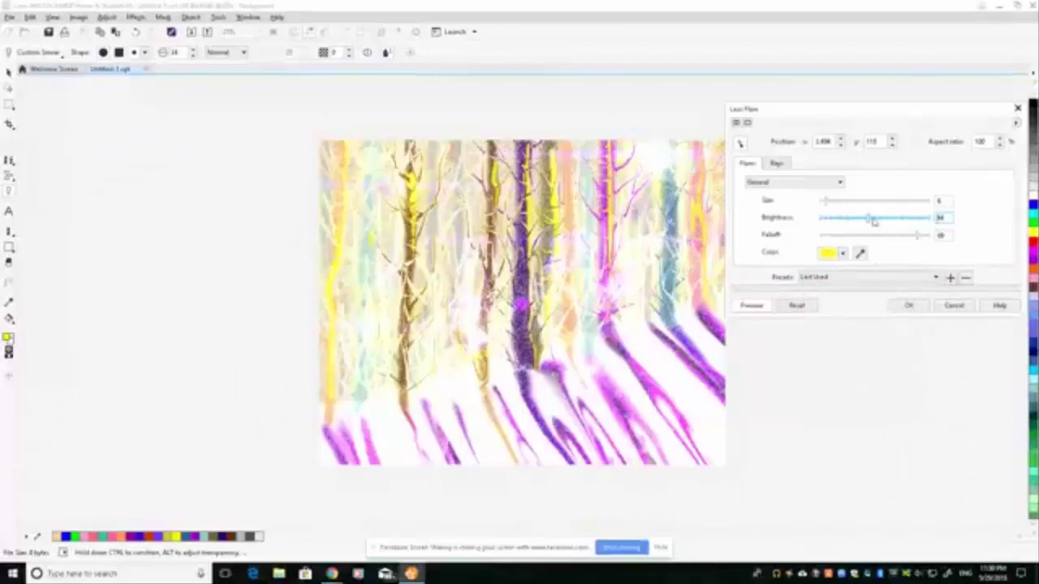
- Change the ray colour of the lens flare from red to yellow
left_click(776, 163)
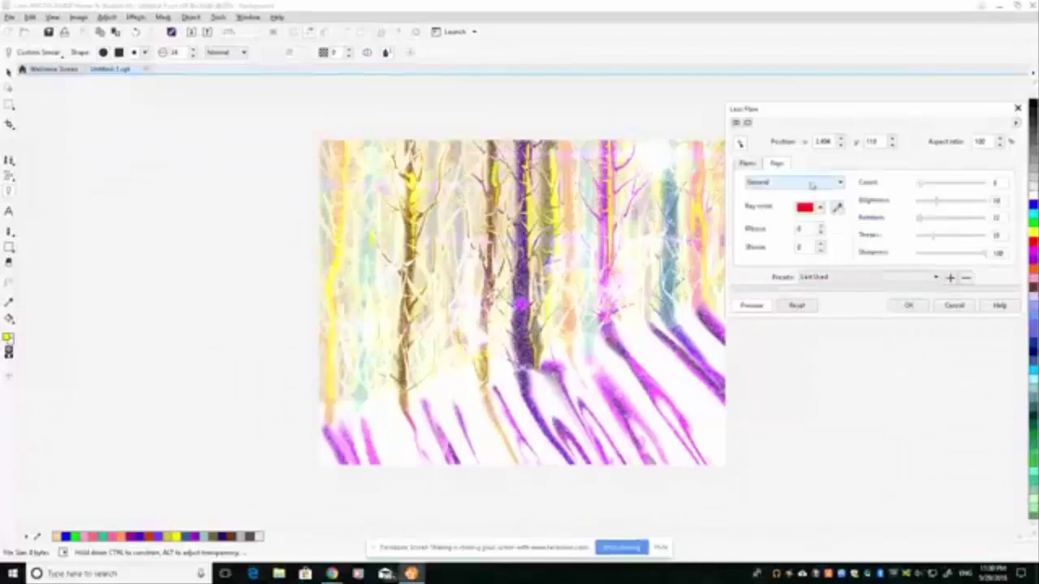
left_click(820, 208)
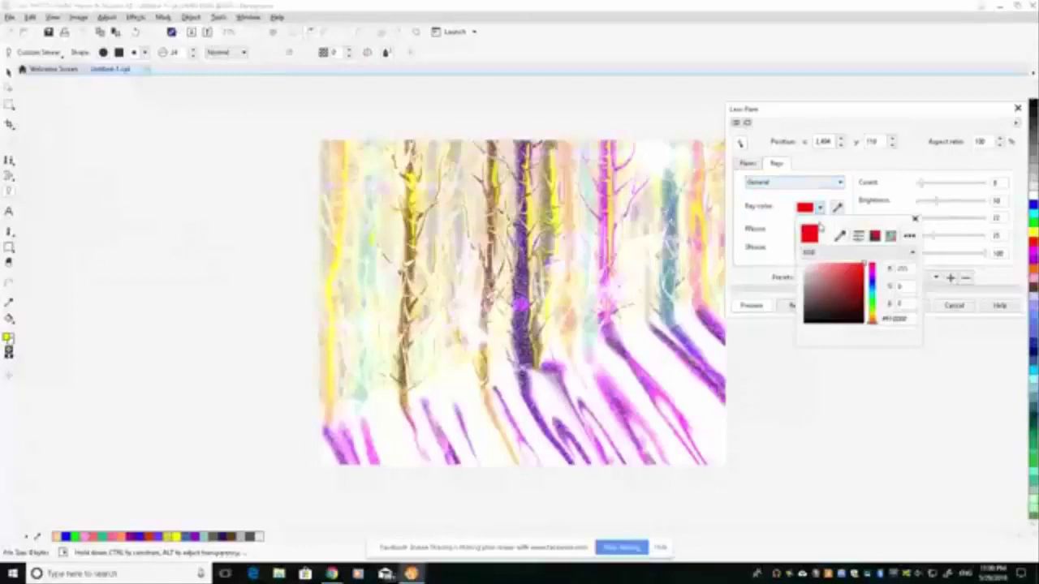
left_click(872, 316)
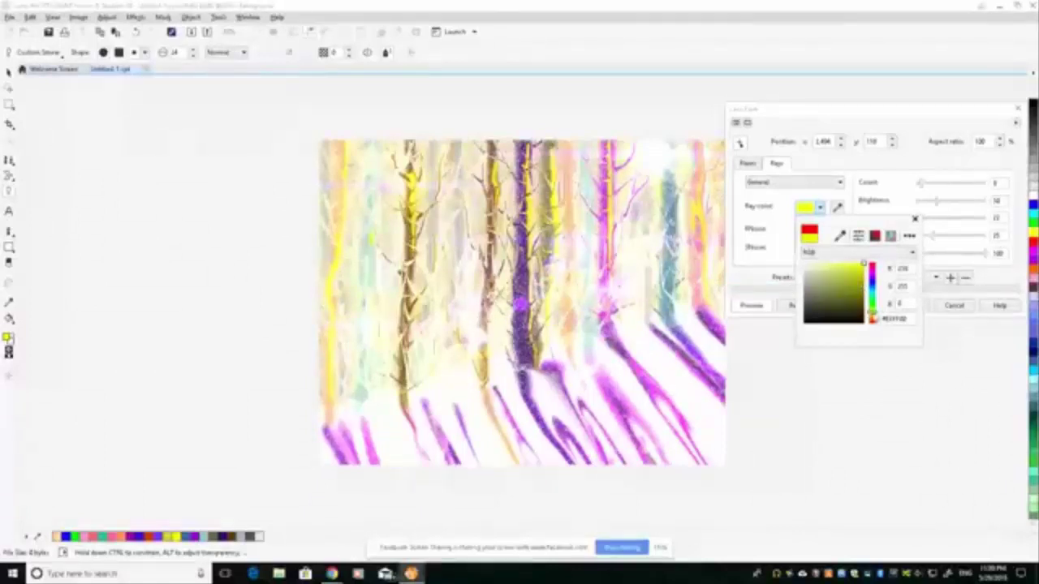
left_click(871, 295)
key("Return")
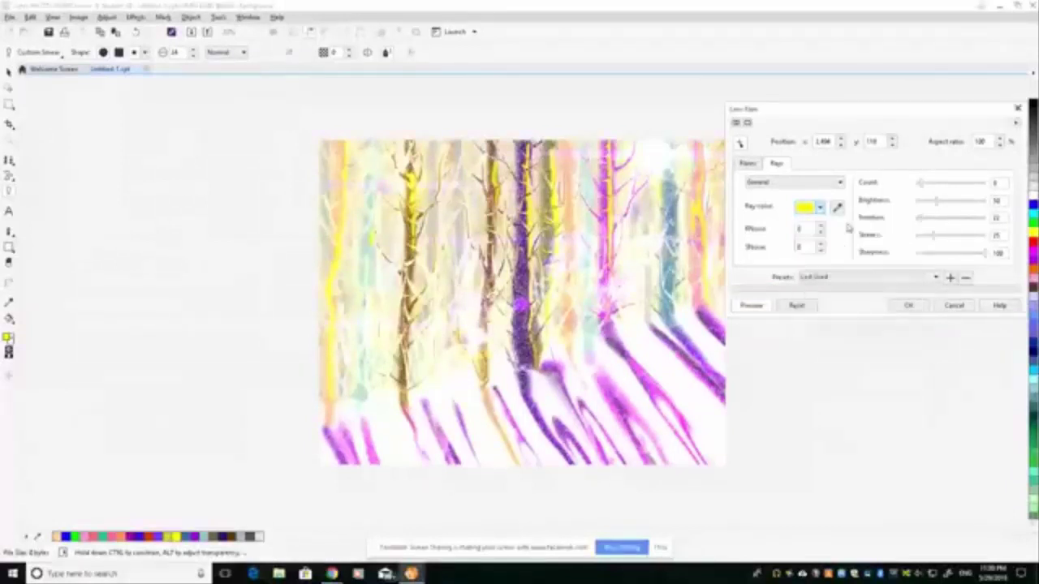
- Try stronger flare rays with brightness at about 60 and count at about 54
left_click_drag(936, 201, 952, 206)
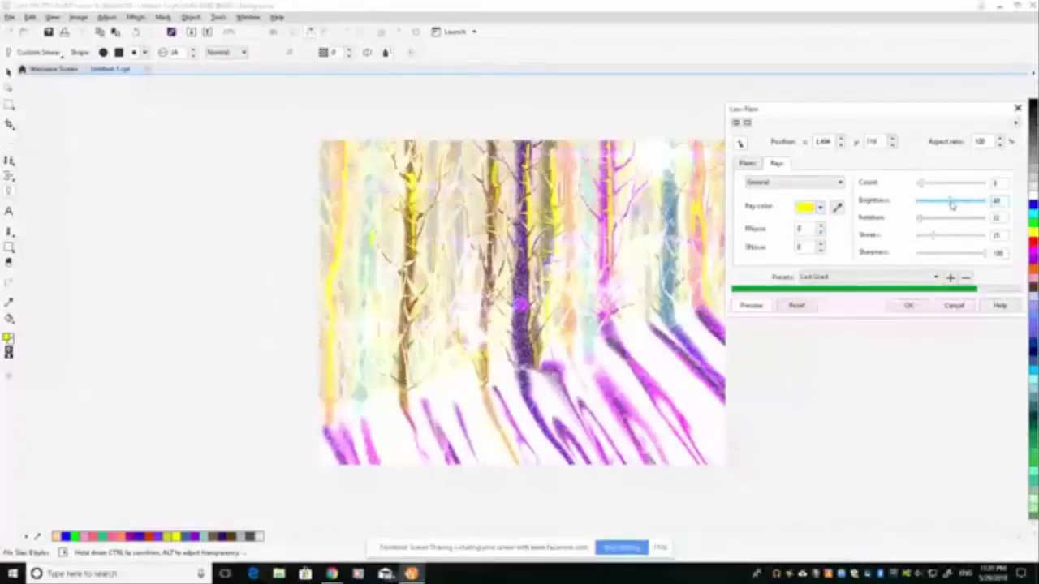
left_click_drag(952, 205, 959, 202)
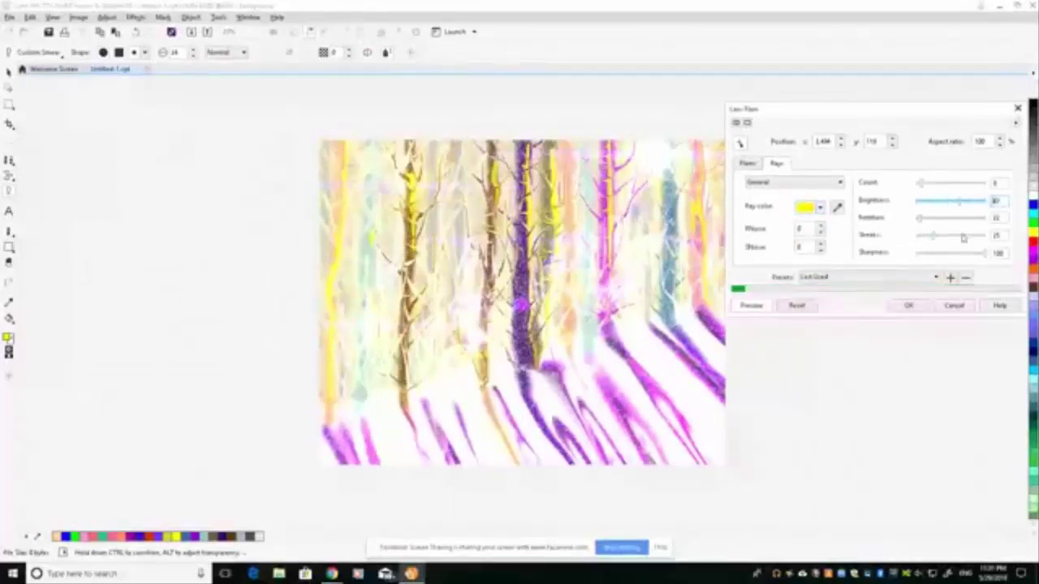
left_click(939, 185)
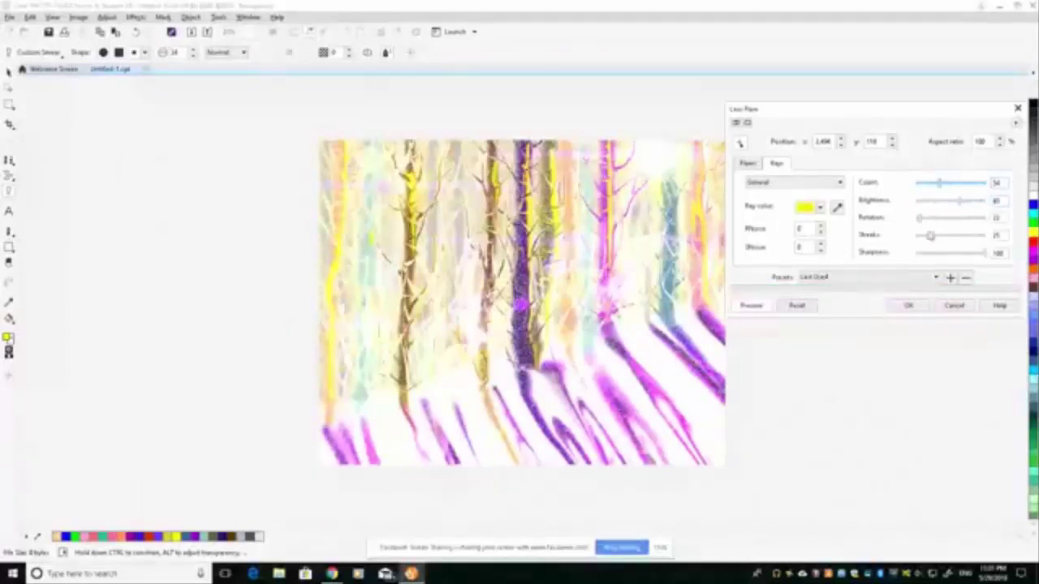
- Lower the ray streaks to 14, try soft rays, and set the sharpness to about 96
left_click_drag(931, 235, 927, 236)
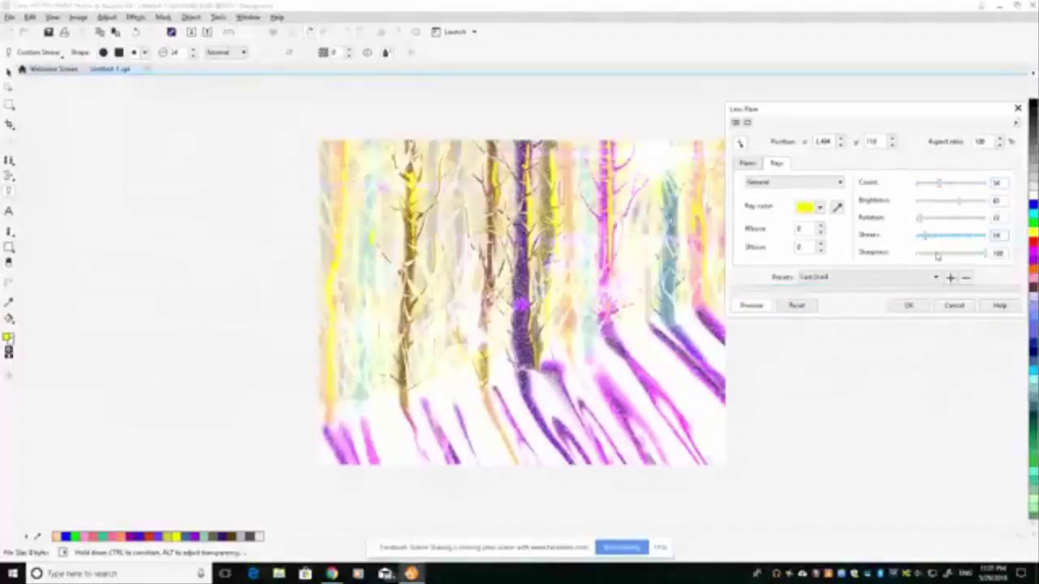
left_click_drag(937, 256, 930, 255)
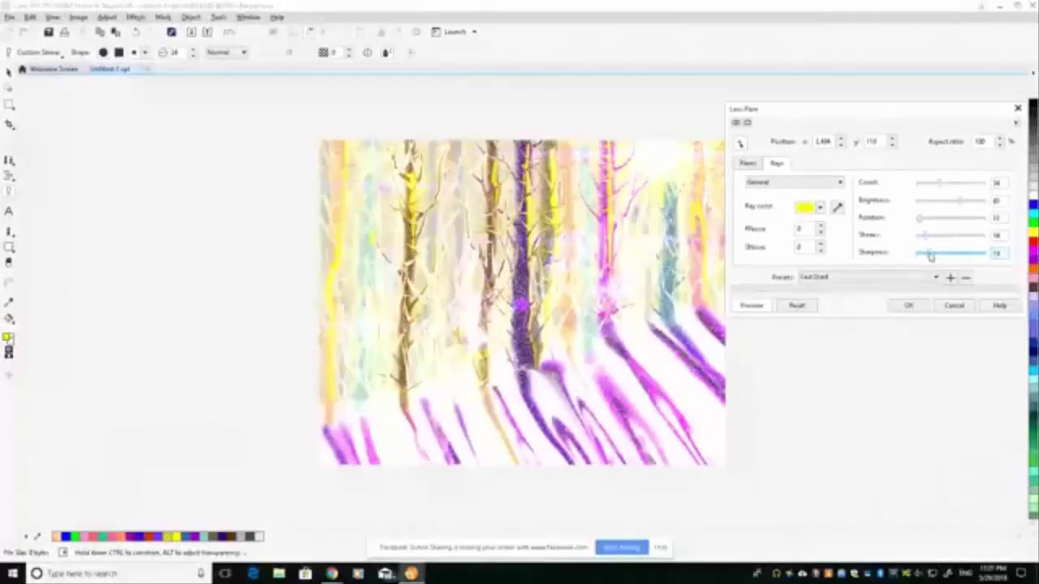
left_click(985, 255)
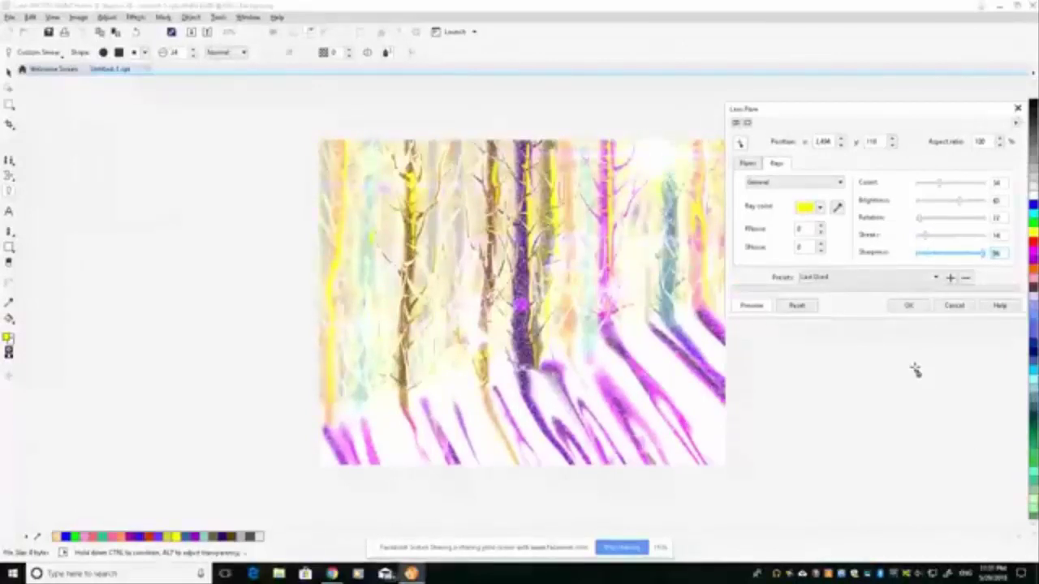
- Try fewer rays, reduce the ray brightness to 27 and raise the ray count to about 56
left_click(928, 185)
left_click(947, 203)
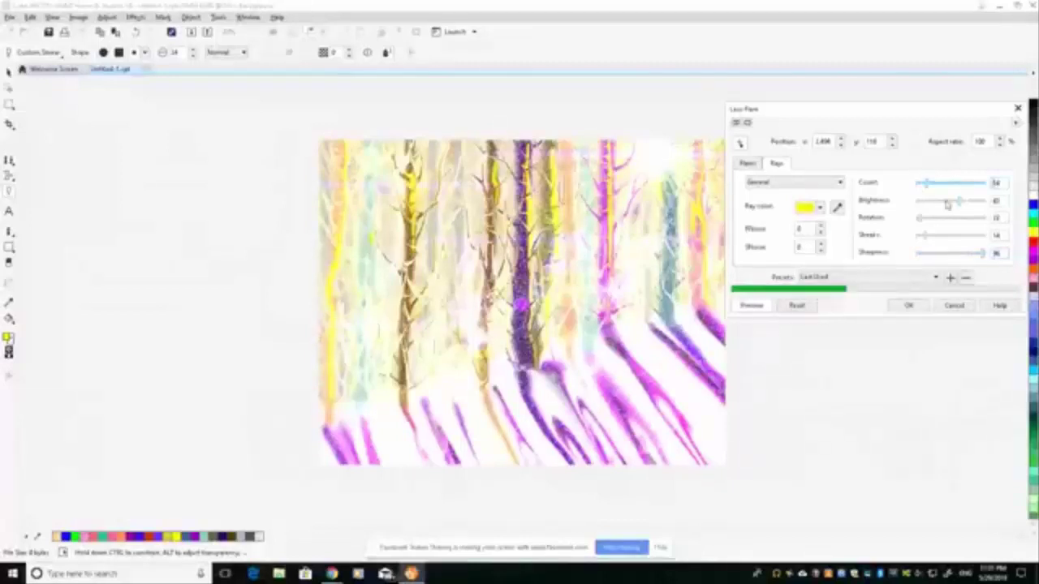
left_click(946, 205)
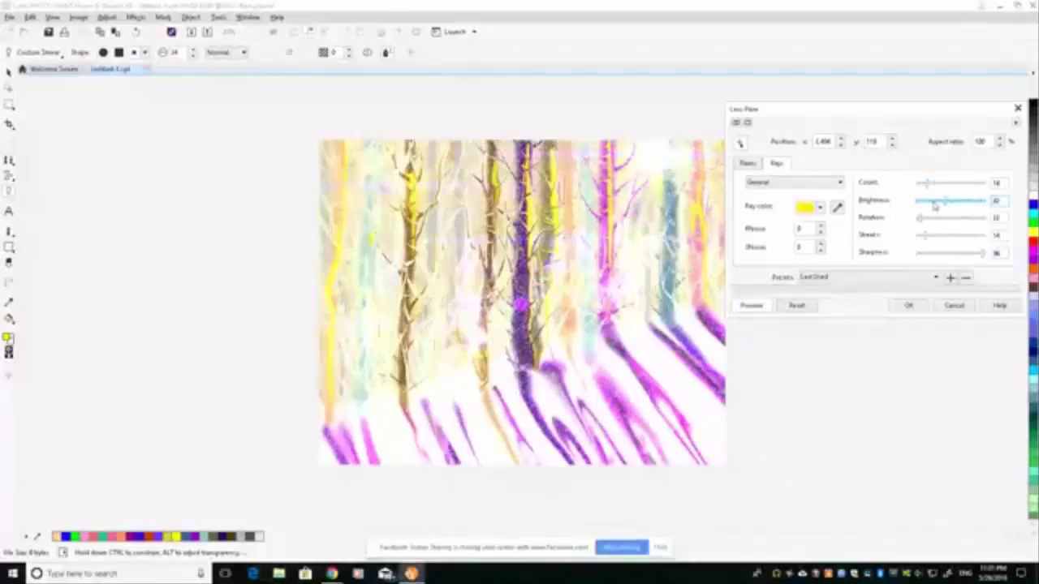
left_click(933, 202)
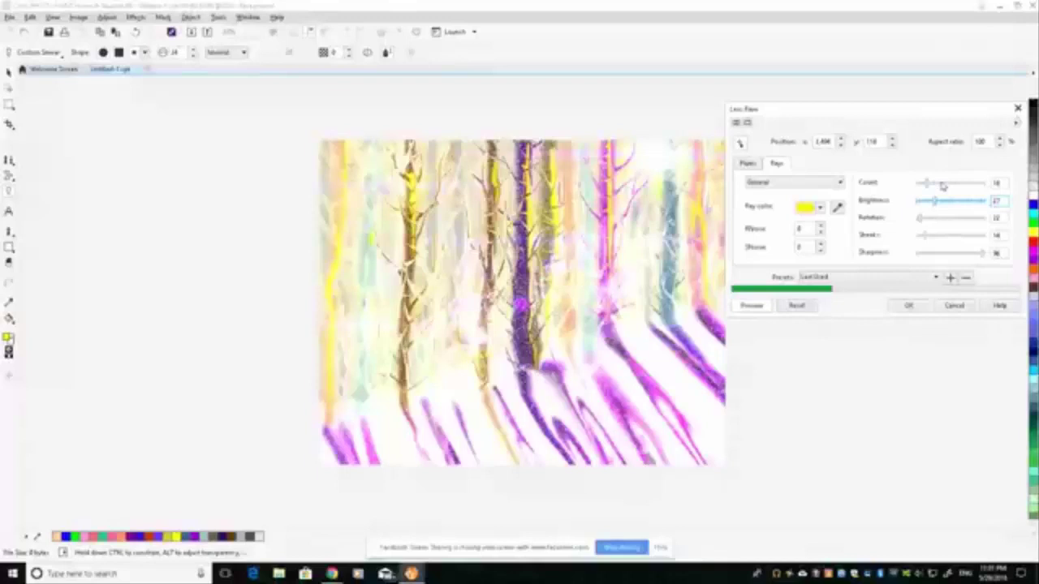
left_click(942, 185)
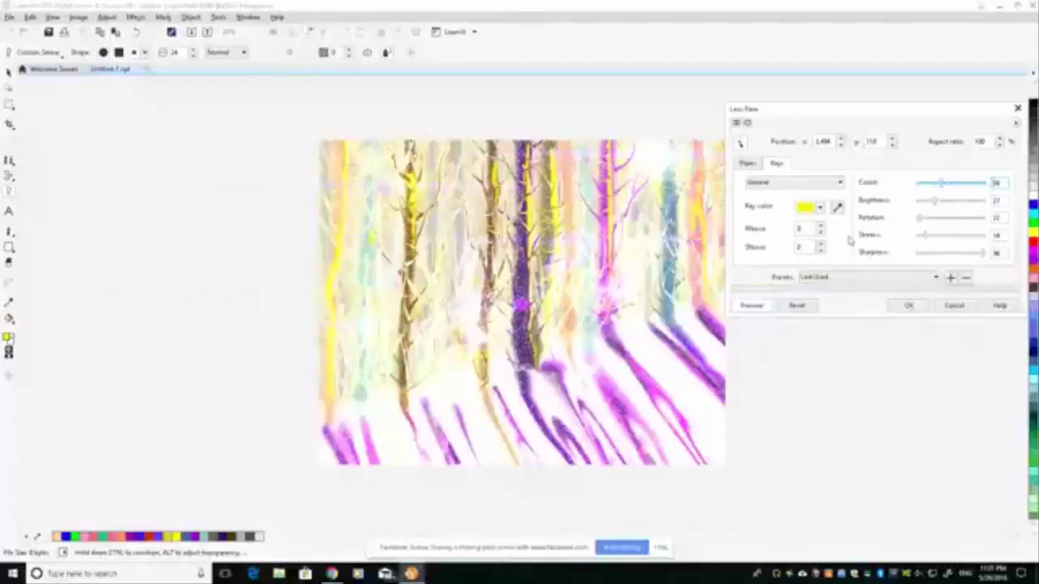
- Try a dark grey ray colour, then return the flare rays to bright yellow
left_click(820, 208)
left_click(811, 312)
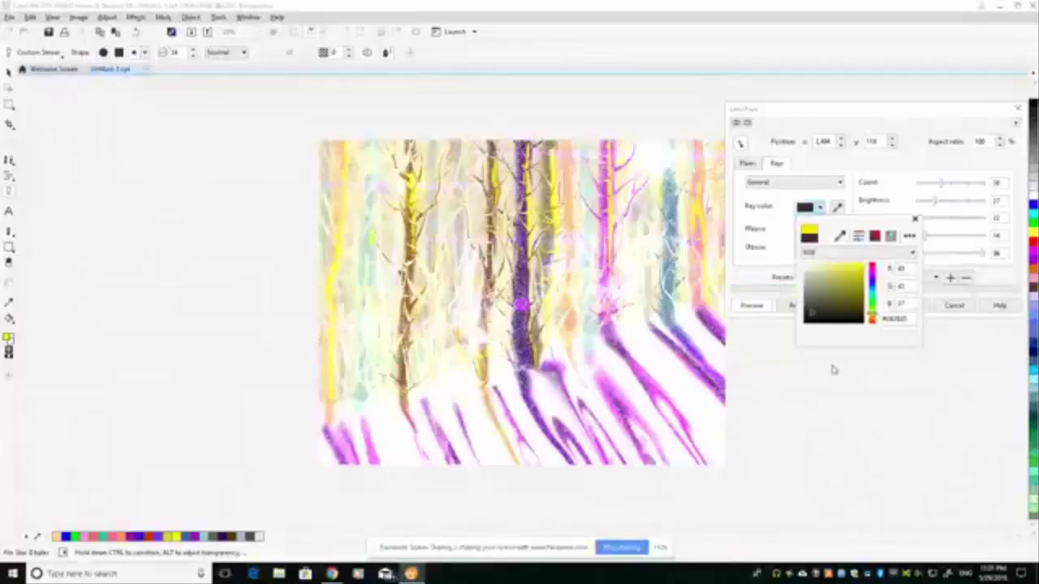
left_click(862, 265)
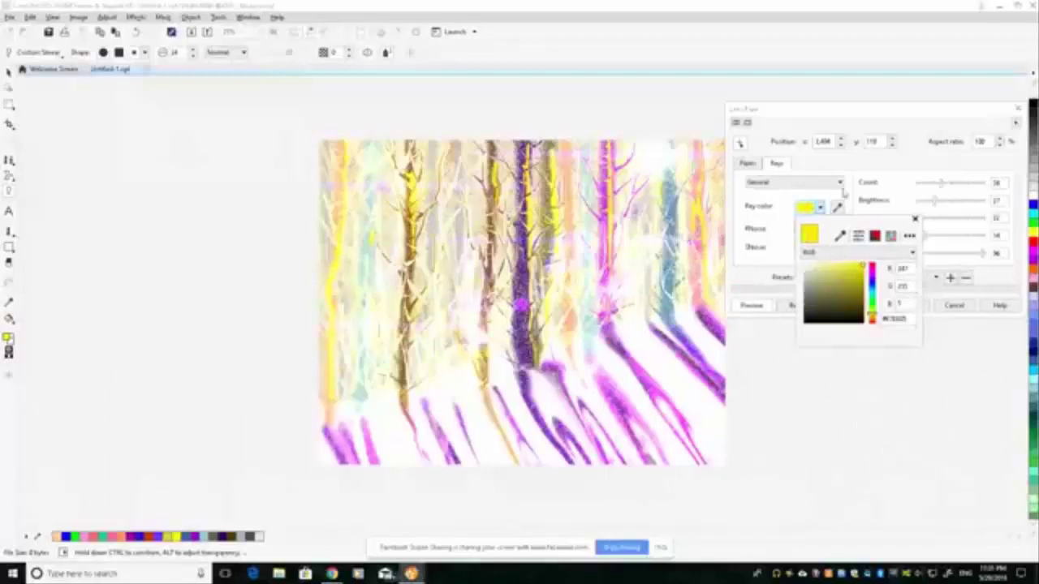
- Try anamorphic light rays for the lens flare at two different rotation angles
left_click(840, 182)
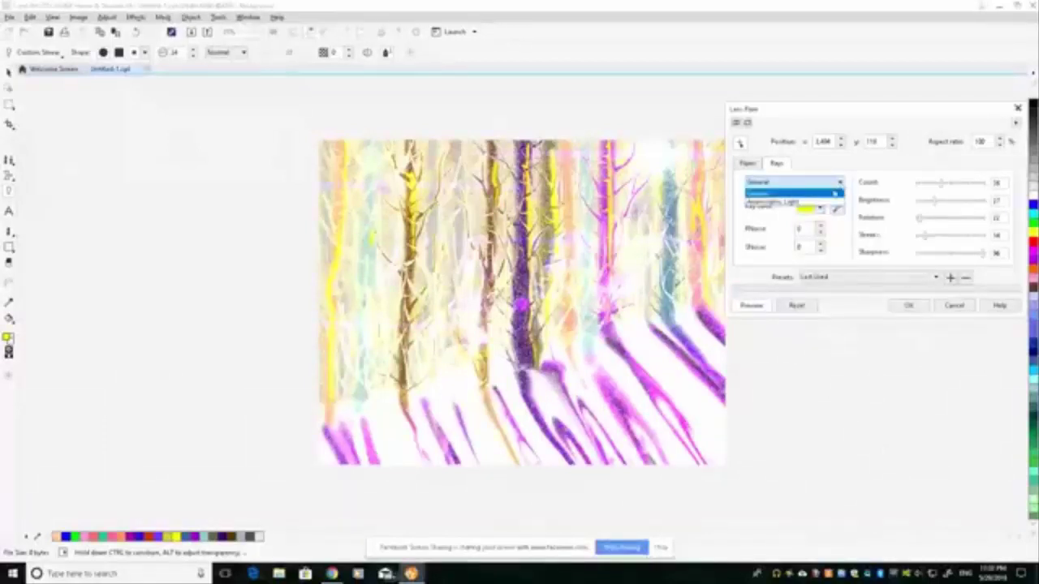
left_click(832, 201)
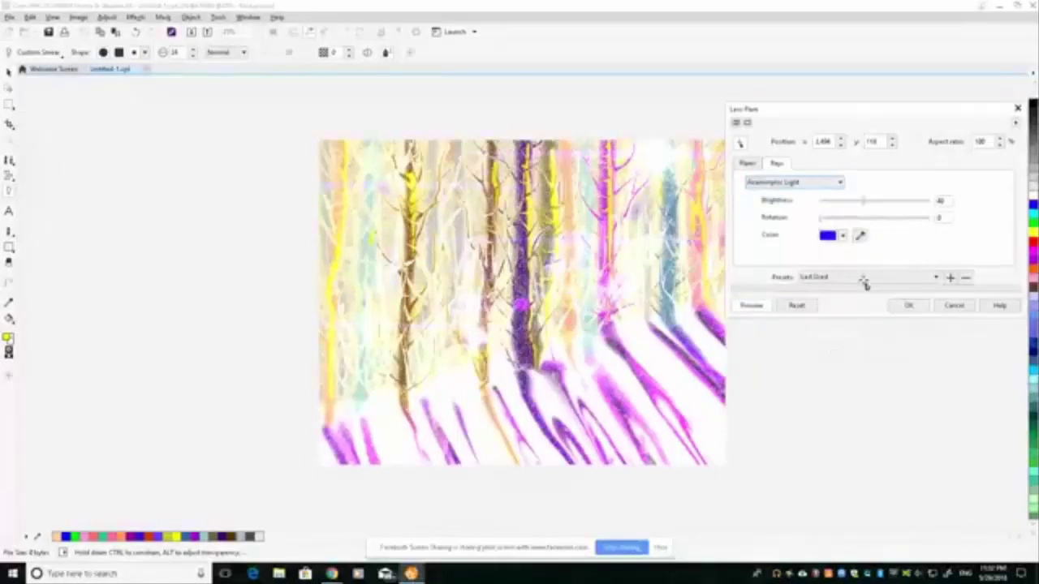
left_click(857, 218)
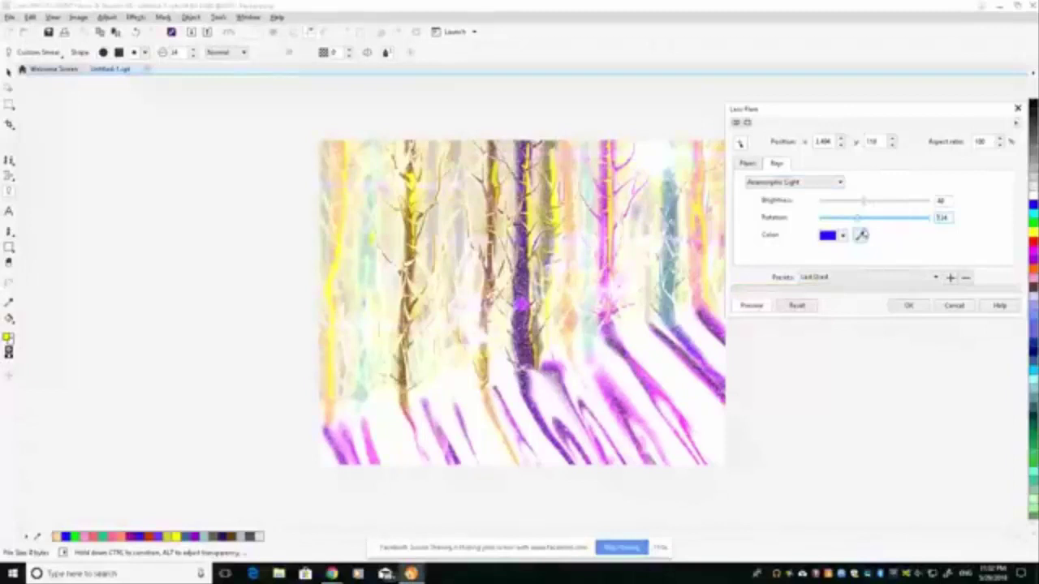
left_click(841, 219)
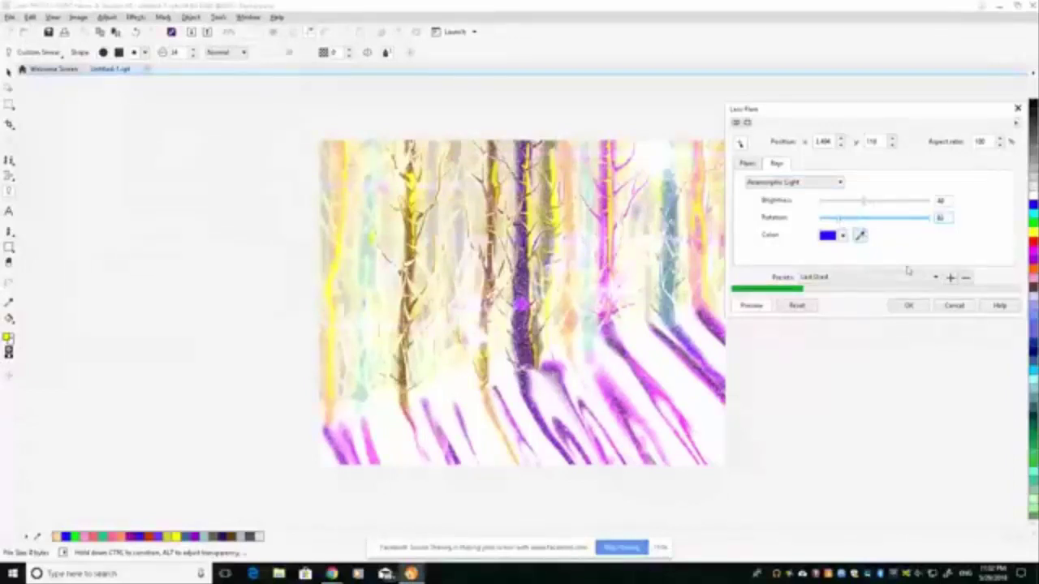
left_click(956, 306)
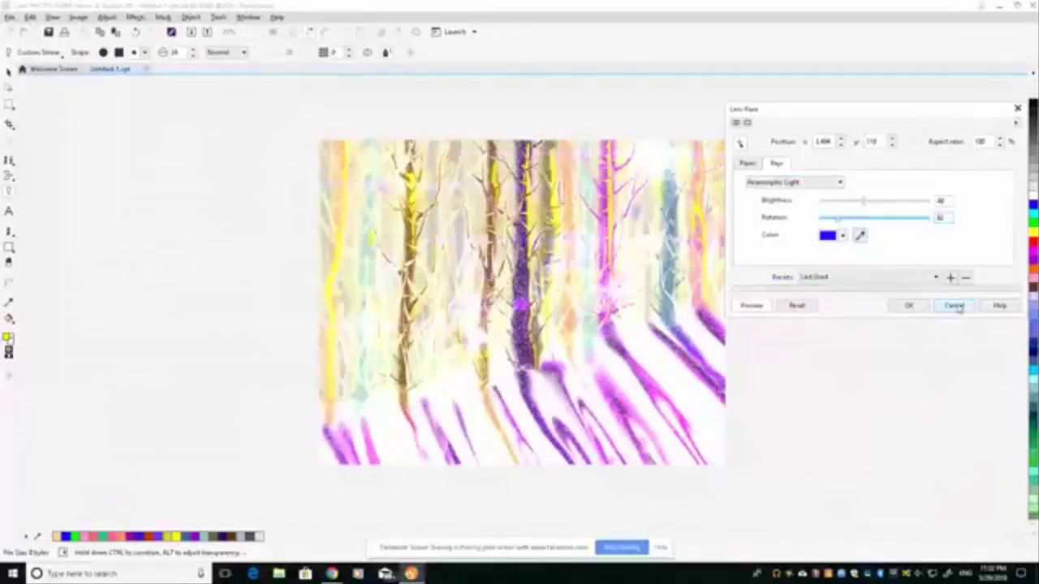
- Switch to the Halo flare settings, reset the lens flare to its defaults and place its centre at the painting's upper right
left_click(748, 164)
left_click(840, 182)
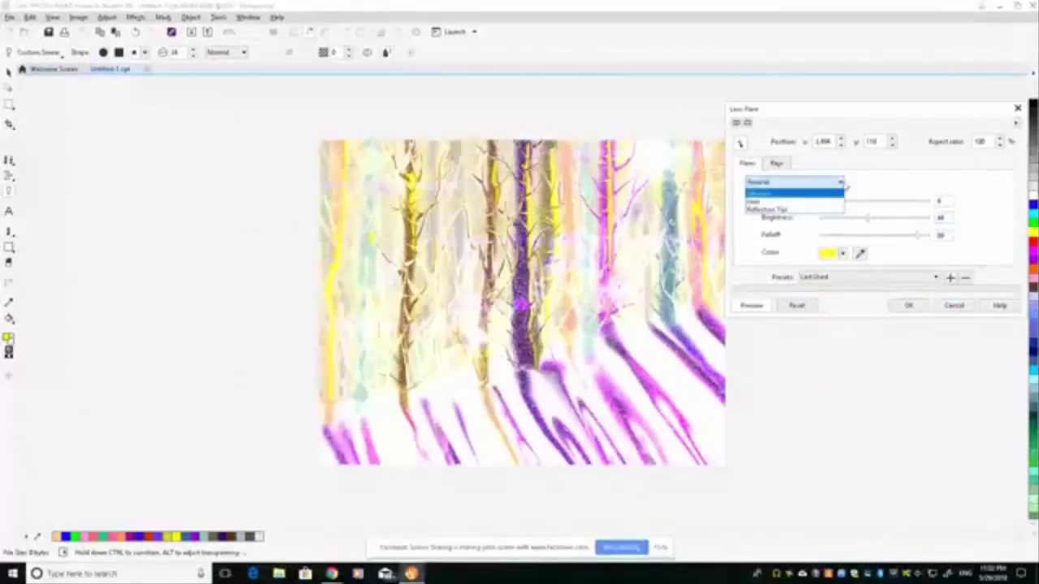
left_click(807, 201)
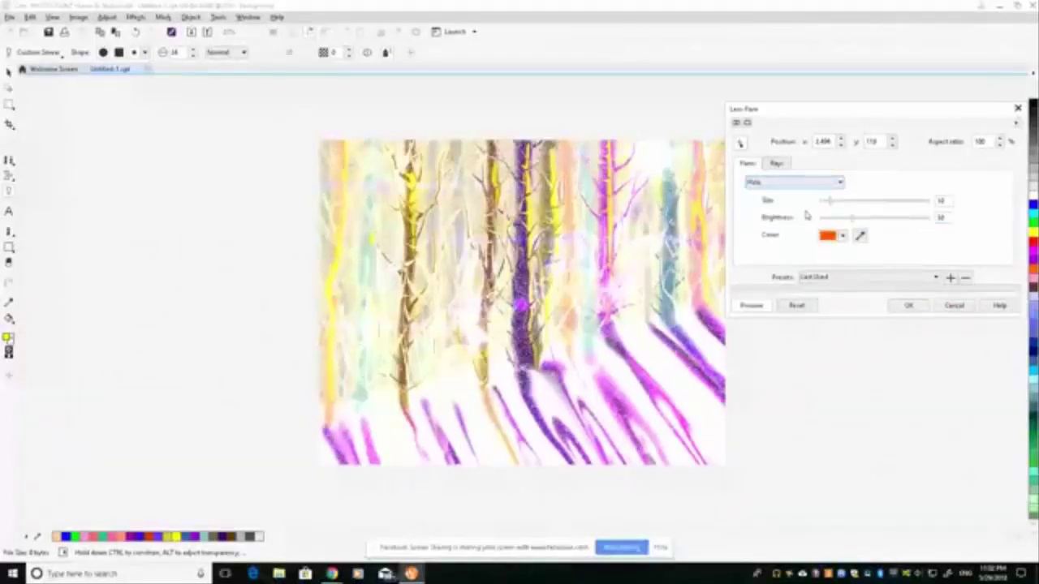
left_click(799, 307)
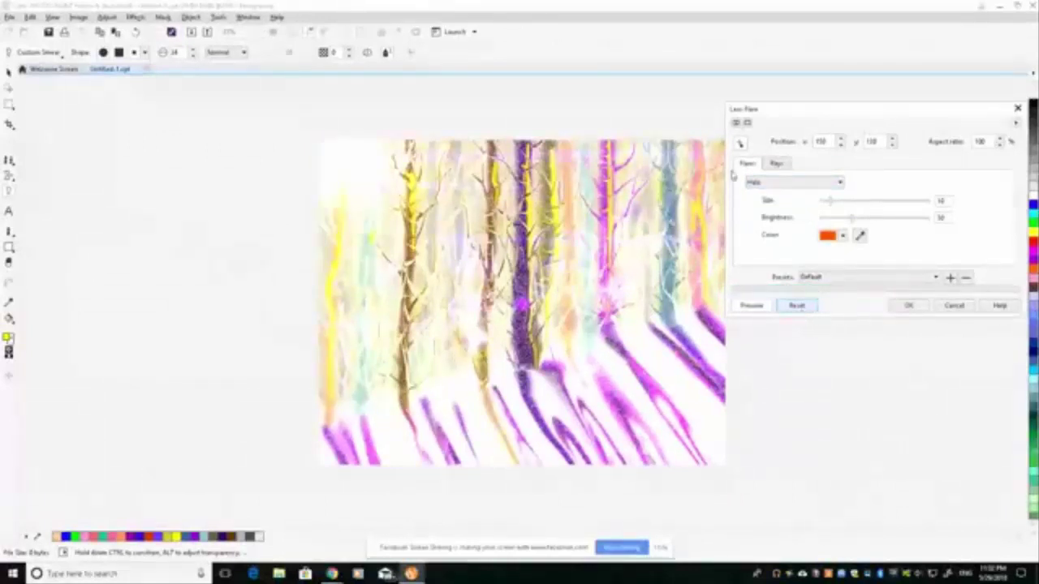
left_click(739, 143)
left_click(684, 158)
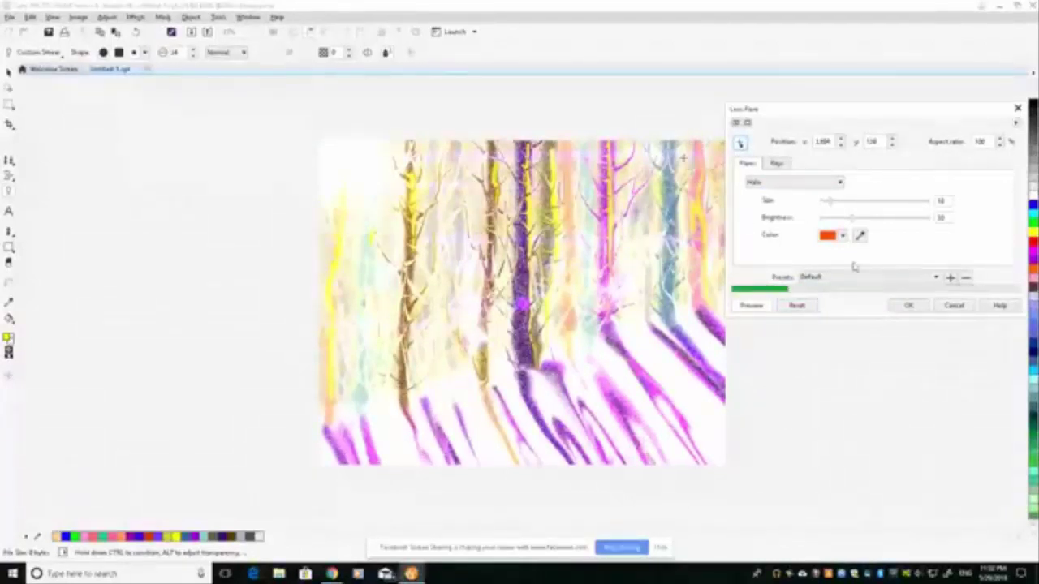
- Try lowering the halo brightness to about 3, then abandon the lens flare
left_click(838, 222)
left_click_drag(839, 221, 833, 220)
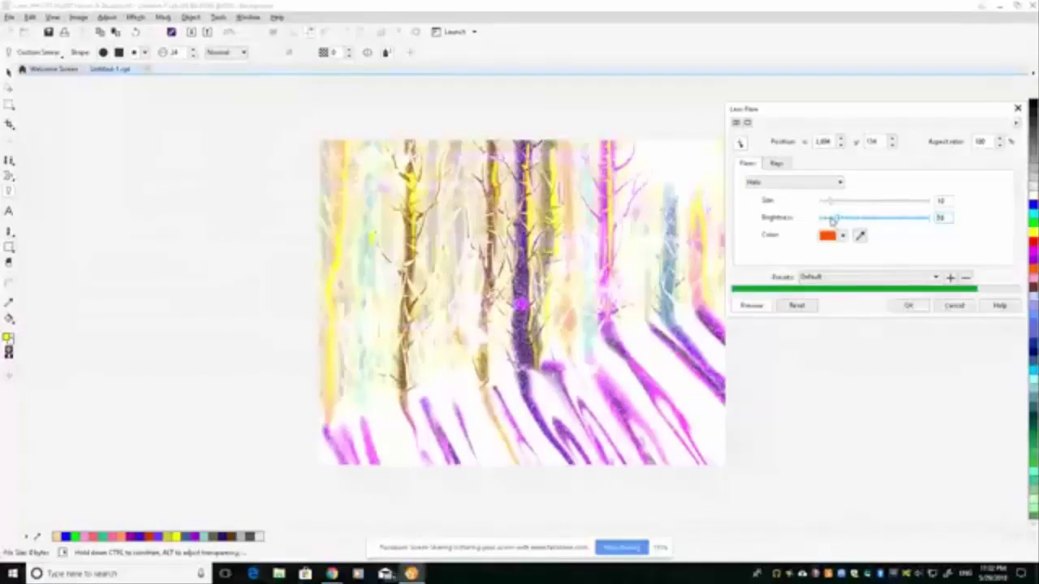
left_click_drag(832, 220, 820, 221)
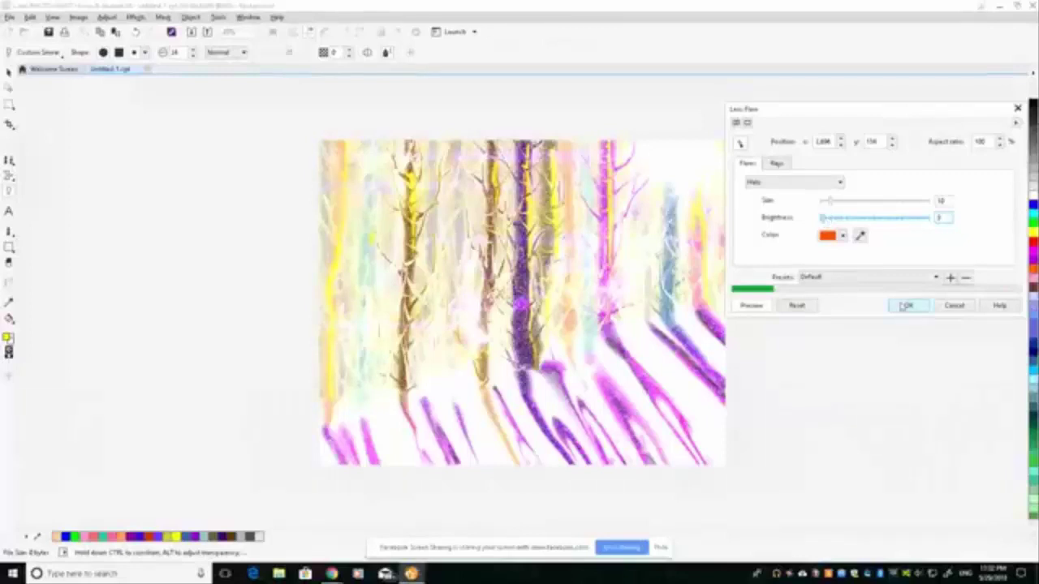
left_click(954, 306)
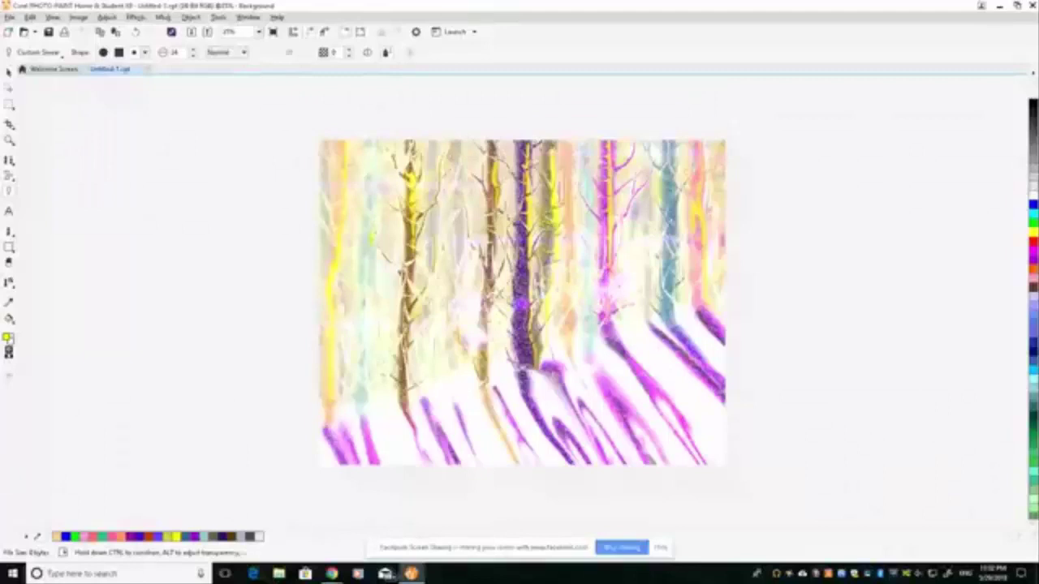
- Apply the Plastic texture effect with its preset values to the whole forest painting
left_click(135, 17)
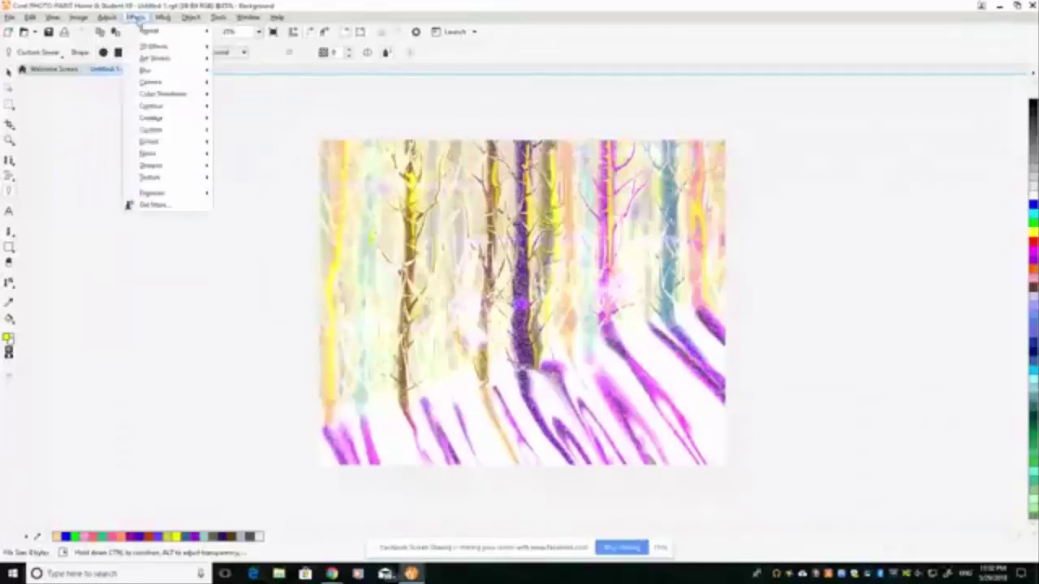
mouse_move(156, 182)
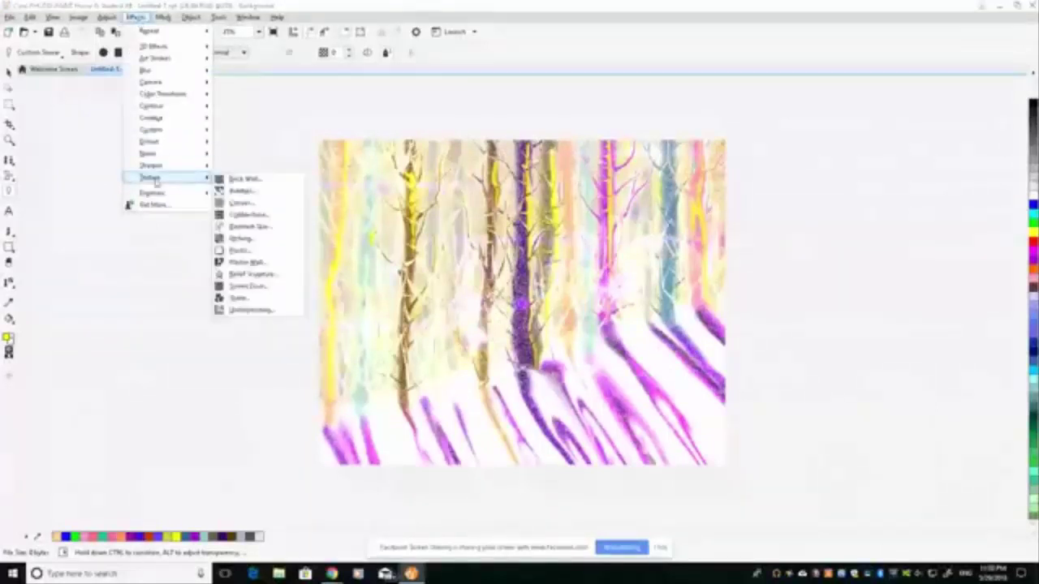
left_click(240, 254)
left_click_drag(466, 217, 829, 142)
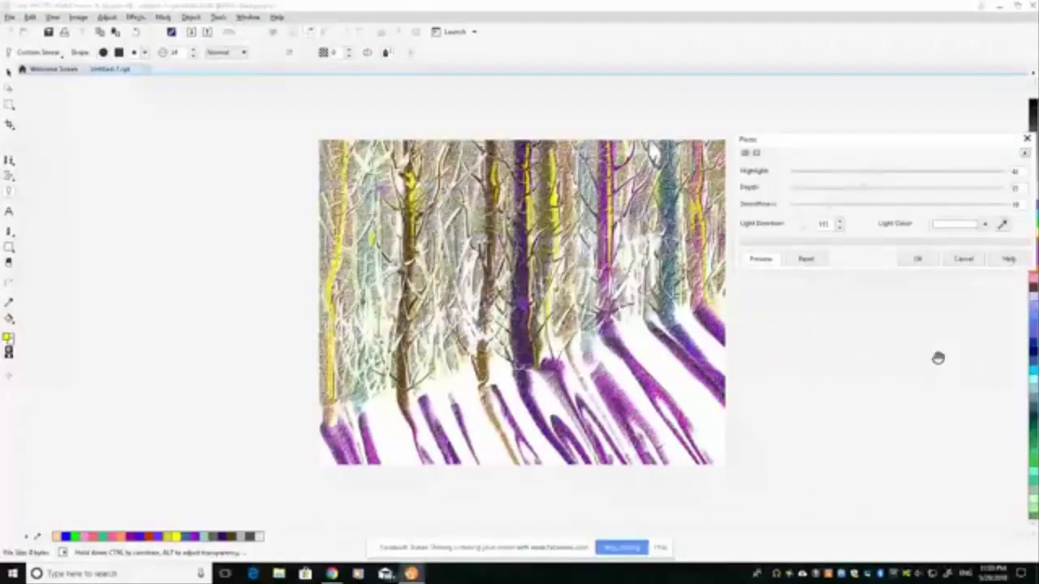
left_click(917, 259)
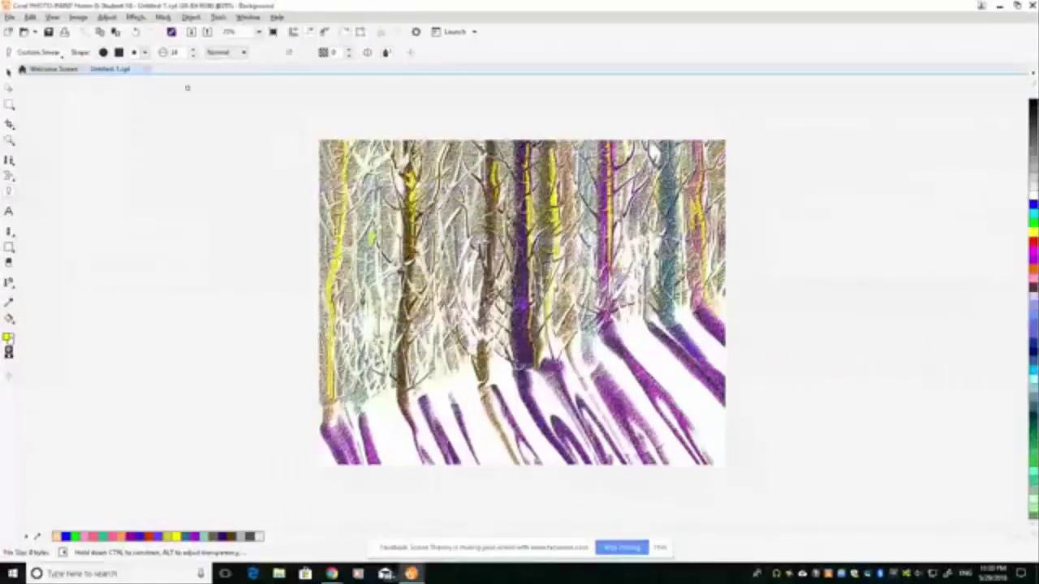
- Add snowfall with the Weather effect at strength 20 and size 6, randomizing the flake pattern
left_click(134, 17)
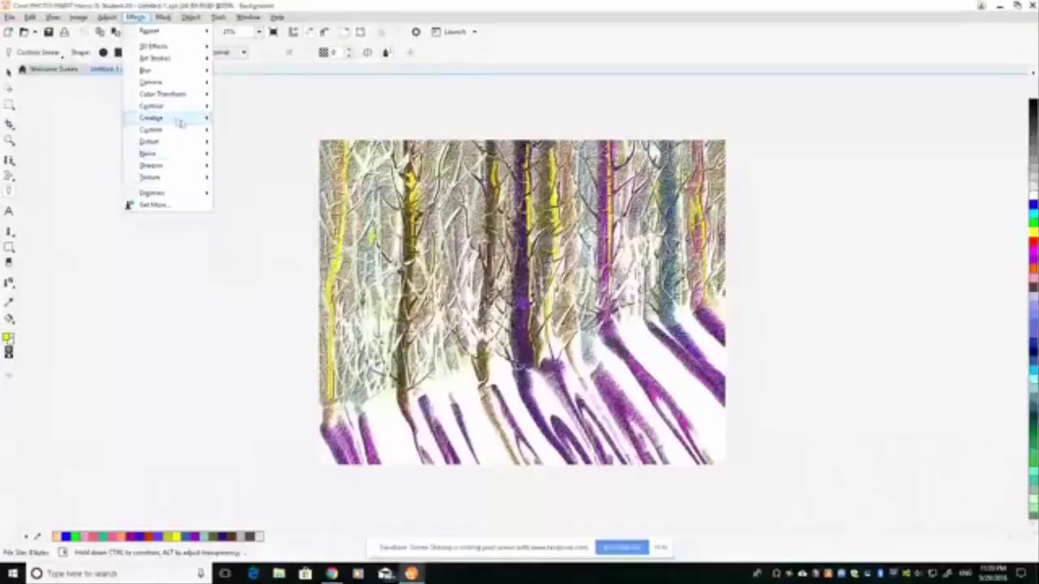
mouse_move(180, 121)
left_click(244, 273)
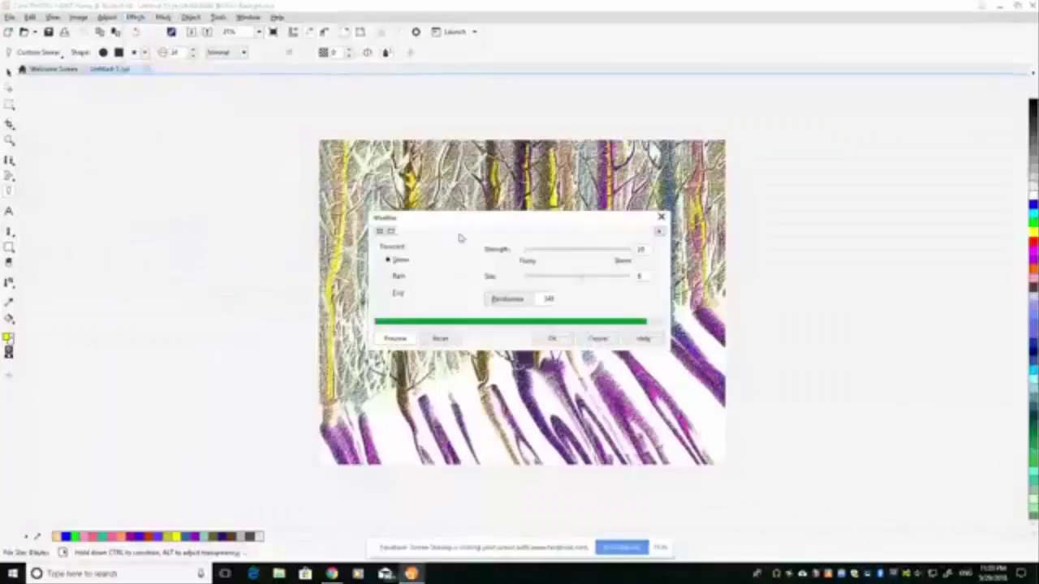
left_click_drag(469, 225, 98, 105)
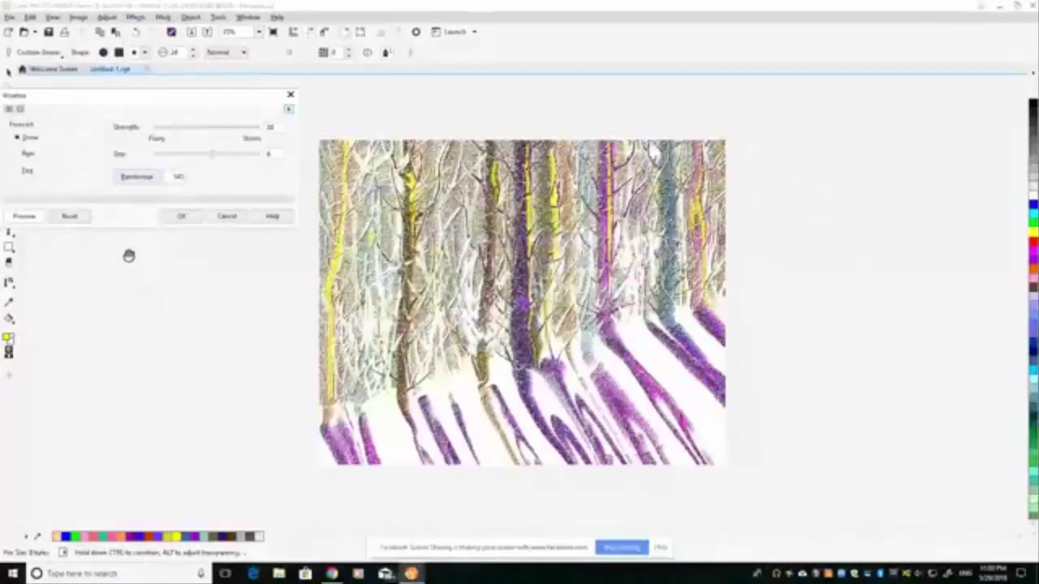
left_click(158, 178)
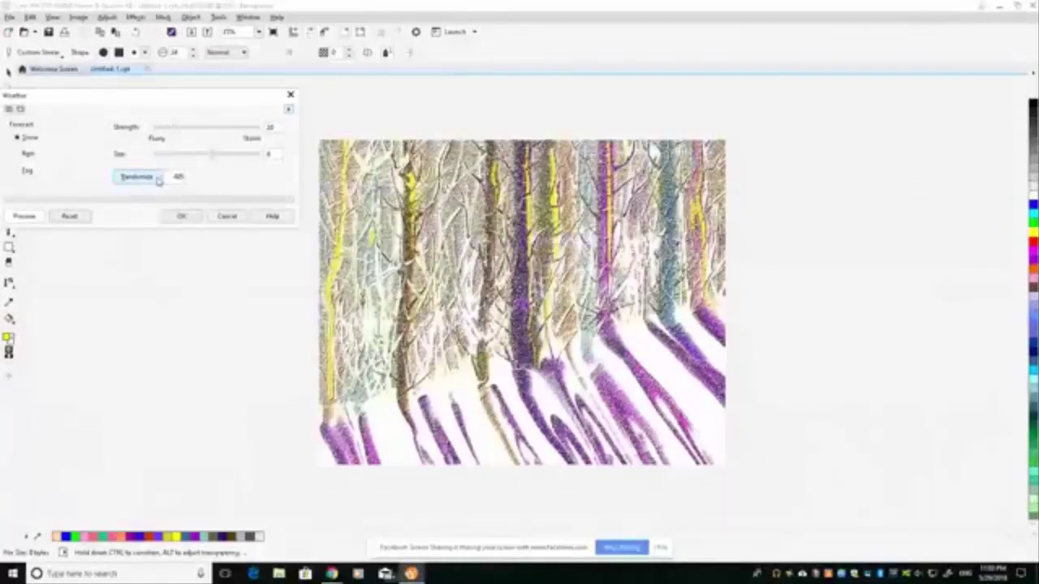
left_click(158, 178)
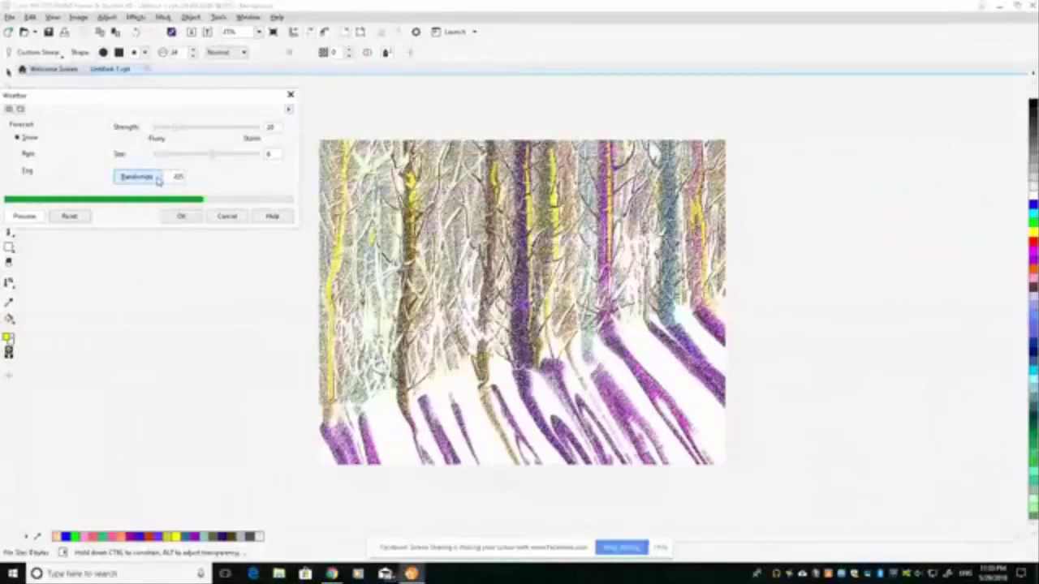
left_click(180, 217)
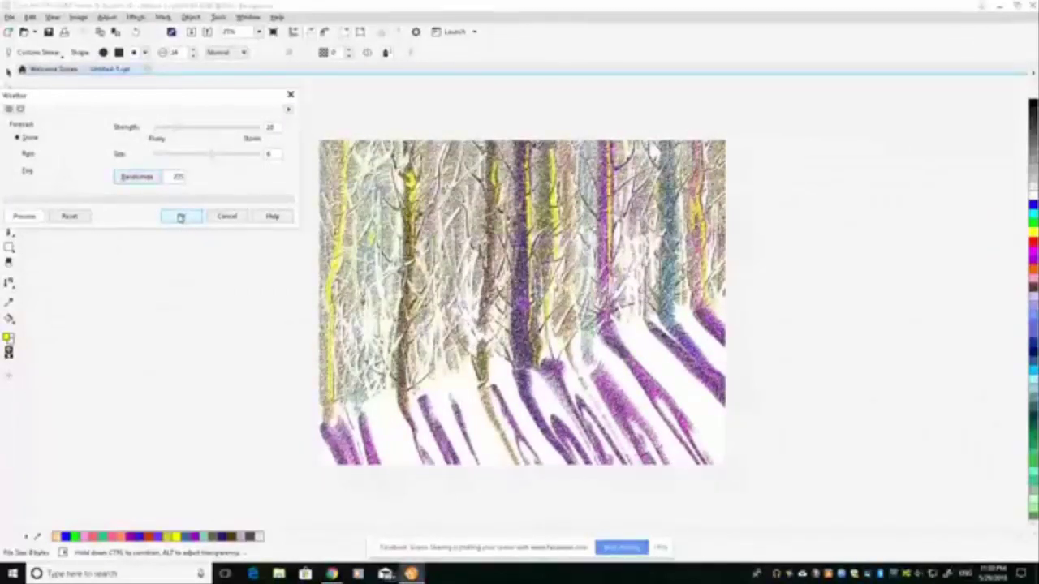
left_click(136, 17)
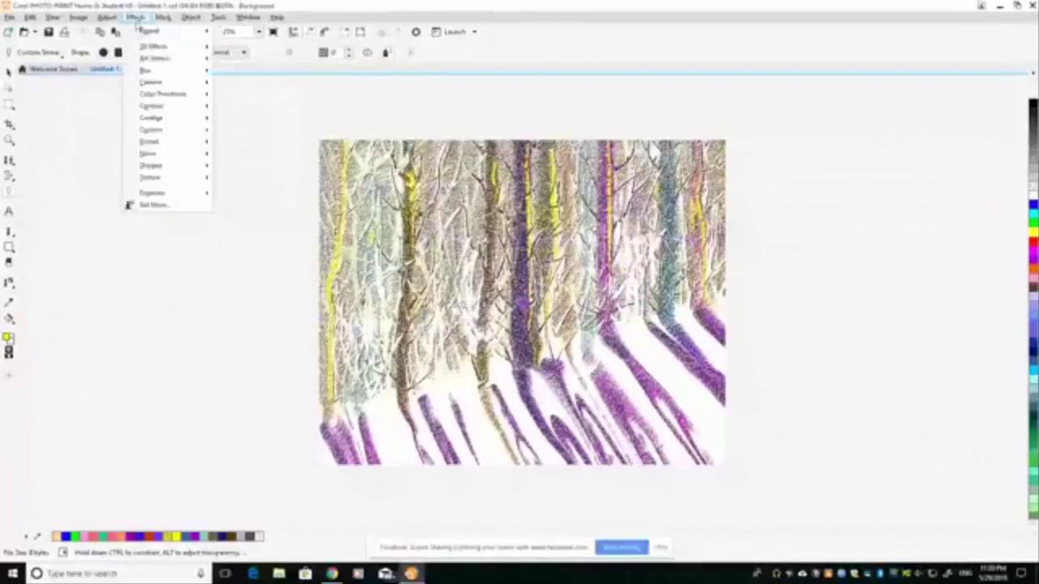
mouse_move(157, 118)
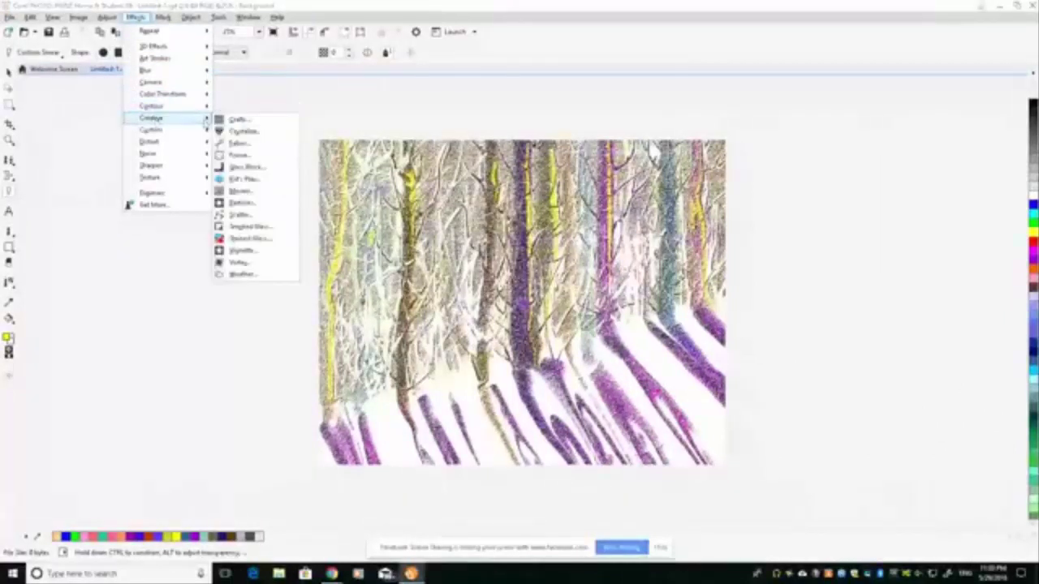
left_click(246, 216)
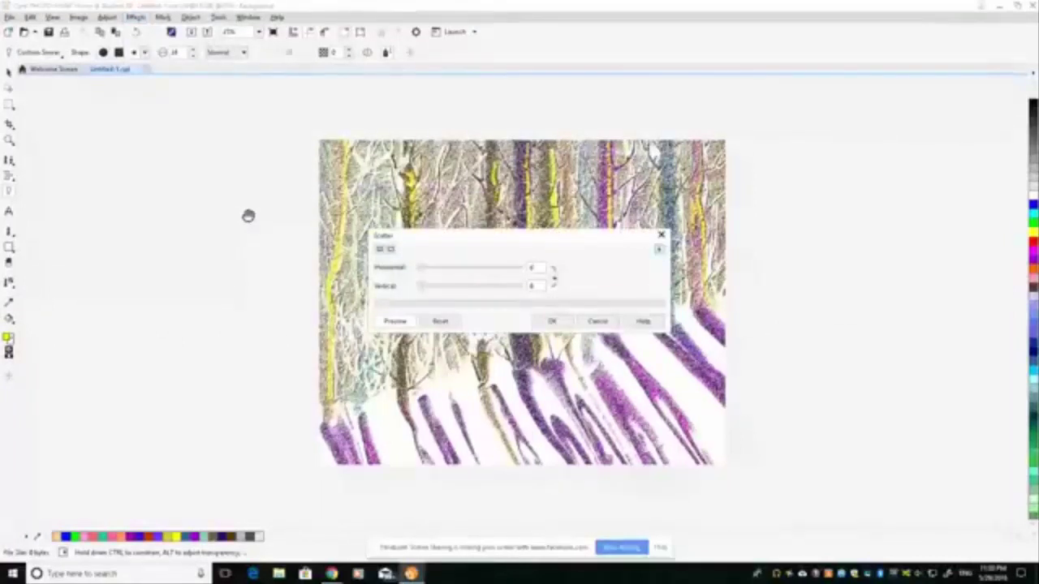
left_click(598, 322)
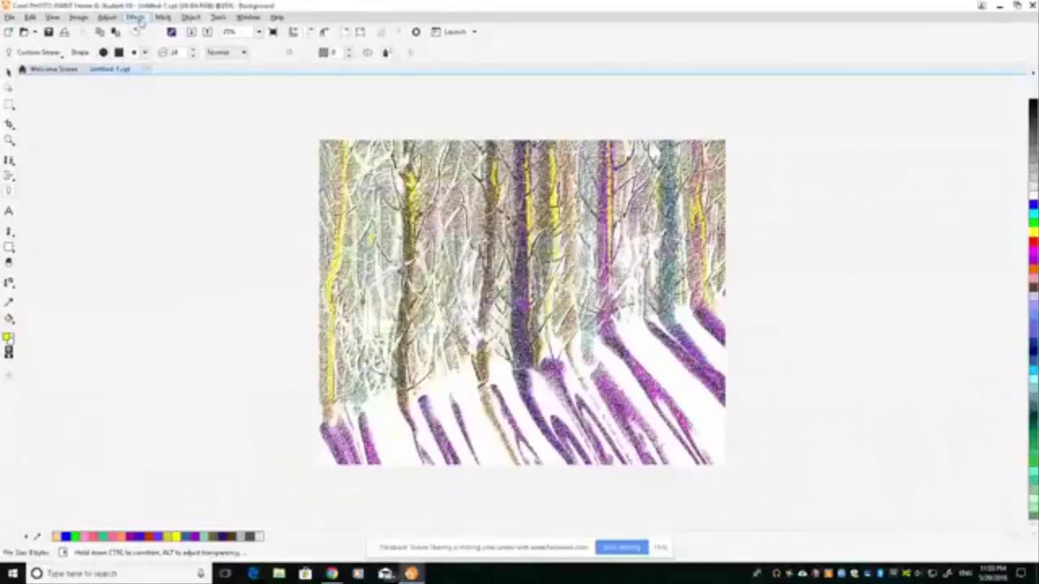
- Try Weather fog over the painting with size 3 and strength about 12, then discard it
left_click(137, 19)
mouse_move(161, 119)
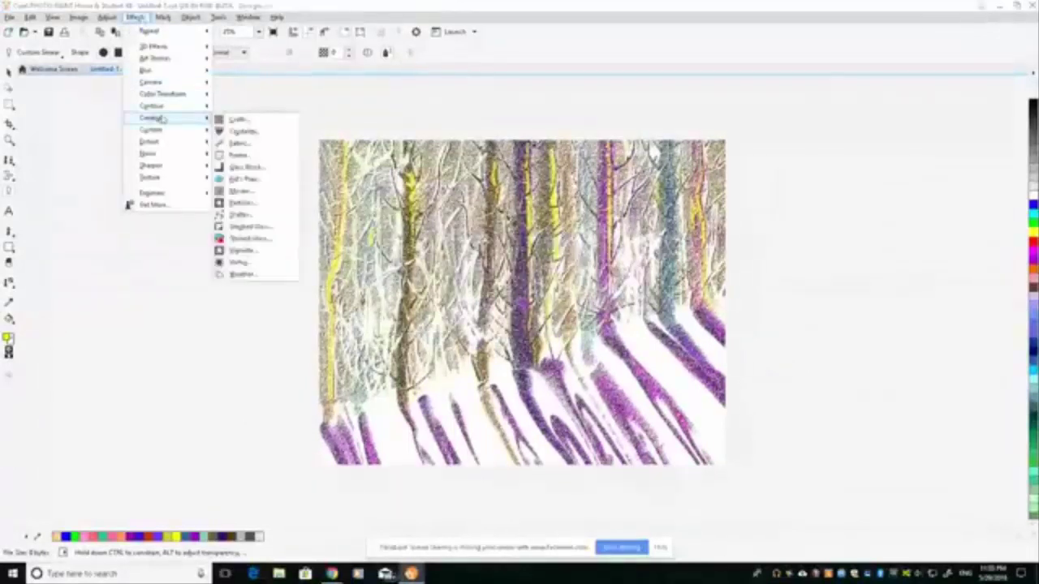
left_click(241, 274)
left_click_drag(501, 229, 149, 122)
left_click(34, 188)
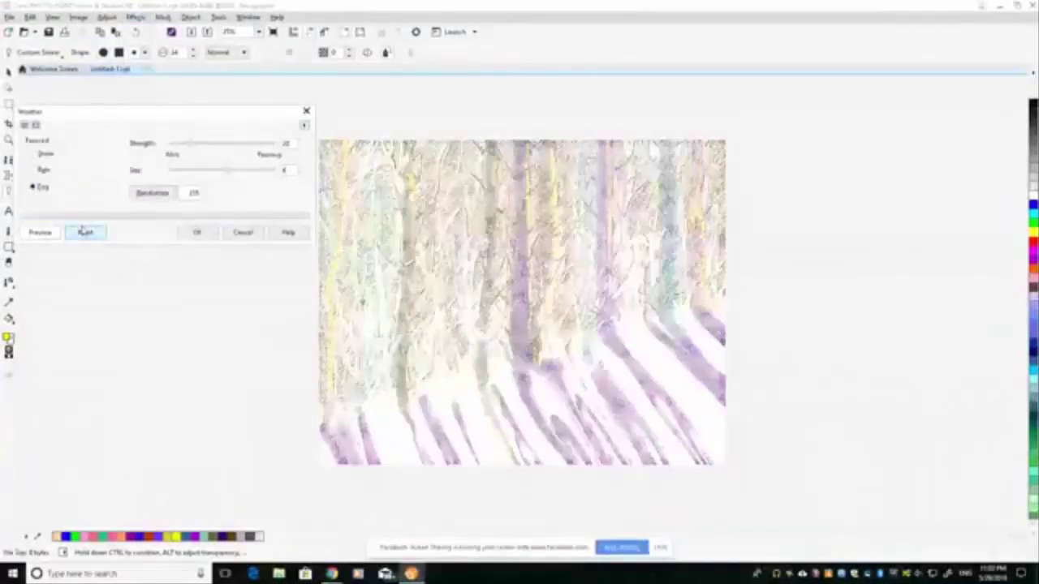
left_click(190, 172)
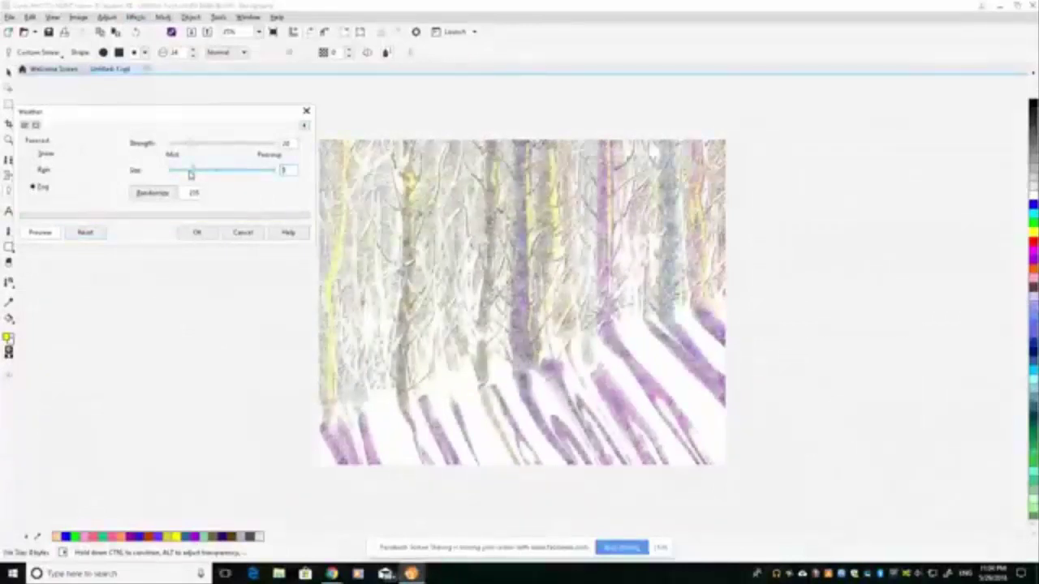
left_click(182, 144)
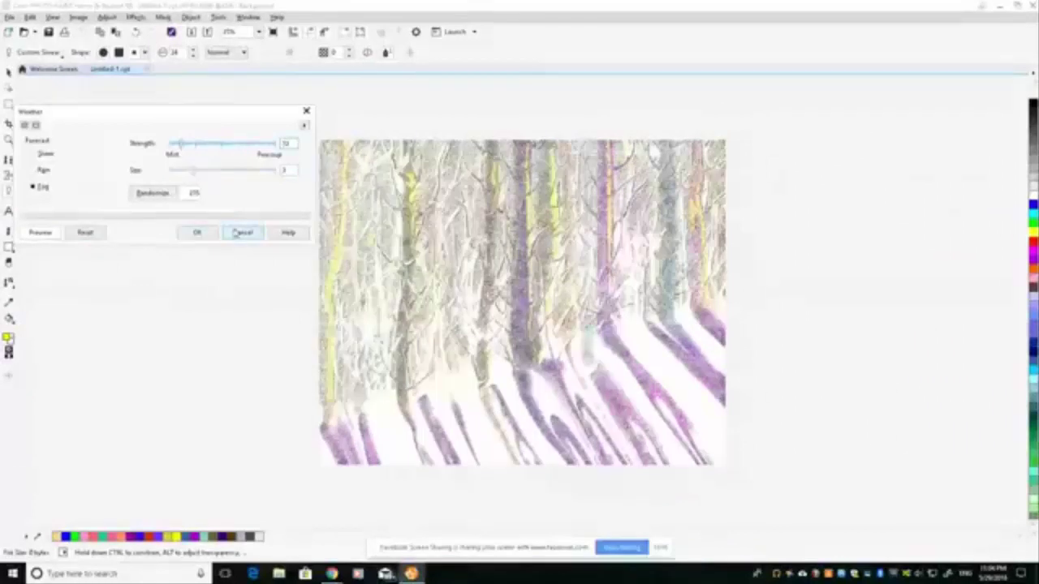
left_click(242, 233)
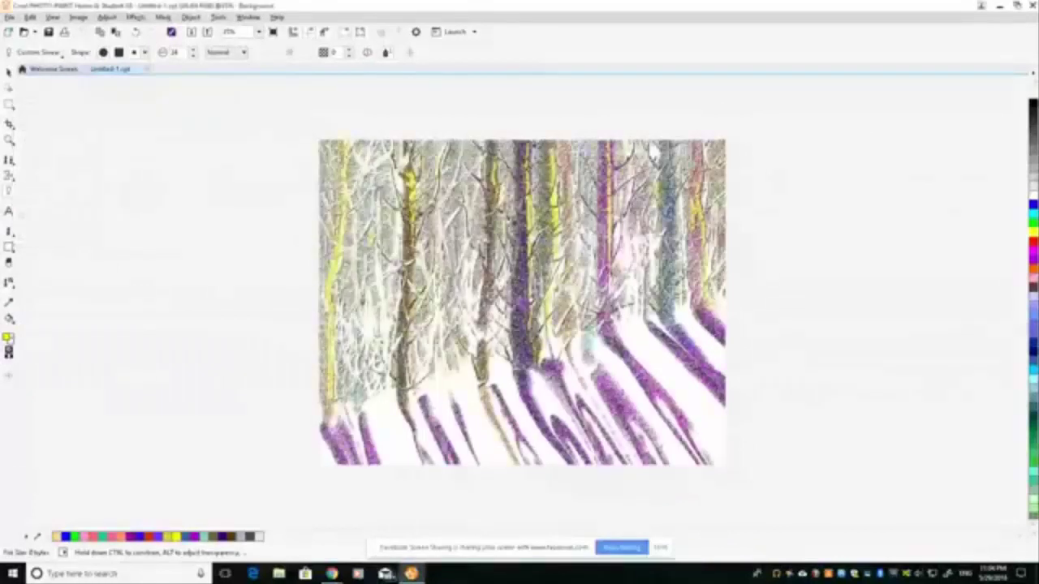
- Try another Plastic texture on the whole forest painting with its depth lowered to 11
left_click(136, 18)
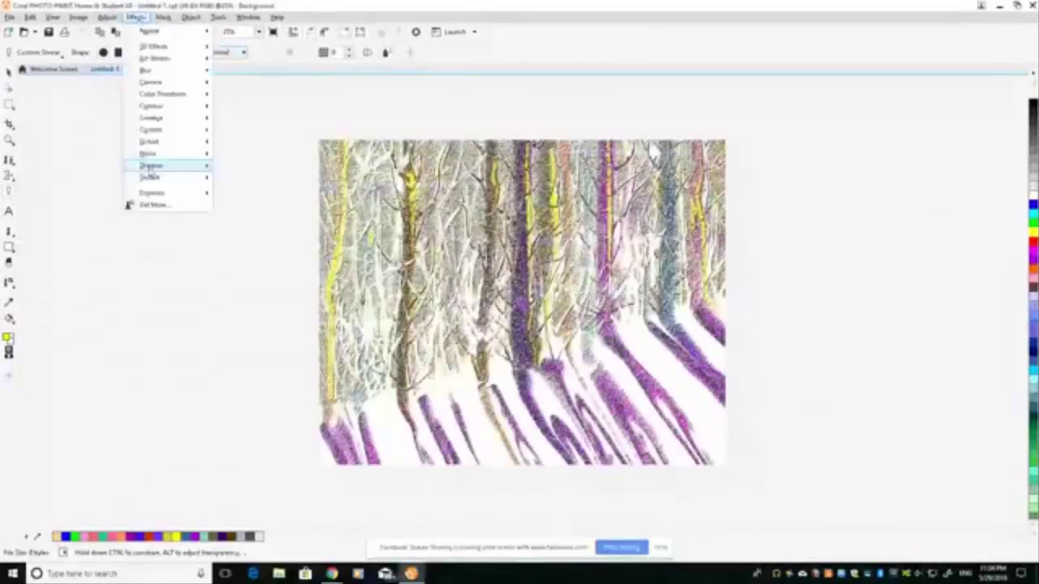
mouse_move(159, 177)
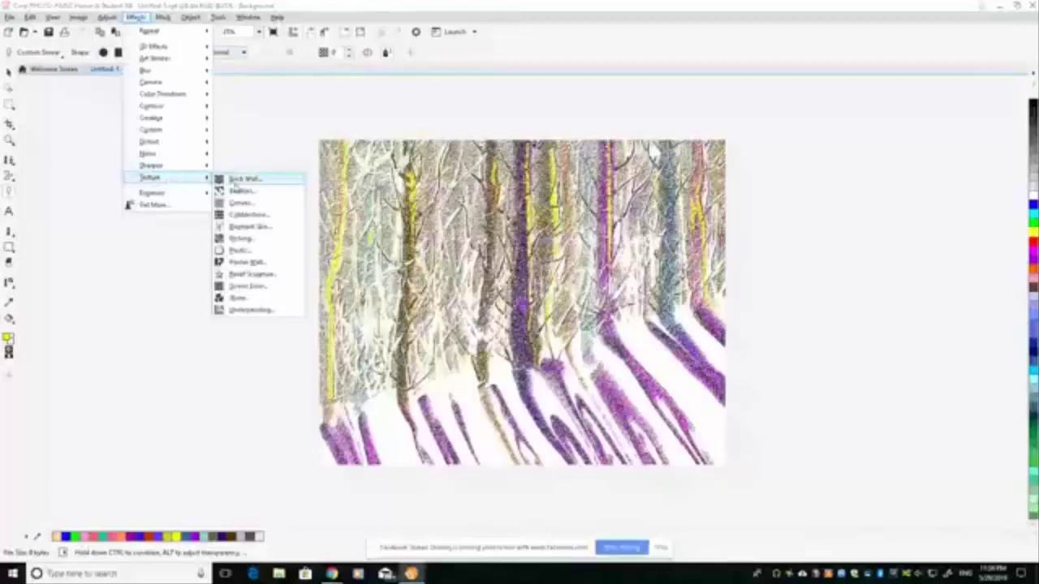
left_click(239, 250)
left_click_drag(501, 229, 829, 143)
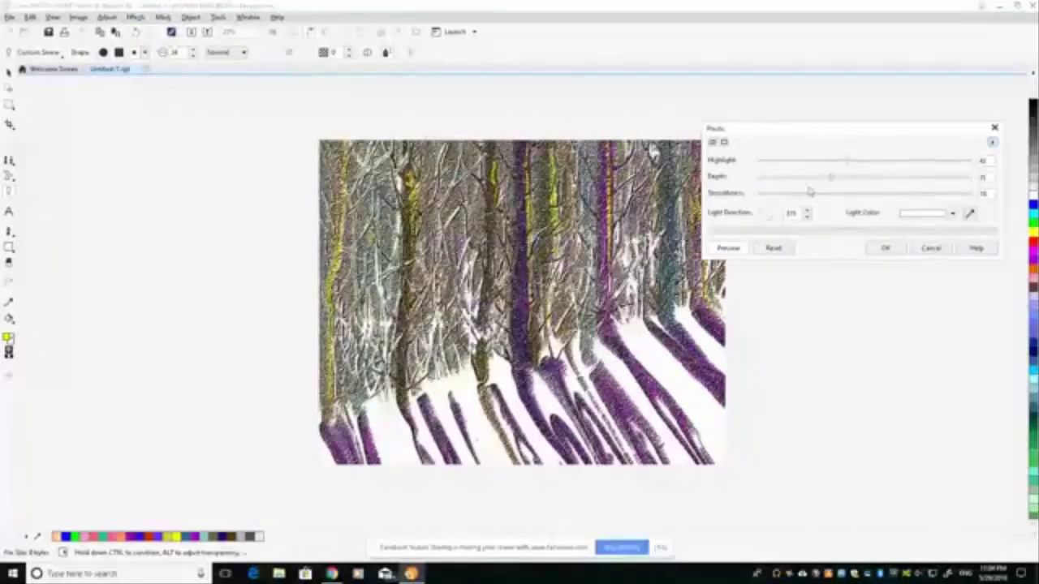
left_click(806, 179)
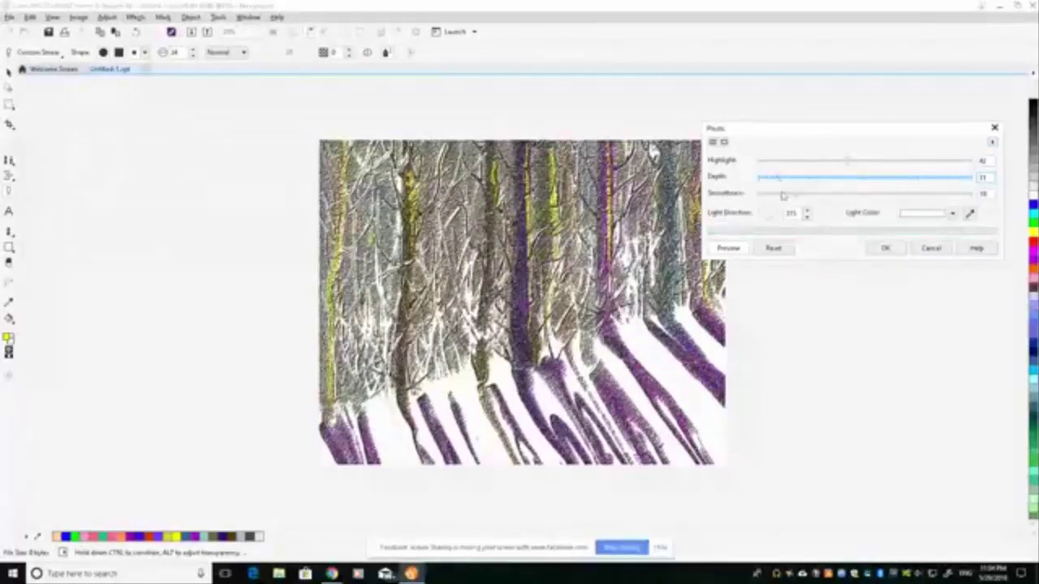
left_click(930, 248)
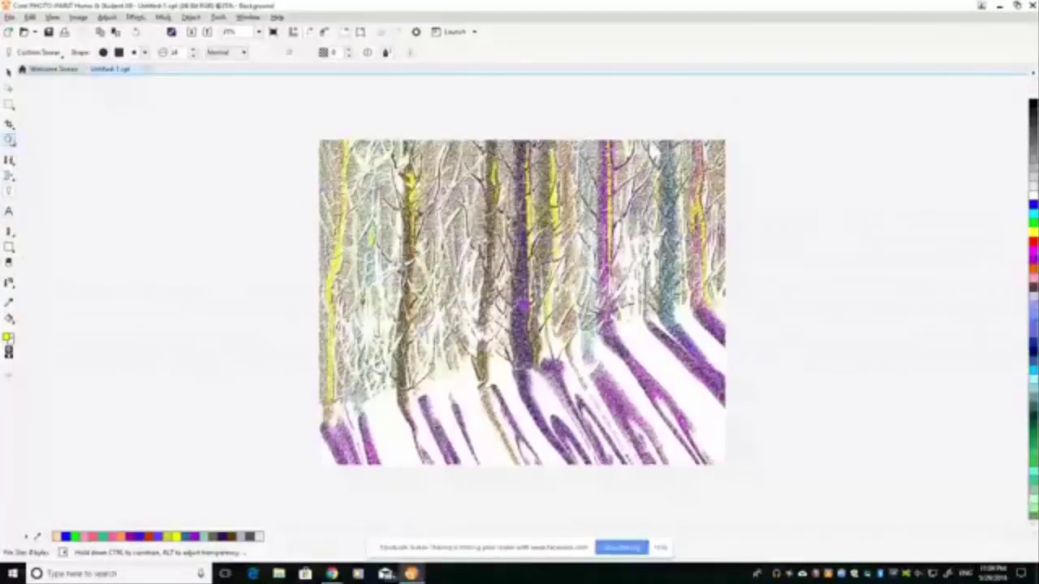
- Examine the textured twigs, trunks and shadows up close and the forest painting as a whole
left_click(12, 141)
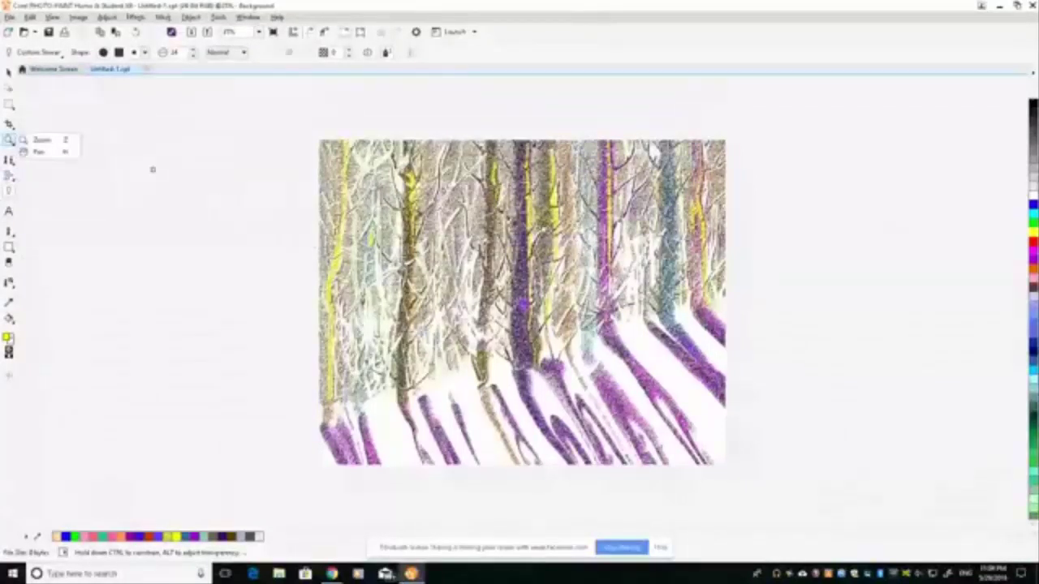
left_click(40, 140)
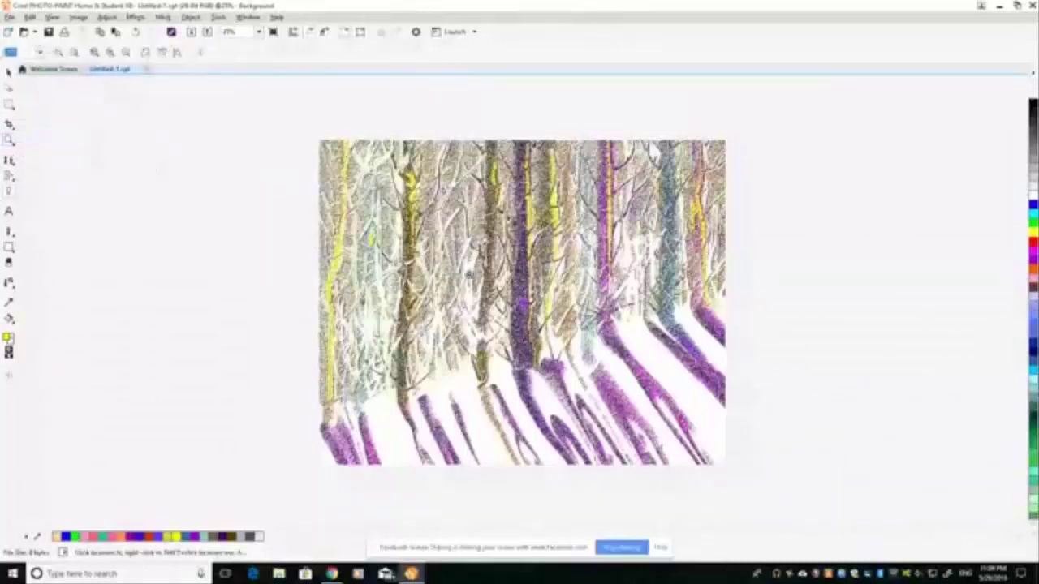
left_click(467, 271)
left_click(467, 271)
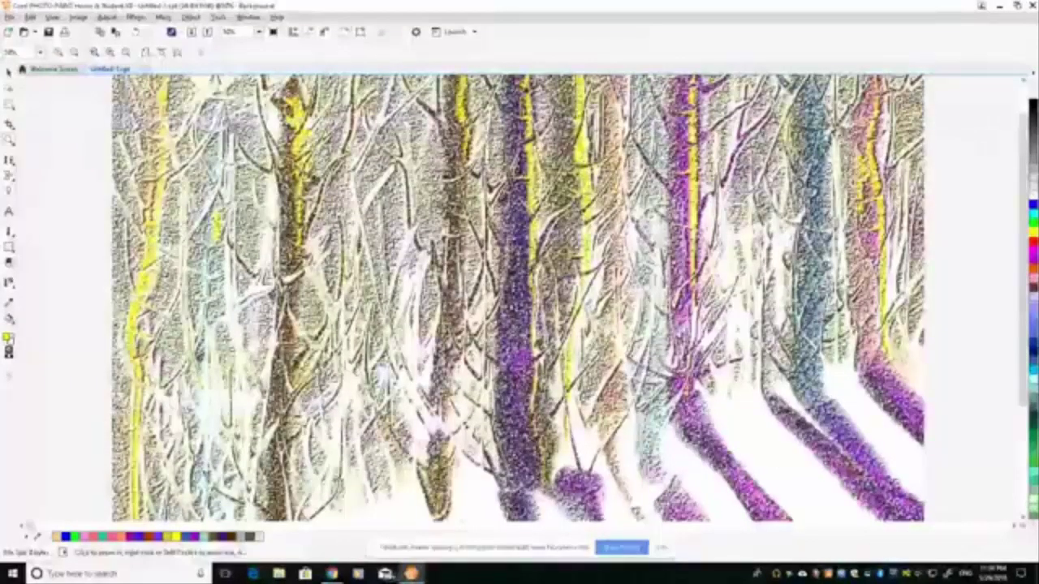
right_click(474, 276)
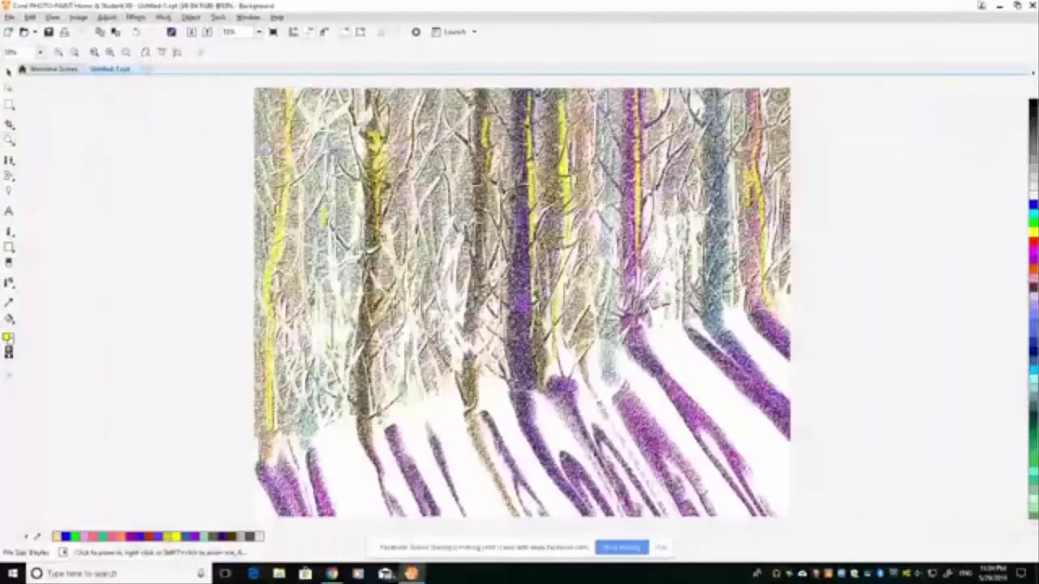
right_click(395, 485)
right_click(530, 330)
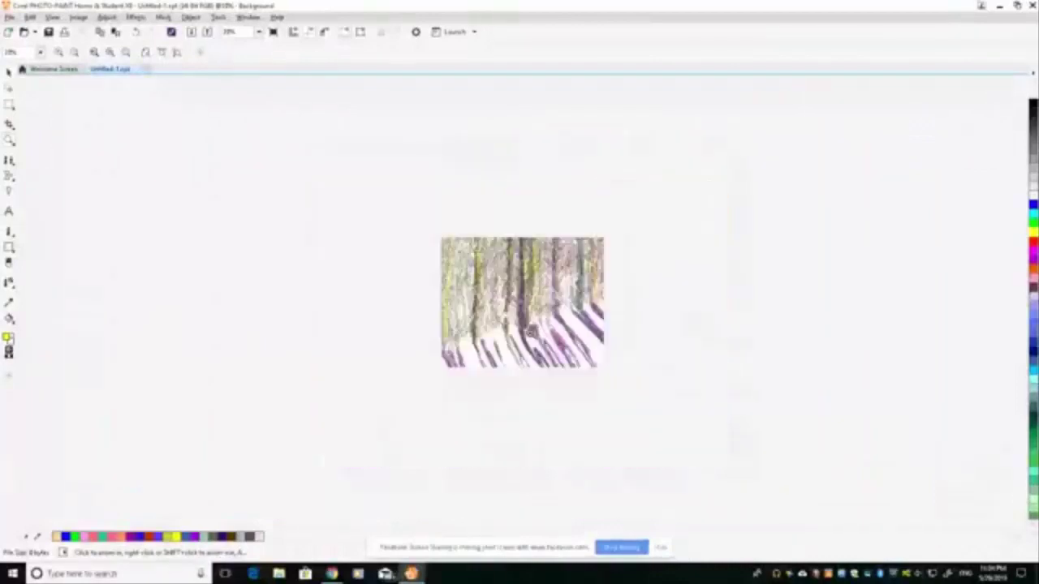
left_click(530, 330)
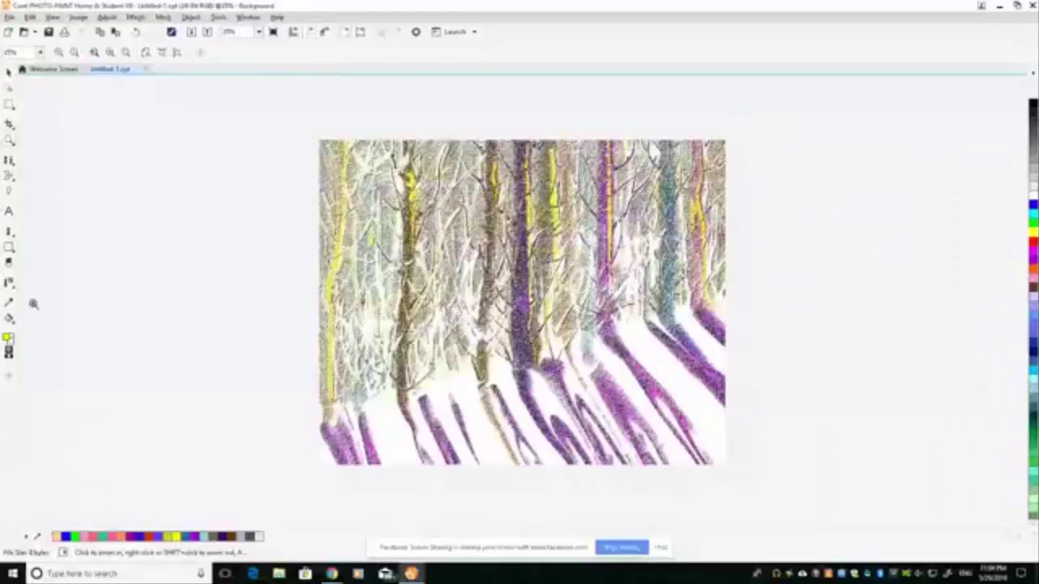
- Set up the Art Brush with black paint and a new nib, and draw a small trial curve on the snow
left_click(10, 232)
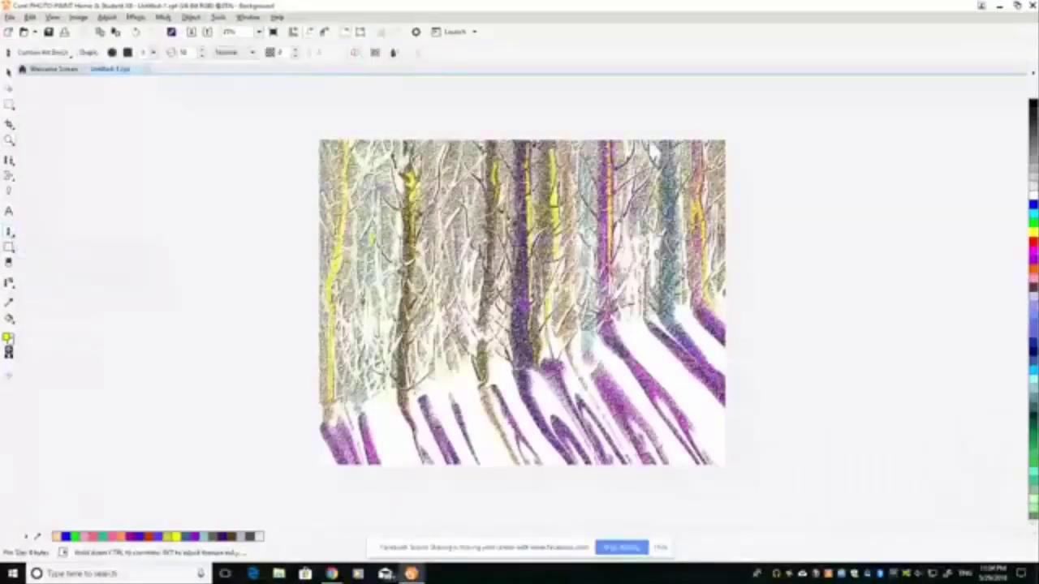
left_click(1034, 104)
left_click(152, 52)
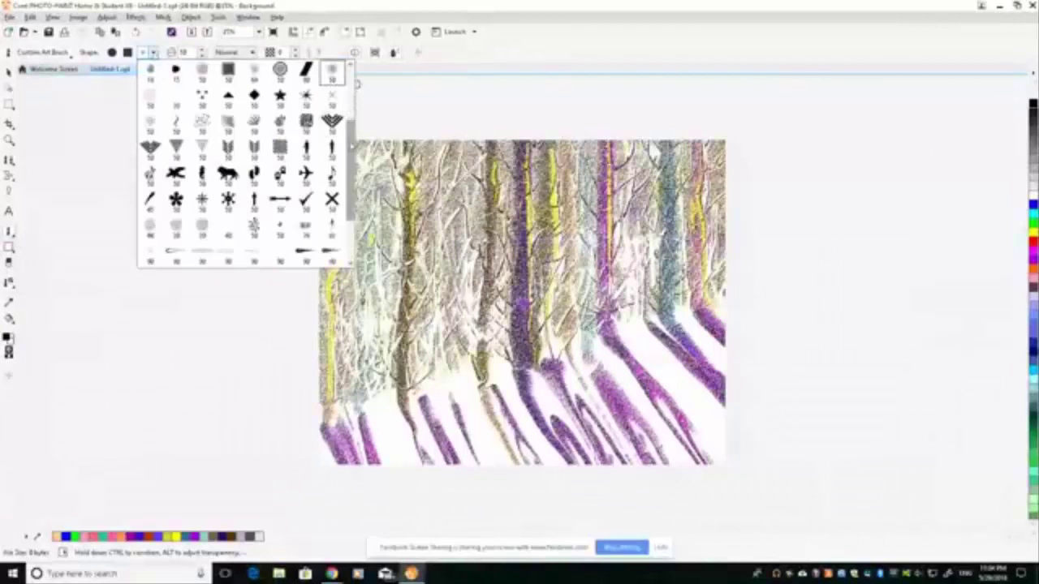
scroll(351, 162, "up", 4)
left_click(177, 70)
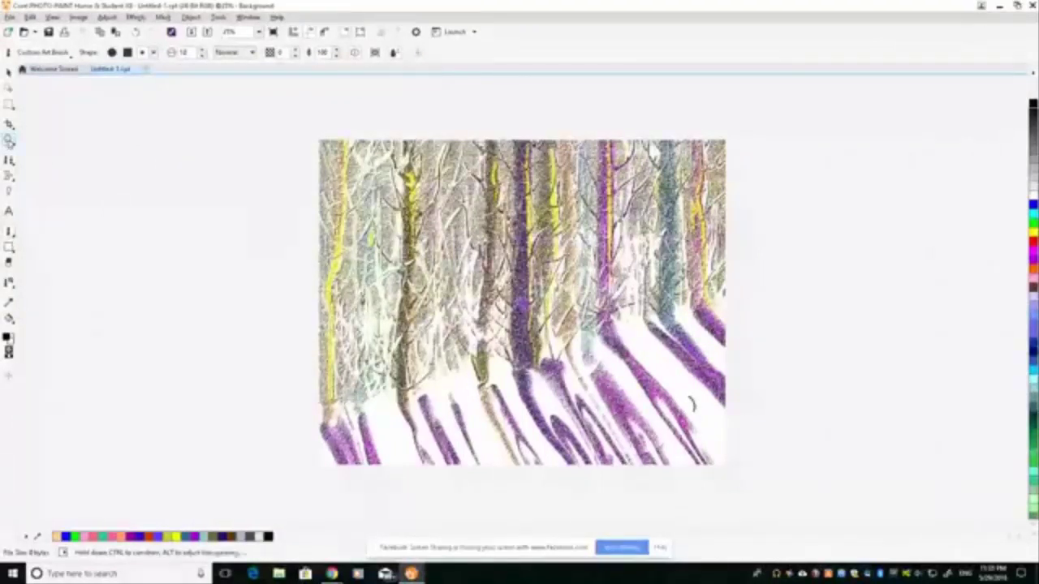
left_click(9, 141)
left_click(688, 402)
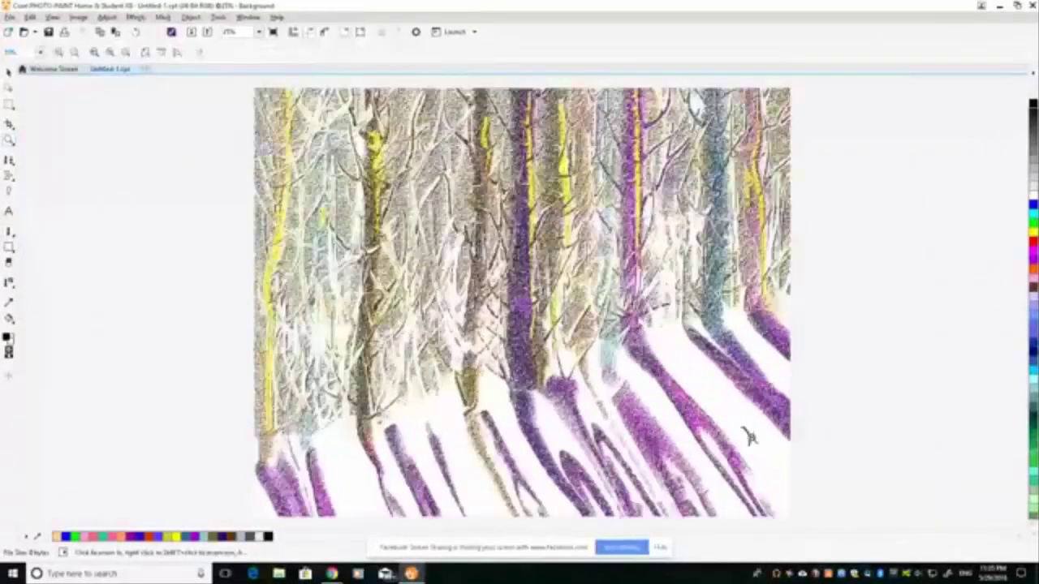
left_click(751, 437)
left_click(857, 410)
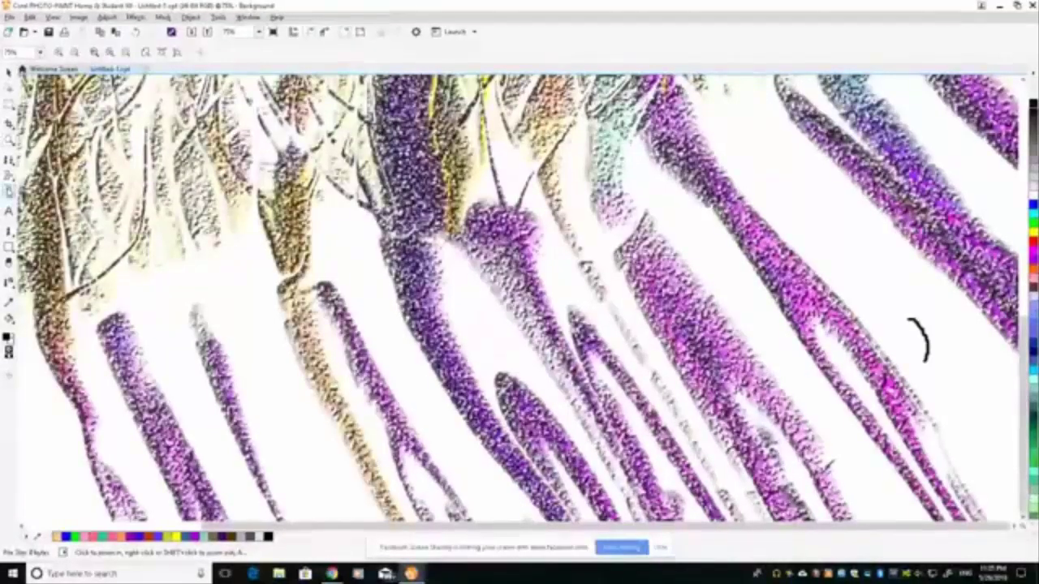
- Try smearing the small black curve on the snow, and undo both the smear and the curve
left_click(8, 191)
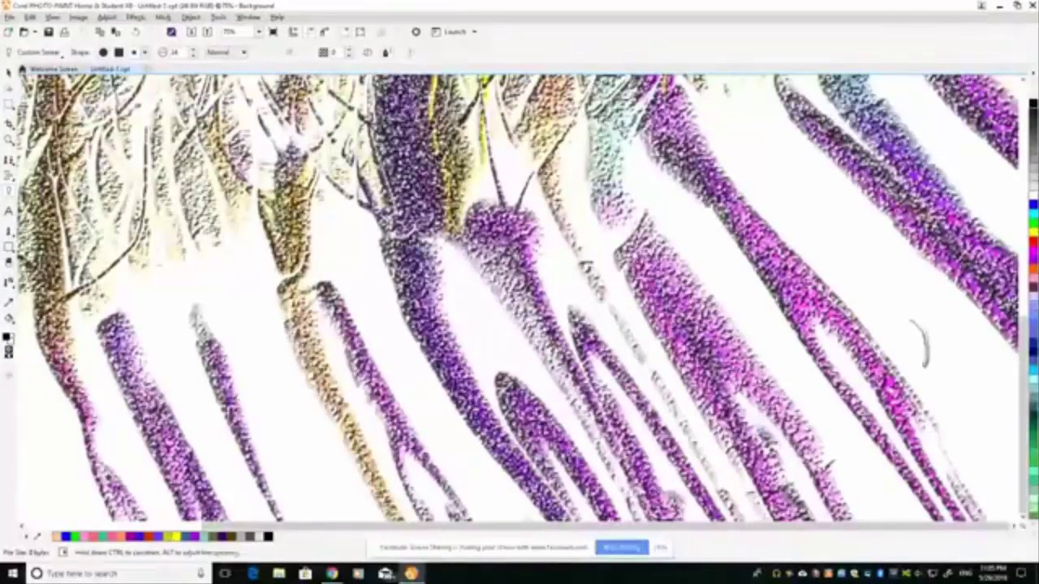
left_click(31, 18)
left_click(46, 32)
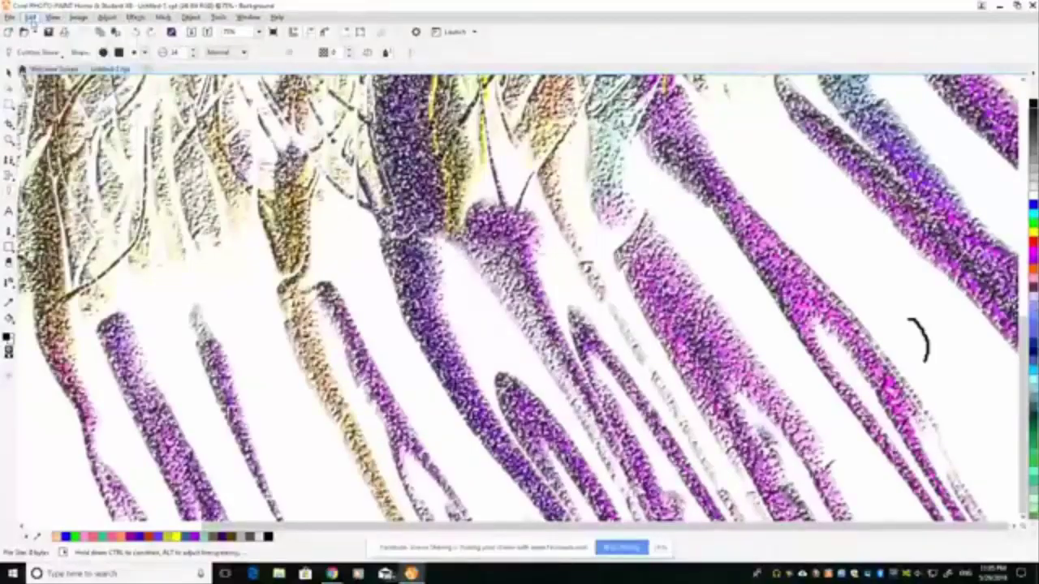
left_click(30, 18)
left_click(47, 32)
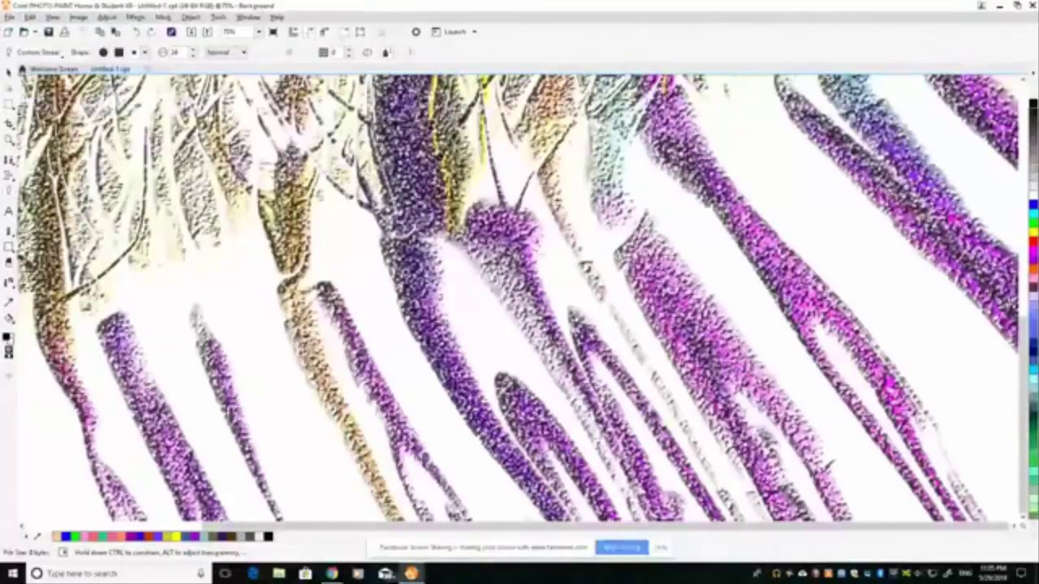
- Sign the painting with the artist's handwritten initials in black on the snow between the purple shadows
left_click(10, 227)
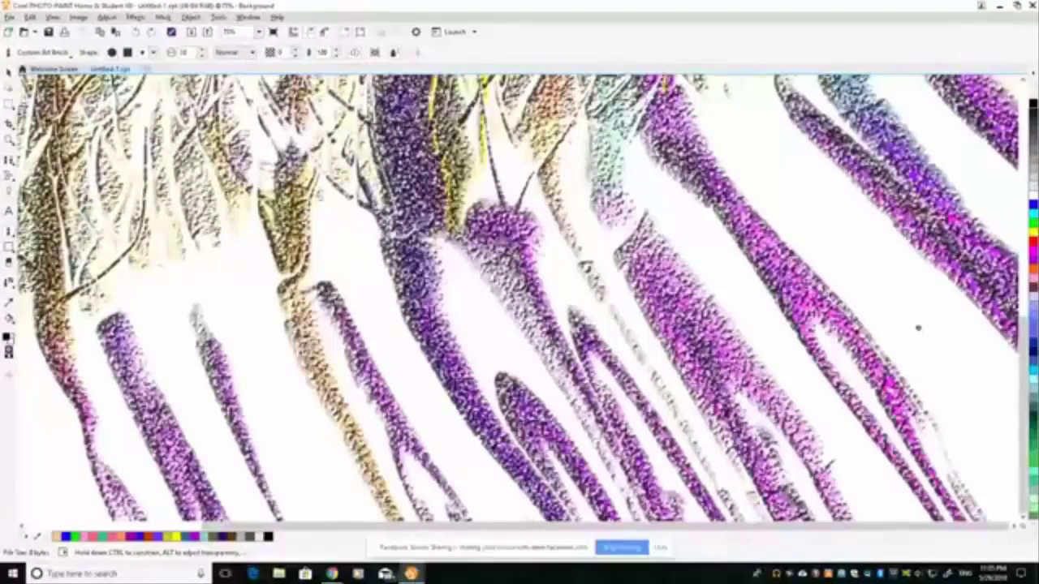
mouse_move(918, 328)
left_mouse_down()
mouse_move(926, 362)
mouse_move(938, 335)
mouse_move(938, 344)
mouse_move(920, 357)
left_mouse_up()
mouse_move(951, 327)
left_mouse_down()
mouse_move(933, 343)
mouse_move(963, 341)
left_mouse_up()
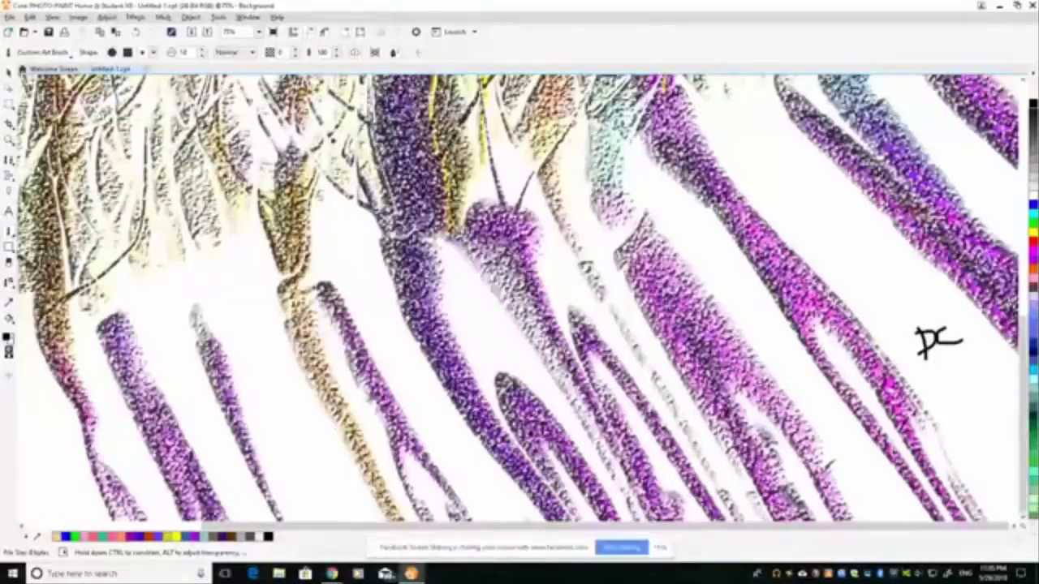
left_click(10, 161)
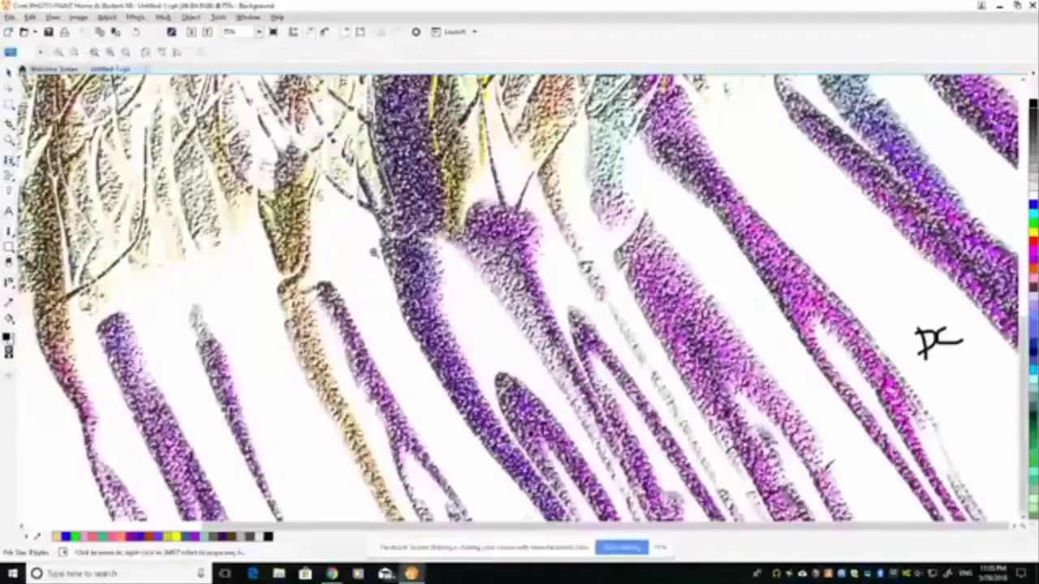
right_click(840, 341)
right_click(843, 333)
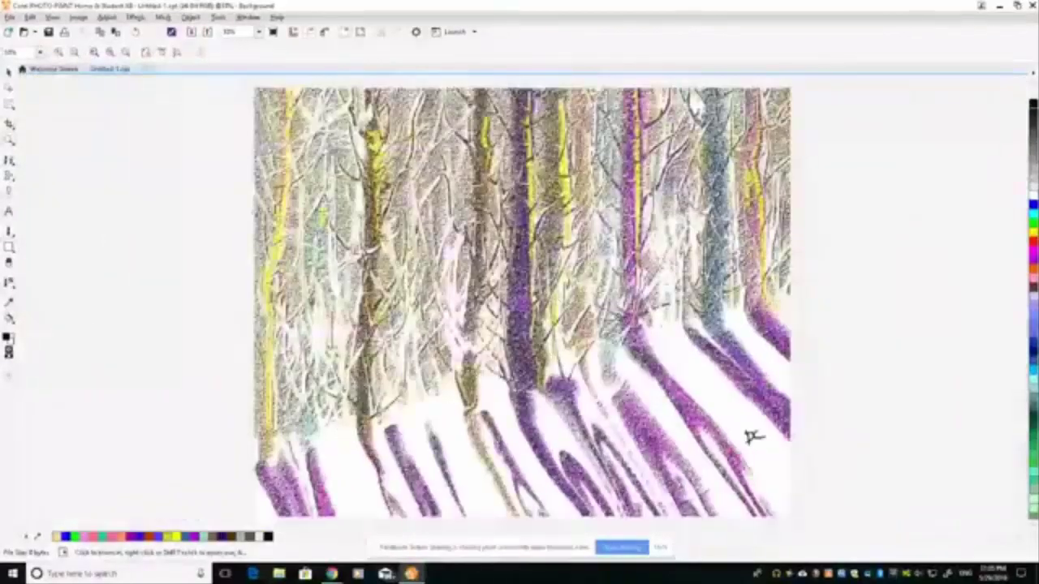